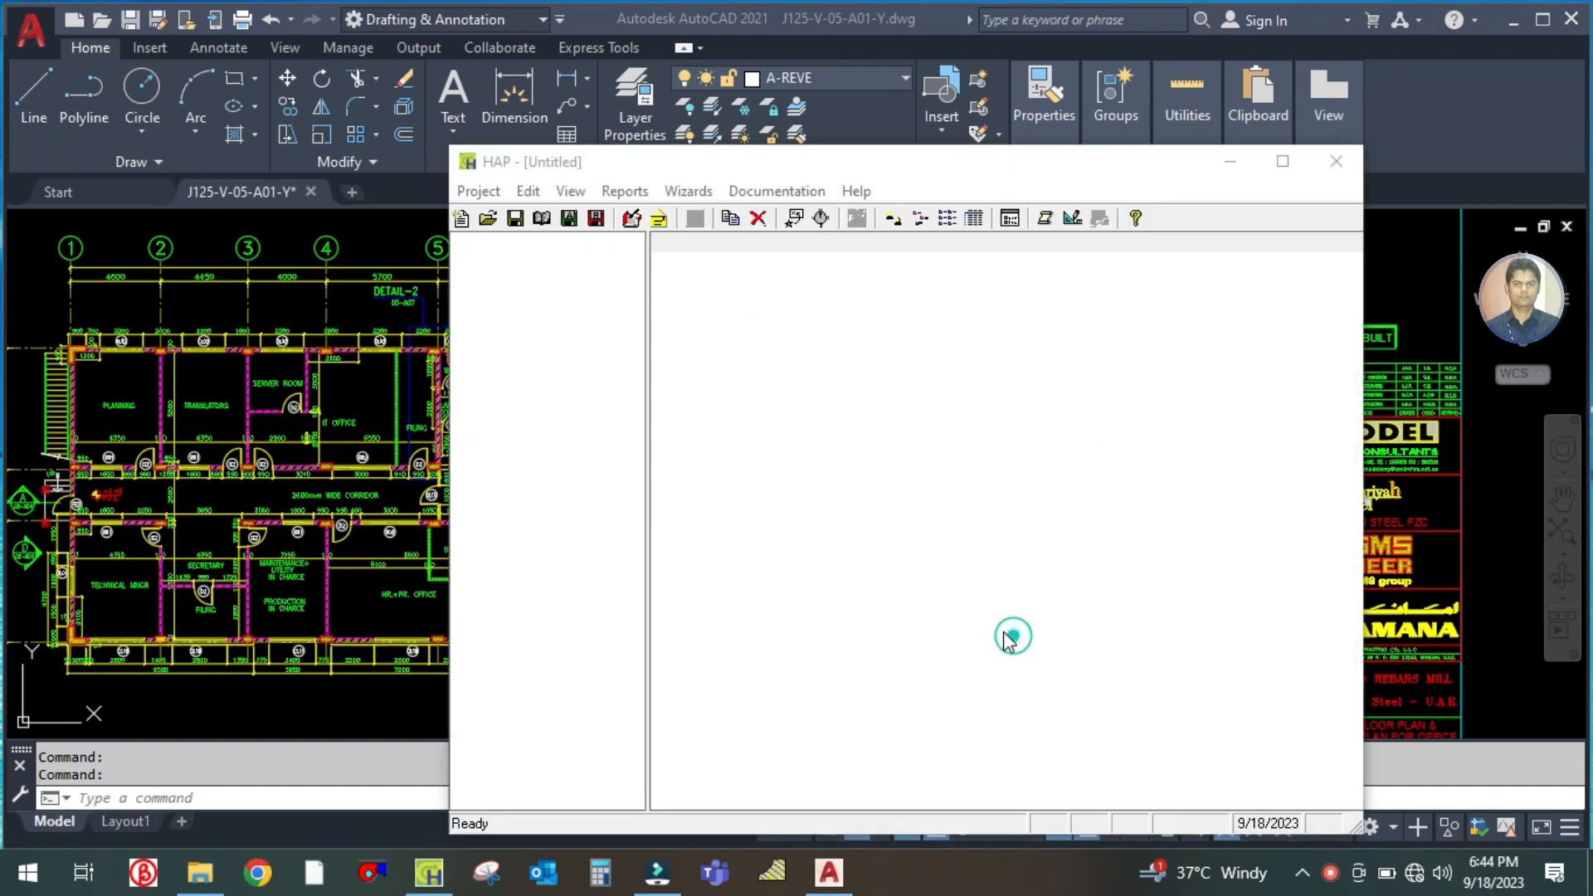
# Open the project Hamriya Steel Office Building - 05 and display its list of spaces
pyautogui.scroll(-2, 635, 444)
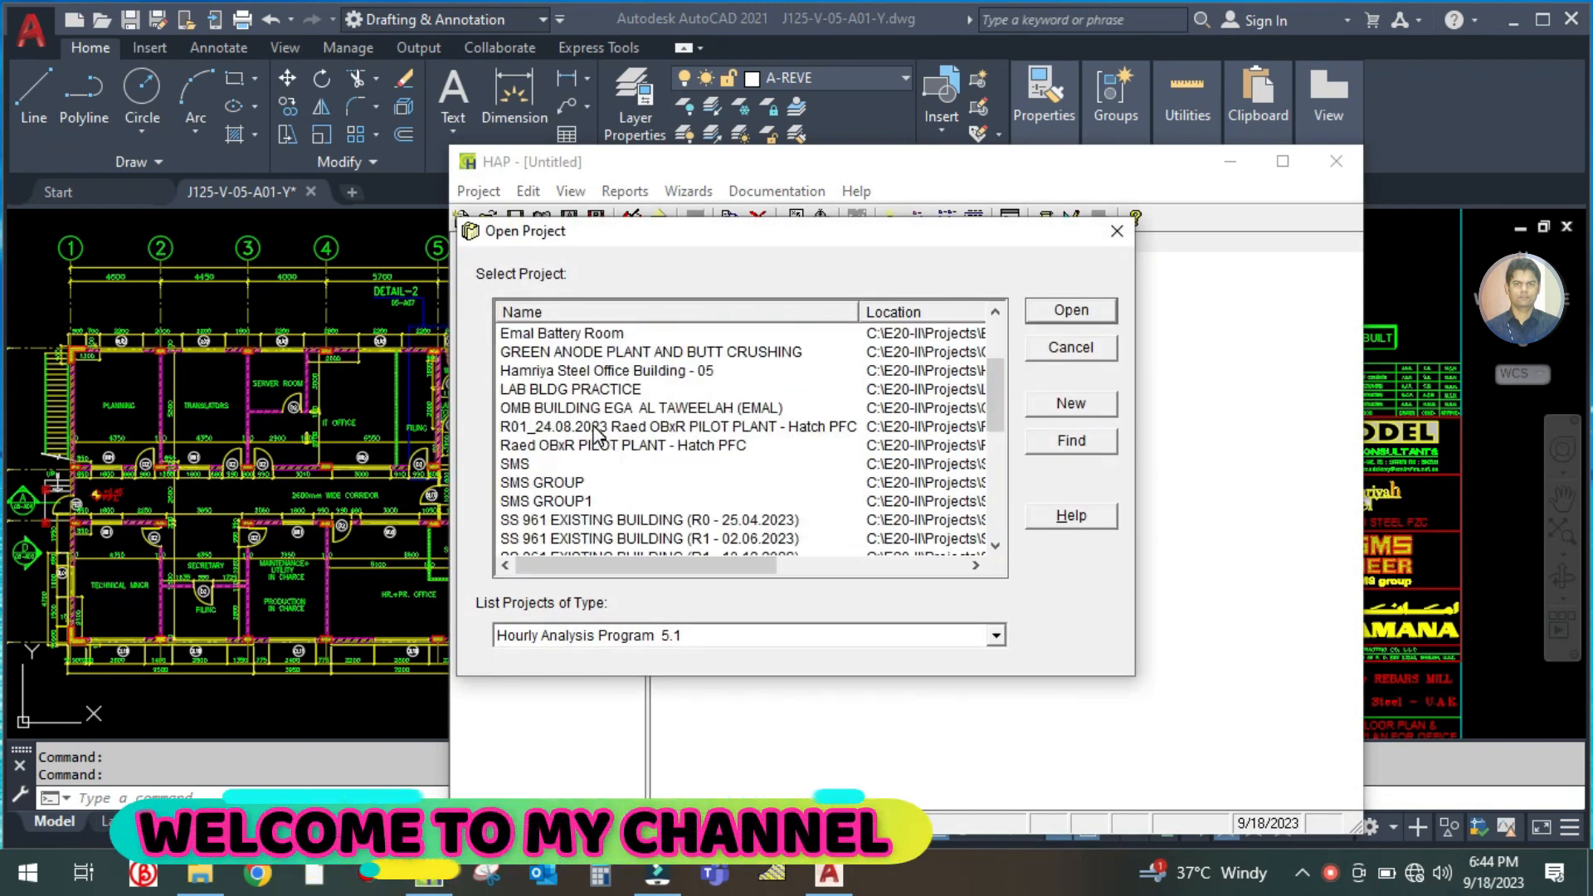
pyautogui.scroll(2, 596, 440)
pyautogui.click(579, 484)
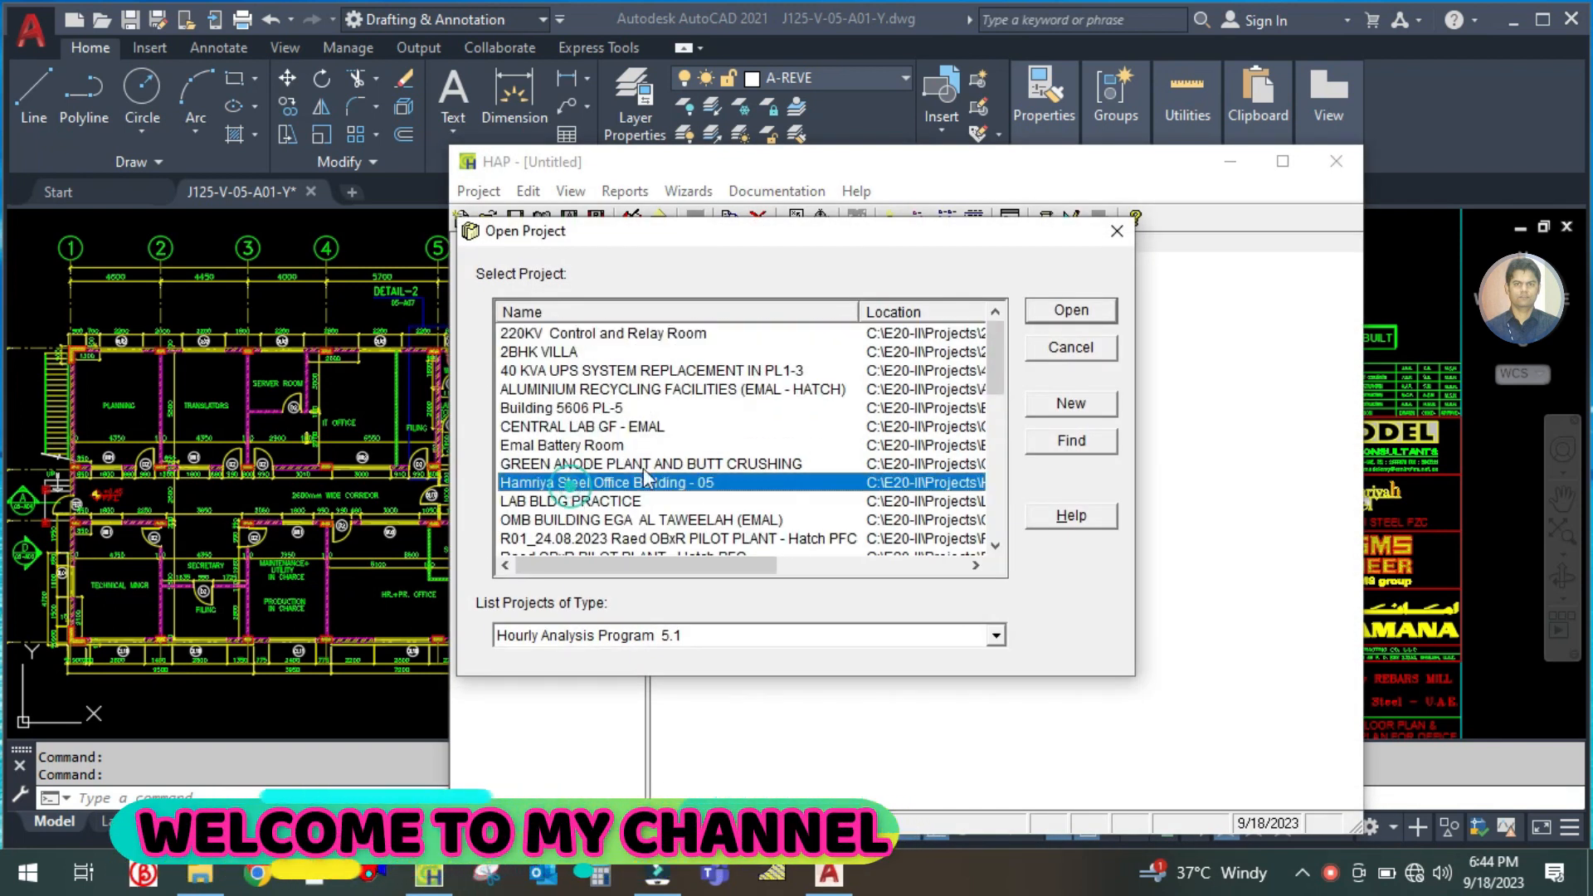
pyautogui.click(1070, 310)
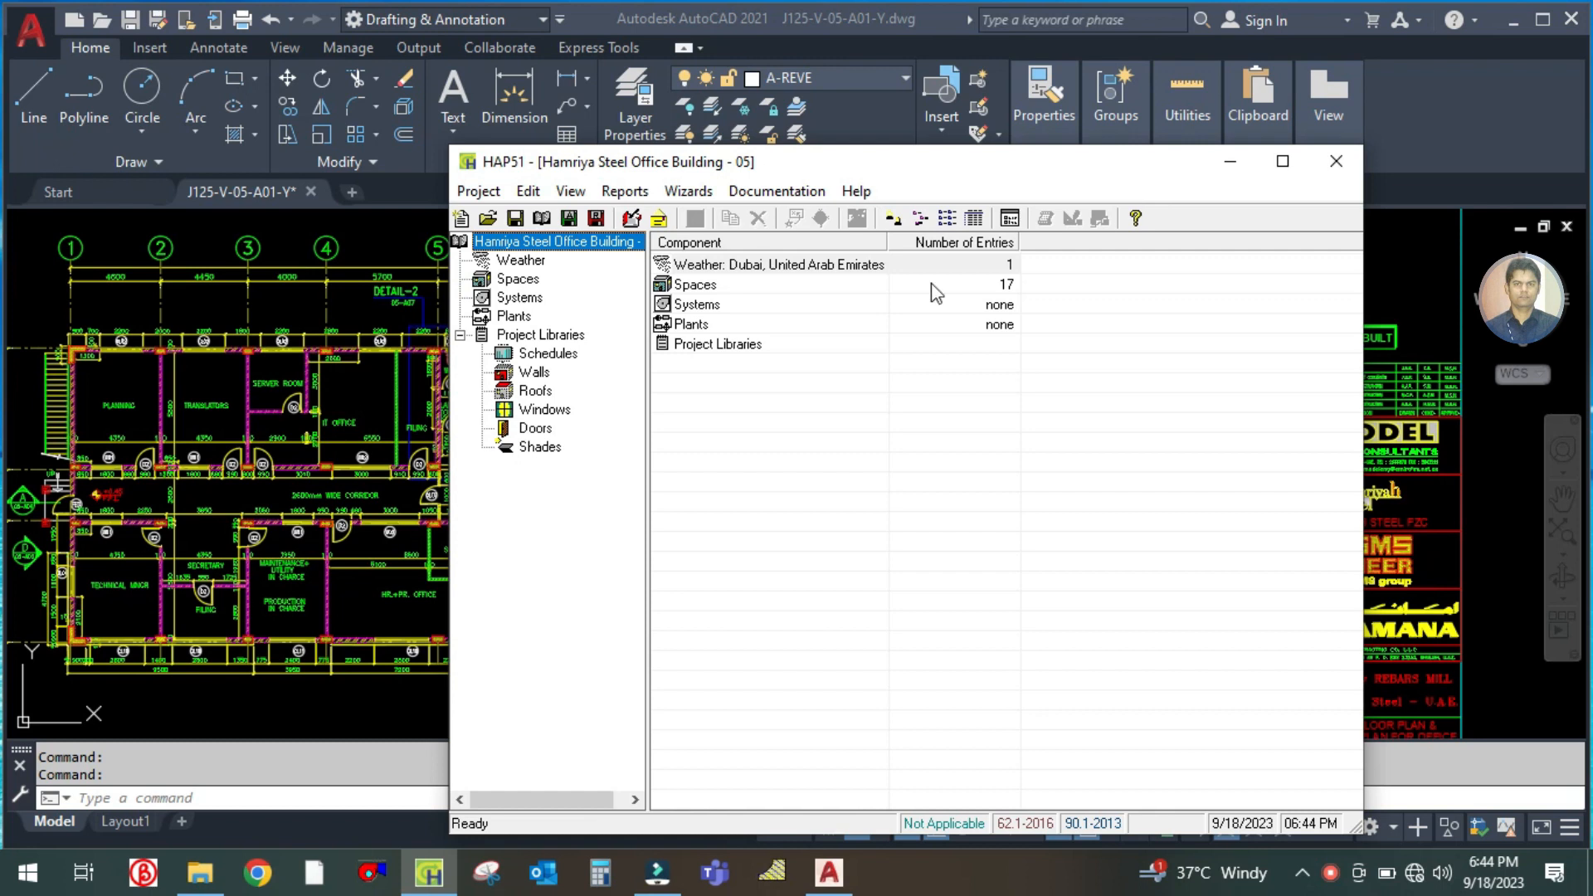
pyautogui.click(520, 281)
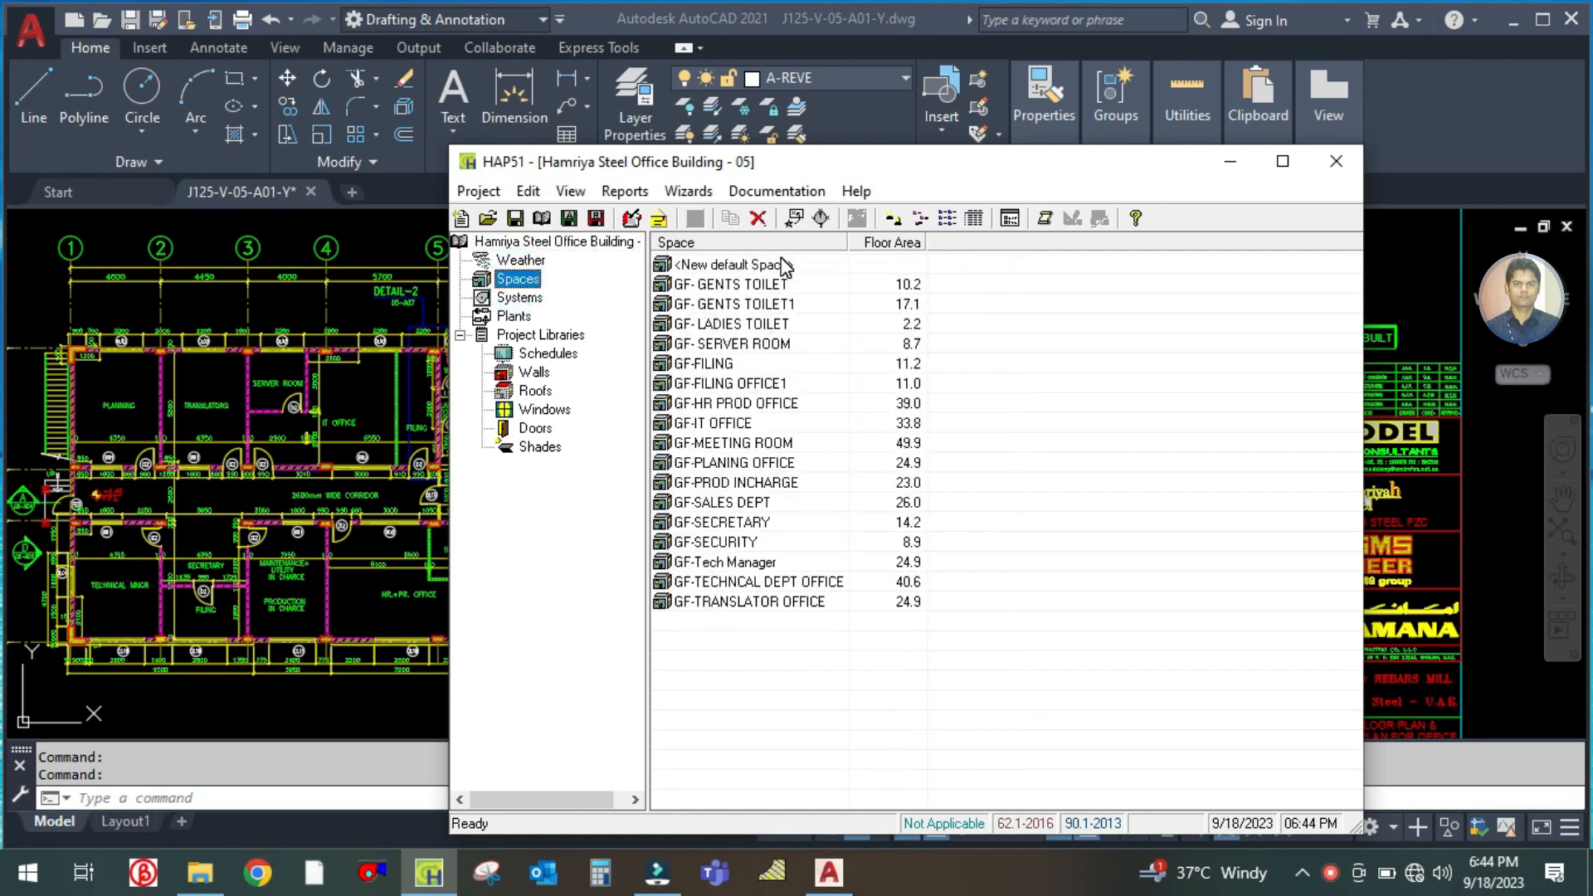
# Move the HAP project window clear of the floor plan and select the space GF- GENTS TOILET1
pyautogui.moveTo(802, 166)
pyautogui.mouseDown()
pyautogui.moveTo(916, 156)
pyautogui.moveTo(912, 124)
pyautogui.mouseUp()
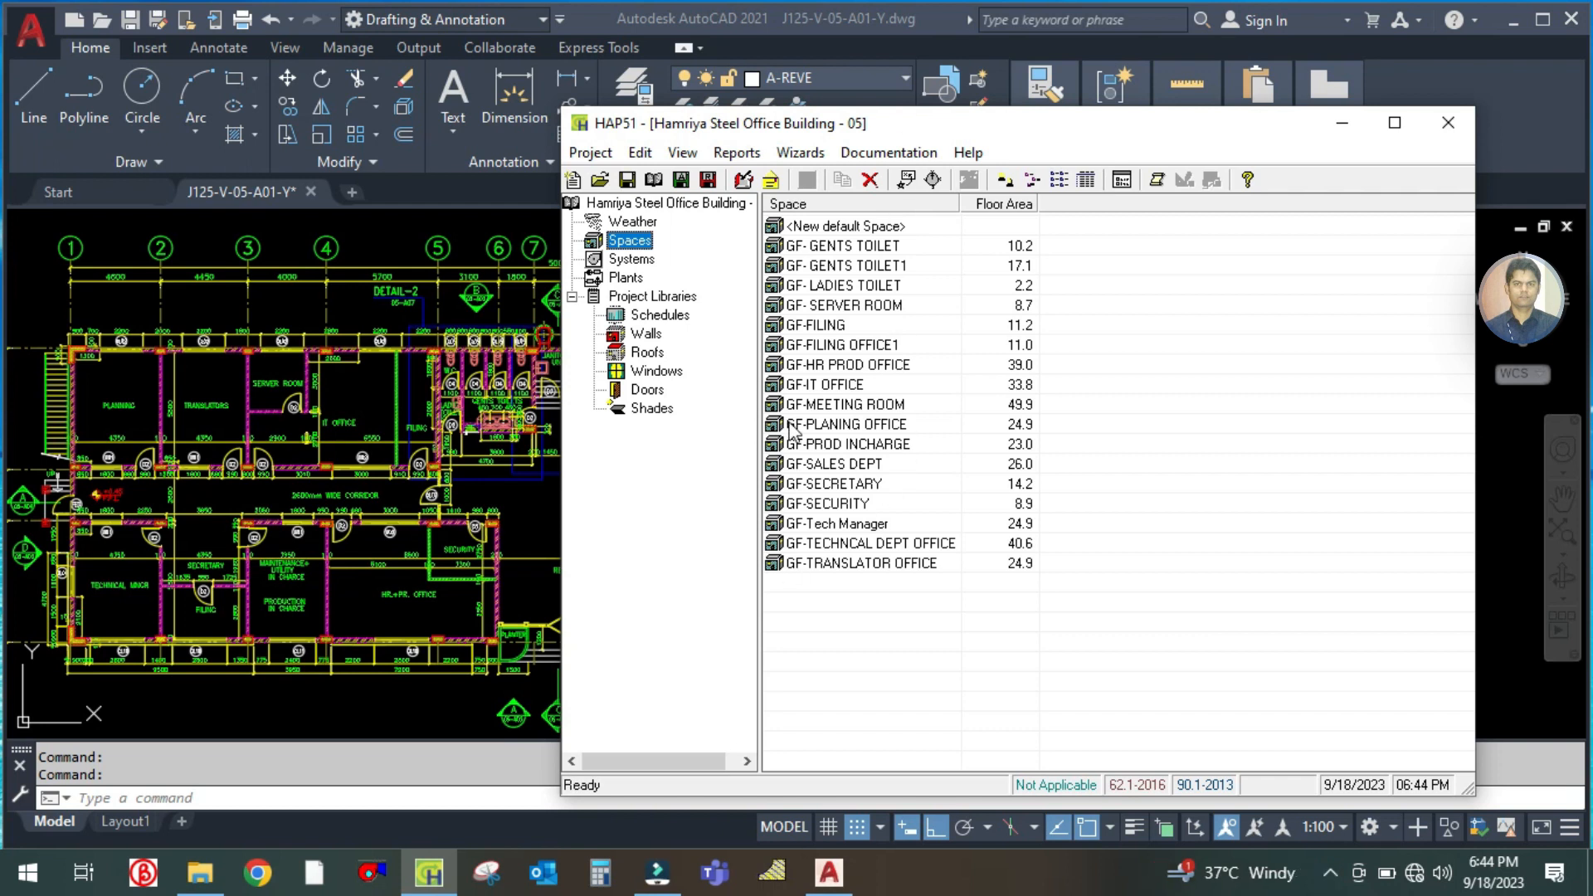
pyautogui.moveTo(1061, 137); pyautogui.dragTo(1078, 72)
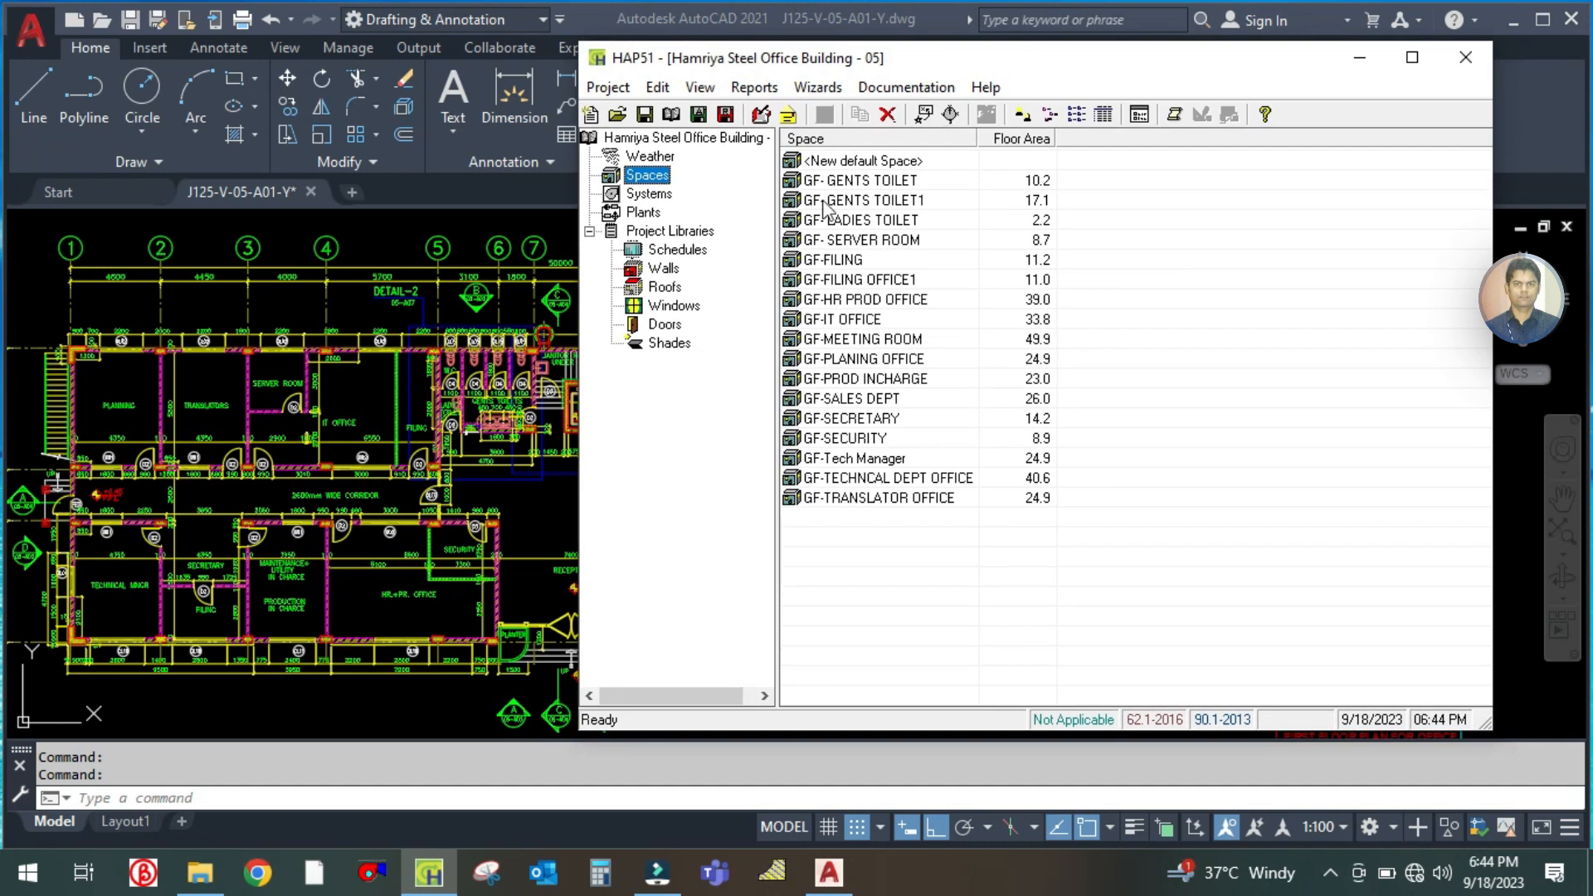
pyautogui.moveTo(826, 549); pyautogui.dragTo(802, 176)
pyautogui.click(881, 575)
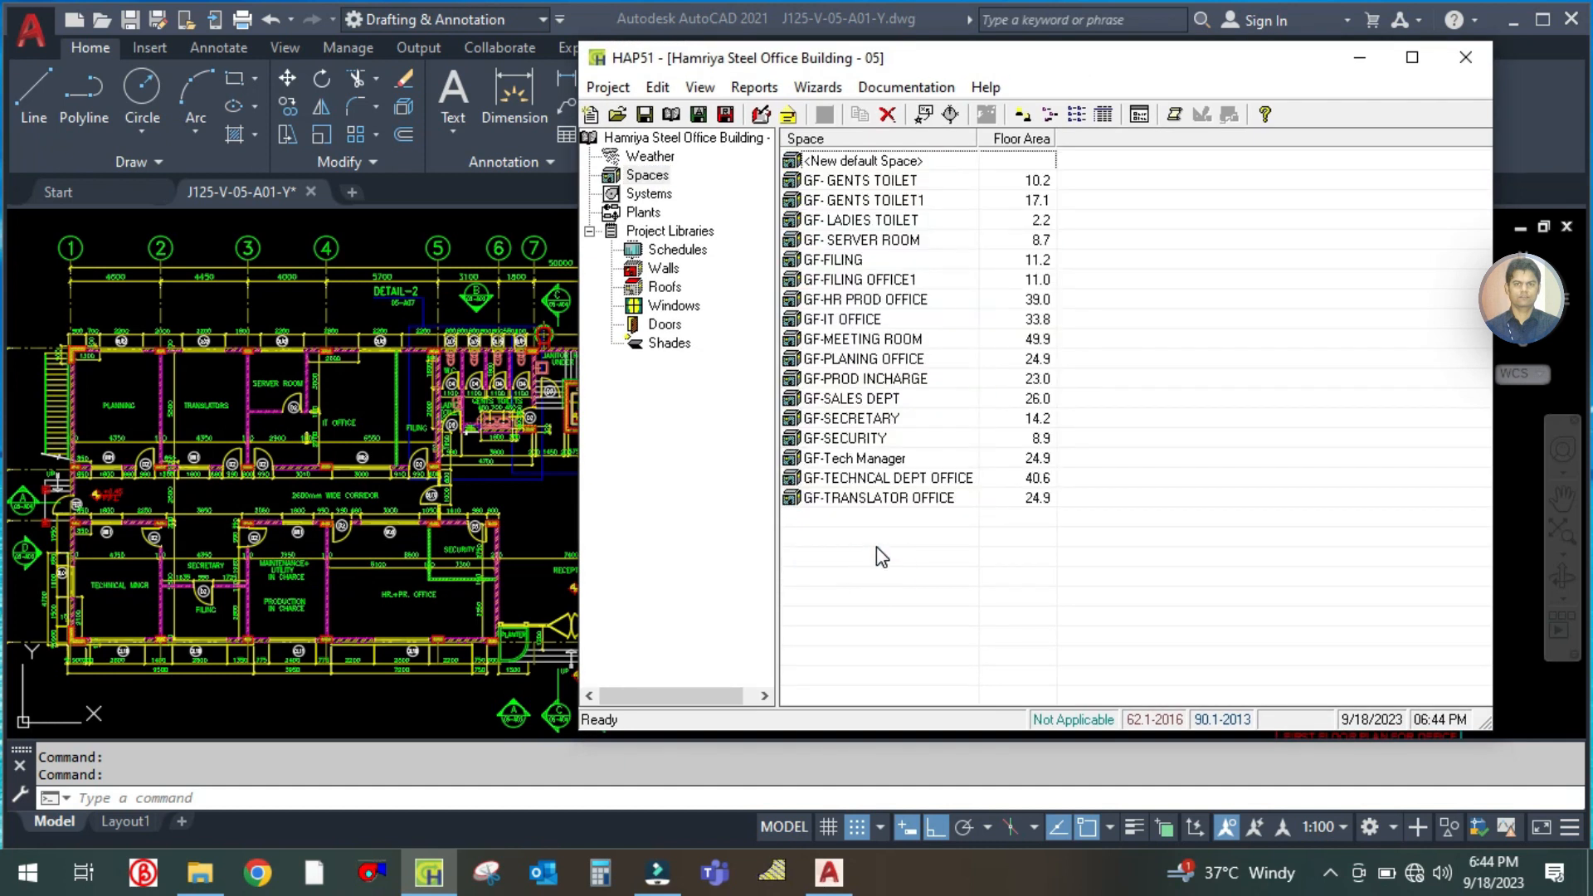
pyautogui.click(863, 181)
pyautogui.click(863, 201)
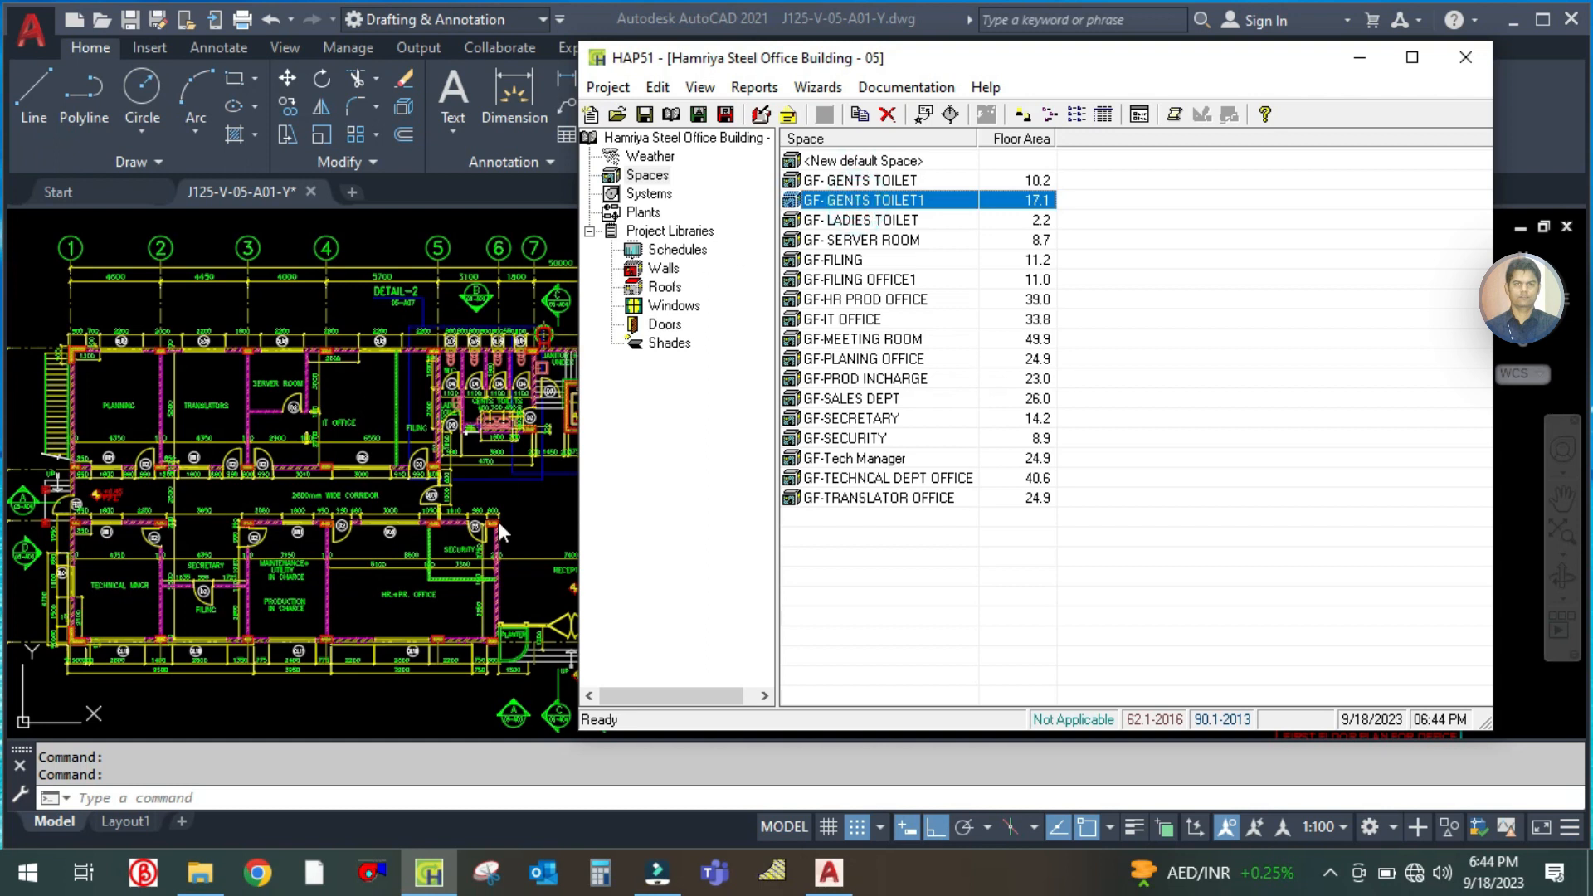
# Check the rooms beside the gents toilets on the AutoCAD floor plan and duplicate the GF- GENTS TOILET1 space in HAP
pyautogui.click(503, 480)
pyautogui.scroll(5, 801, 407)
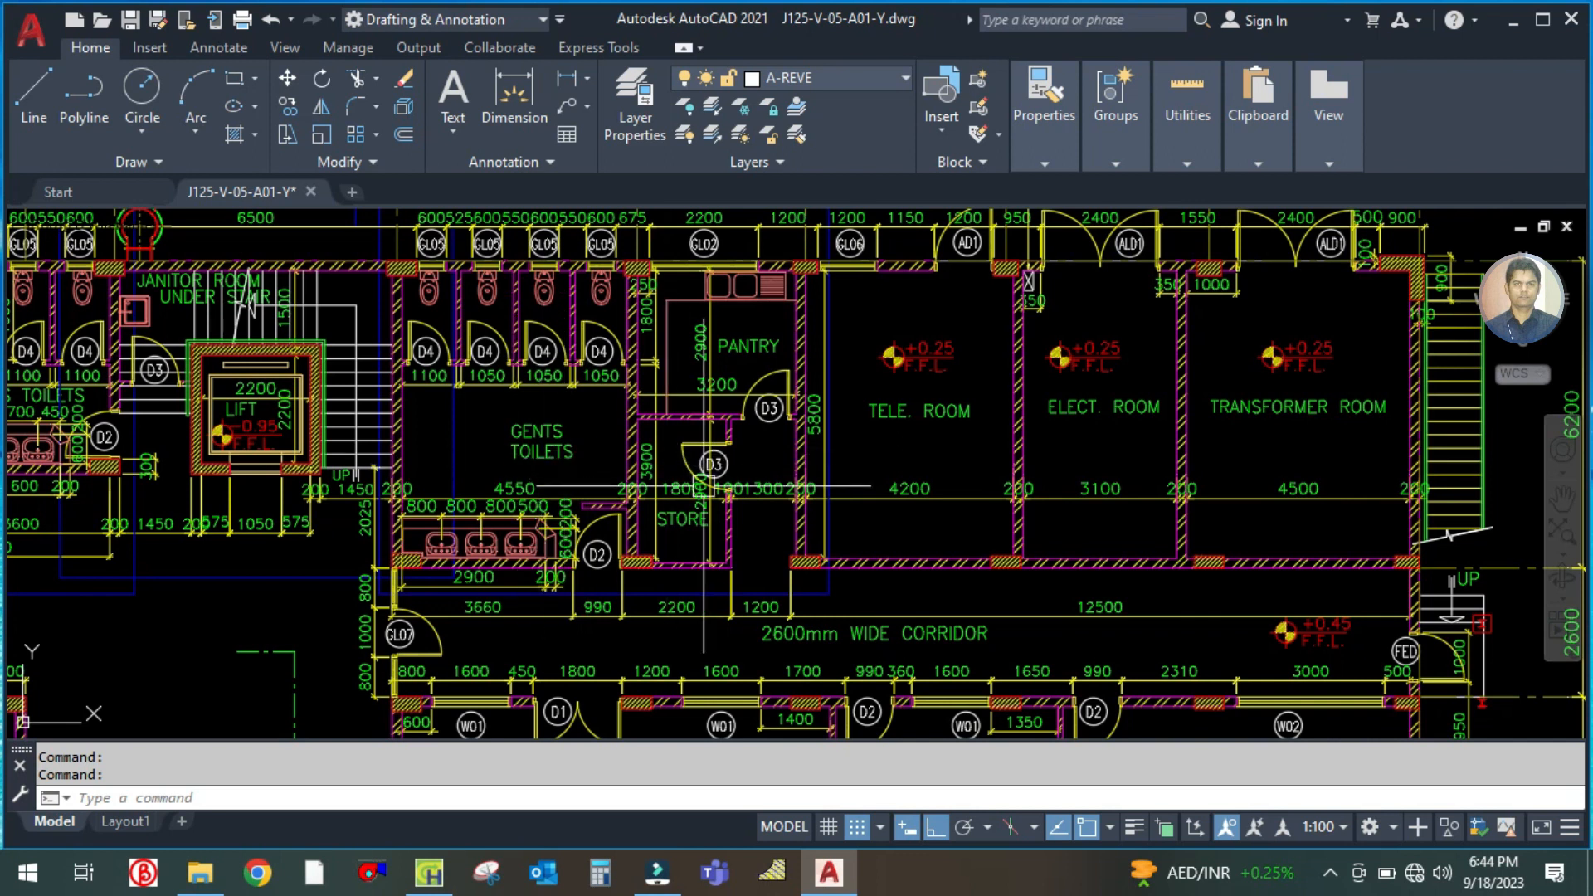
pyautogui.scroll(2, 704, 490)
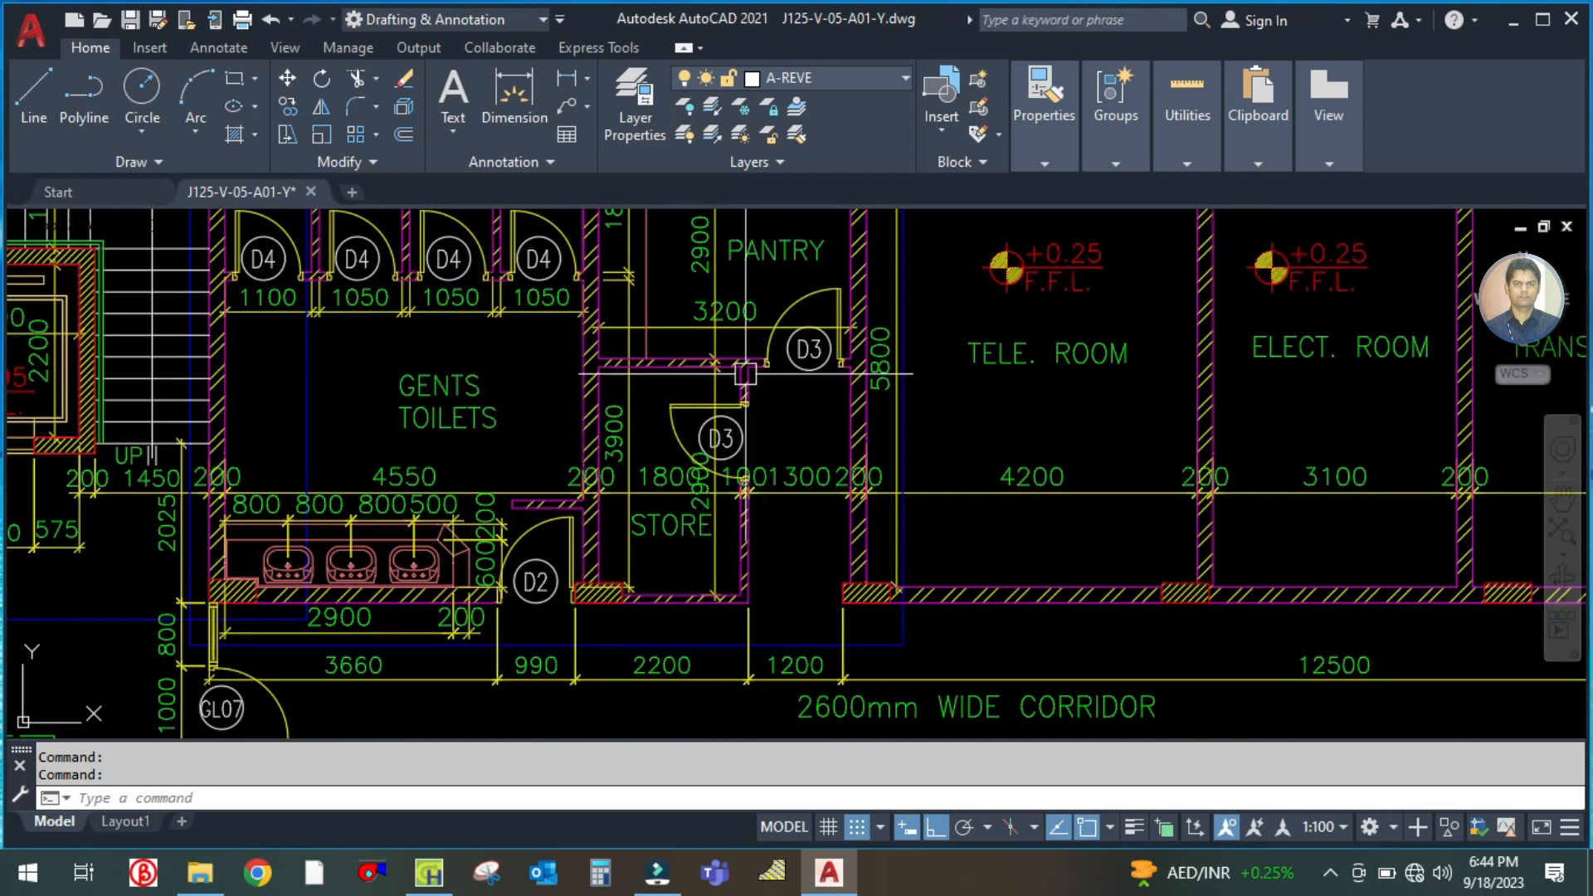
pyautogui.scroll(-2, 910, 434)
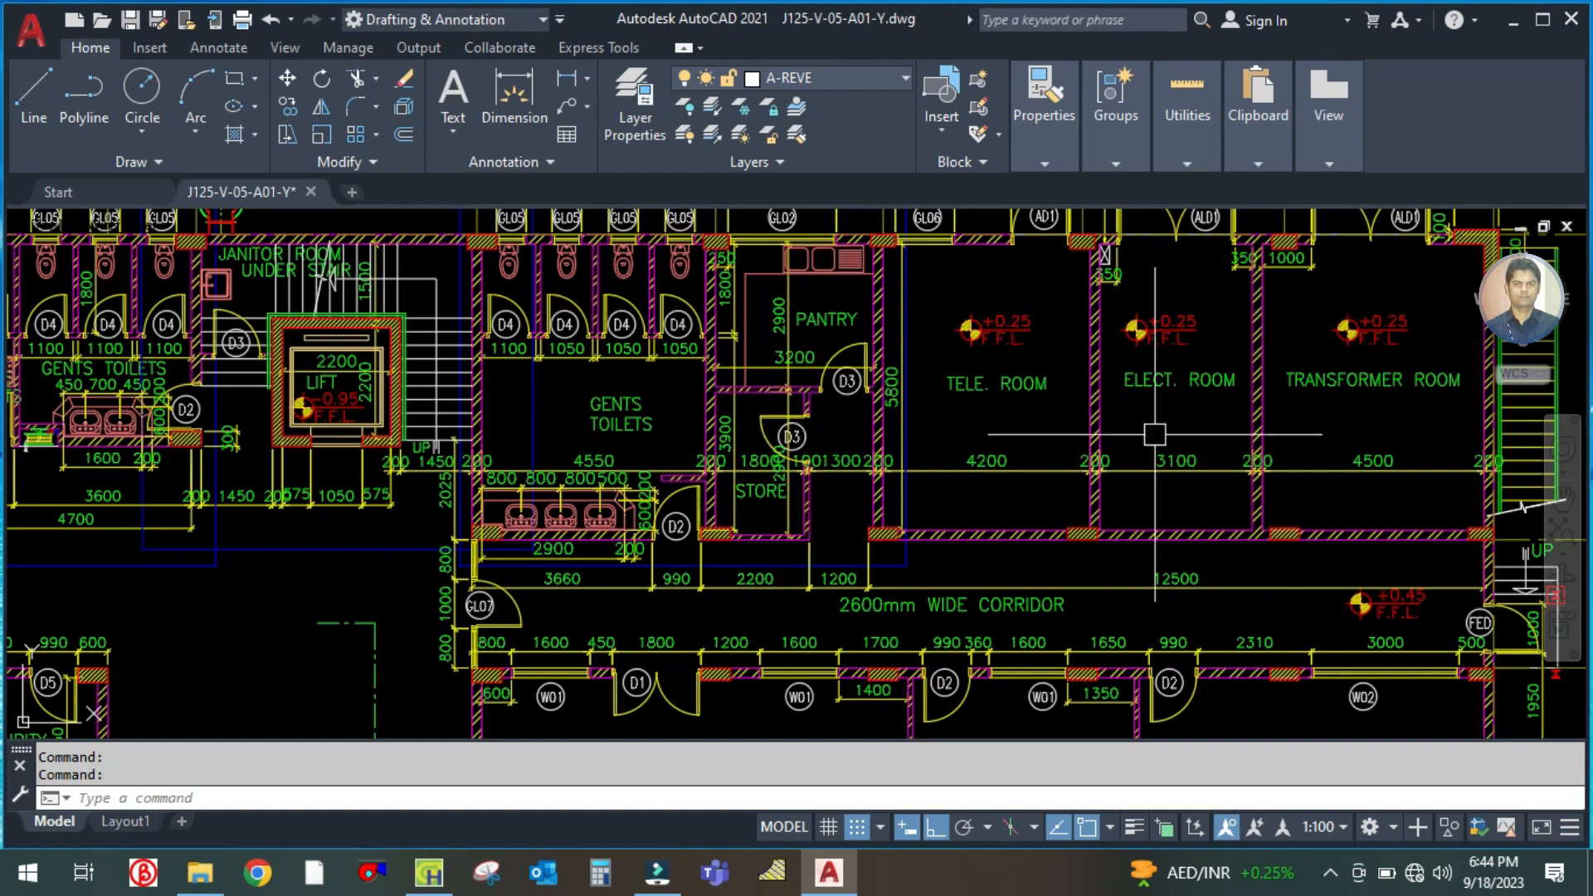
pyautogui.moveTo(1159, 434); pyautogui.dragTo(917, 480)
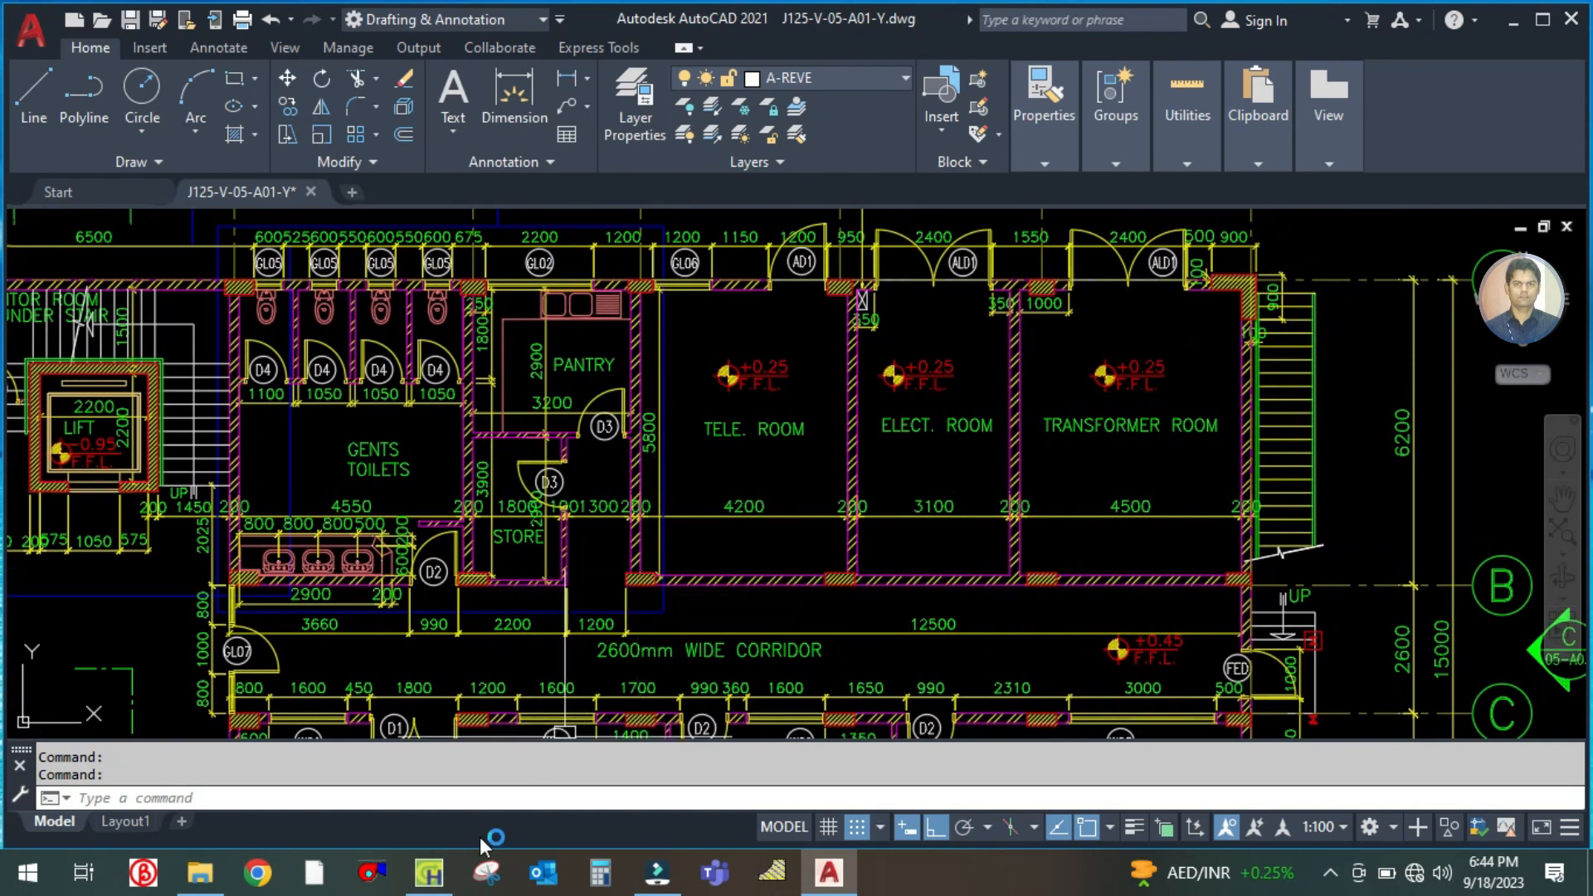
pyautogui.click(429, 873)
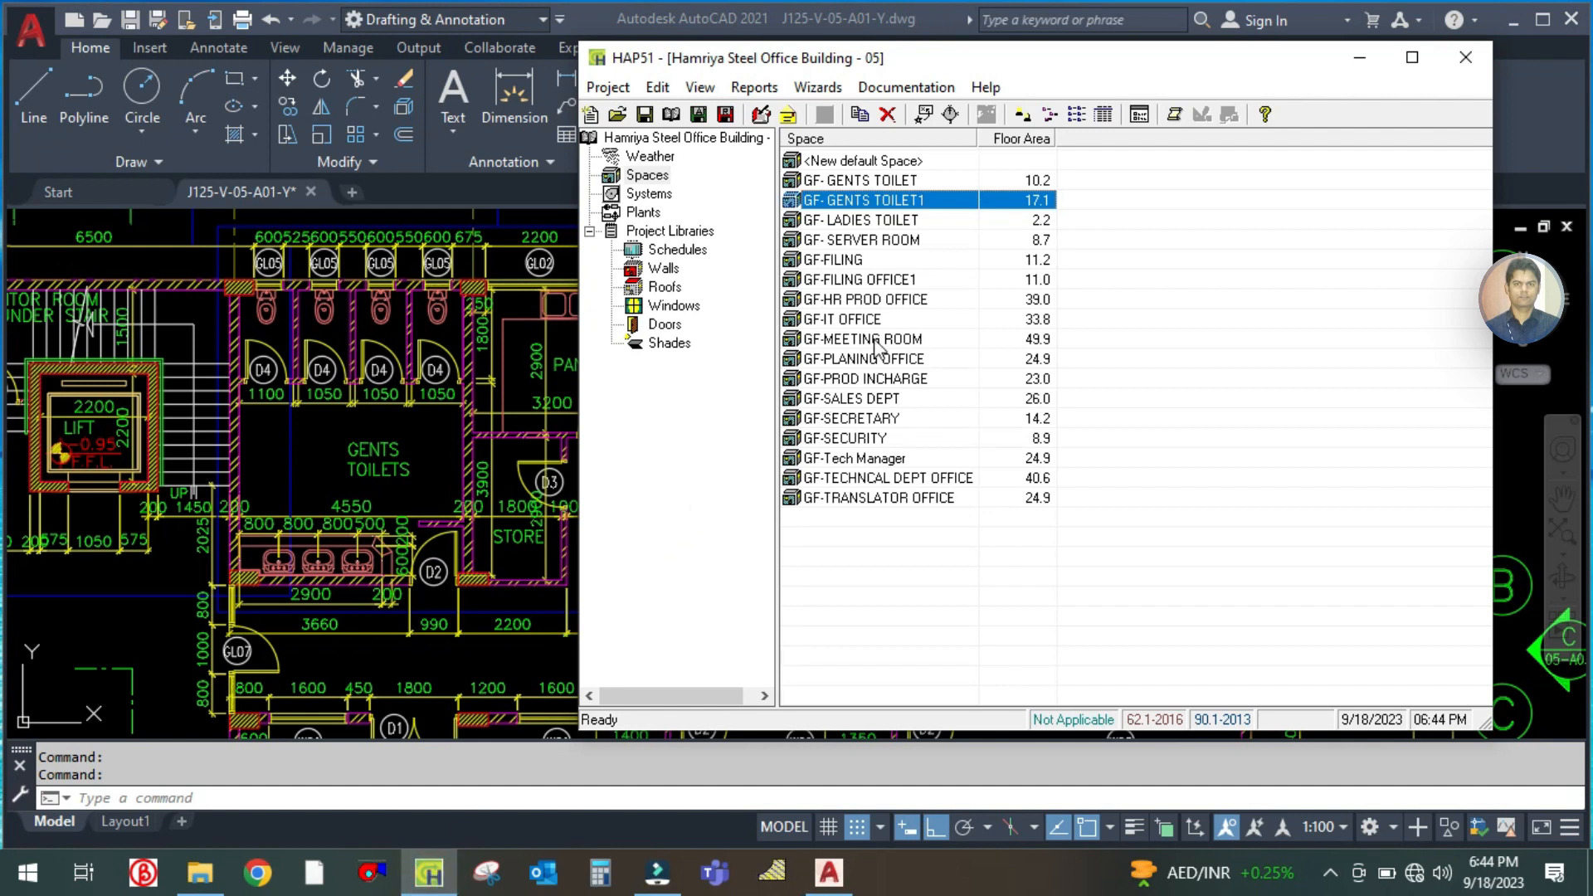
pyautogui.rightClick(869, 205)
pyautogui.click(921, 214)
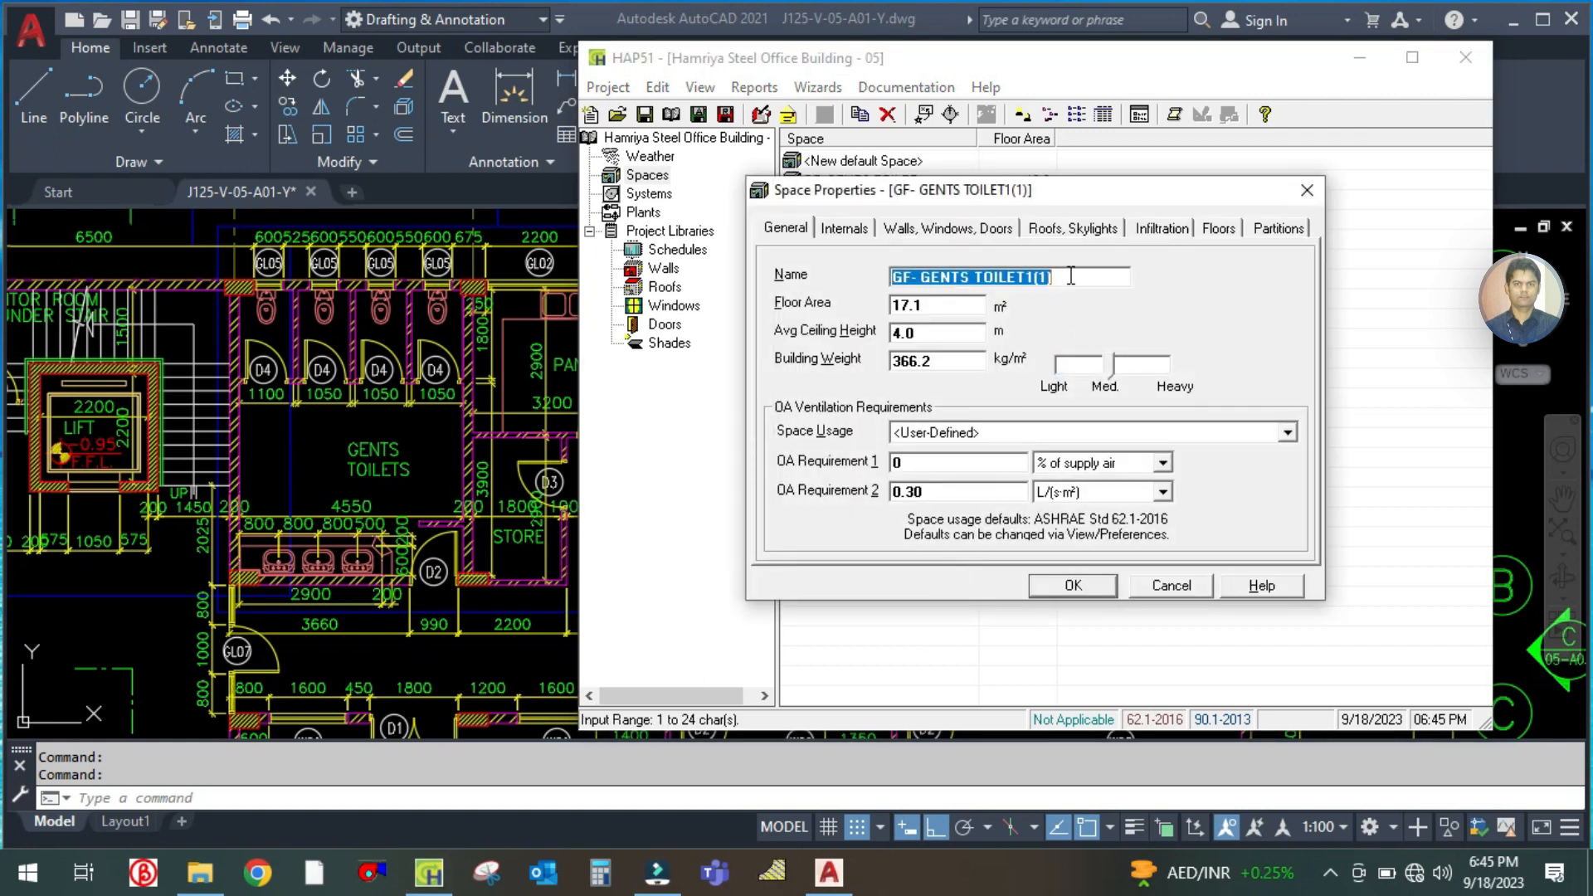
# Rename the duplicated space as GF- GENTS PANTRY
pyautogui.click(1071, 276)
pyautogui.press('BackSpace')
pyautogui.press('BackSpace')
pyautogui.press('BackSpace')
pyautogui.press('BackSpace')
pyautogui.press('BackSpace')
pyautogui.press('BackSpace')
pyautogui.press('BackSpace')
pyautogui.press('BackSpace')
pyautogui.press('BackSpace')
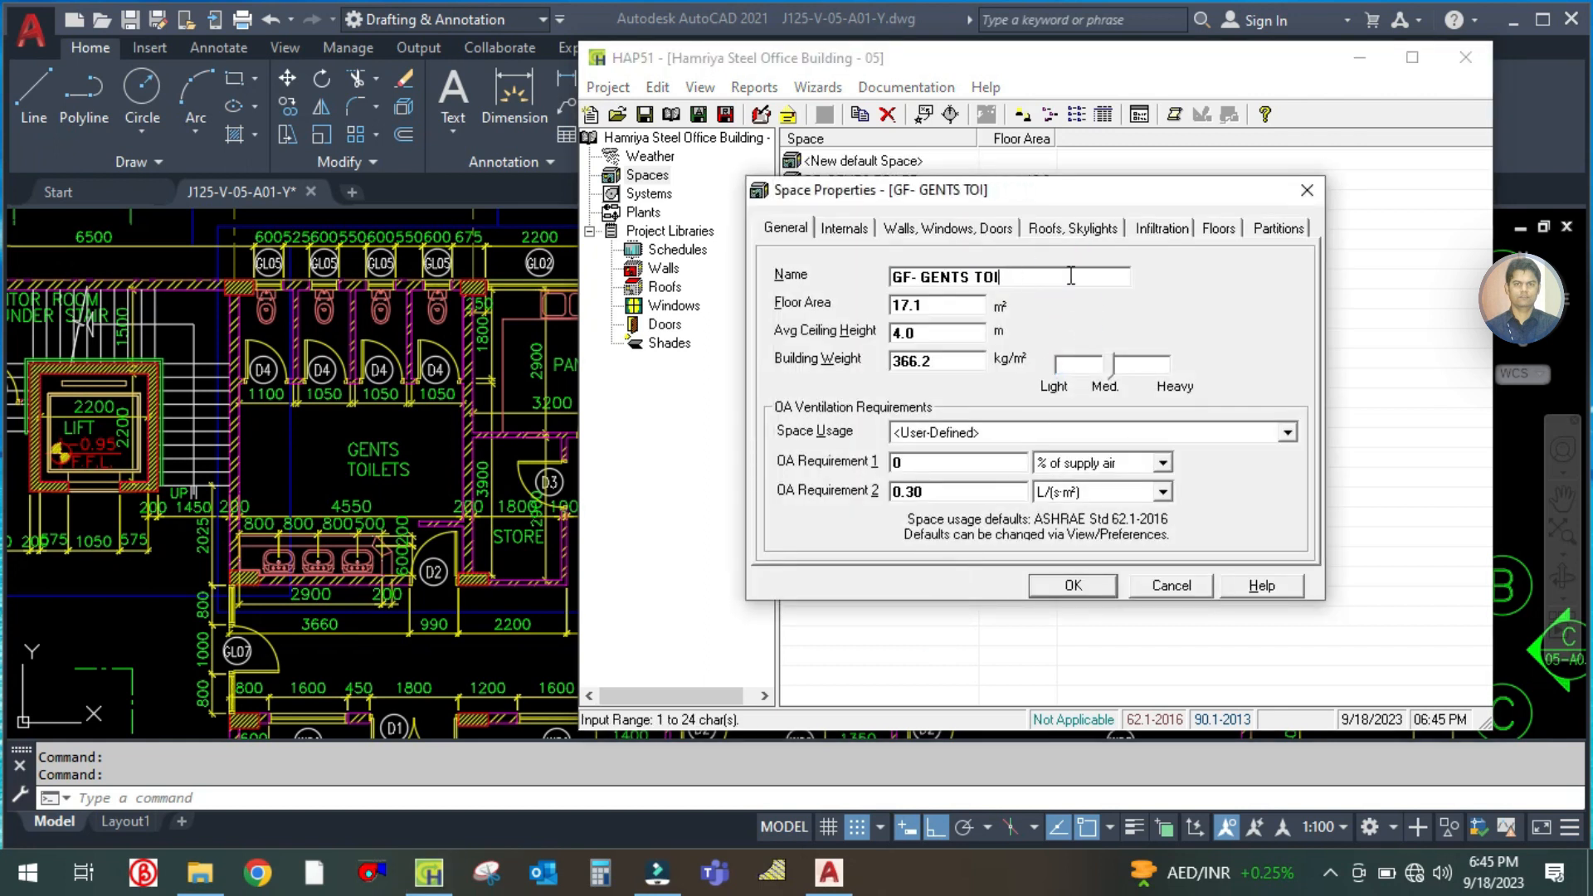
pyautogui.press('capslock')
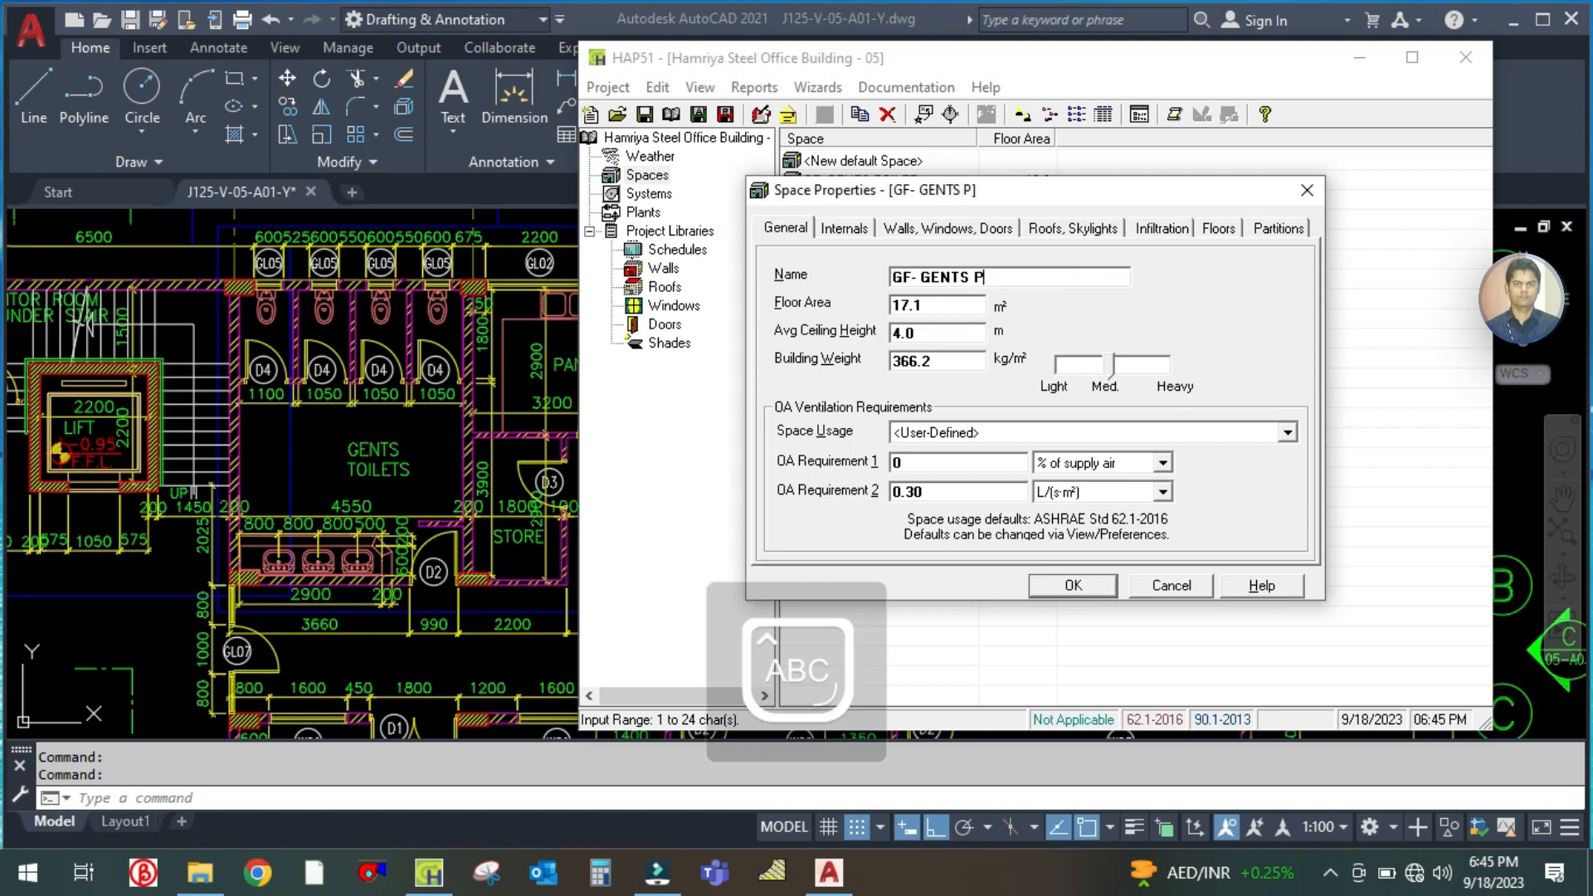
pyautogui.write('PANTRY')
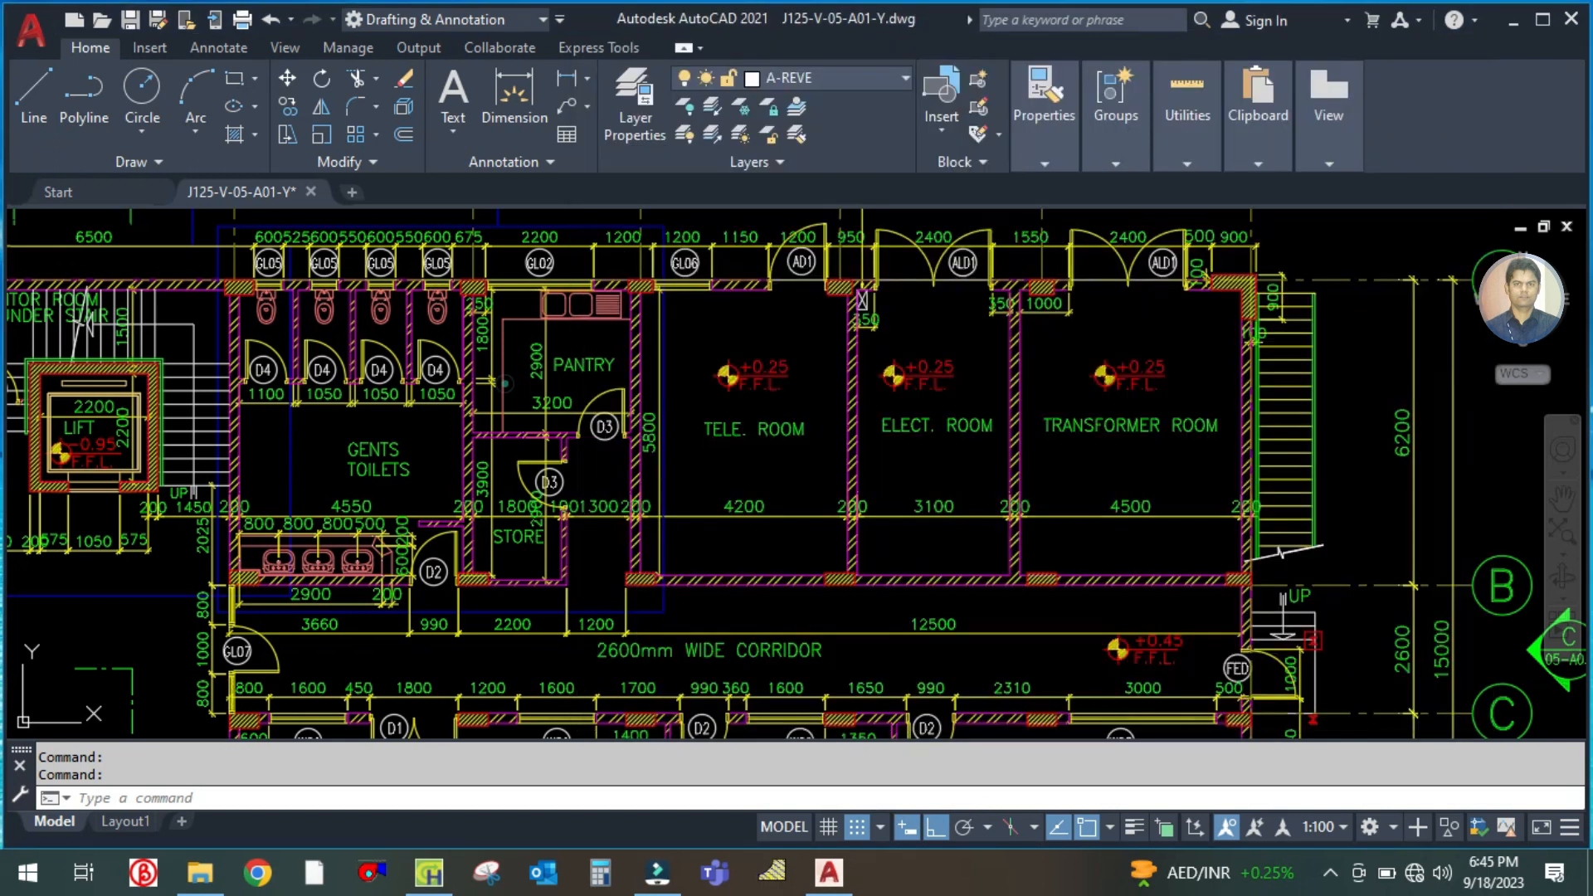
# Check the pantry's dimensions on the AutoCAD floor plan and multiply 2.9 by 3.2 in Calculator to get its area
pyautogui.click(519, 388)
pyautogui.scroll(2, 623, 274)
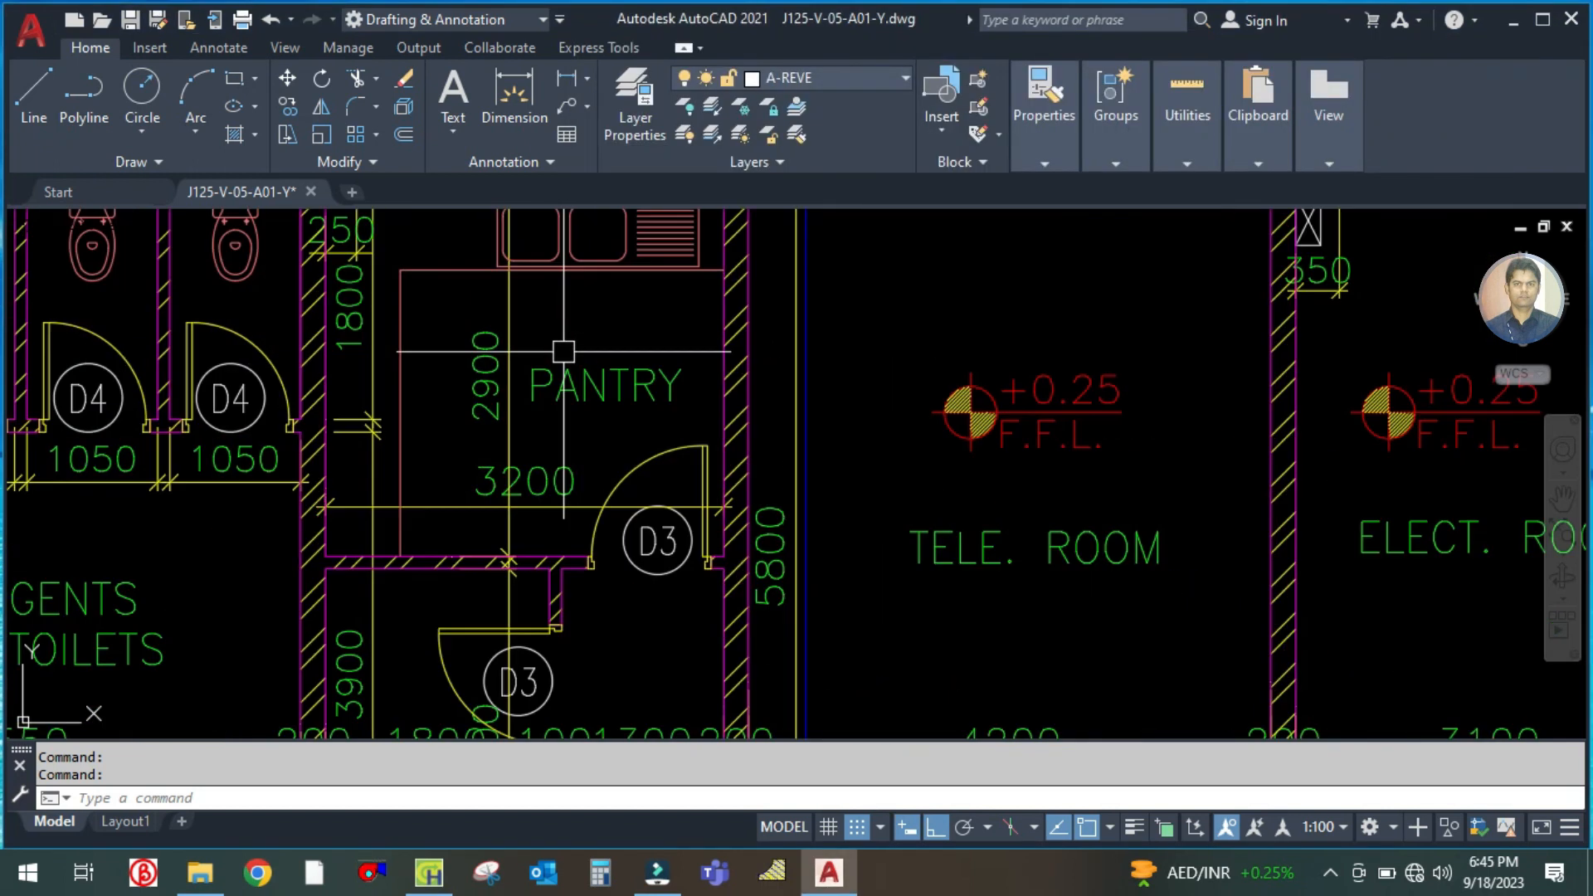
pyautogui.scroll(1, 662, 409)
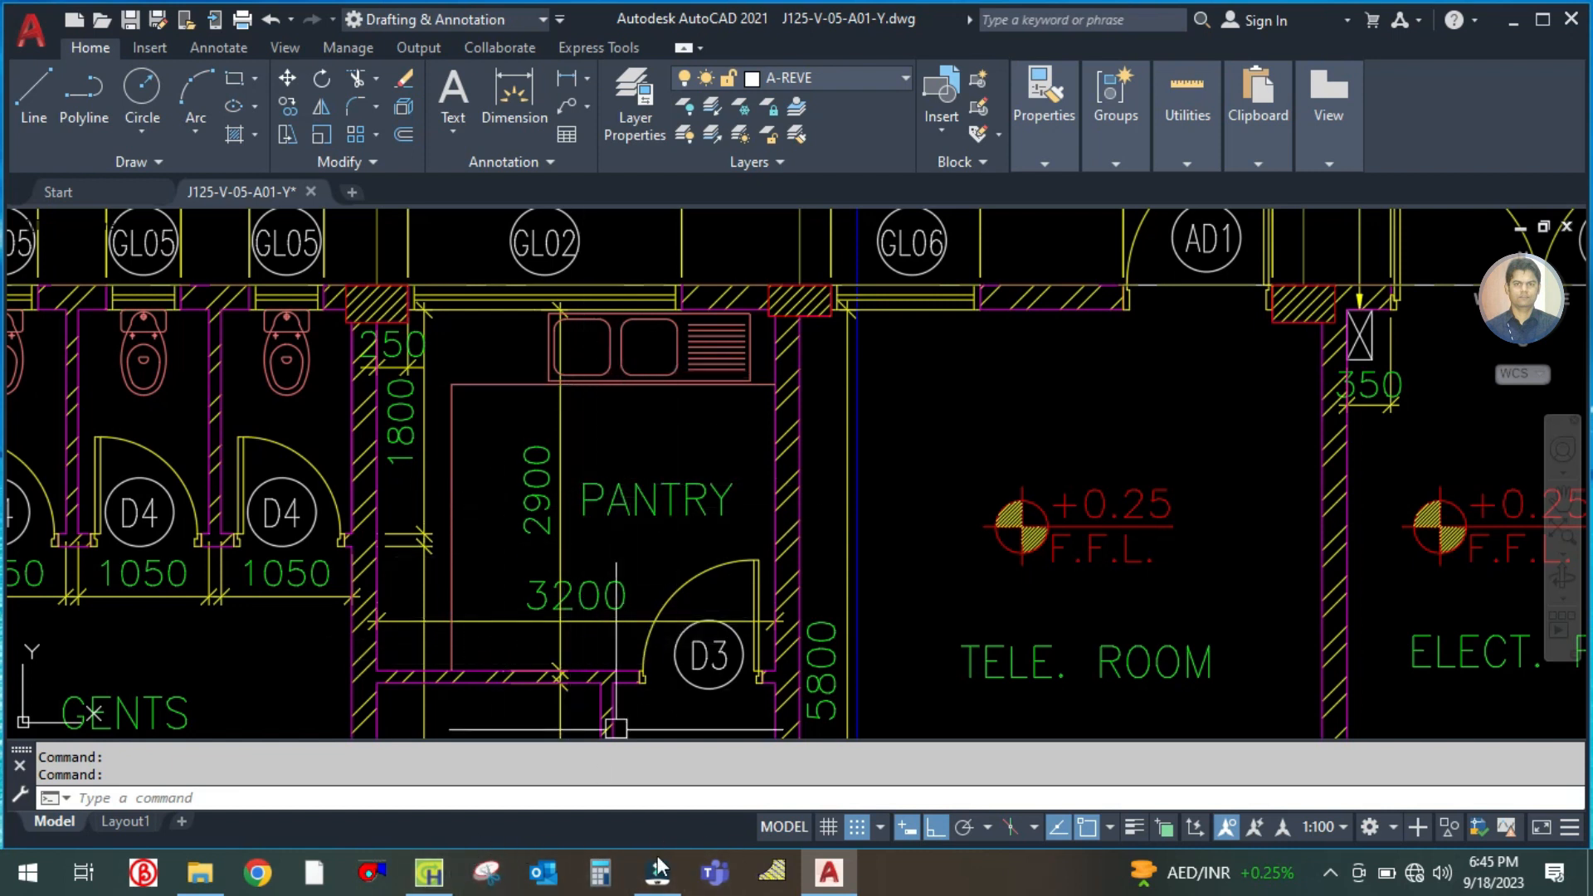
pyautogui.click(433, 867)
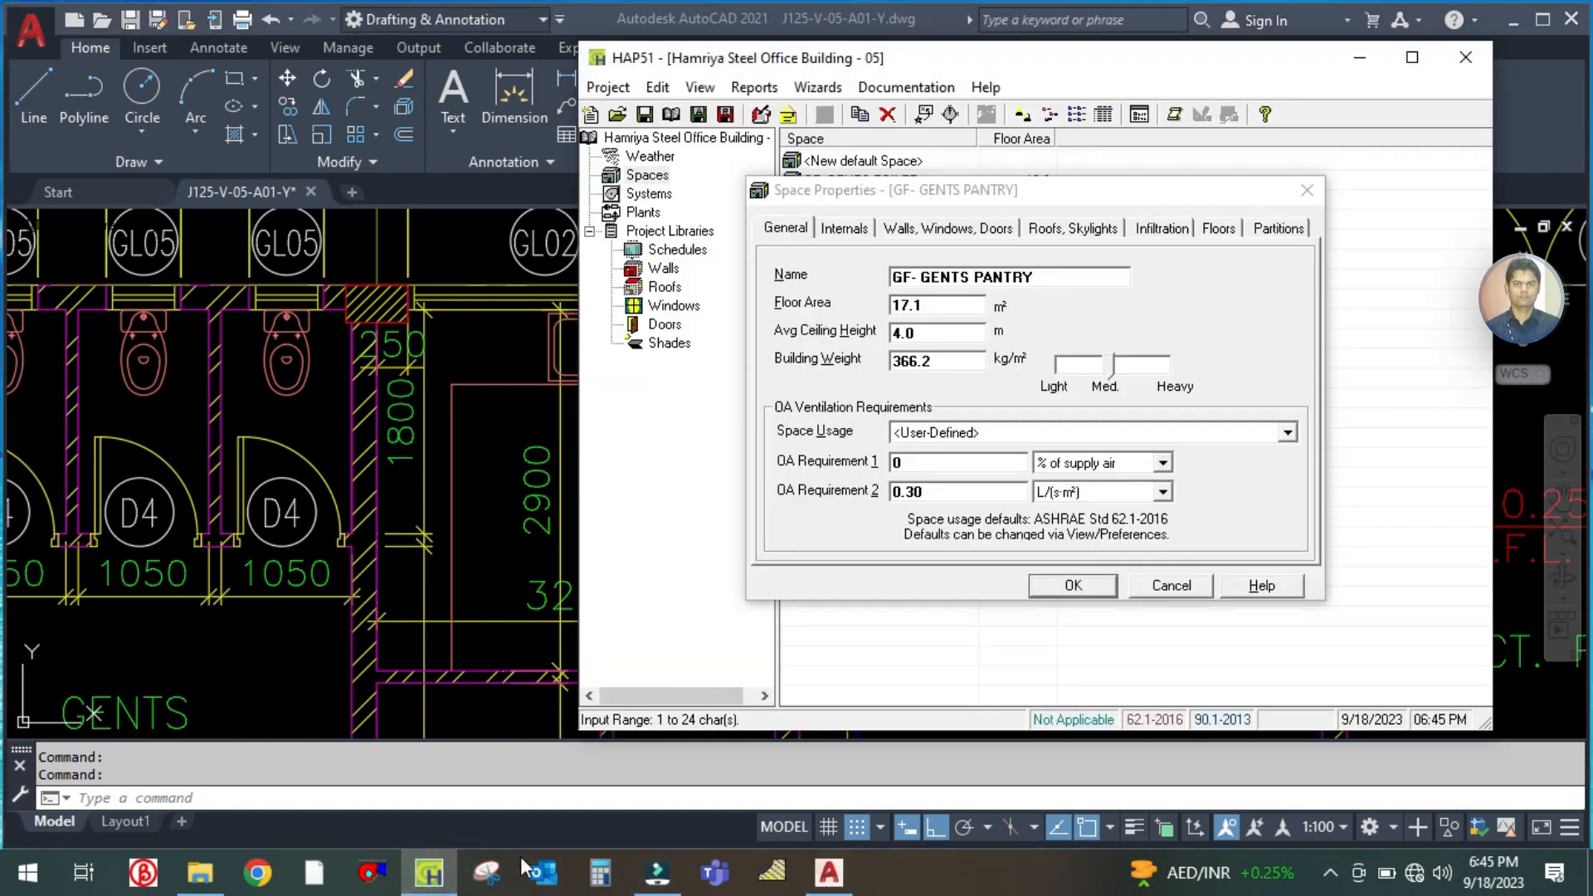
pyautogui.click(475, 551)
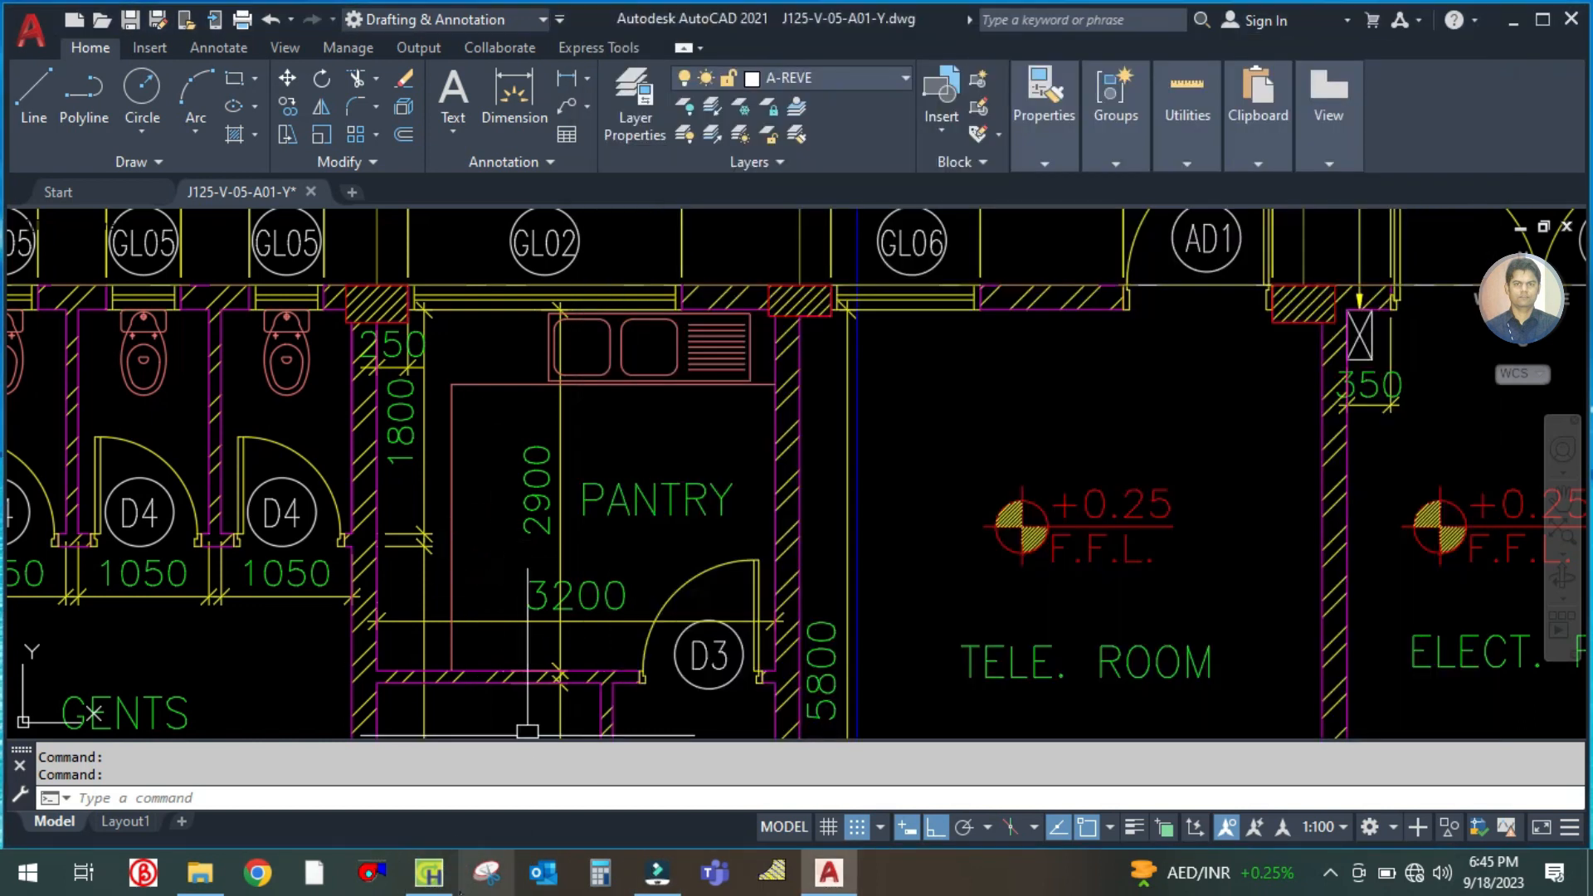
pyautogui.click(433, 871)
pyautogui.click(600, 870)
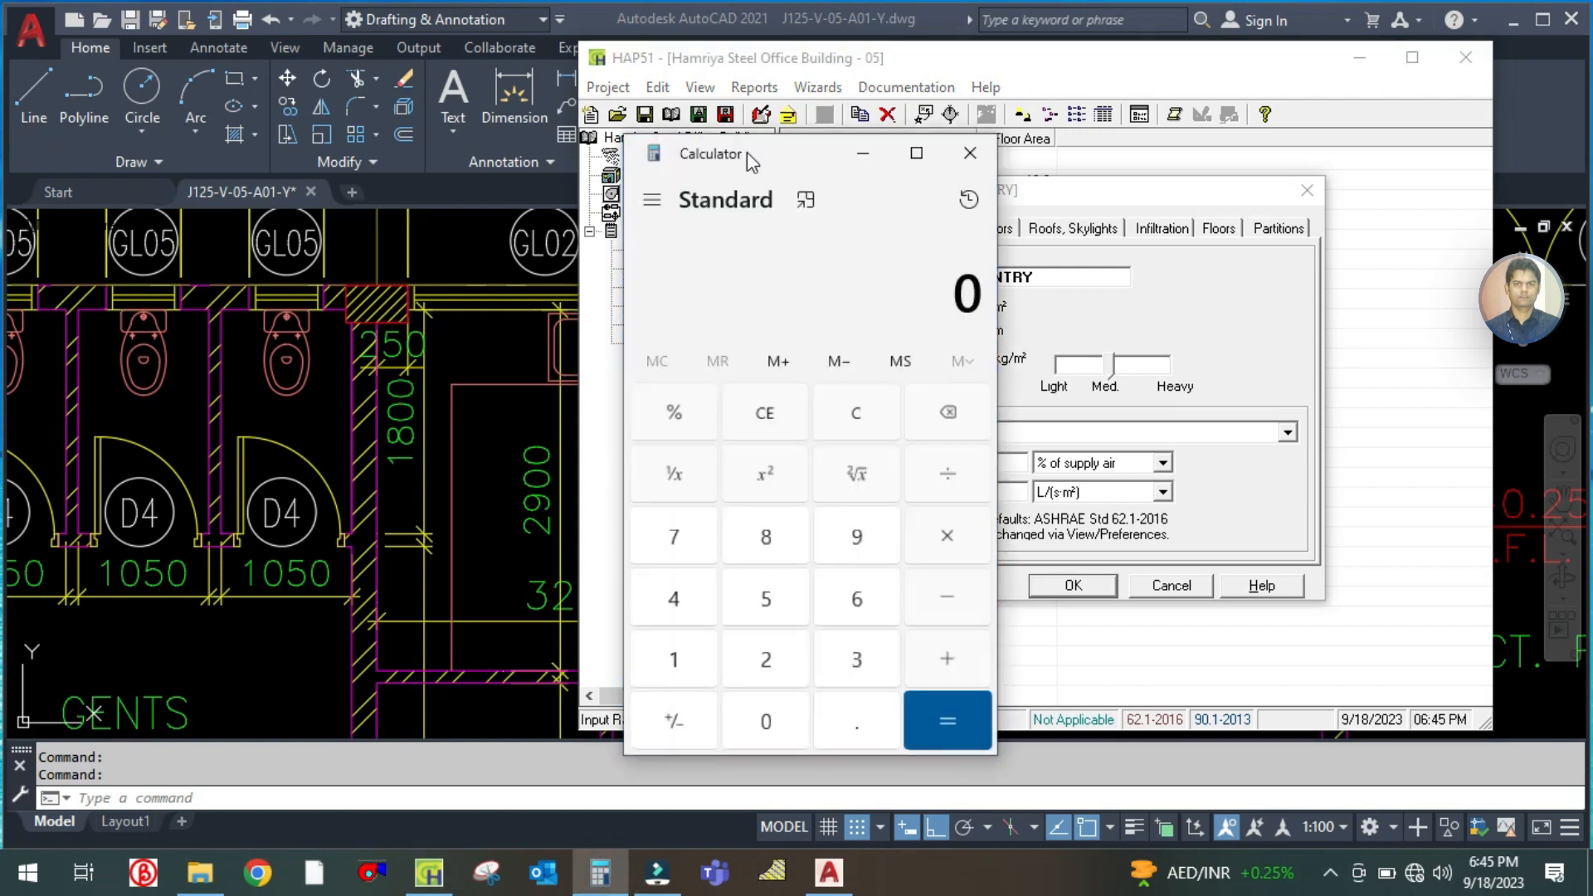
pyautogui.moveTo(747, 152); pyautogui.dragTo(263, 134)
pyautogui.write('2.9')
pyautogui.write('*3.2')
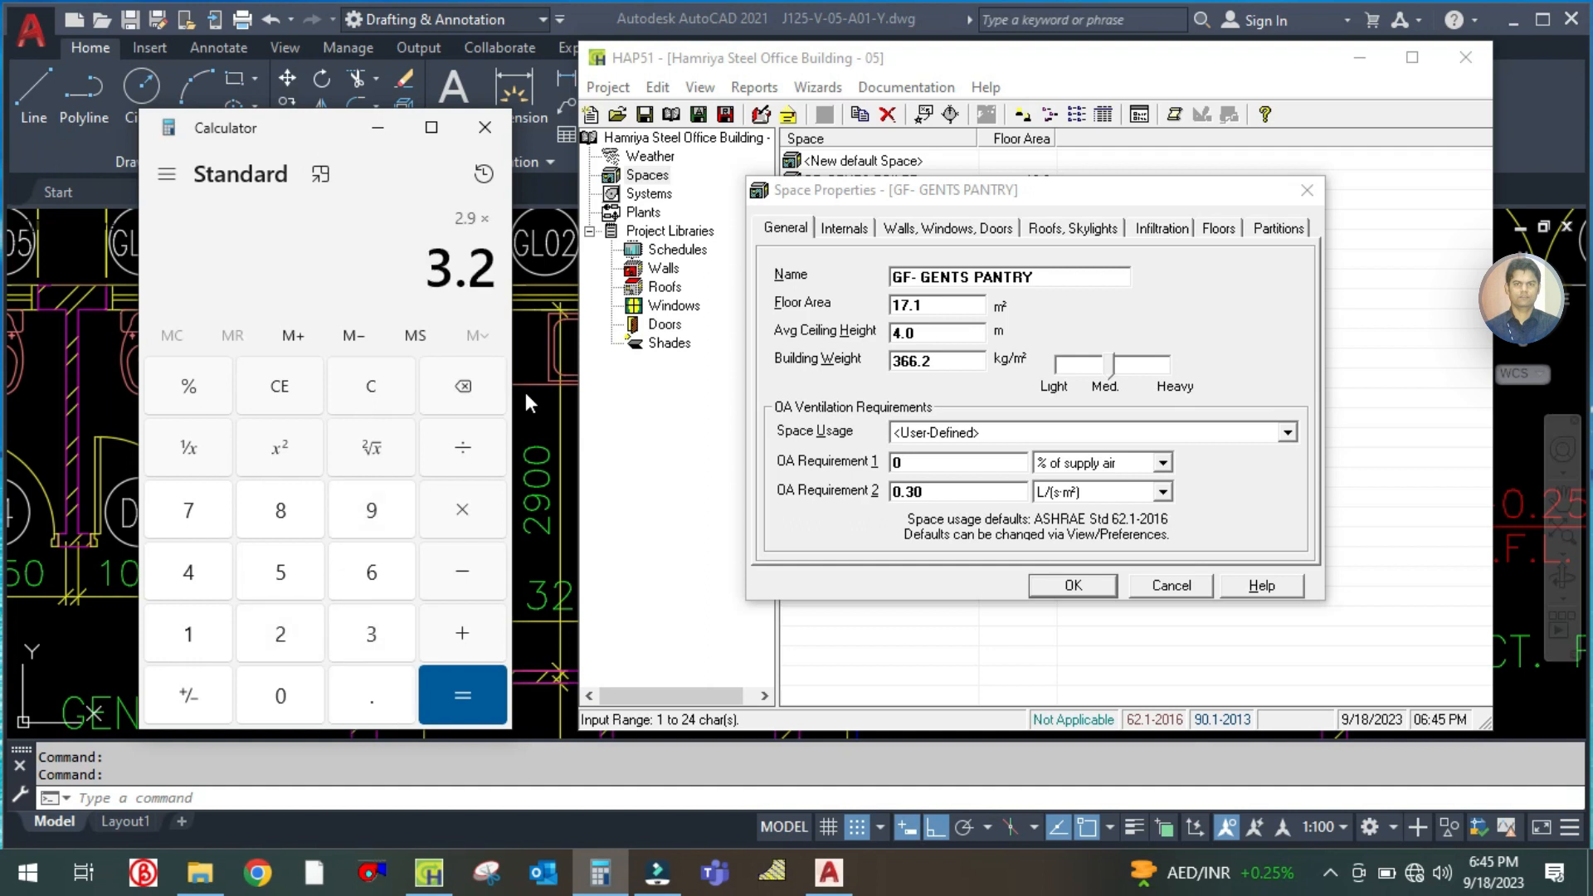
pyautogui.press('Return')
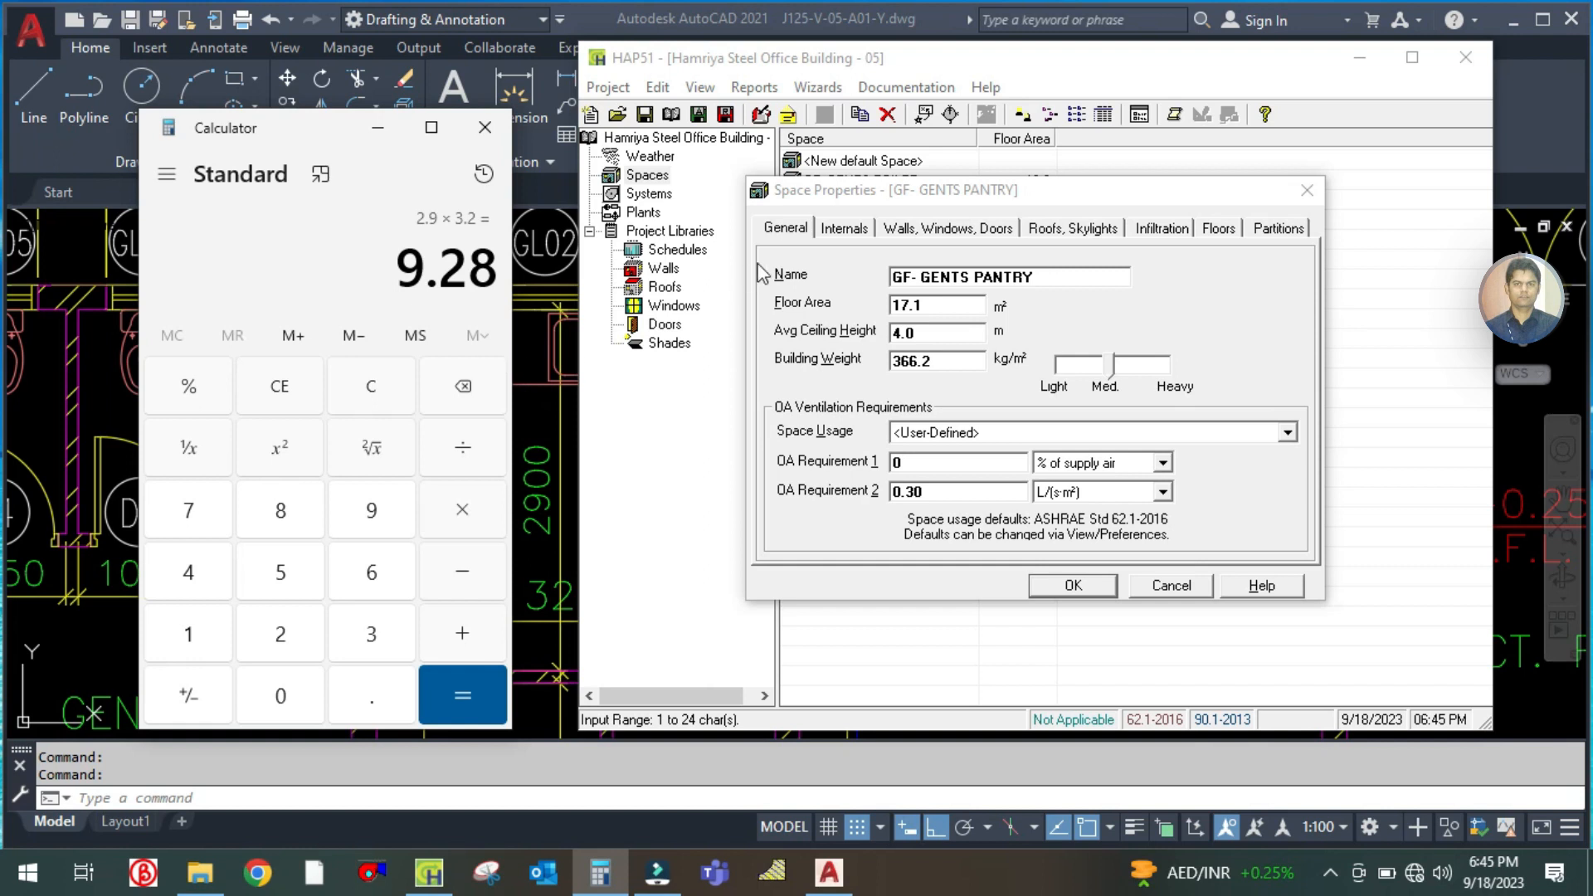
# Set the pantry space's floor area to 9.28 m², keep its space usage as User-Defined, and minimize Calculator
pyautogui.doubleClick(939, 302)
pyautogui.write('9.28')
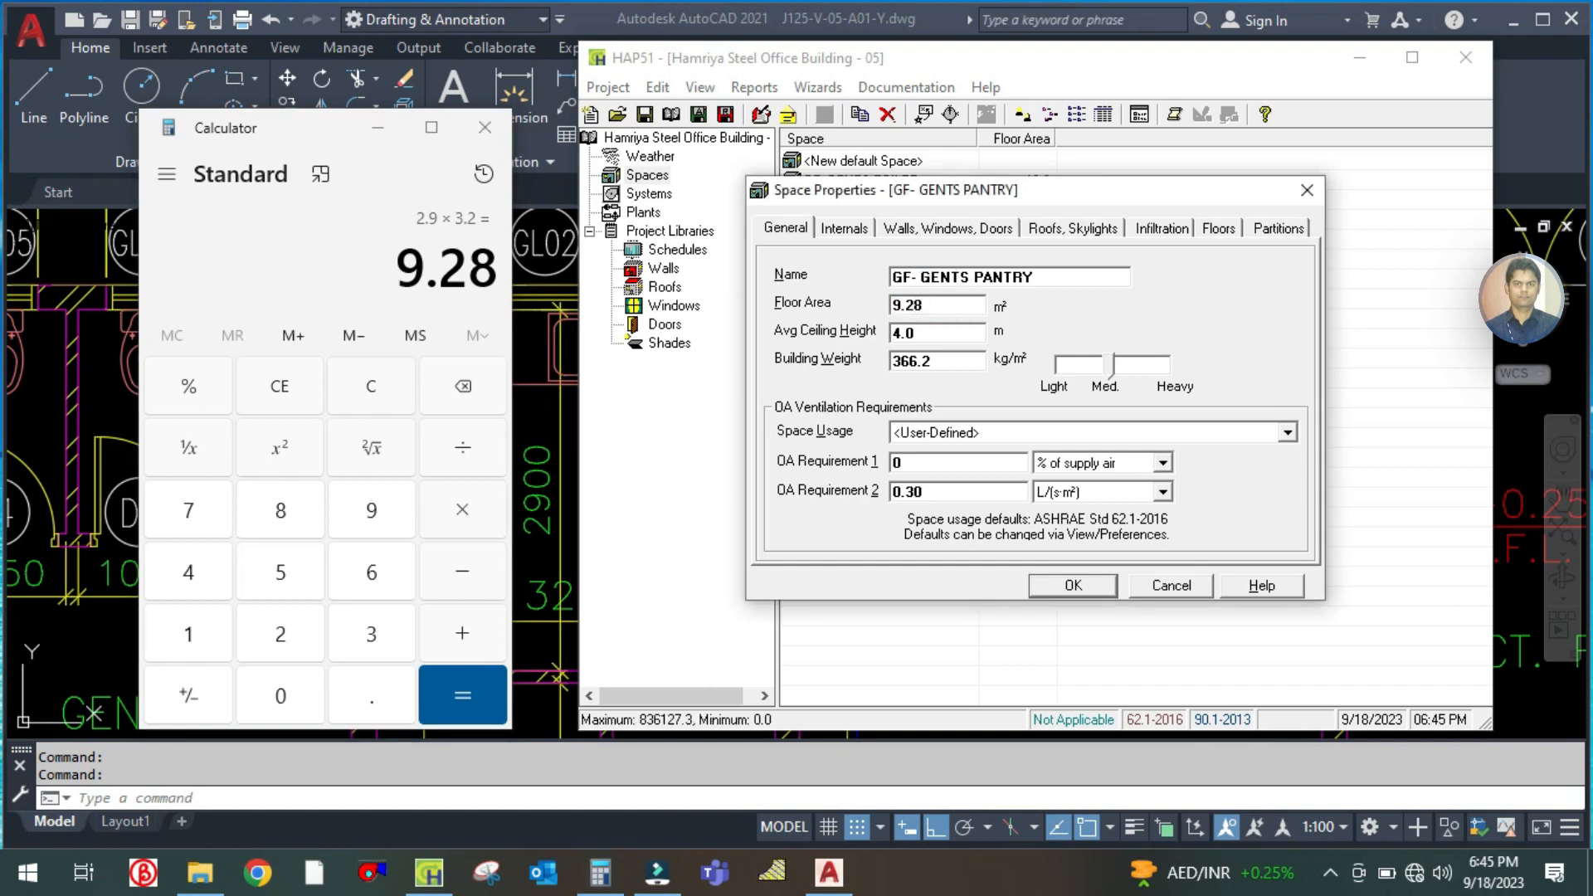
pyautogui.press('Tab')
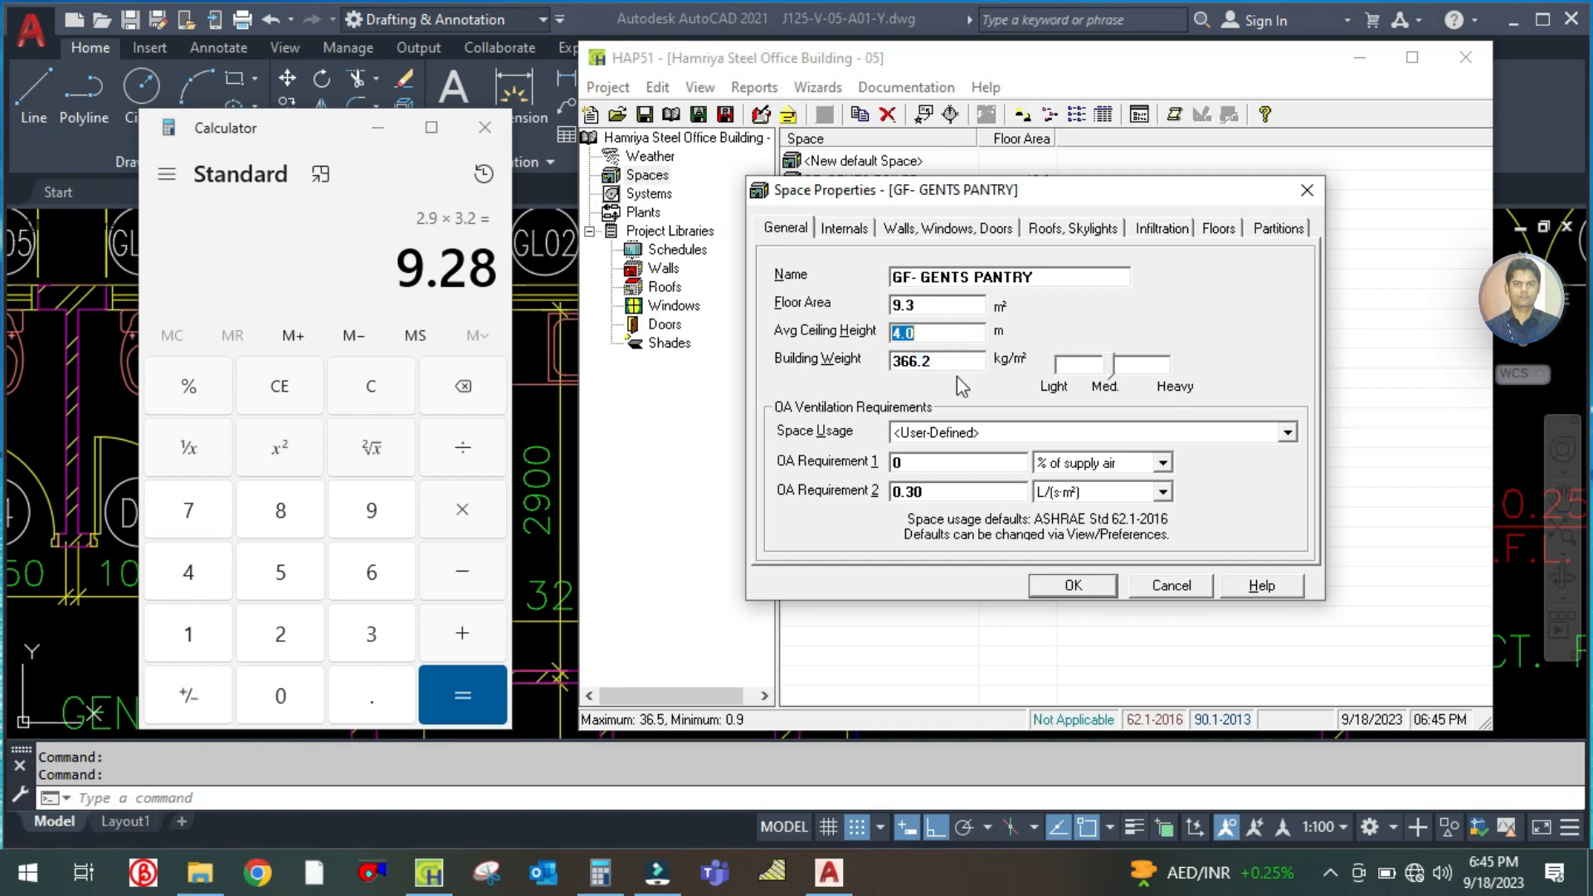
pyautogui.click(963, 435)
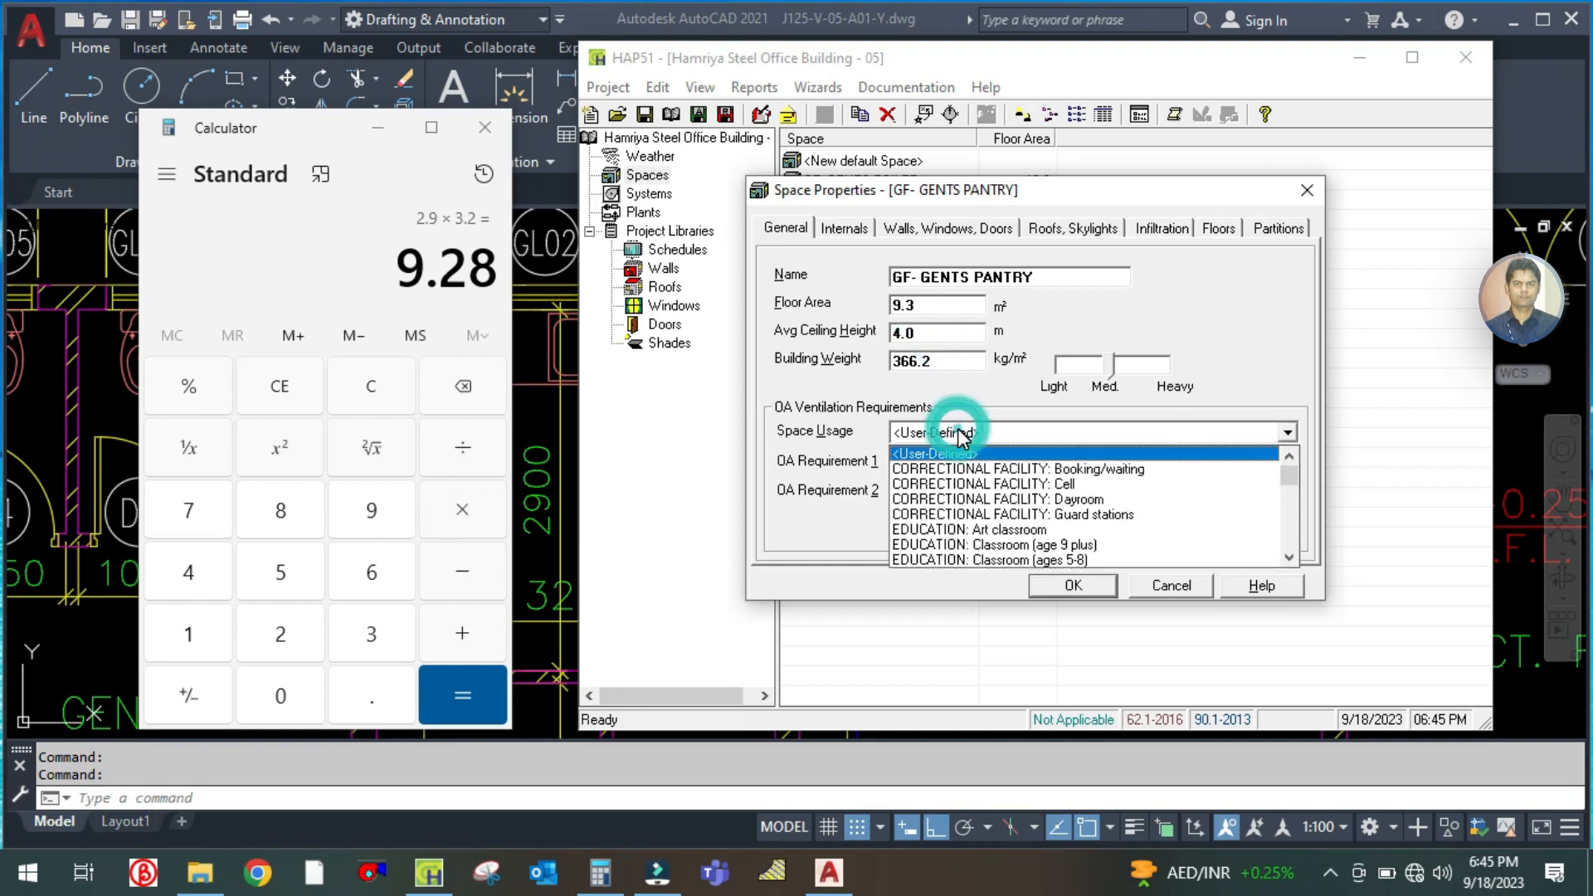
pyautogui.click(963, 435)
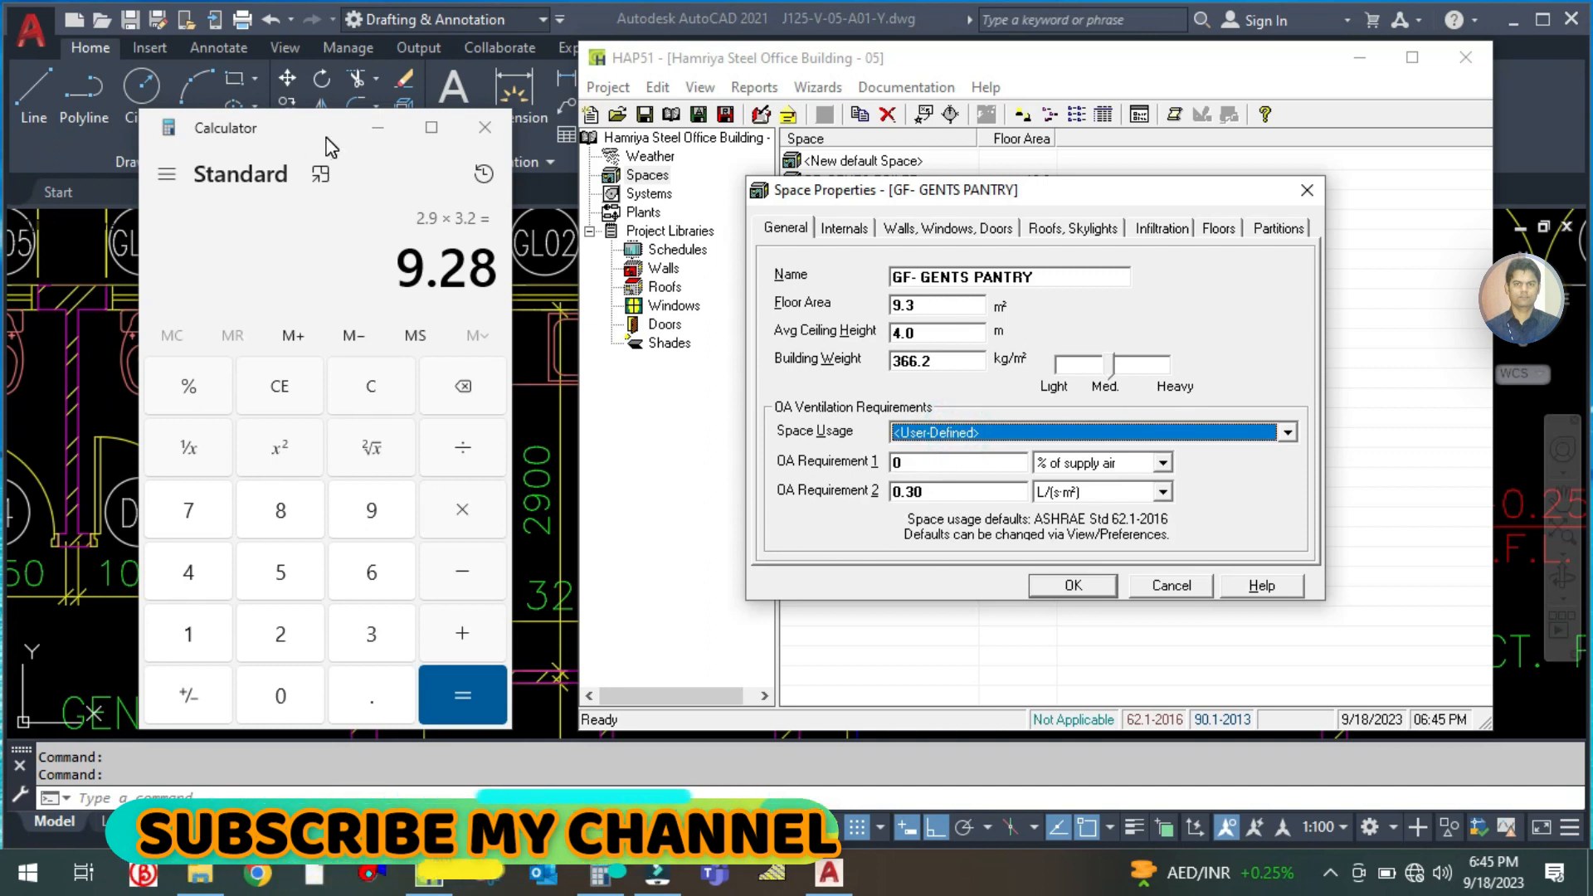
pyautogui.click(378, 127)
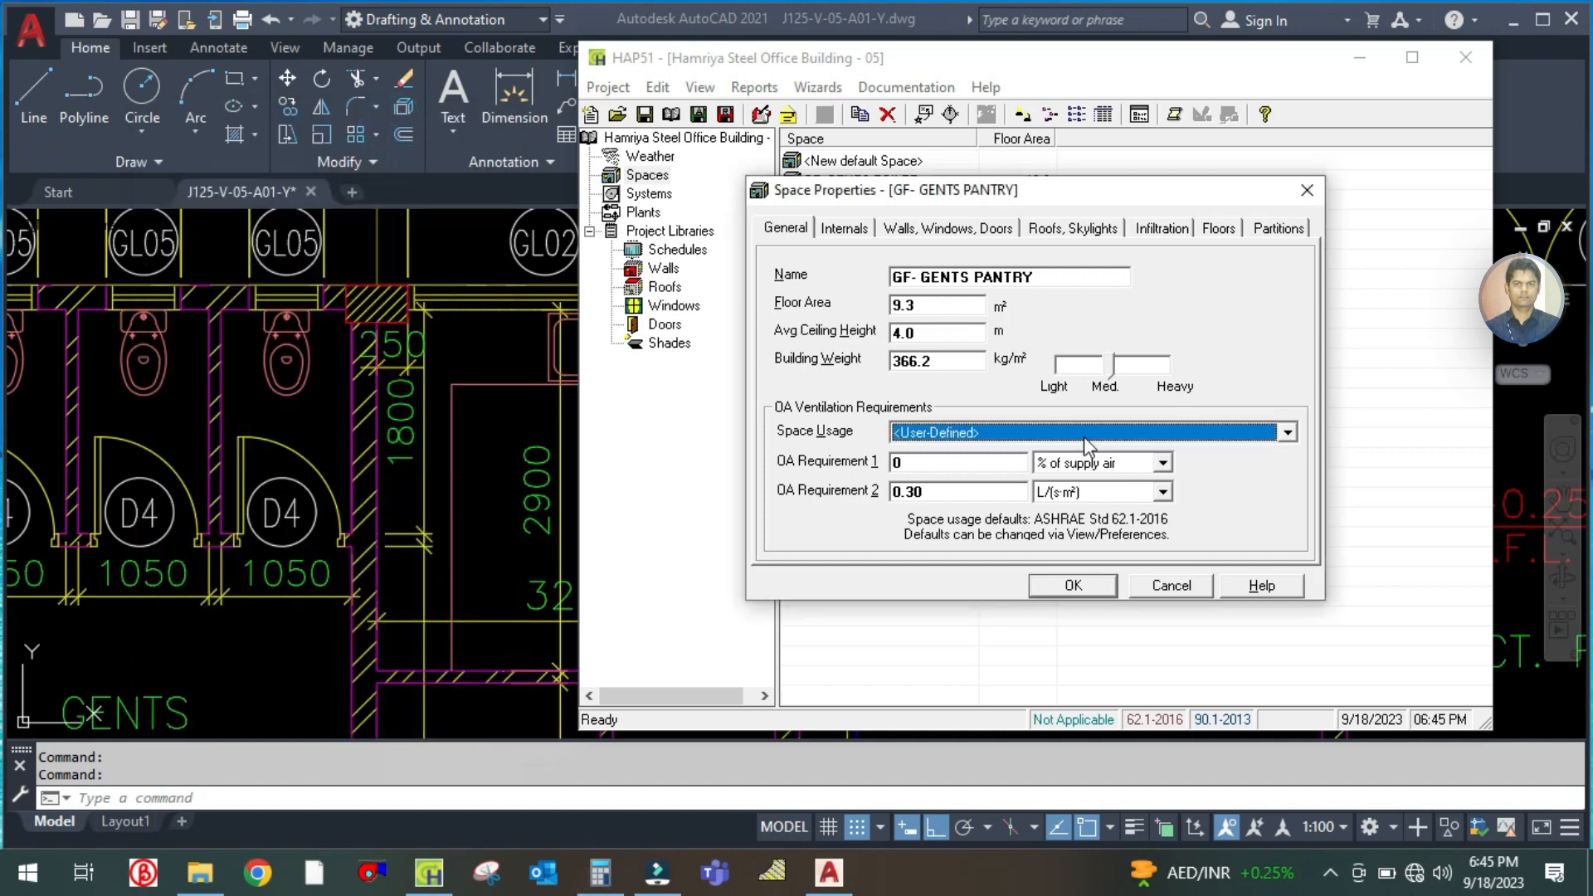
# Review the pantry space's internal loads, including lighting, electrical equipment and occupancy
pyautogui.click(845, 229)
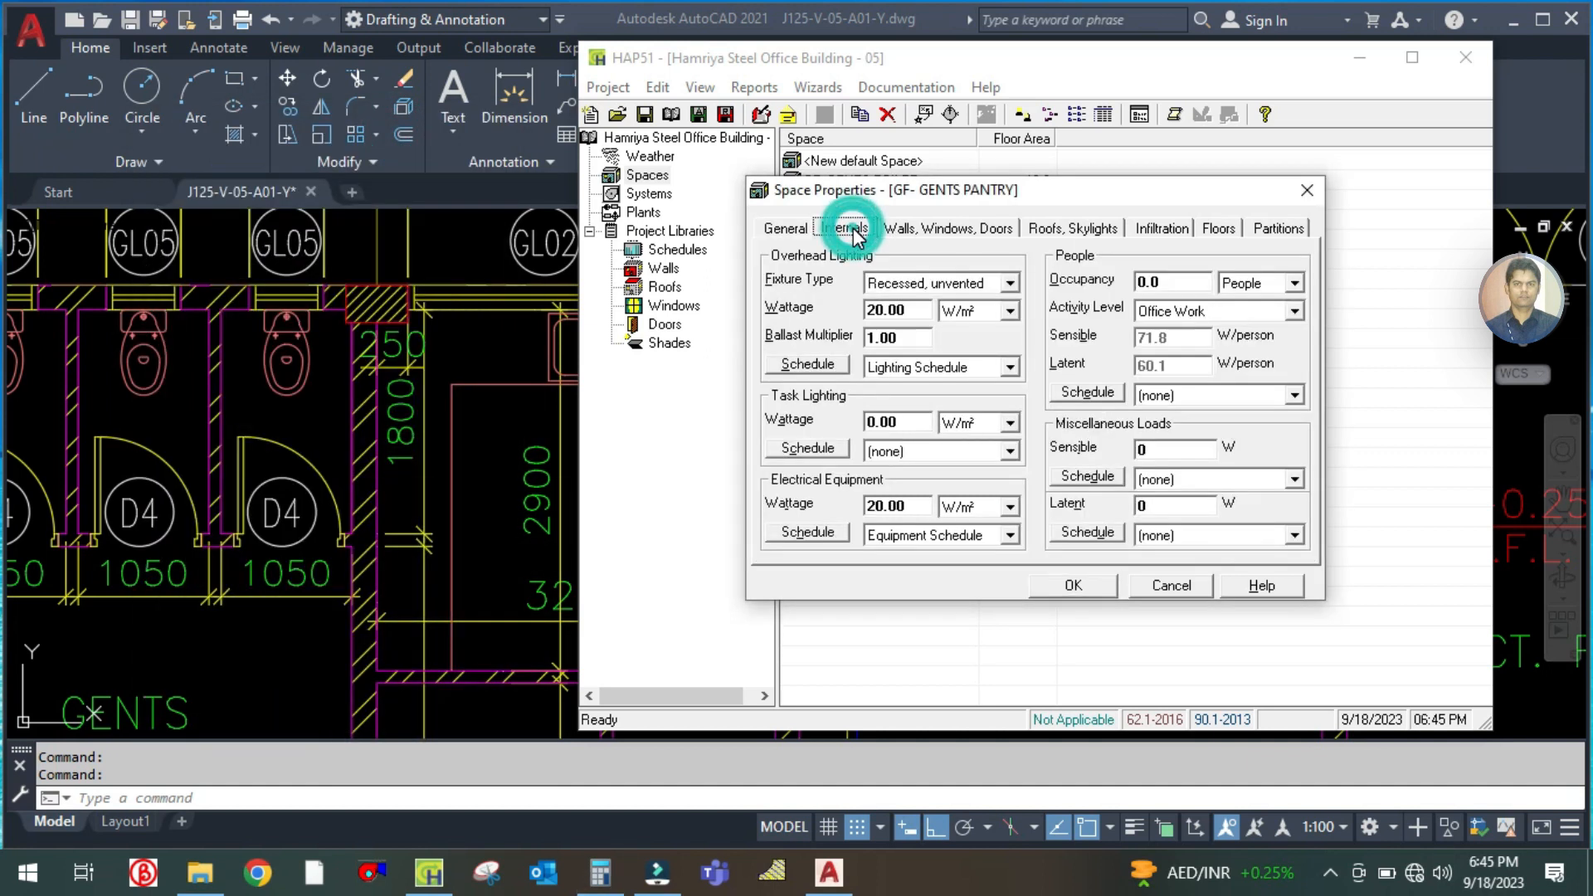
pyautogui.click(1178, 284)
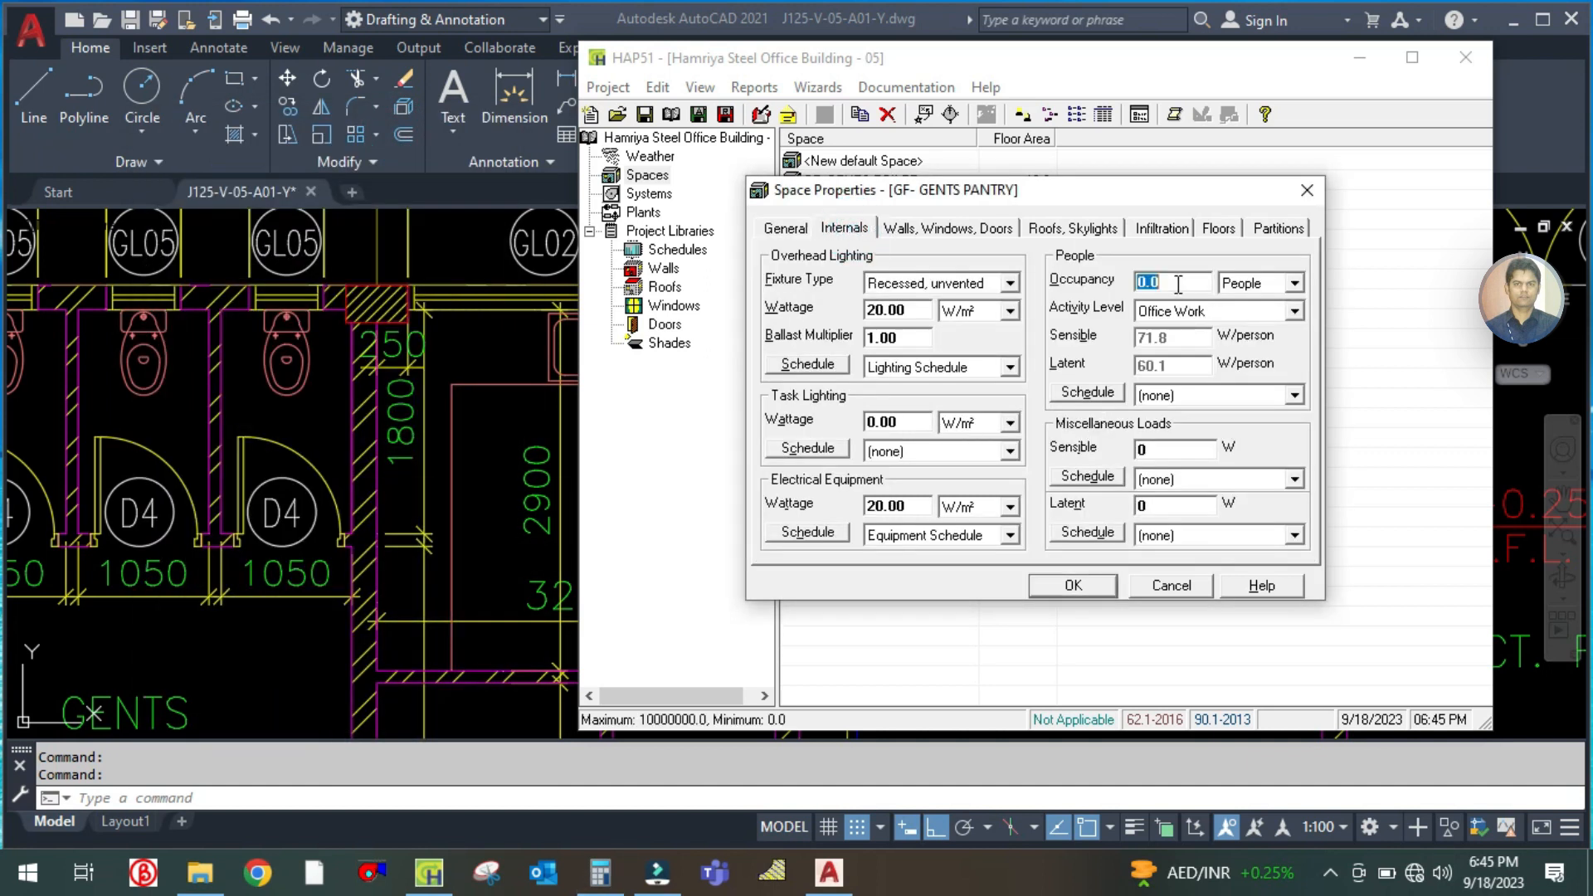
pyautogui.moveTo(1142, 192); pyautogui.dragTo(1102, 181)
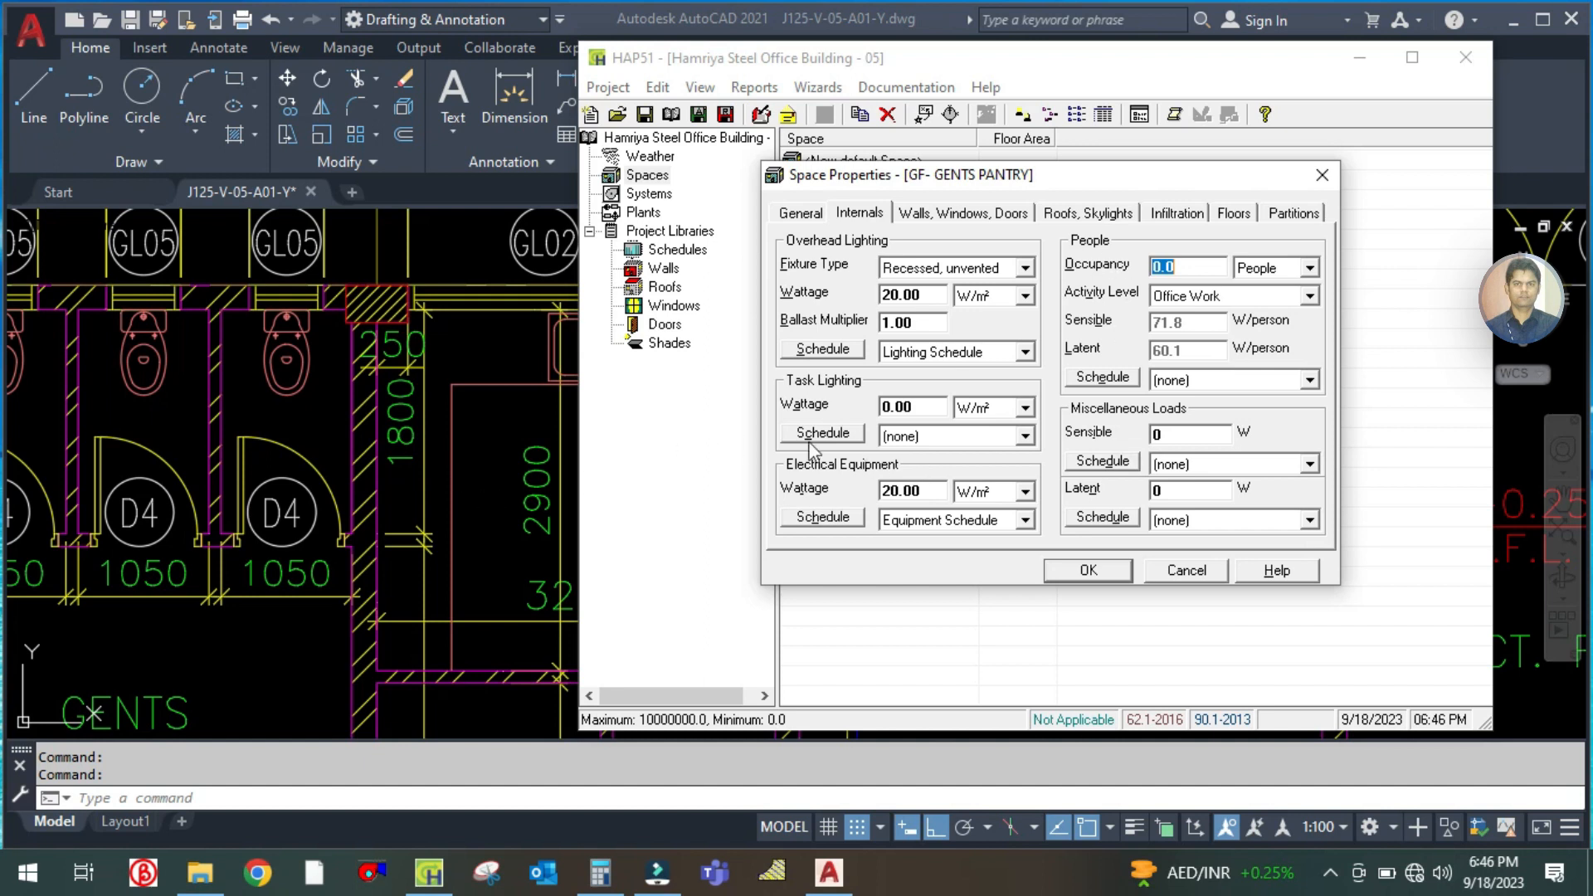
# Check the pantry's outside wall on the AutoCAD floor plan and set its first wall exposure in HAP to N
pyautogui.click(947, 221)
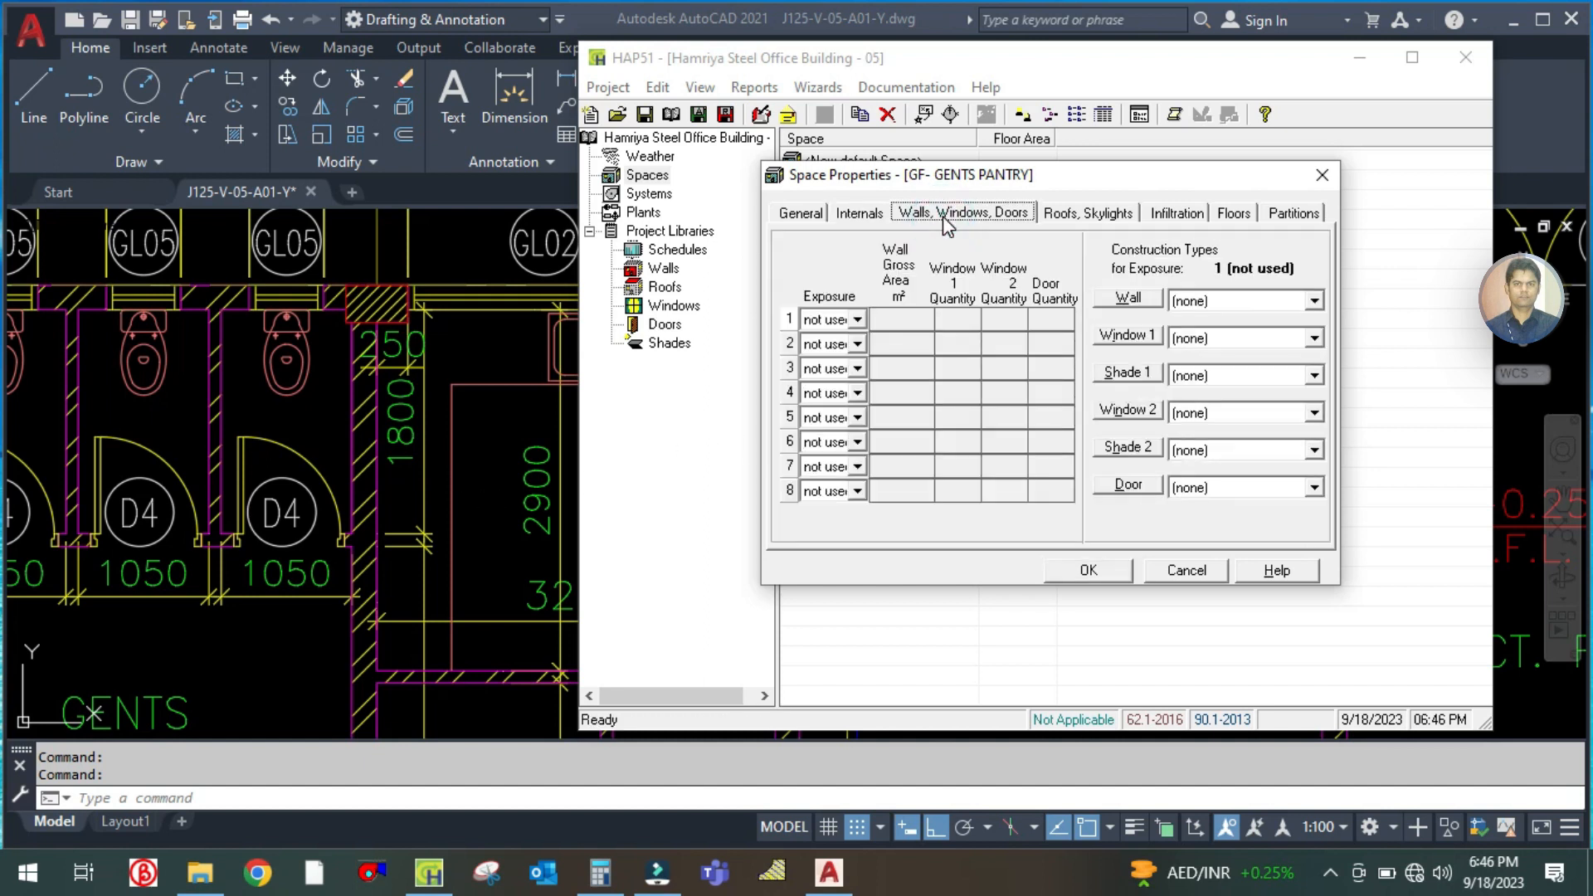
pyautogui.click(481, 448)
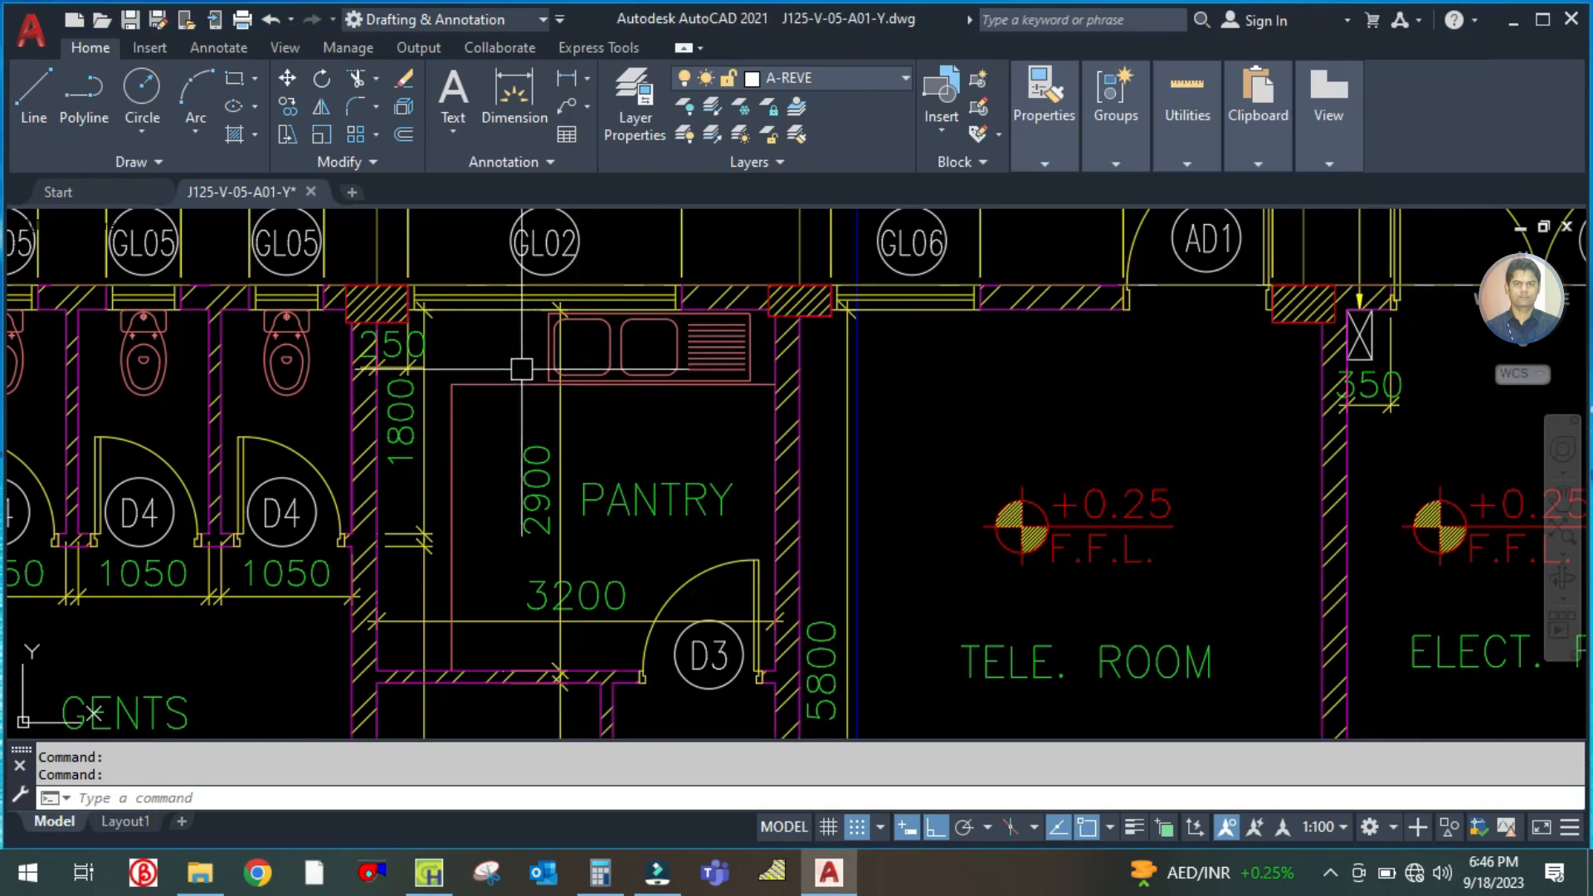
pyautogui.moveTo(501, 326); pyautogui.dragTo(527, 376)
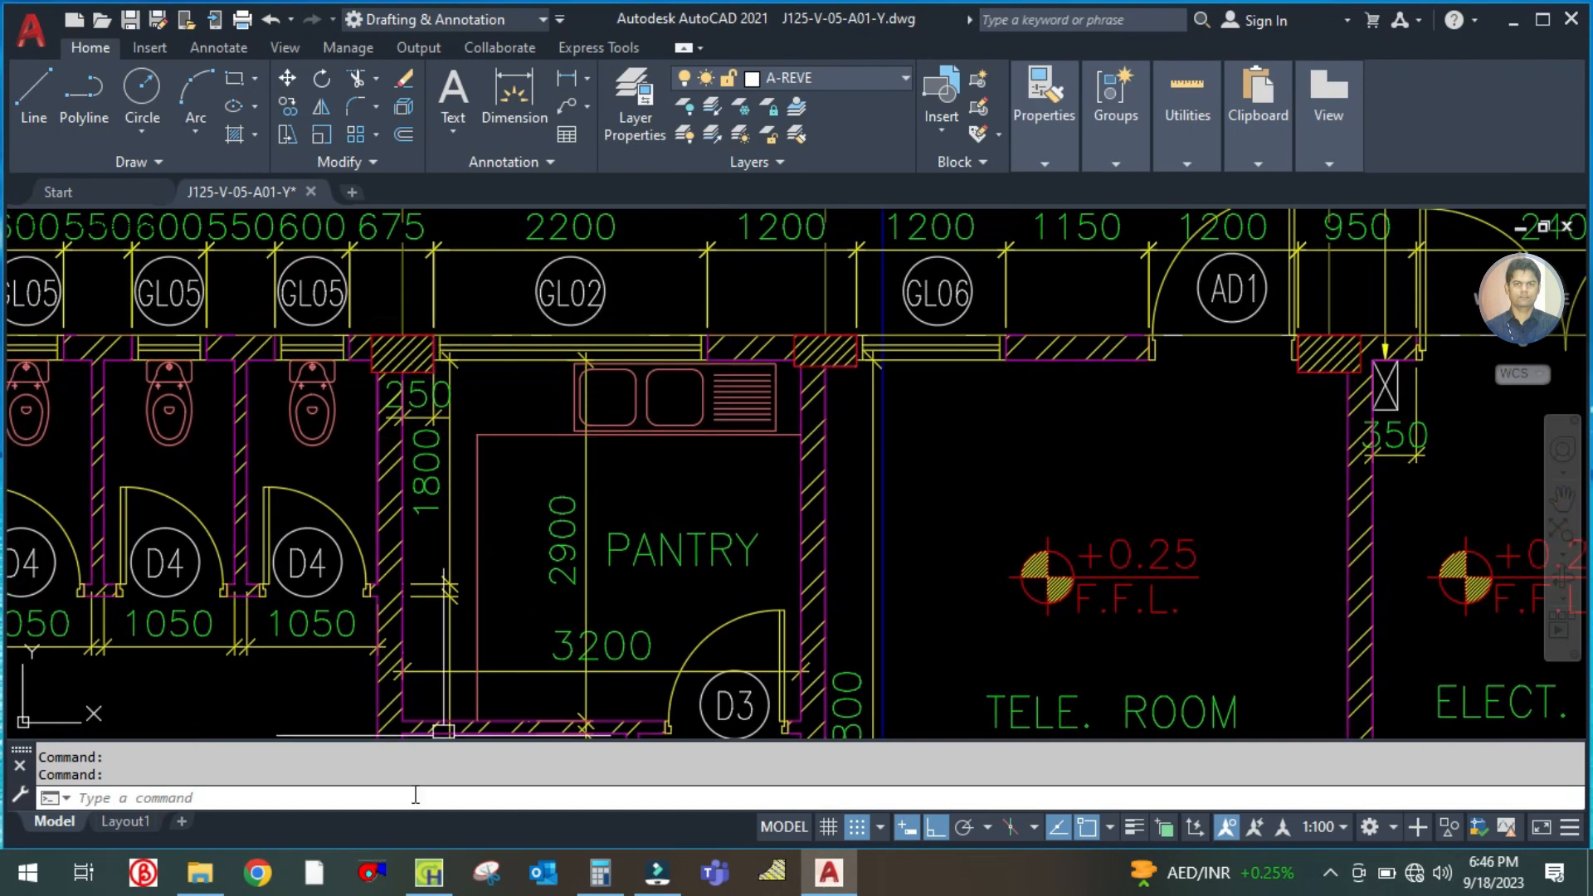
pyautogui.click(429, 873)
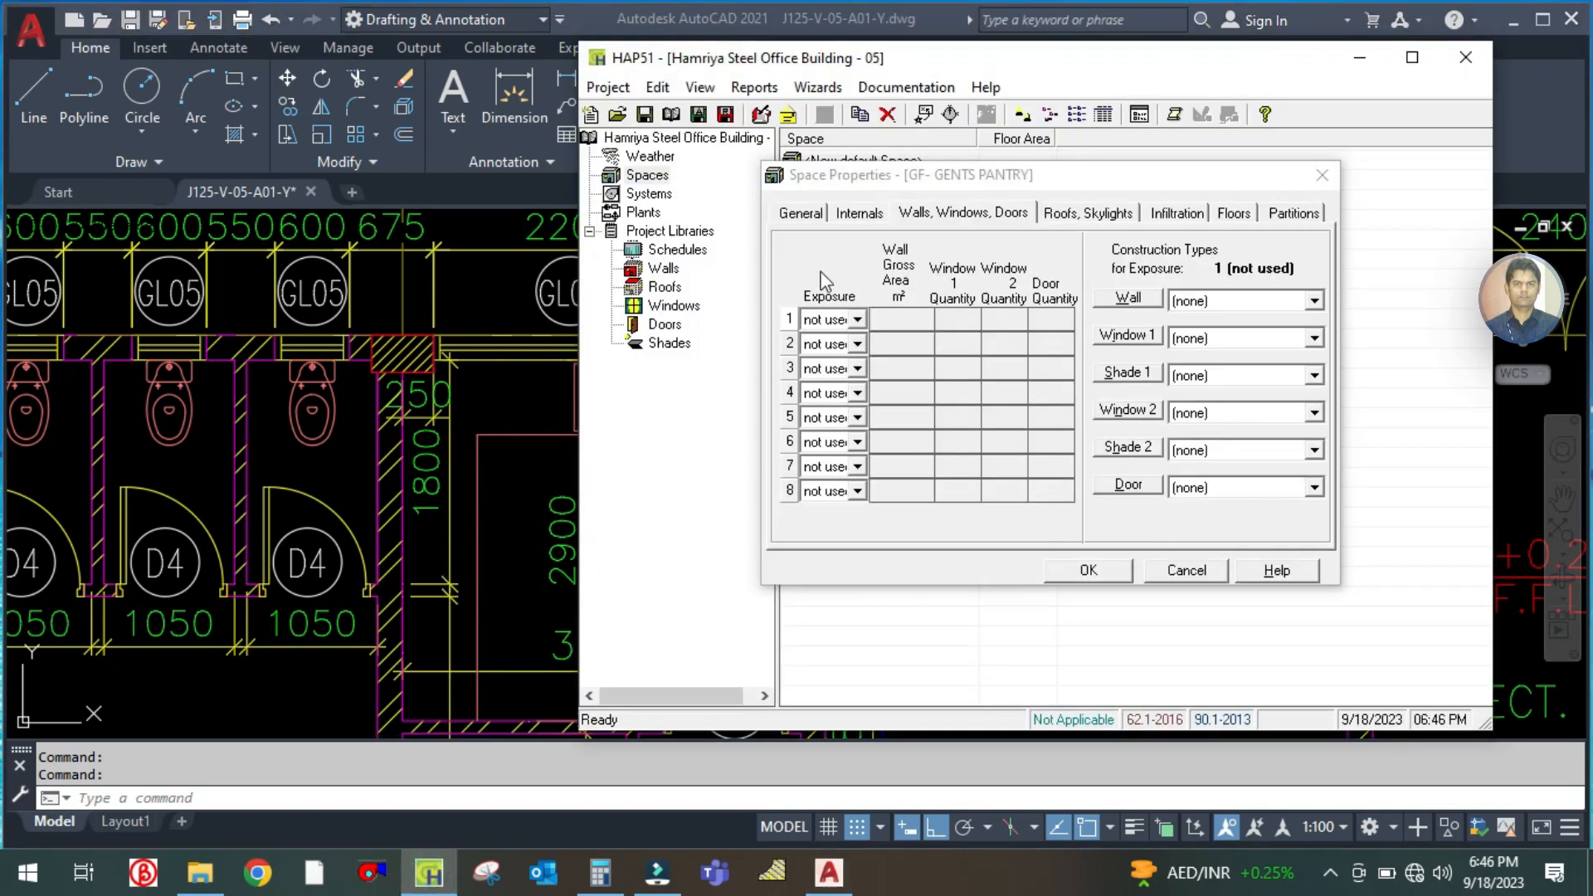
pyautogui.click(856, 319)
pyautogui.click(840, 365)
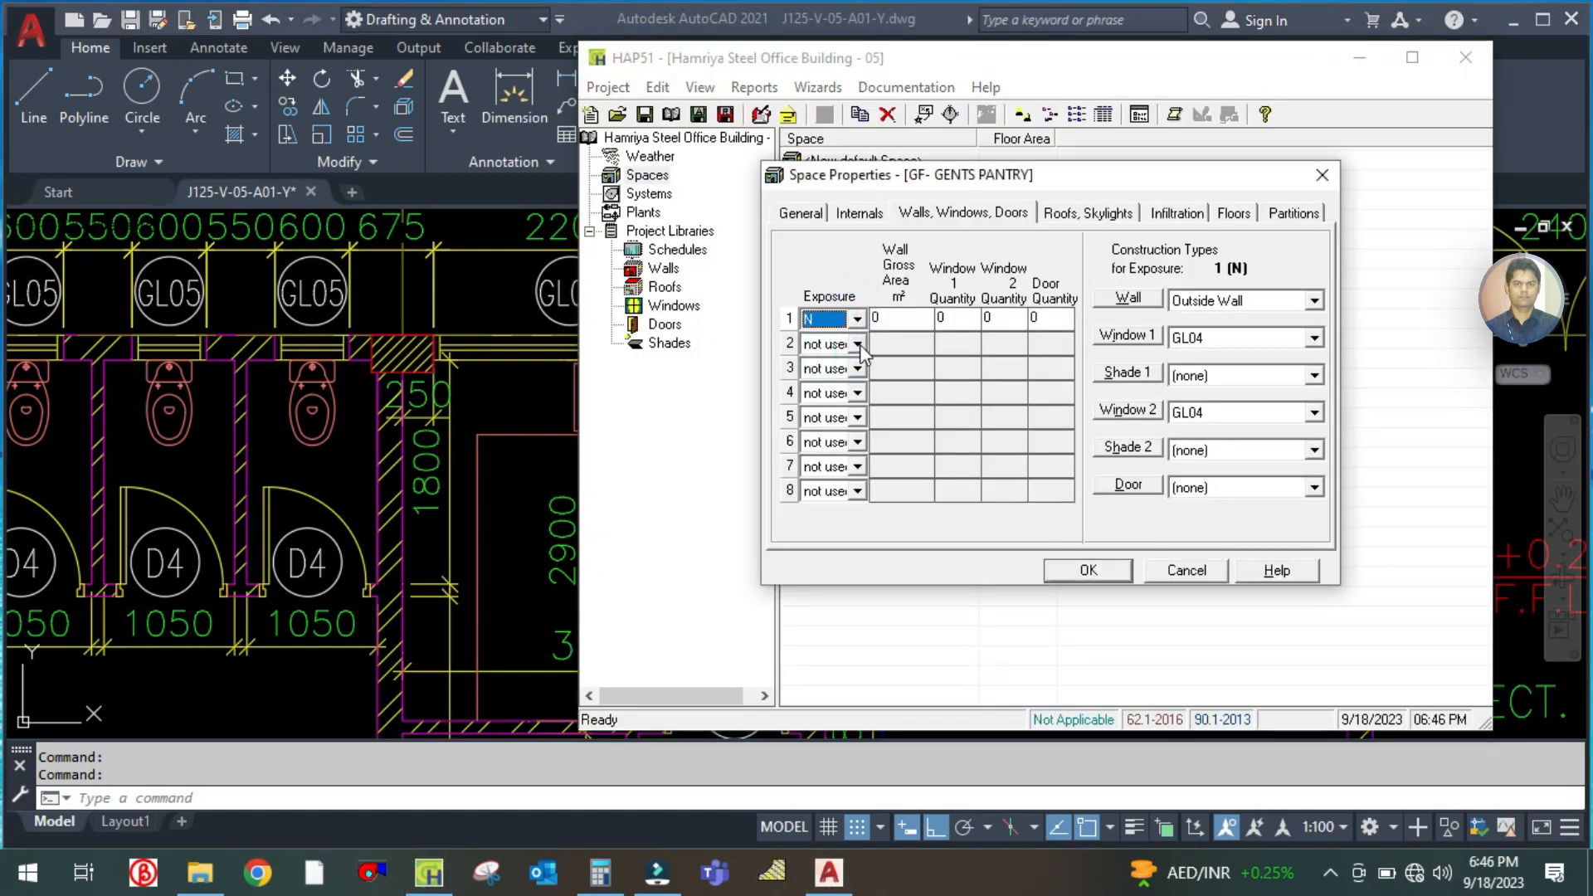
# Check the pantry's wall length on the plan, multiply 3.2 by 4 in Calculator, and set the north wall's gross area to 12.8 m²
pyautogui.click(524, 448)
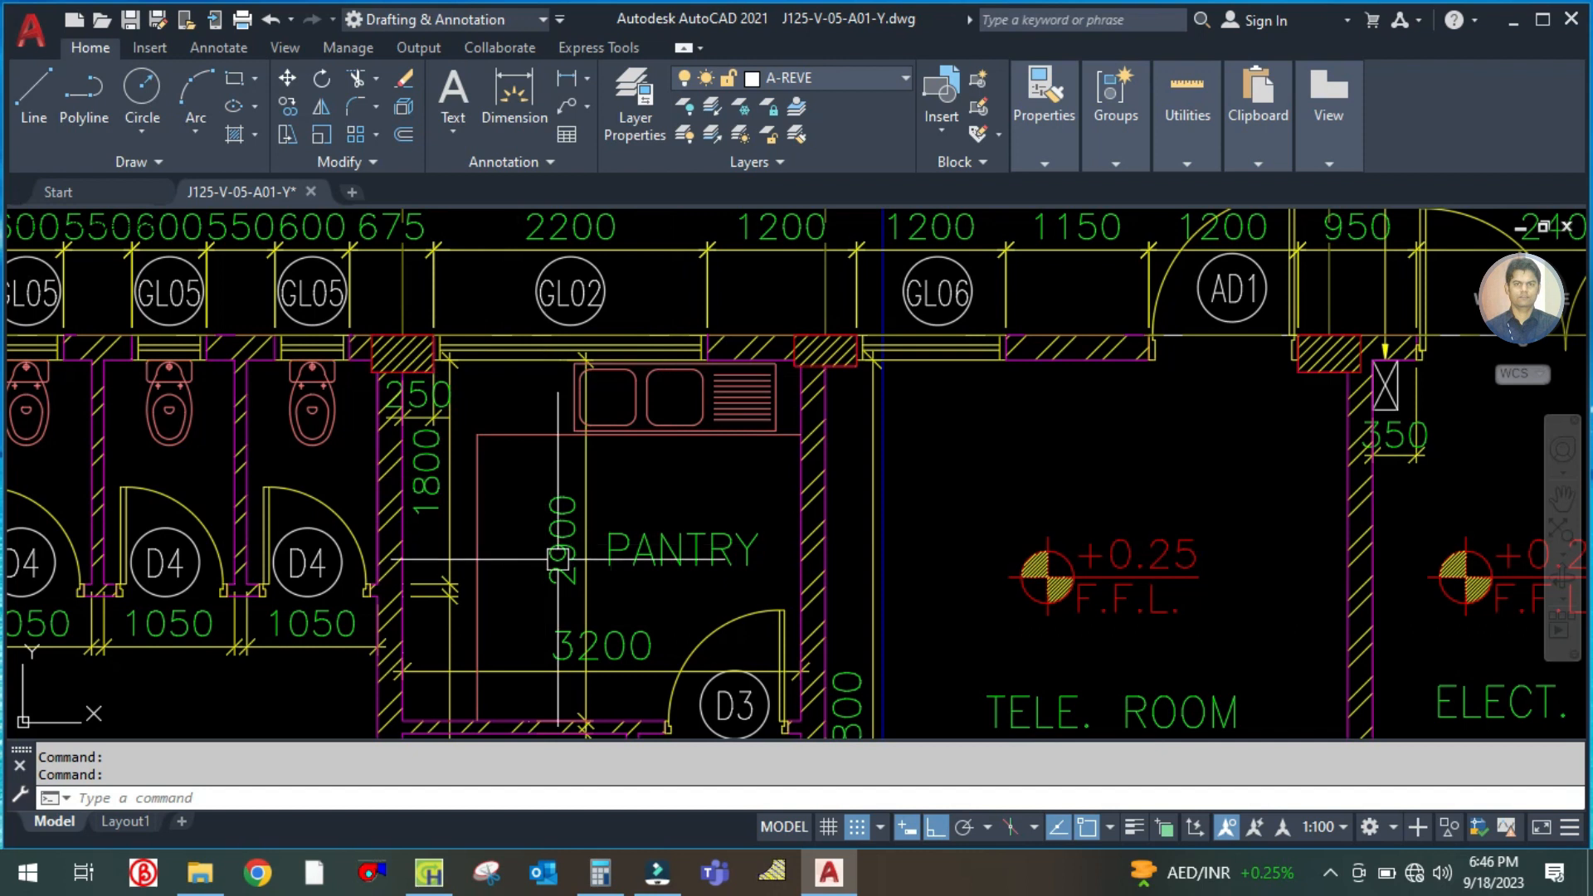
pyautogui.click(429, 872)
pyautogui.click(600, 871)
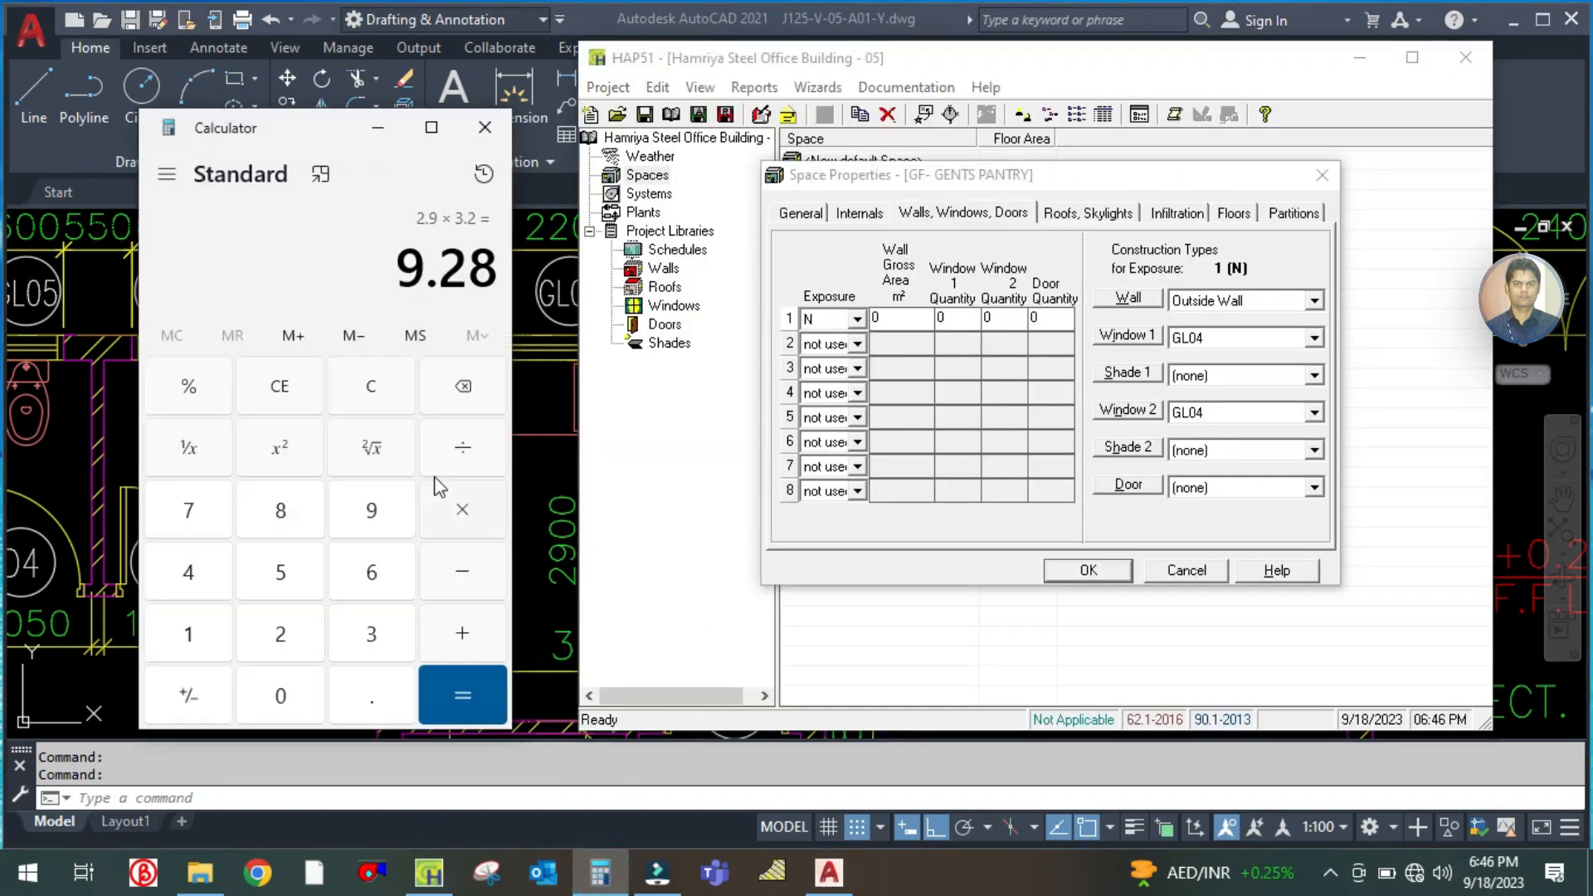
pyautogui.click(374, 390)
pyautogui.write('3.2')
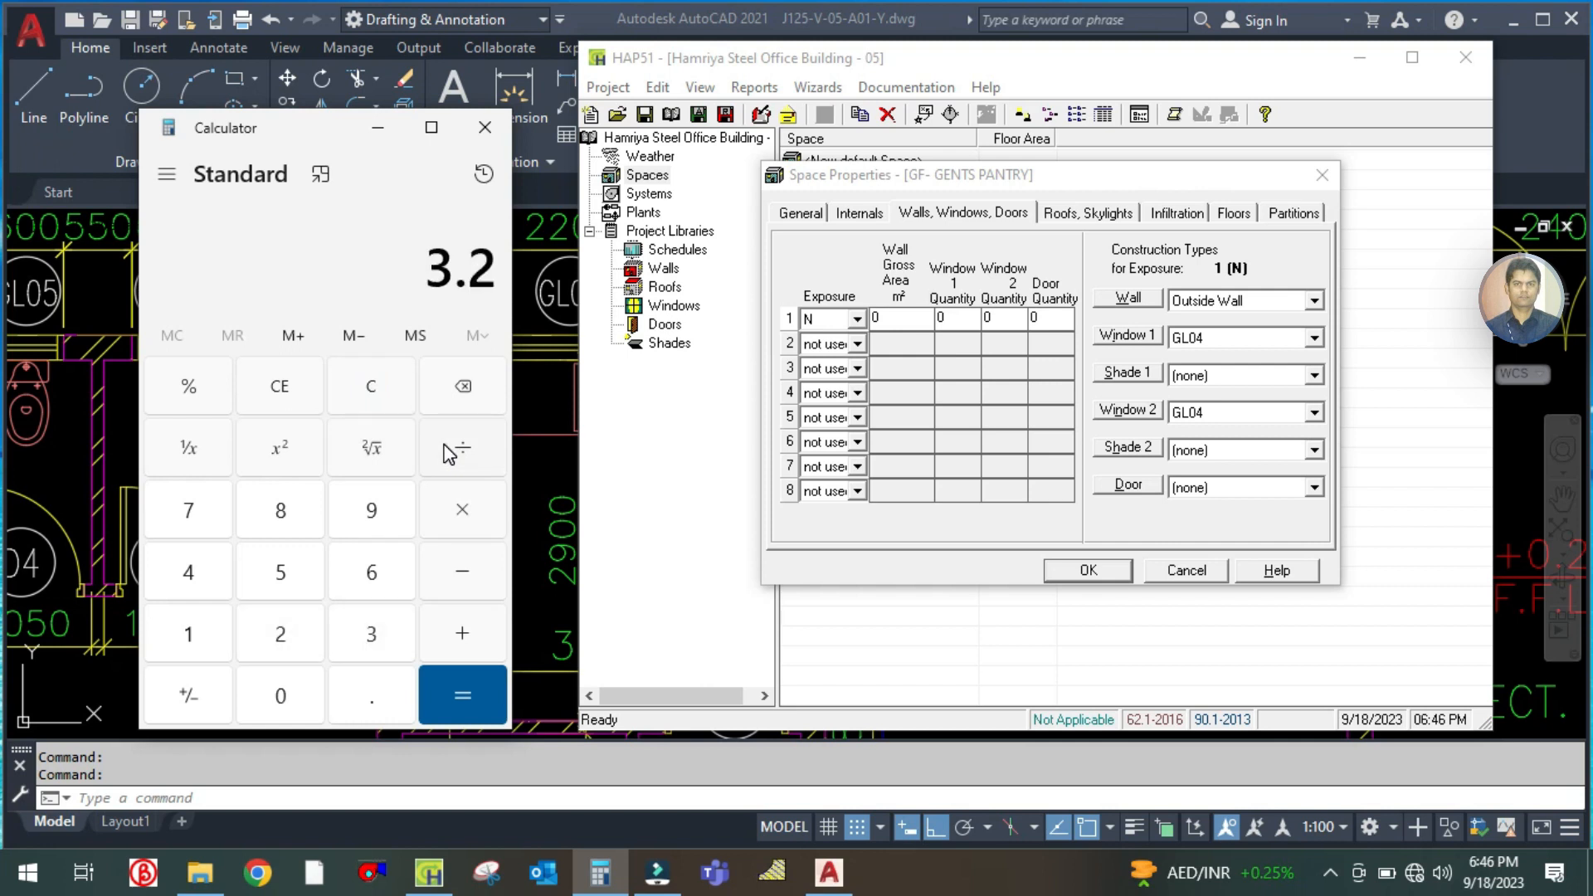
pyautogui.write(' × 4')
pyautogui.press('Return')
pyautogui.click(902, 321)
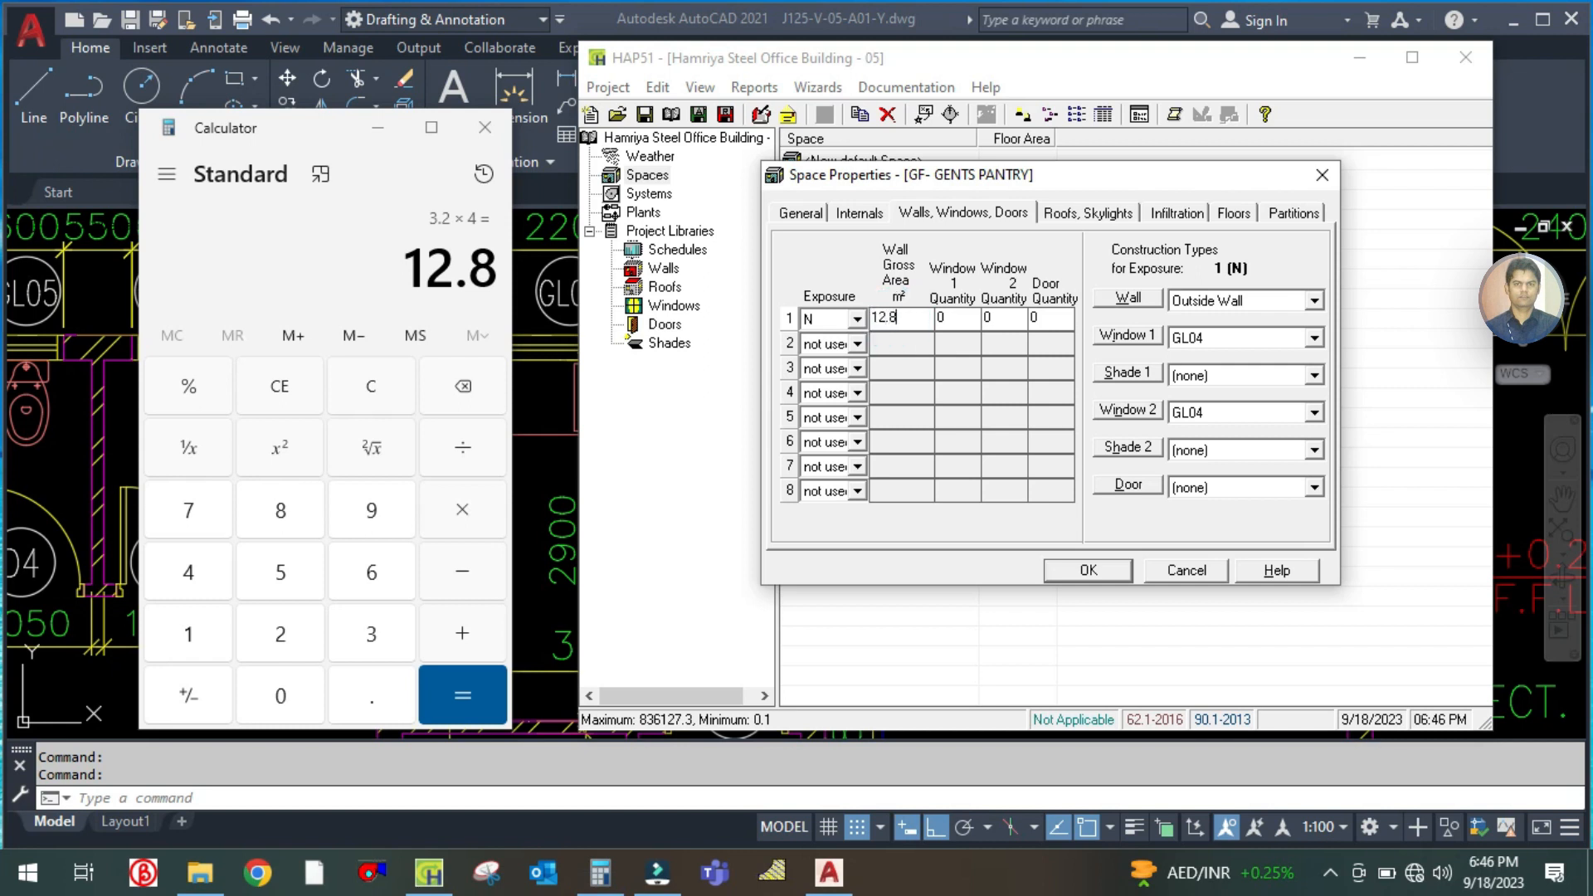
# Set the north wall's Window 1 quantity to 1 and, after checking the window tag on the plan, its construction type to GL02
pyautogui.click(941, 320)
pyautogui.write('1')
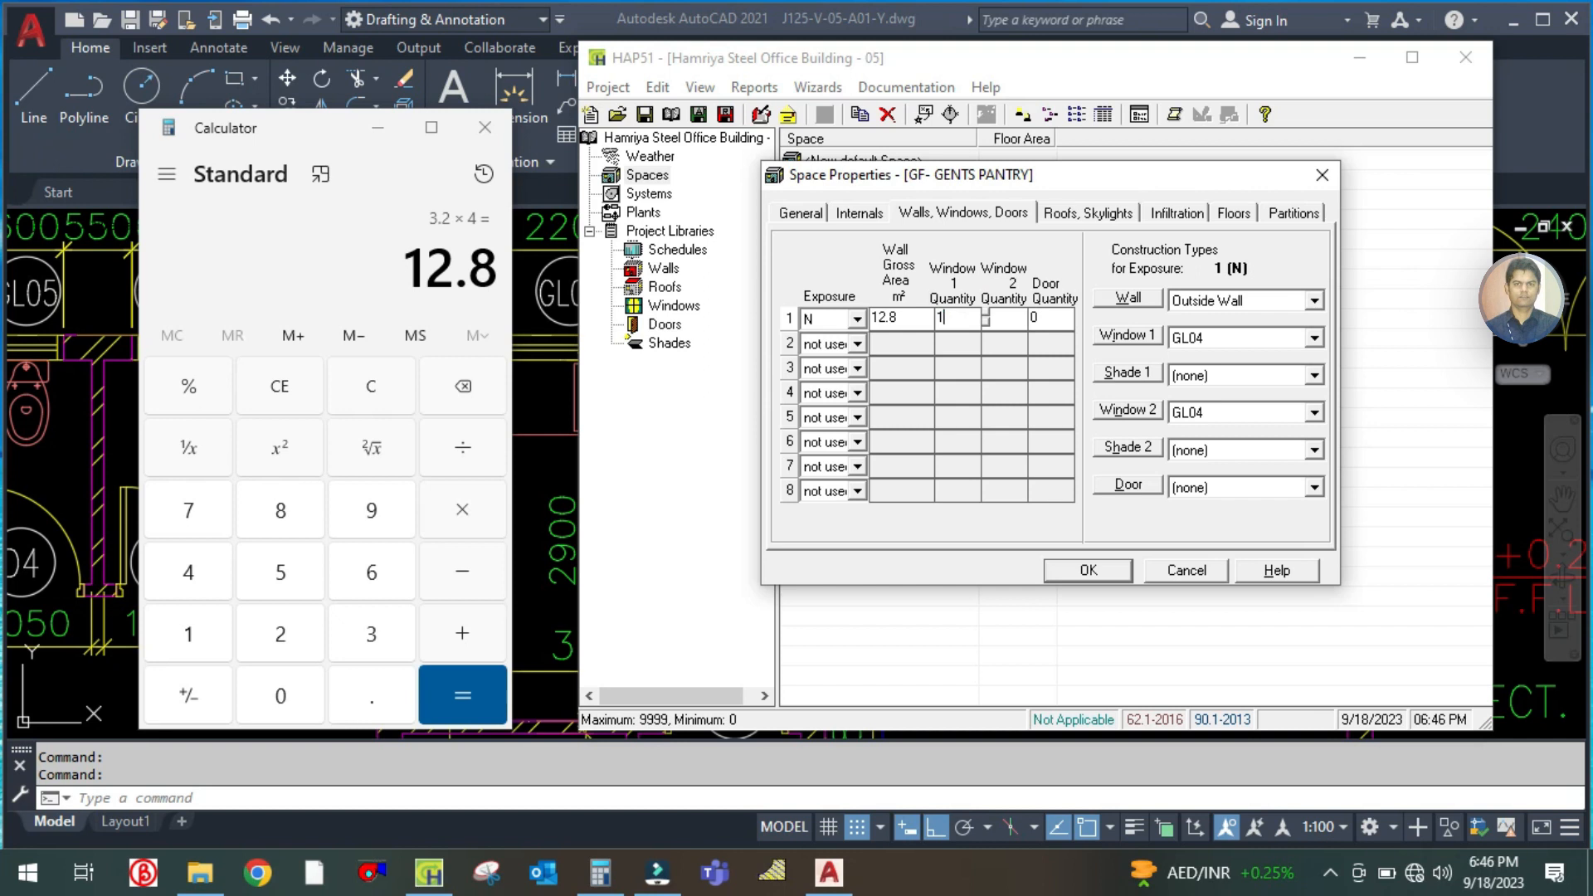
pyautogui.click(524, 400)
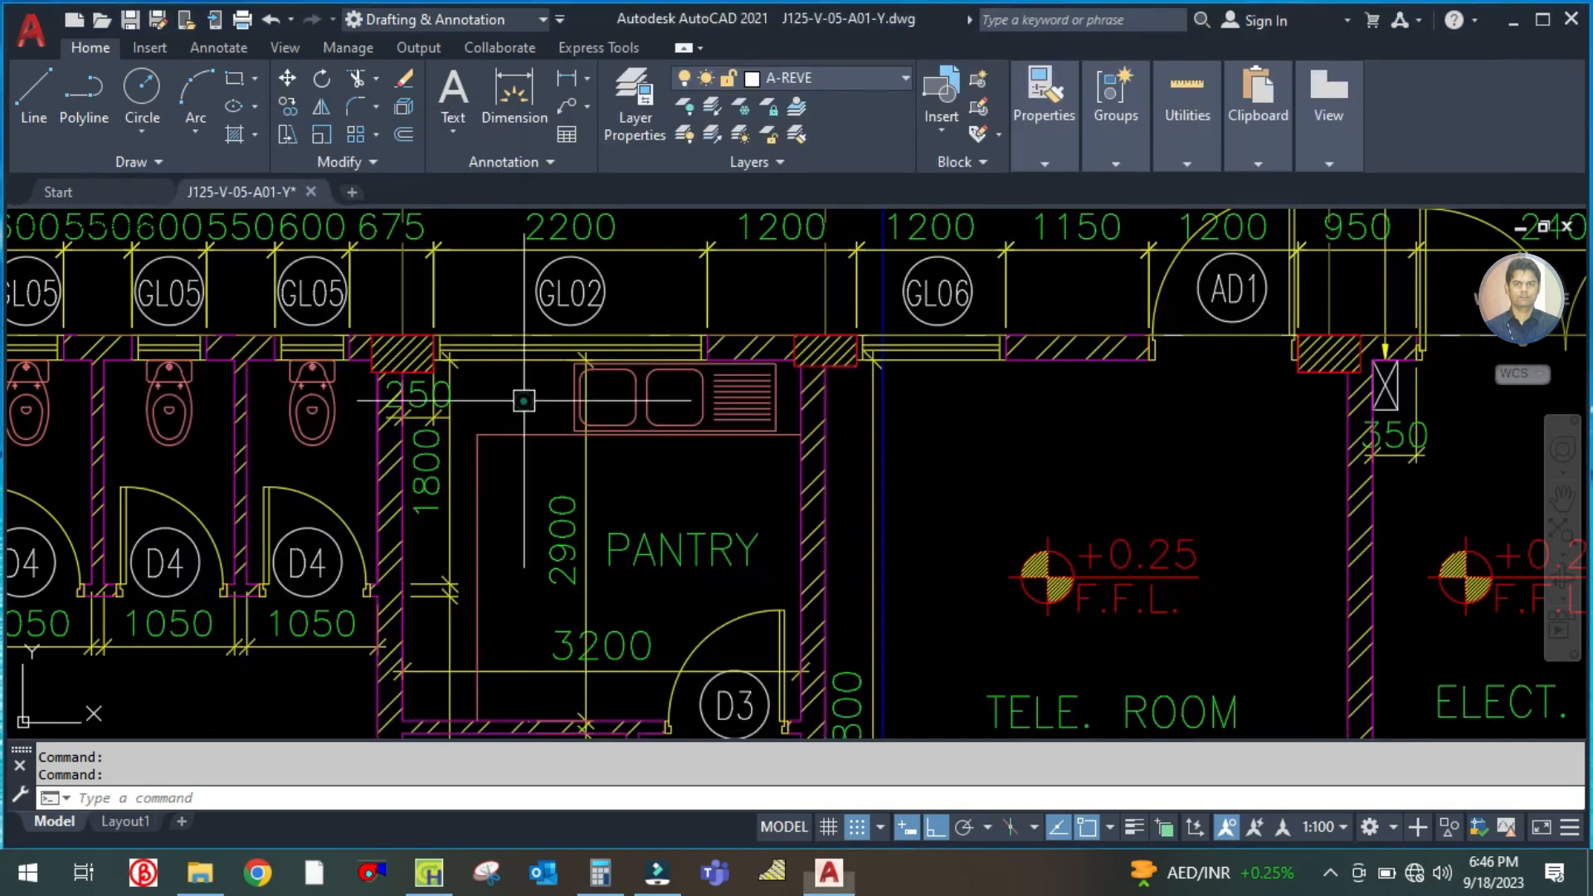
pyautogui.click(429, 872)
pyautogui.click(1217, 344)
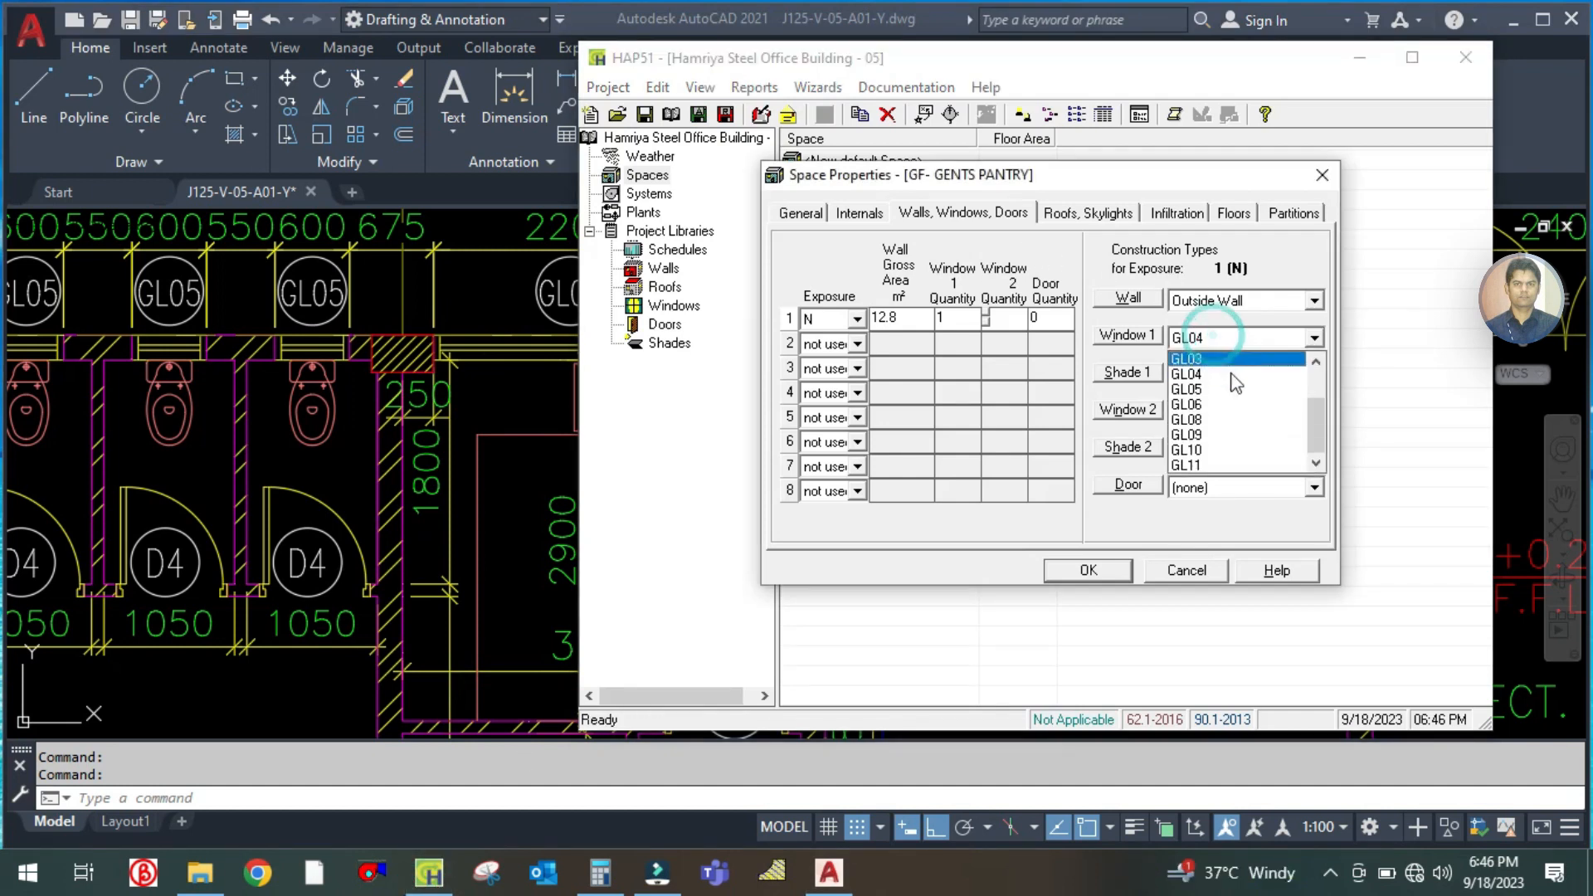
pyautogui.scroll(2, 1216, 398)
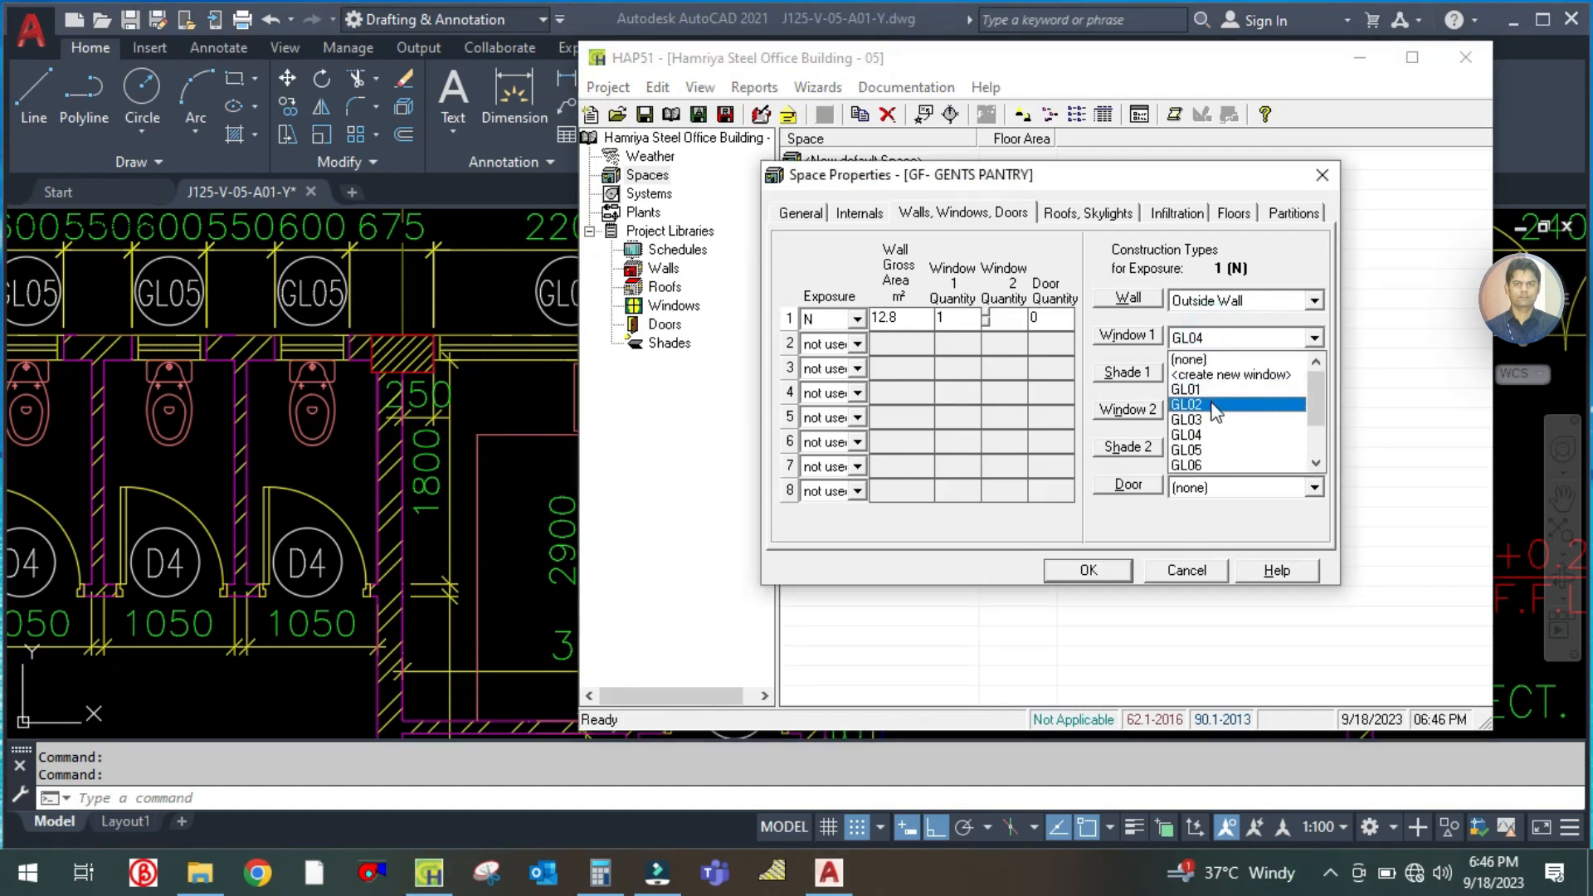
pyautogui.click(1215, 405)
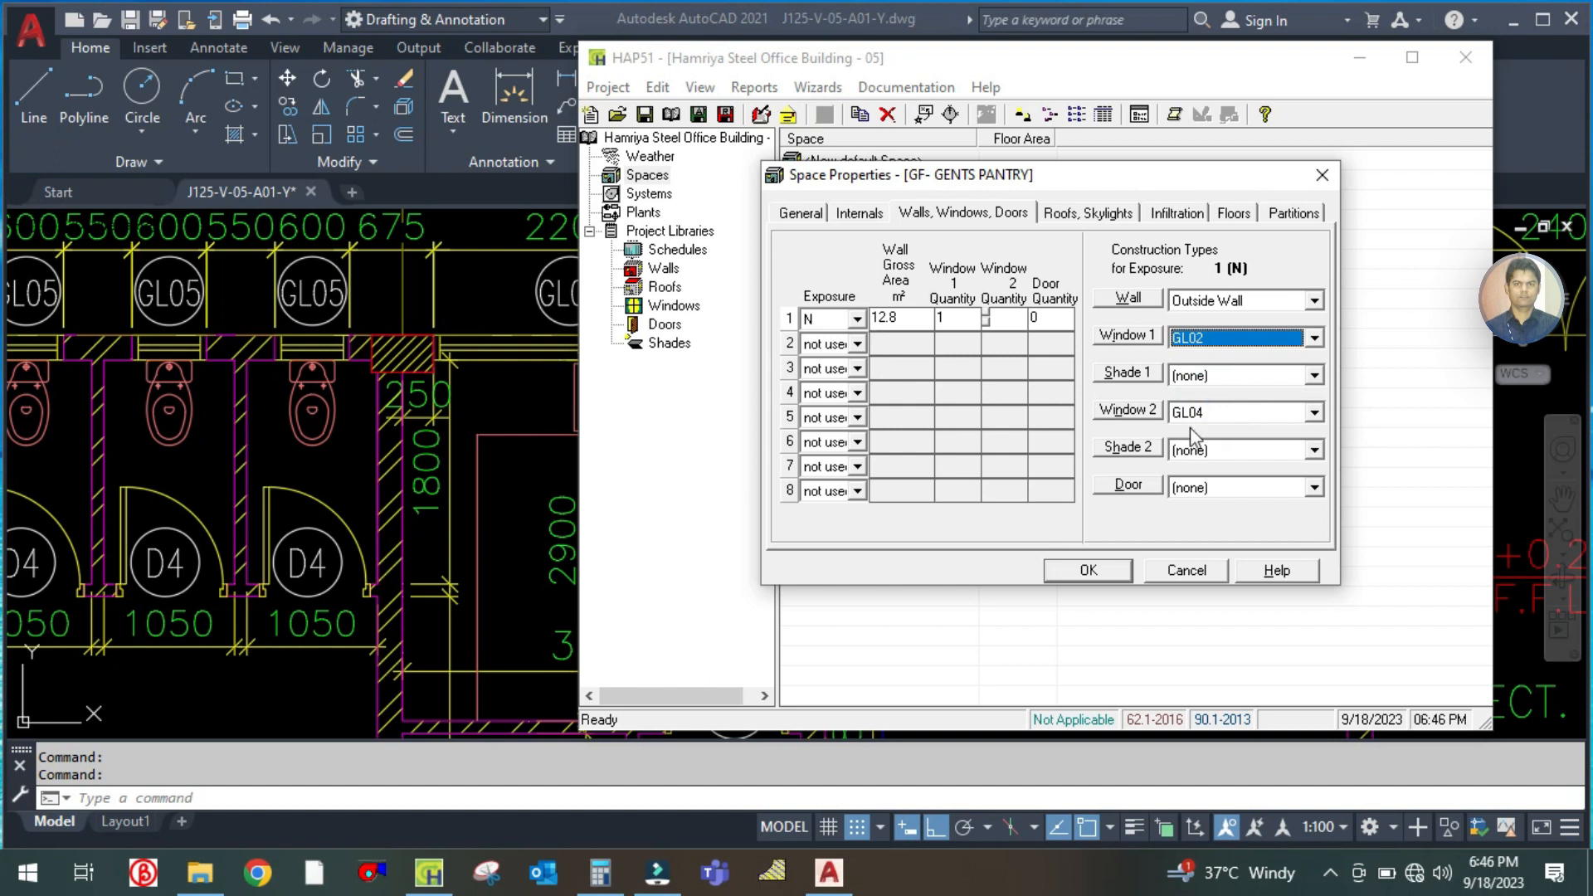
# Set the north wall's Window 2 construction type to (none)
pyautogui.click(1193, 414)
pyautogui.scroll(2, 1205, 456)
pyautogui.click(1205, 448)
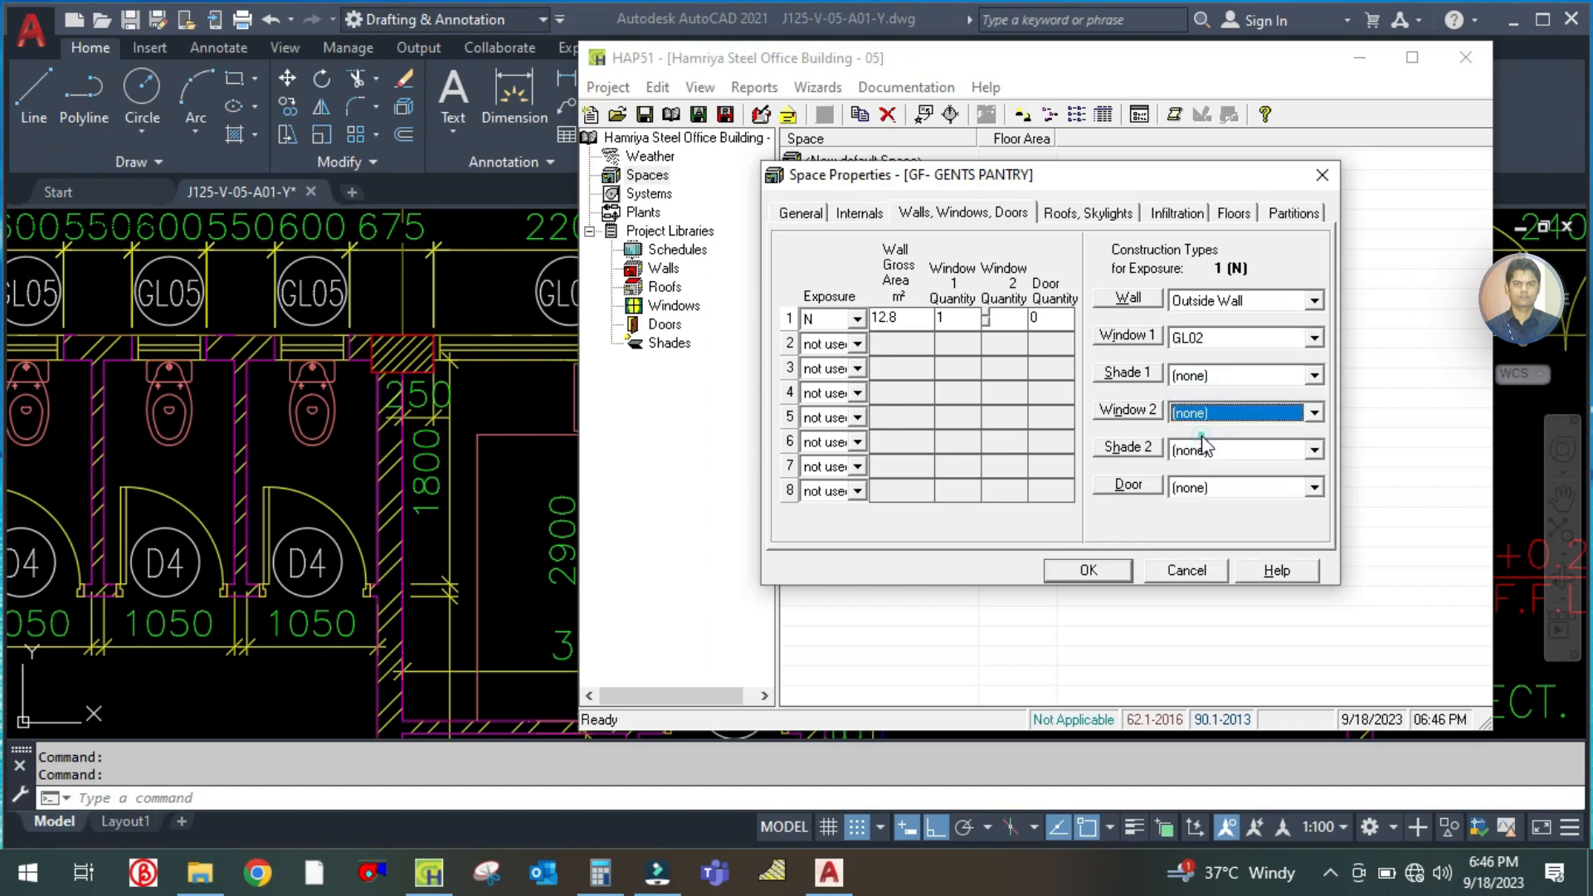
# Check the pantry's floor area, then set its roof to exposure H with a gross area of 9.3 m² and the Roof construction type
pyautogui.click(1064, 215)
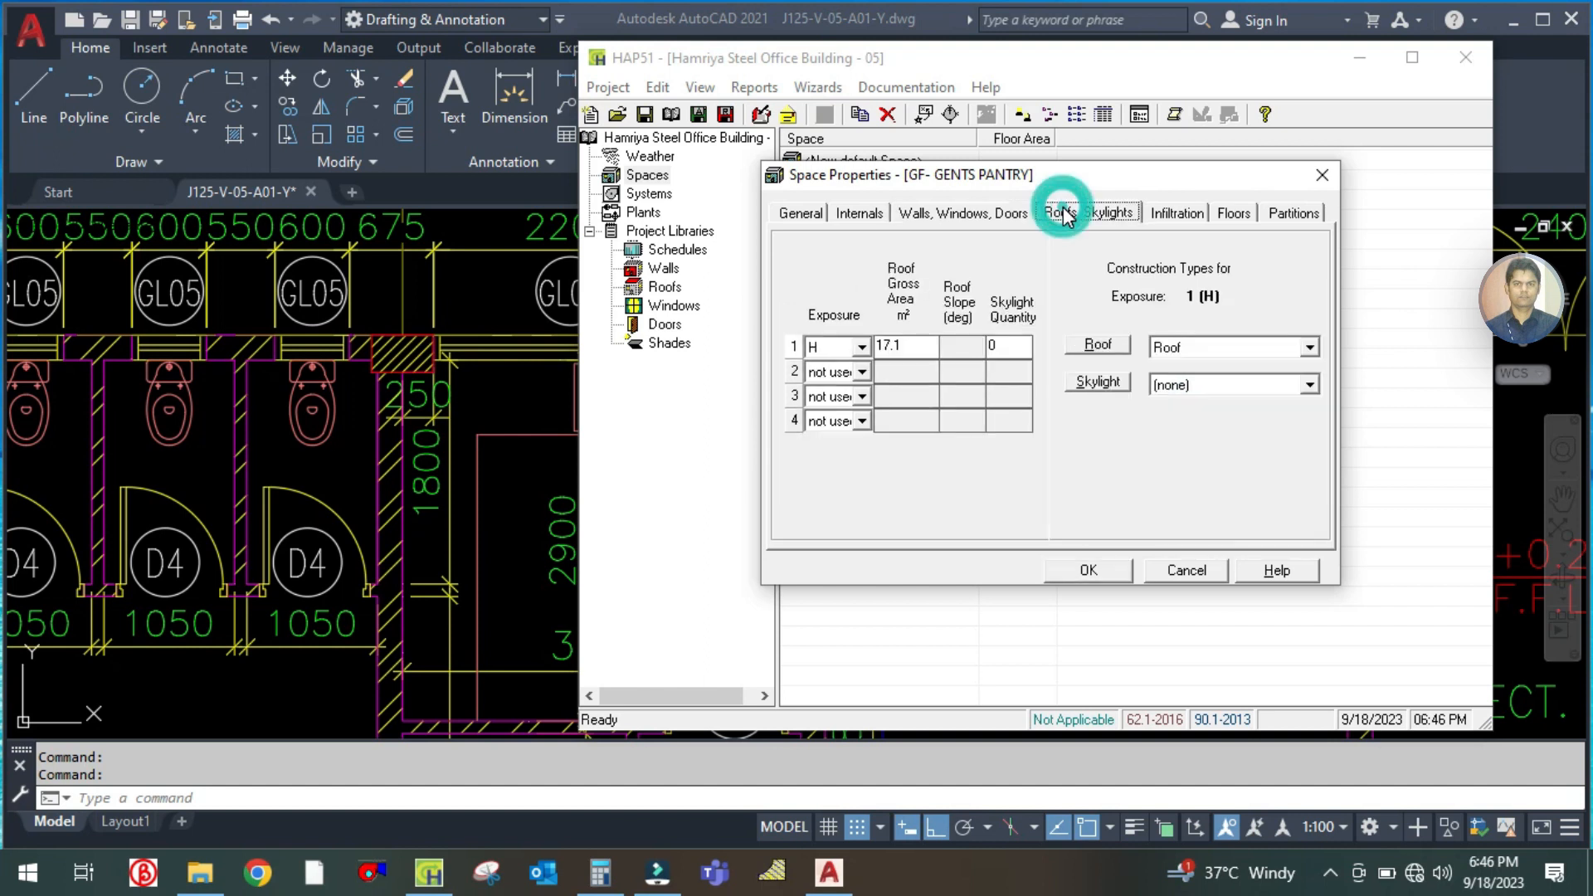
pyautogui.click(802, 218)
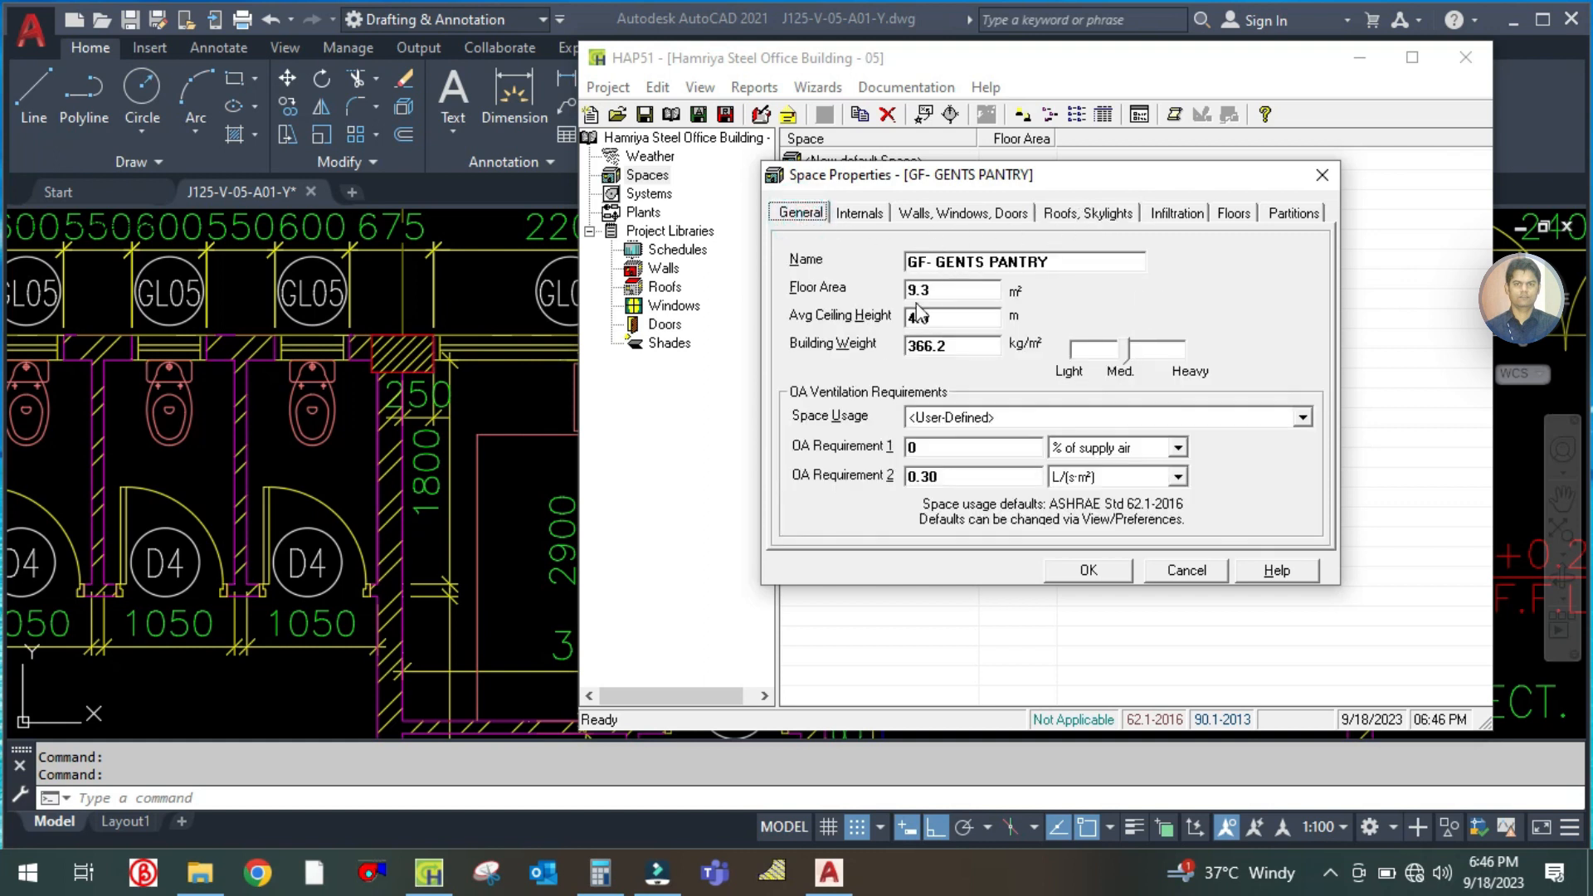
pyautogui.click(952, 288)
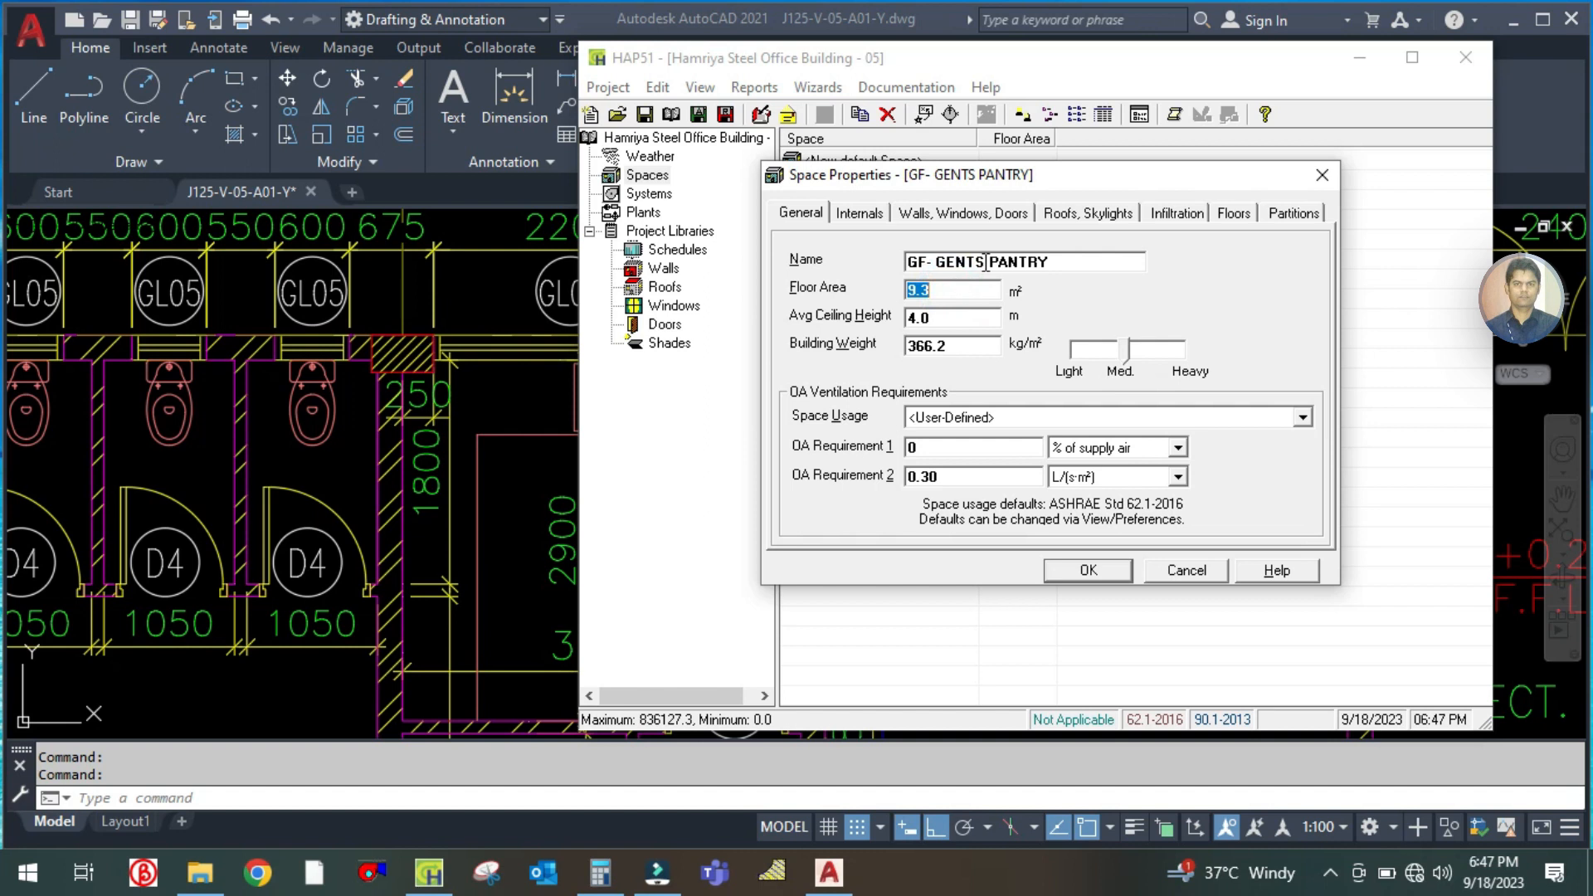
pyautogui.click(1131, 215)
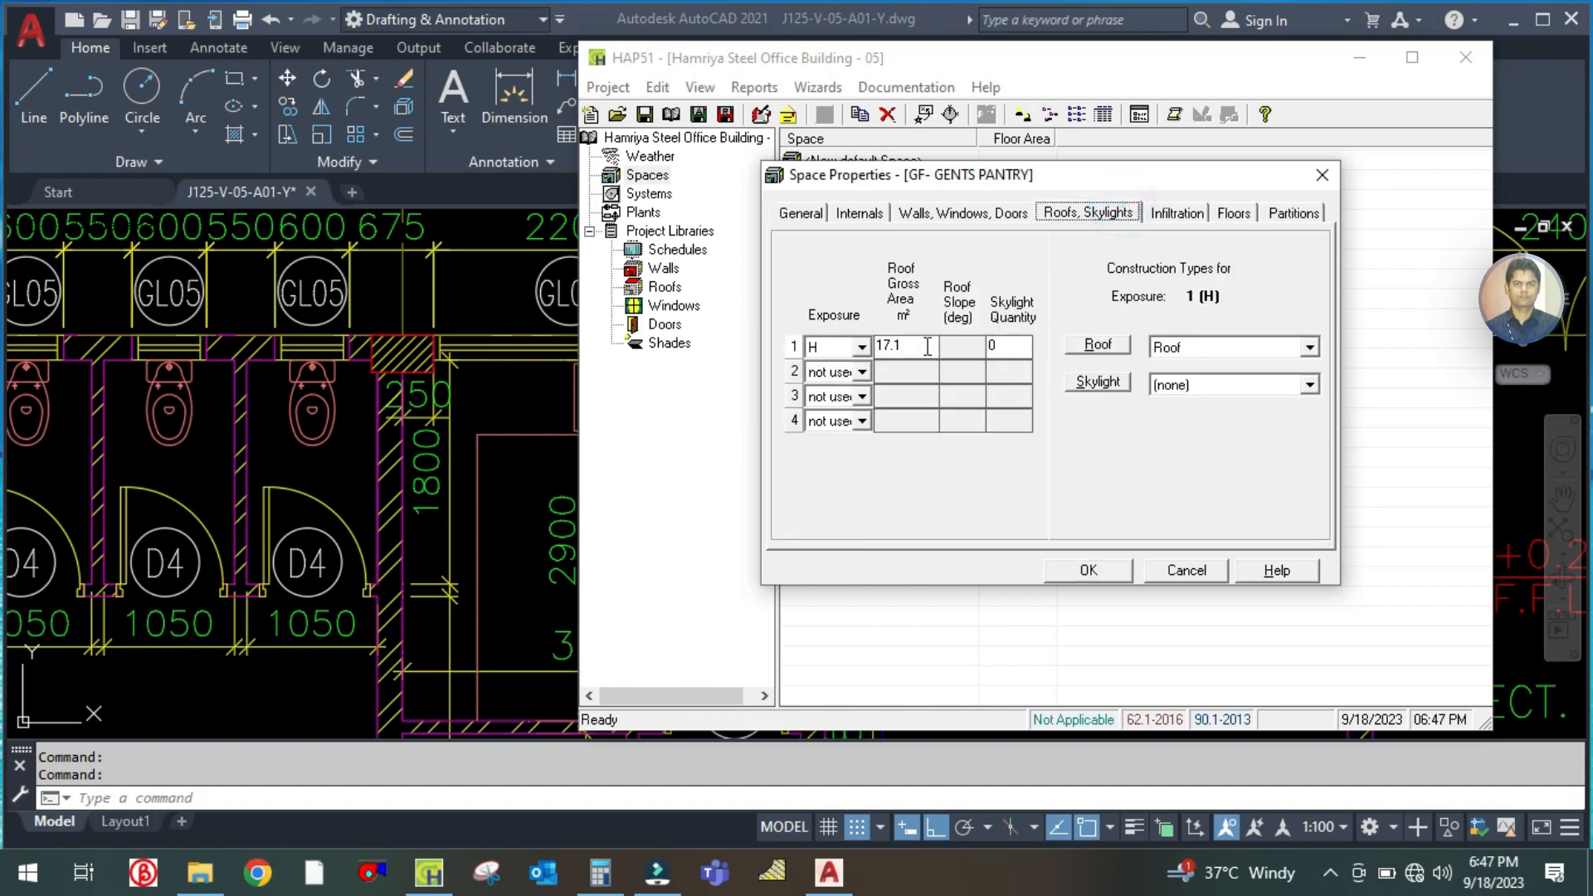
pyautogui.click(863, 348)
pyautogui.scroll(1, 845, 400)
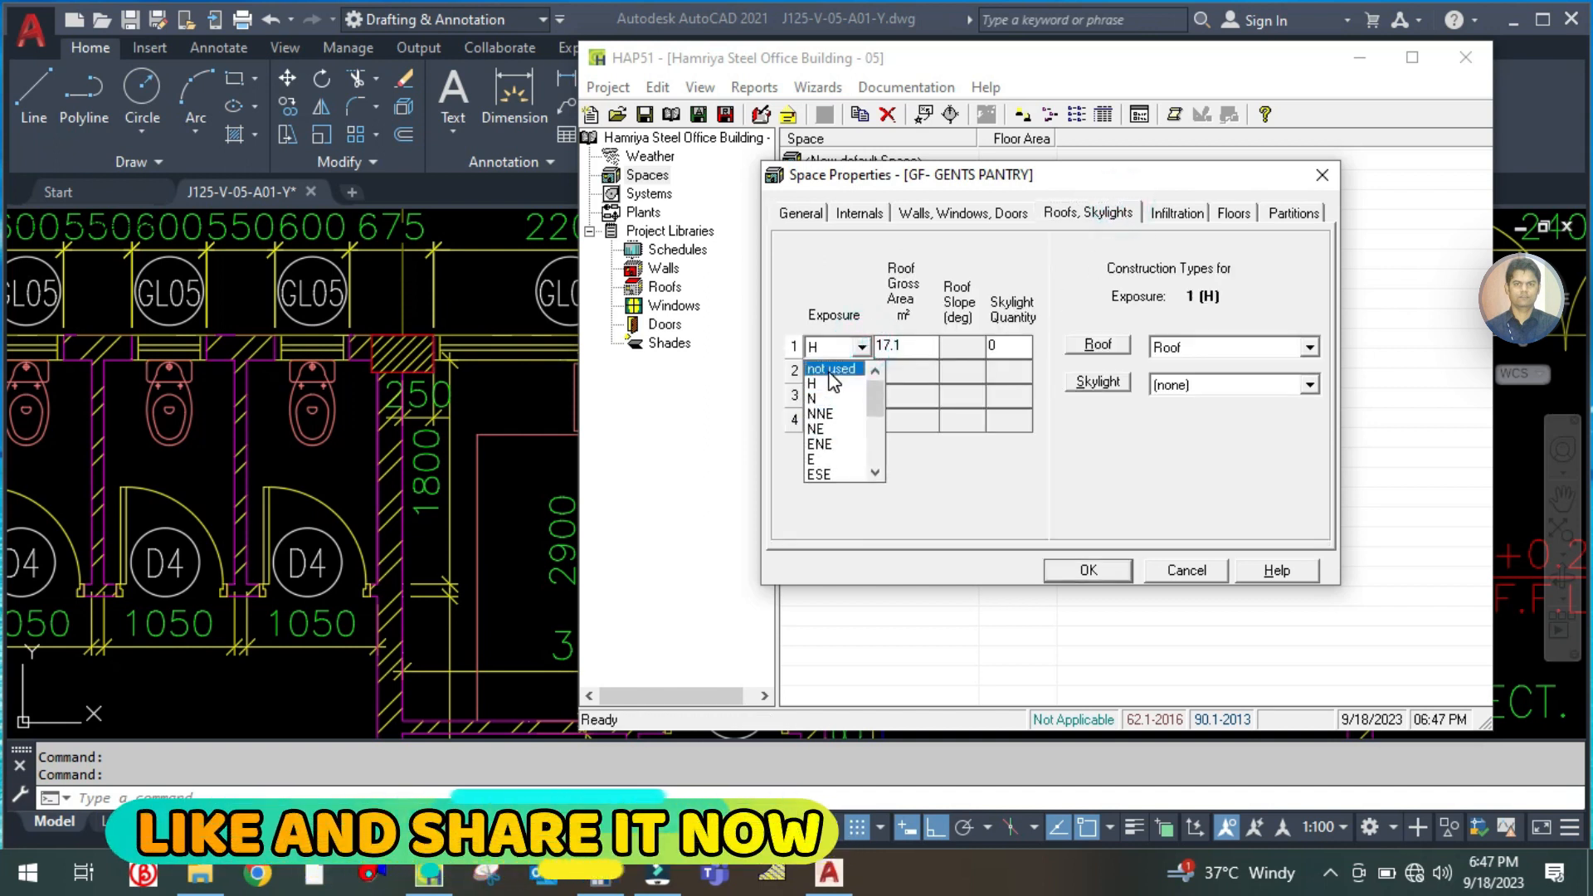
pyautogui.click(832, 382)
pyautogui.click(901, 347)
pyautogui.write('9.3')
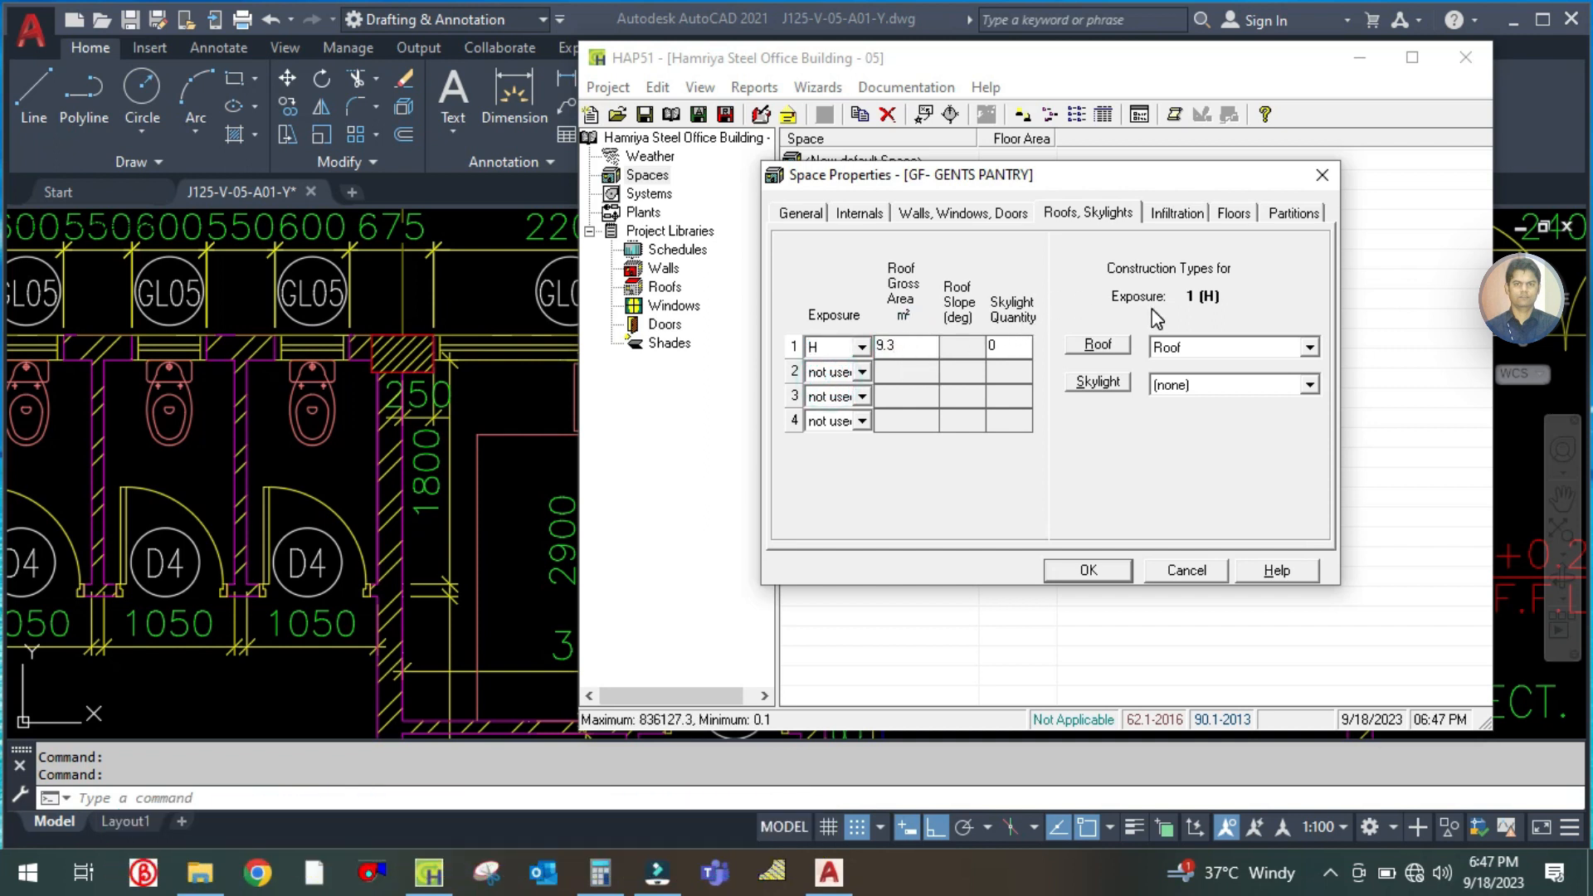
pyautogui.click(1183, 347)
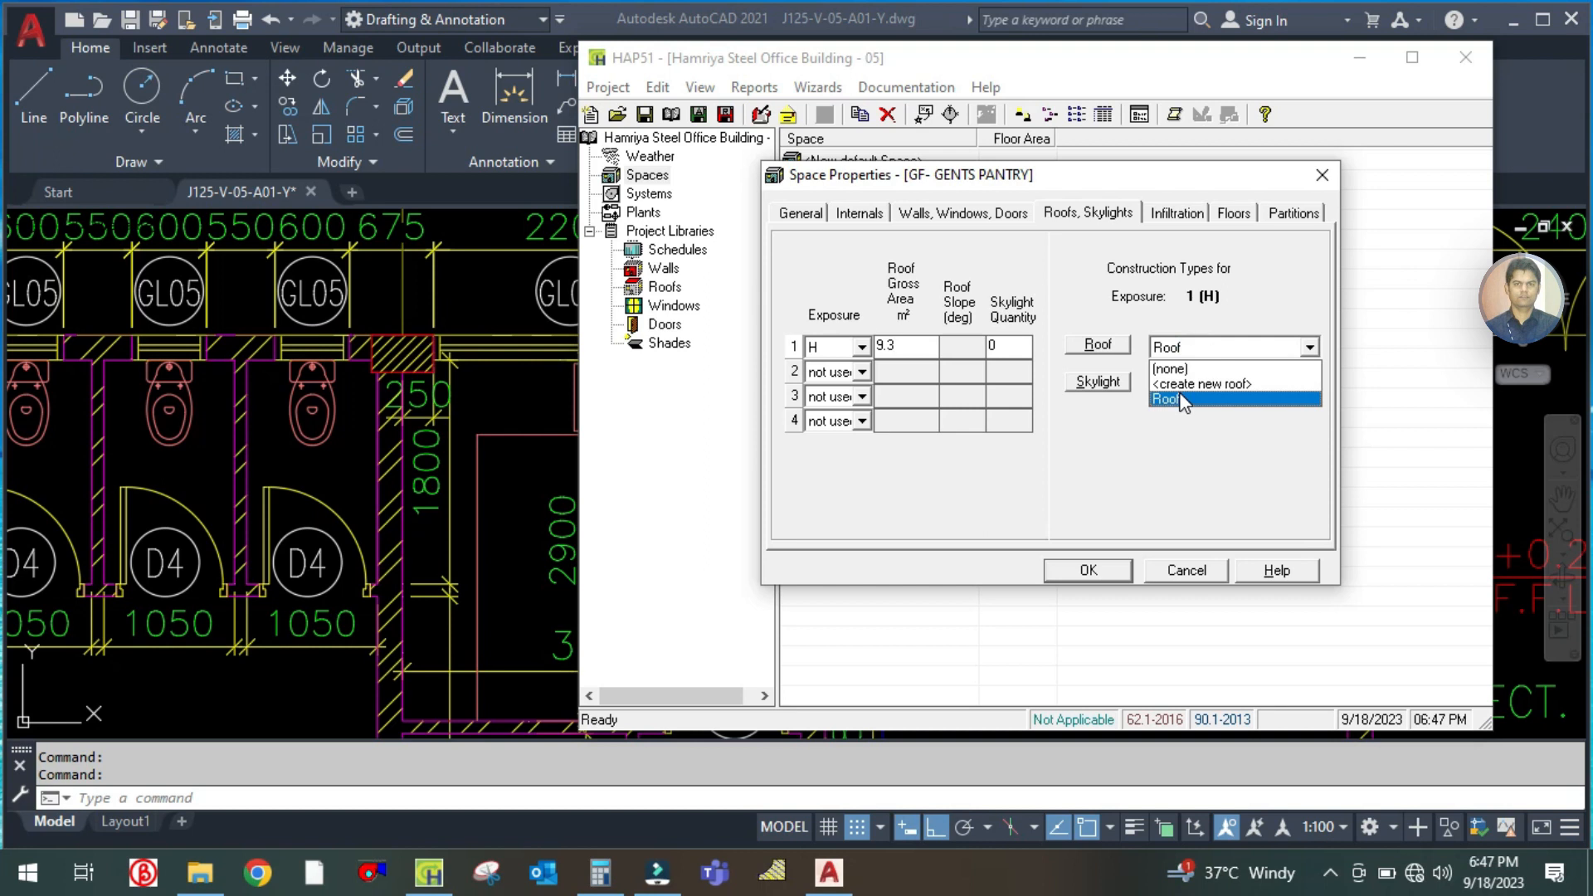
pyautogui.click(1184, 401)
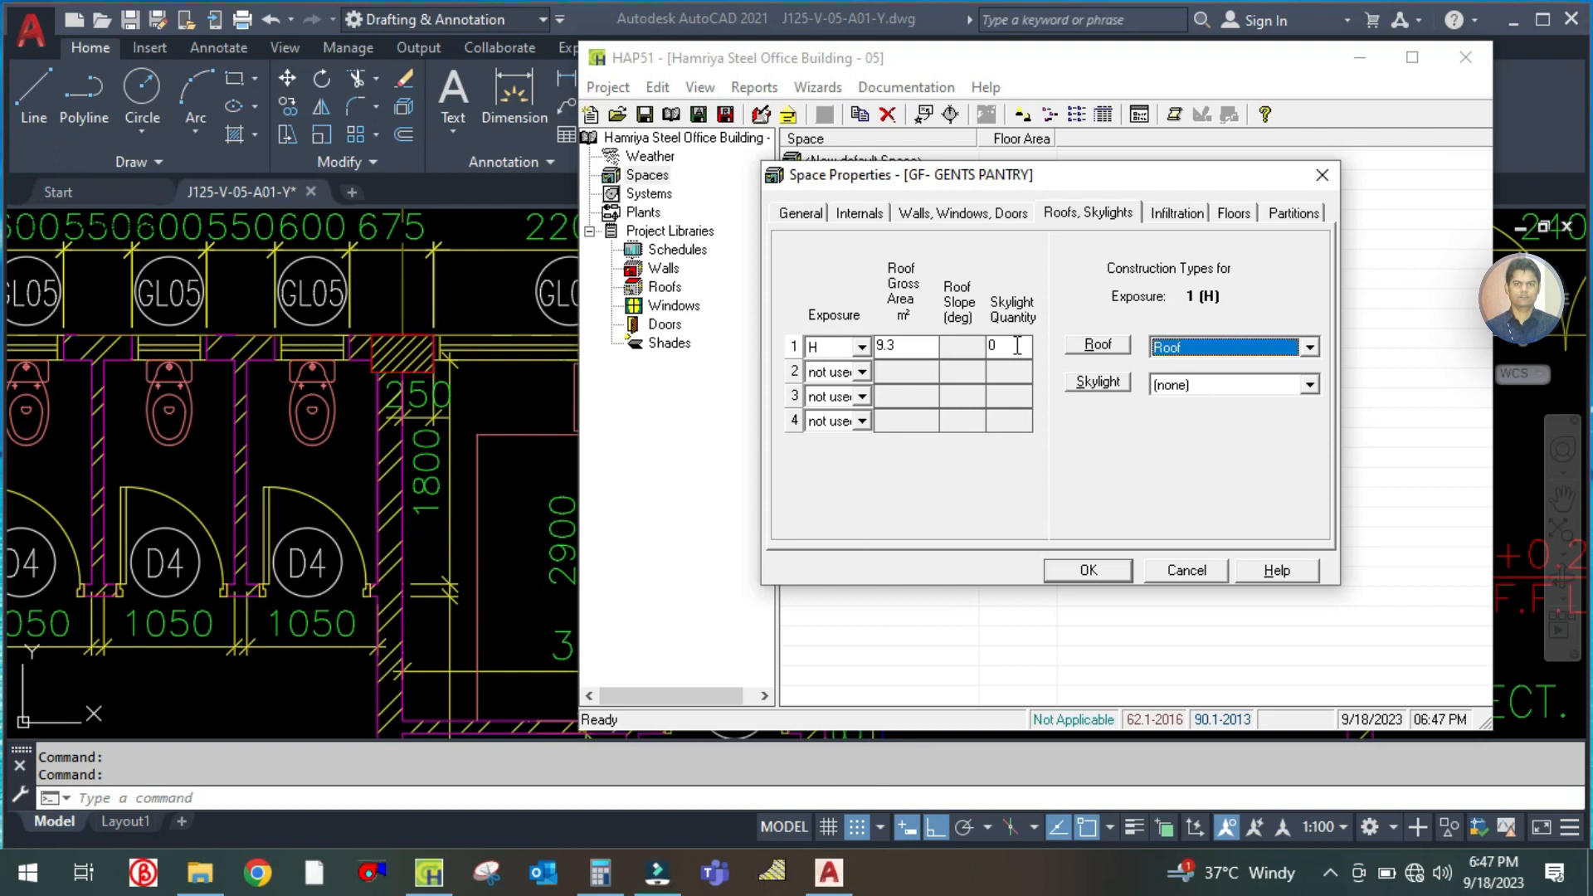
# Review the pantry's infiltration rates and slab-on-grade floor settings, comparing the slab area with the space's general floor area
pyautogui.click(1189, 218)
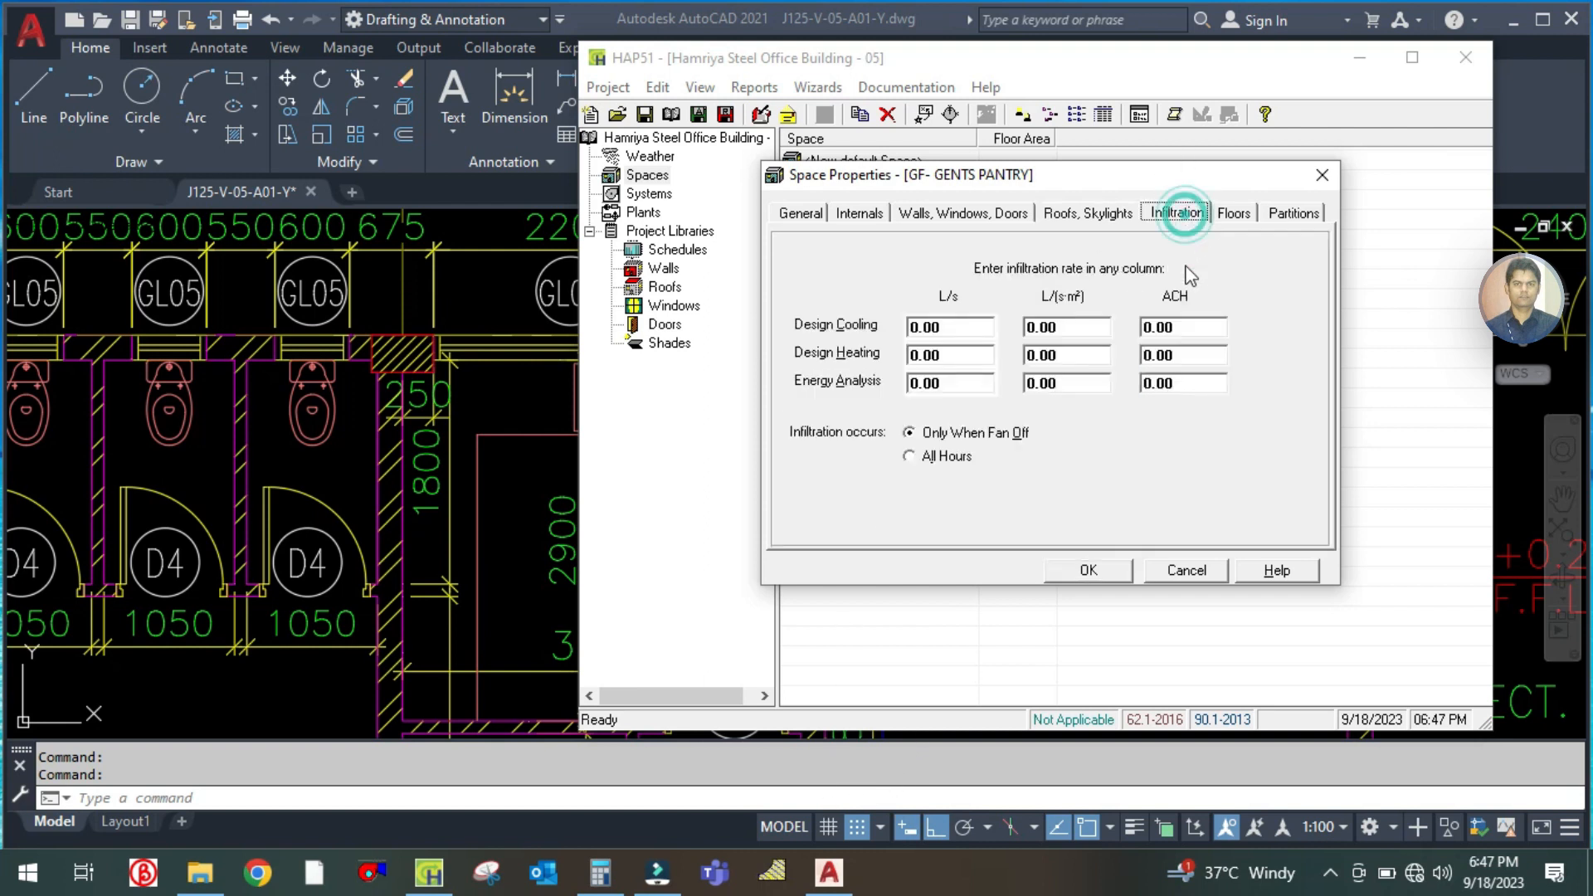
pyautogui.click(1230, 216)
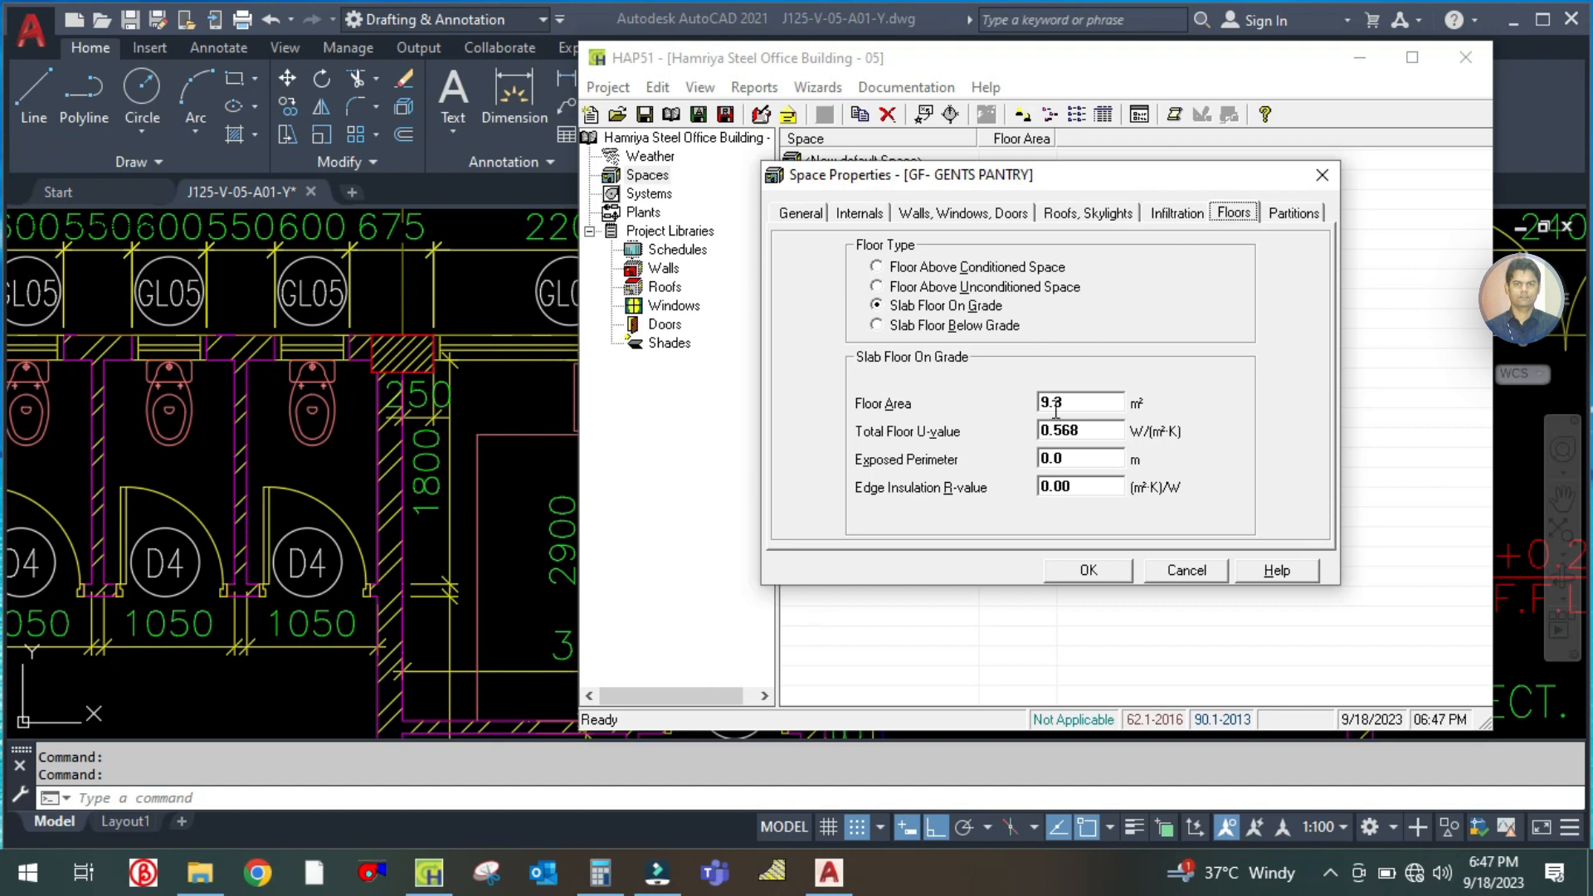
pyautogui.click(818, 216)
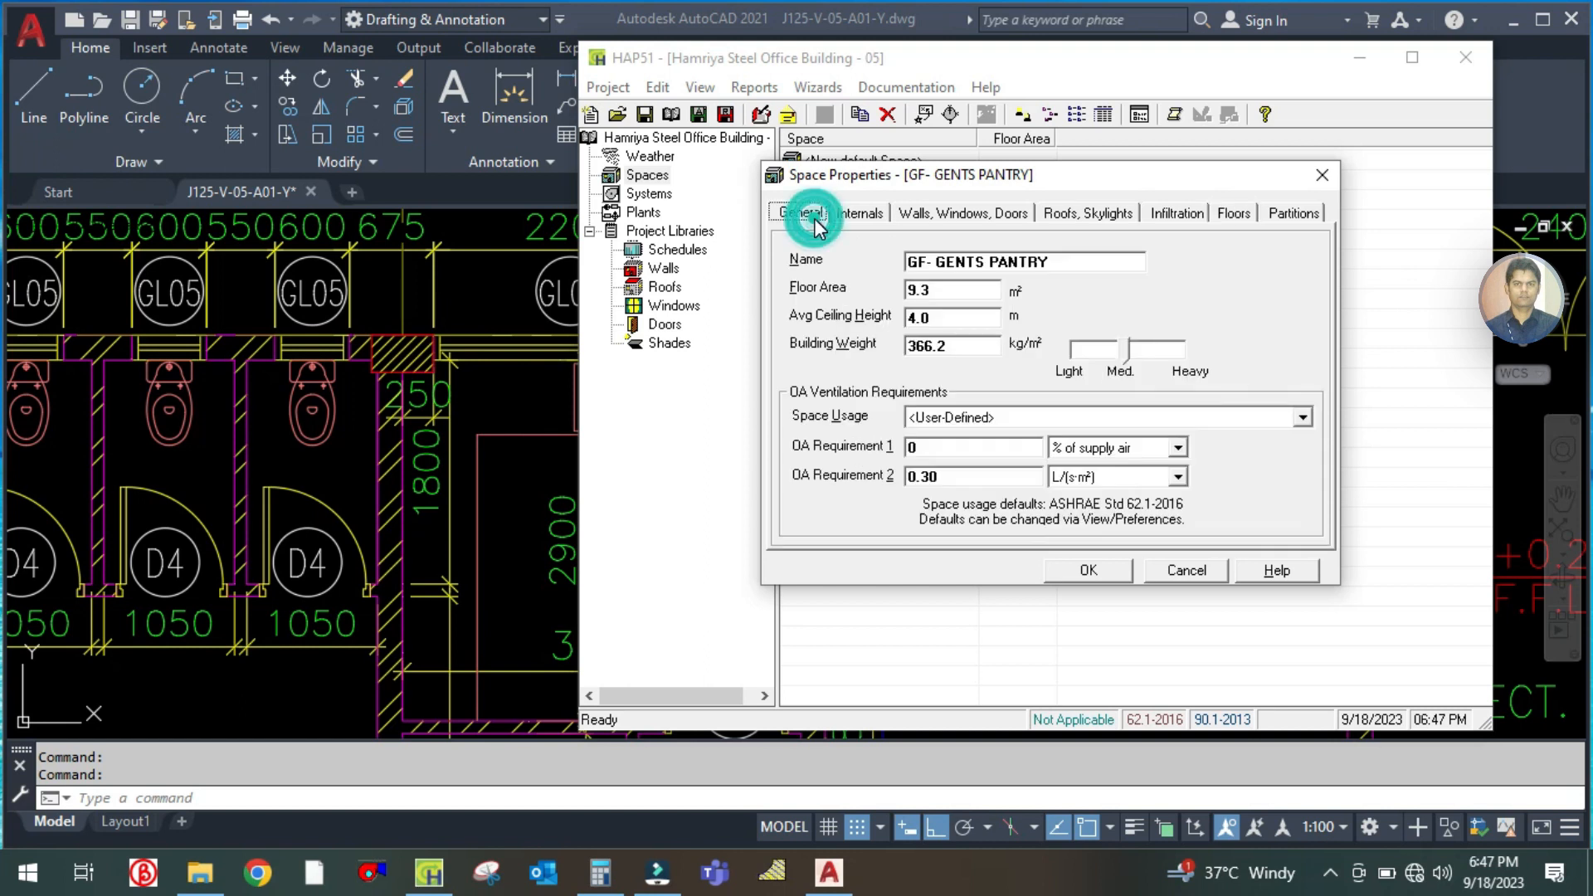
pyautogui.click(1232, 215)
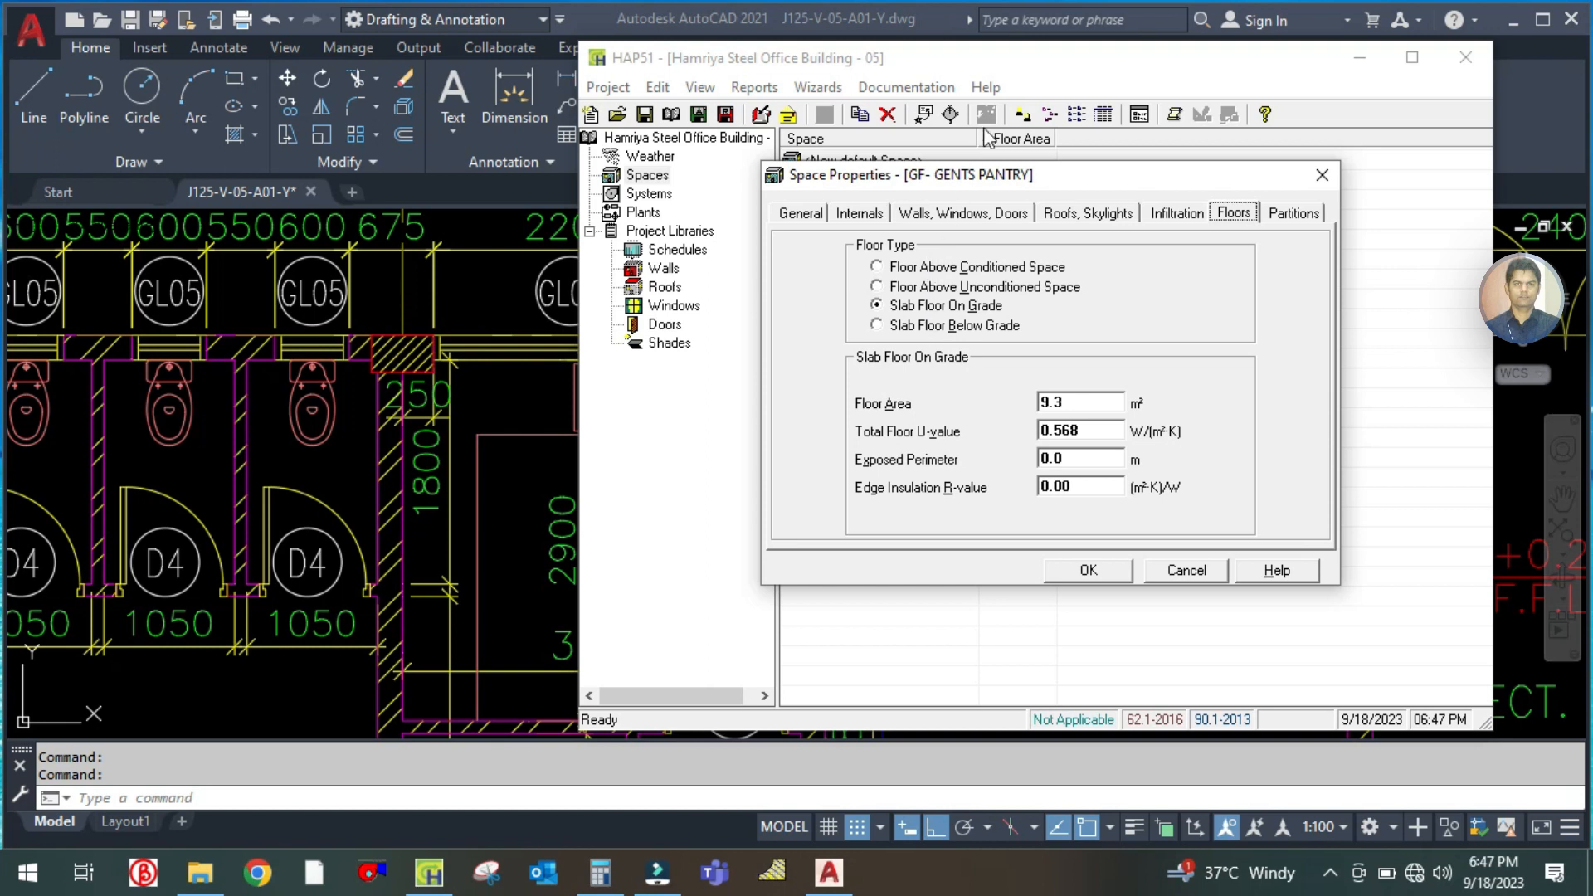
pyautogui.click(1103, 403)
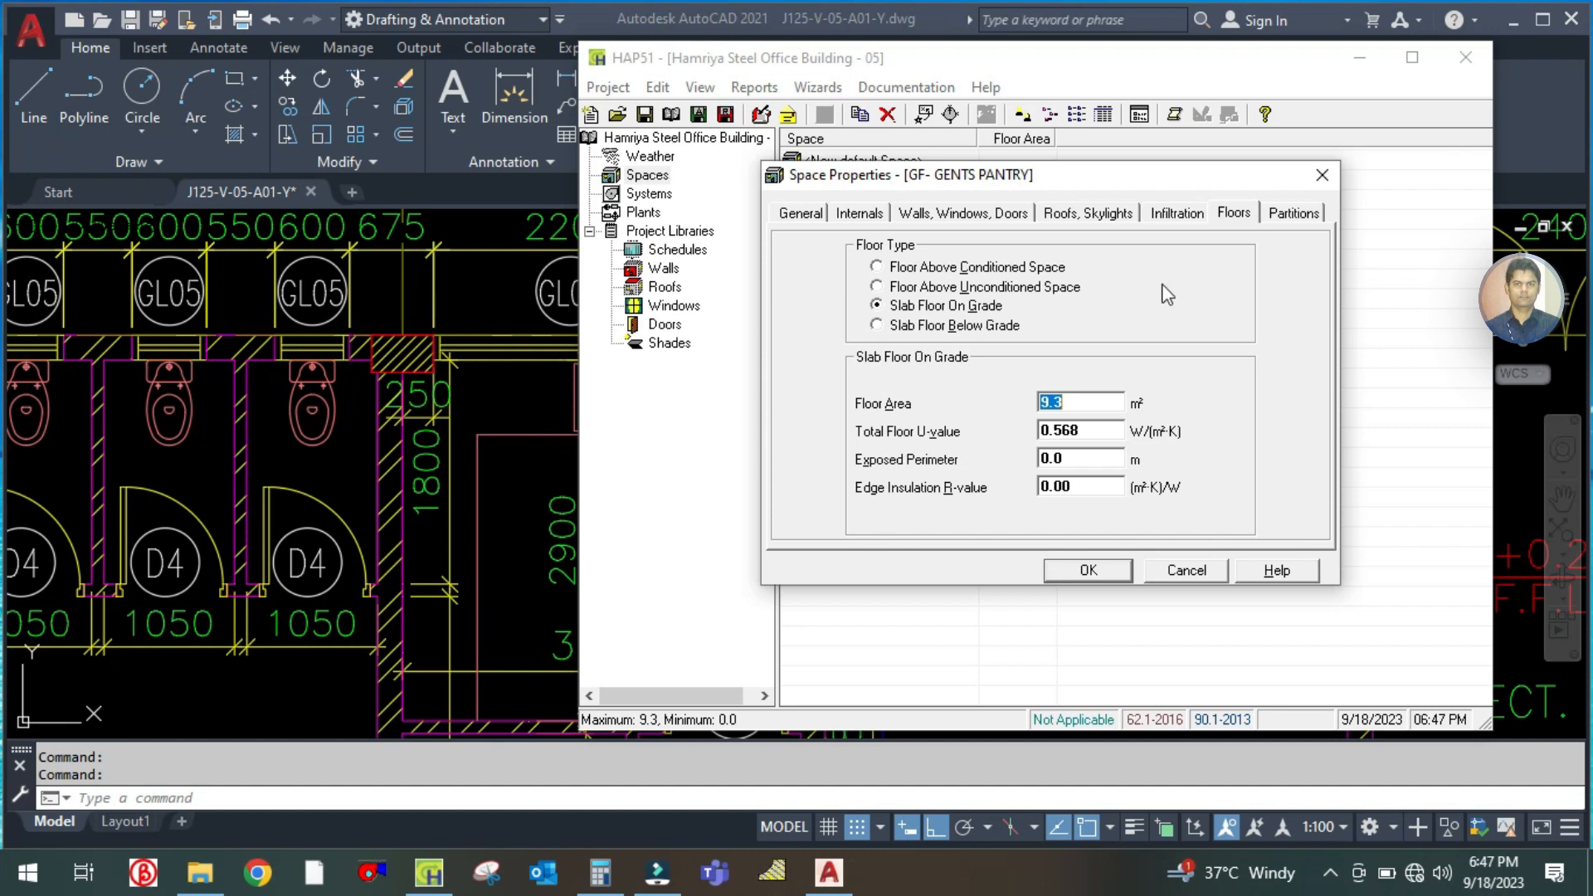
# Open the pantry's partition settings and examine the walls it shares with neighbouring rooms on the AutoCAD floor plan
pyautogui.click(1293, 213)
pyautogui.click(476, 436)
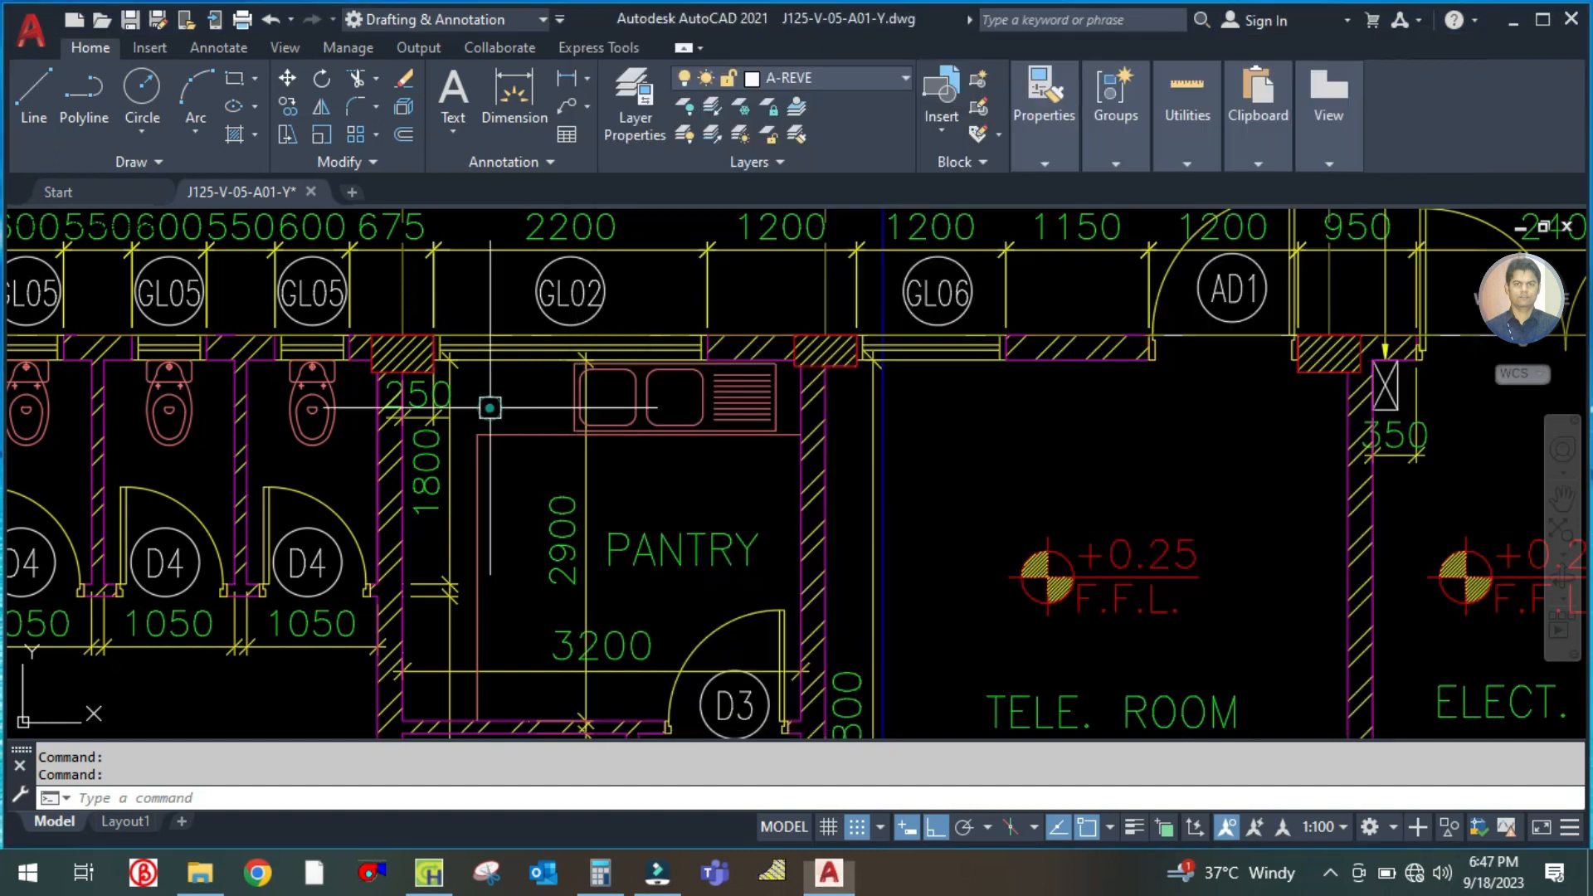
pyautogui.scroll(-1, 523, 551)
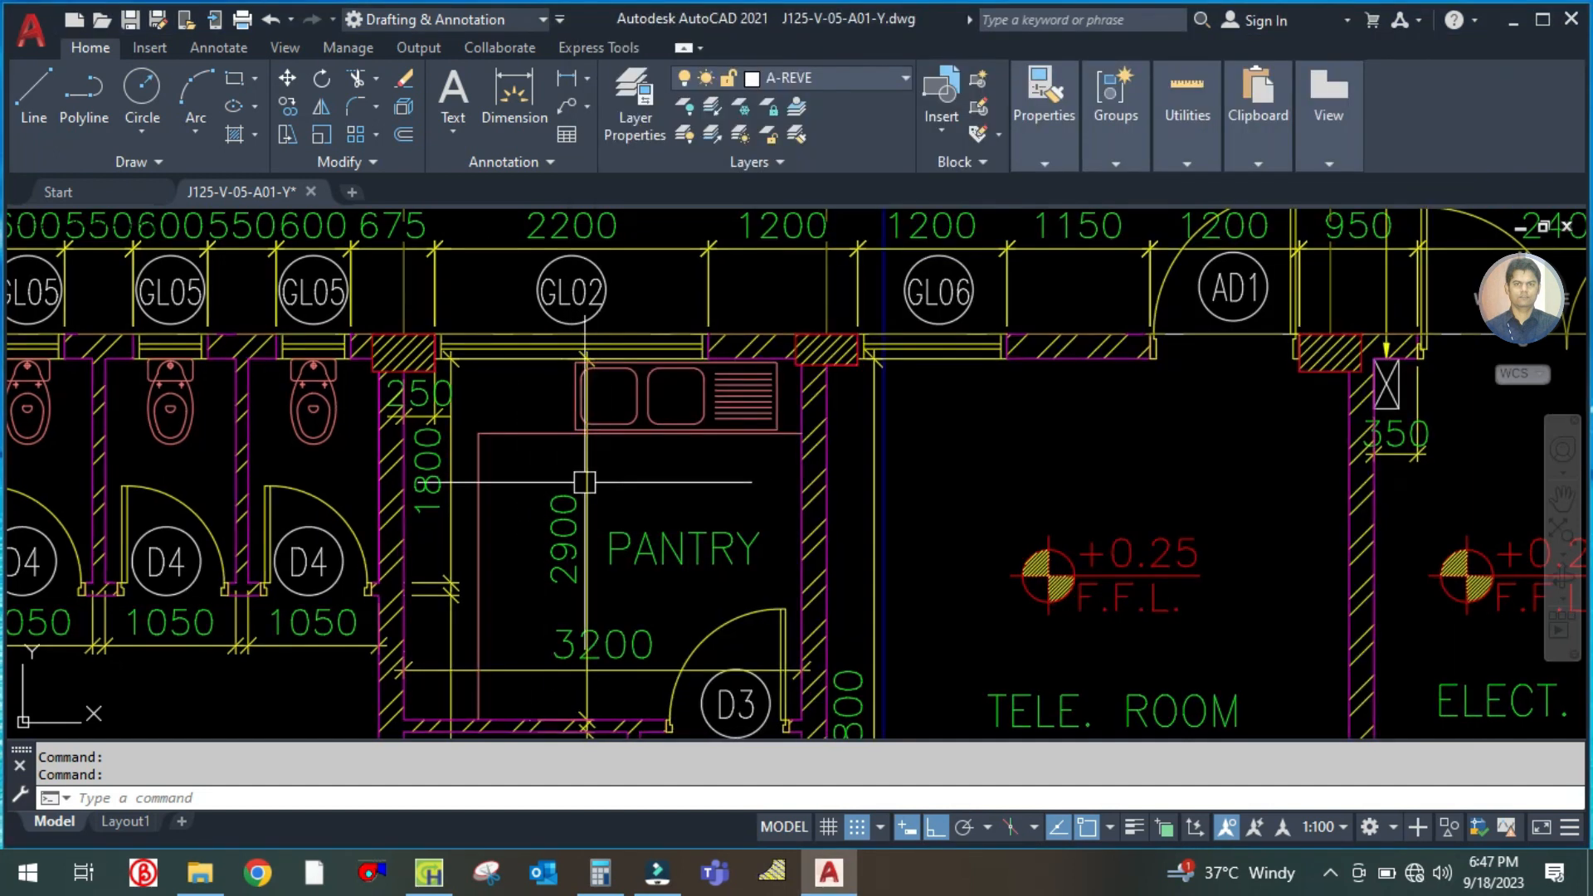
pyautogui.scroll(-1, 466, 557)
pyautogui.scroll(2, 466, 557)
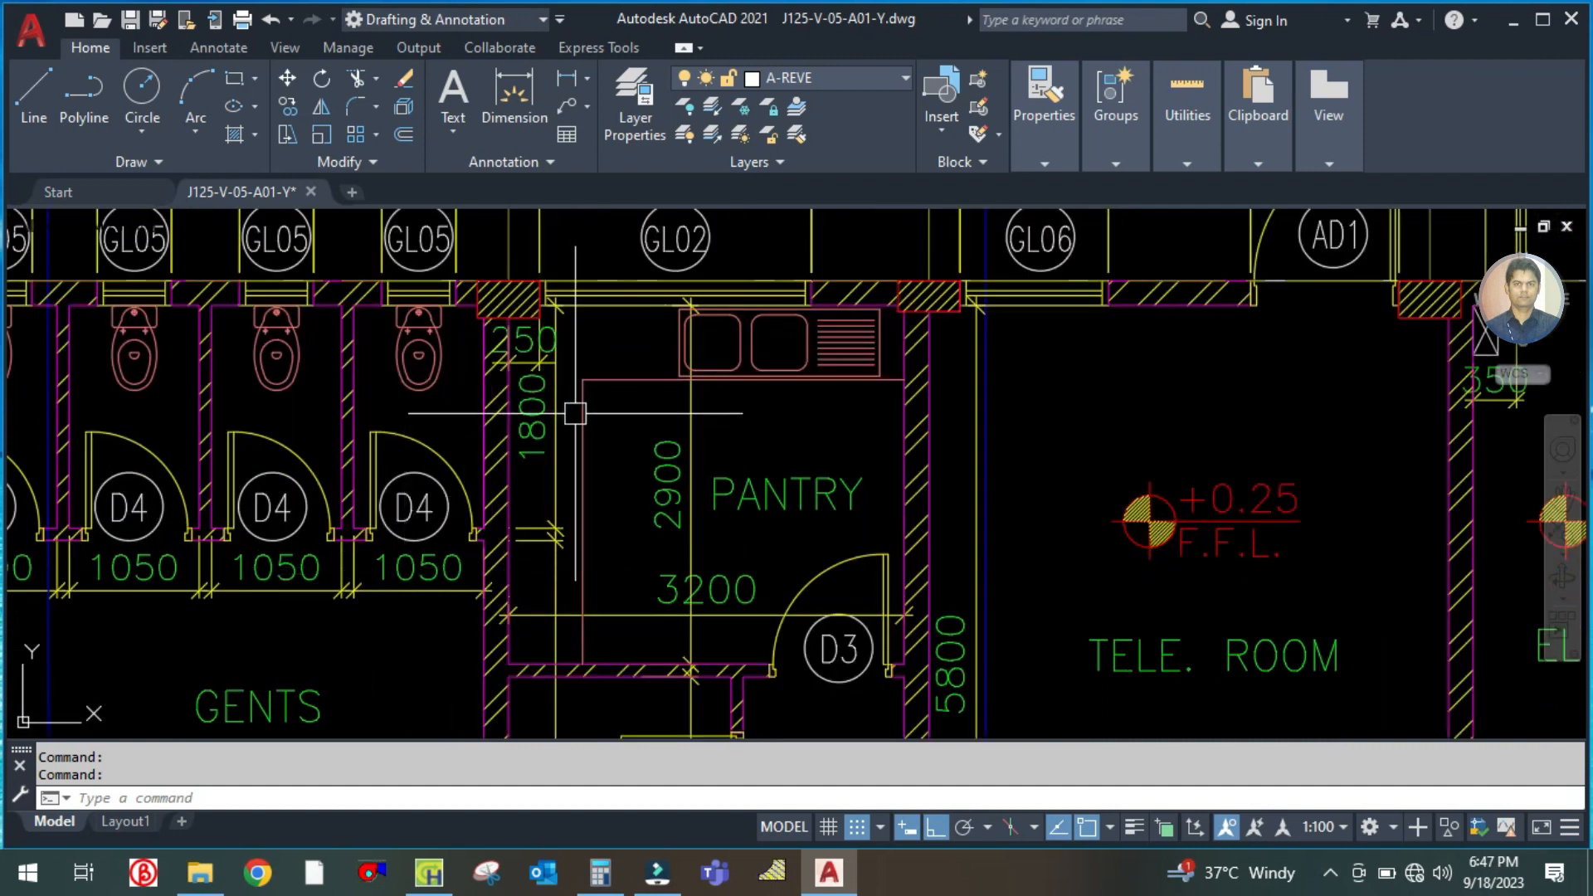
pyautogui.scroll(-2, 575, 412)
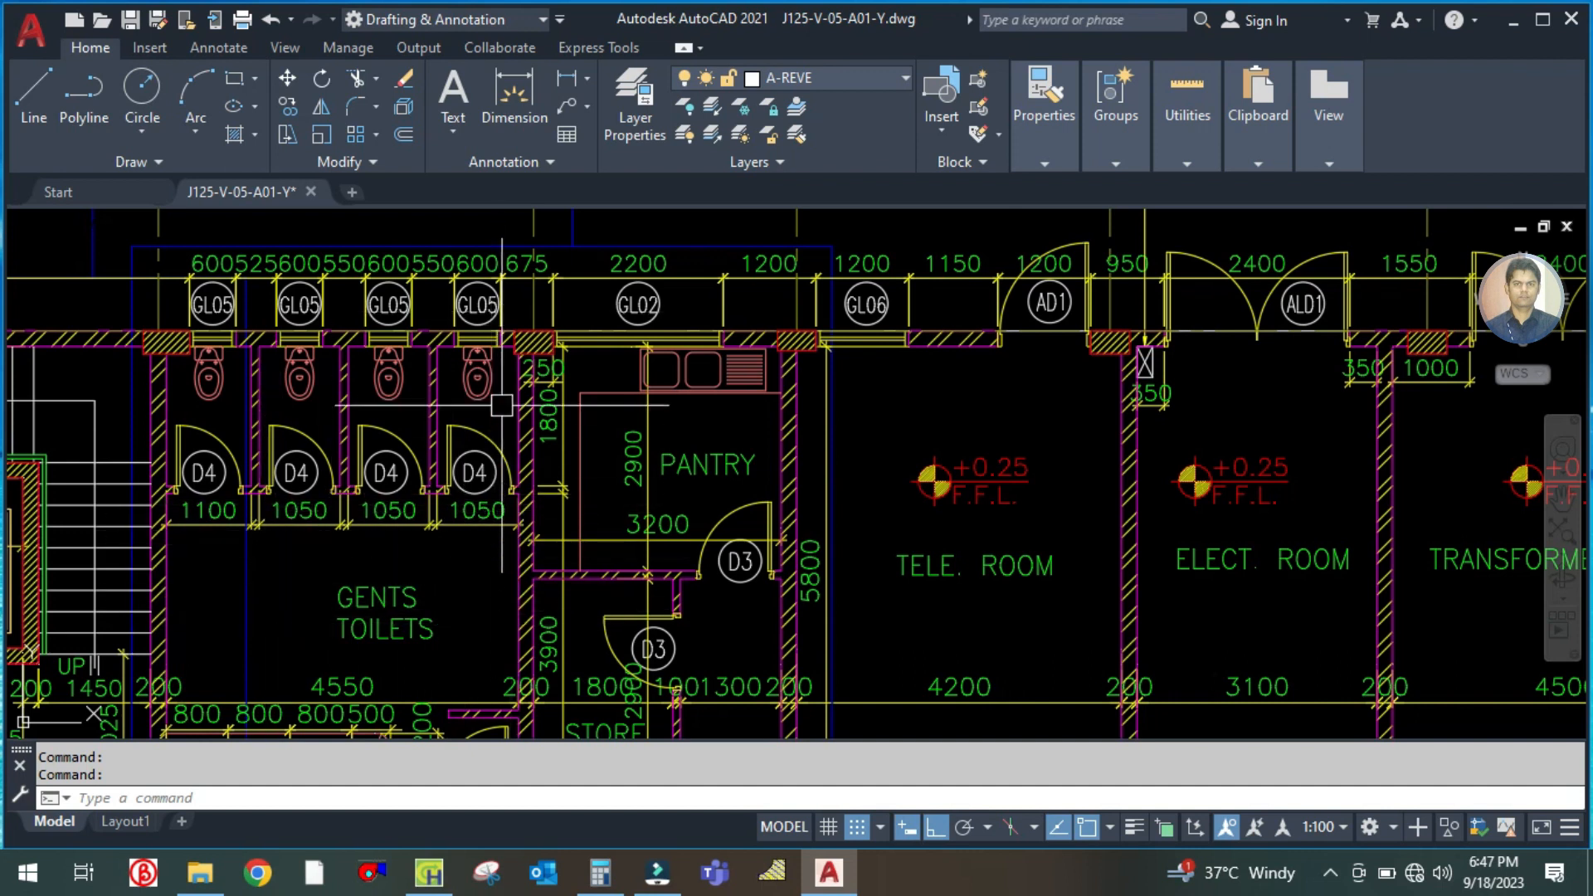
pyautogui.scroll(3, 569, 399)
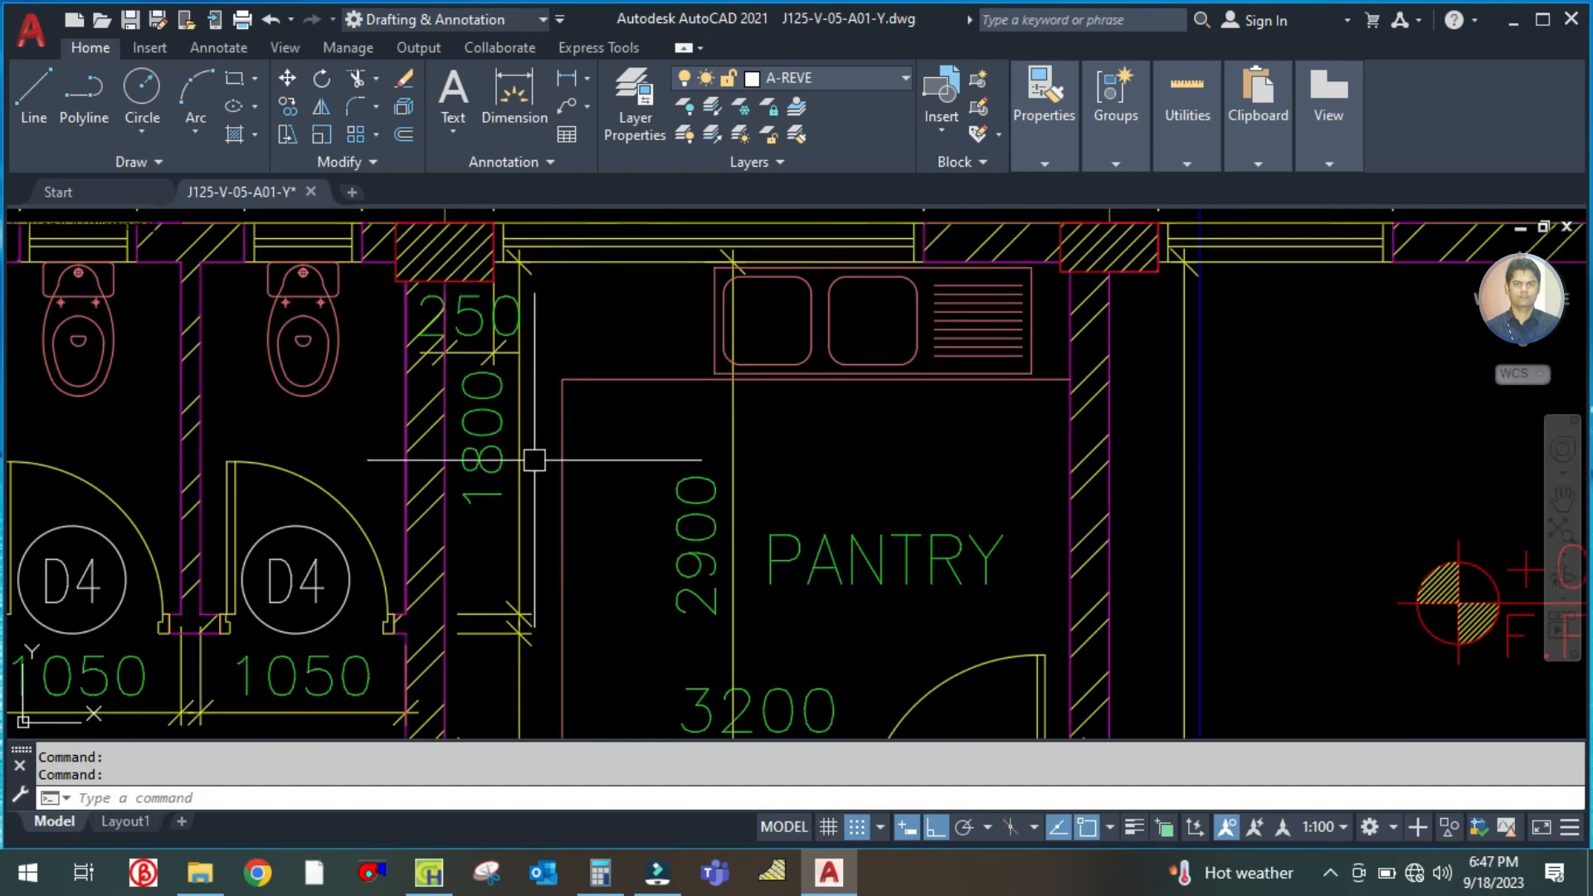
pyautogui.scroll(-2, 485, 431)
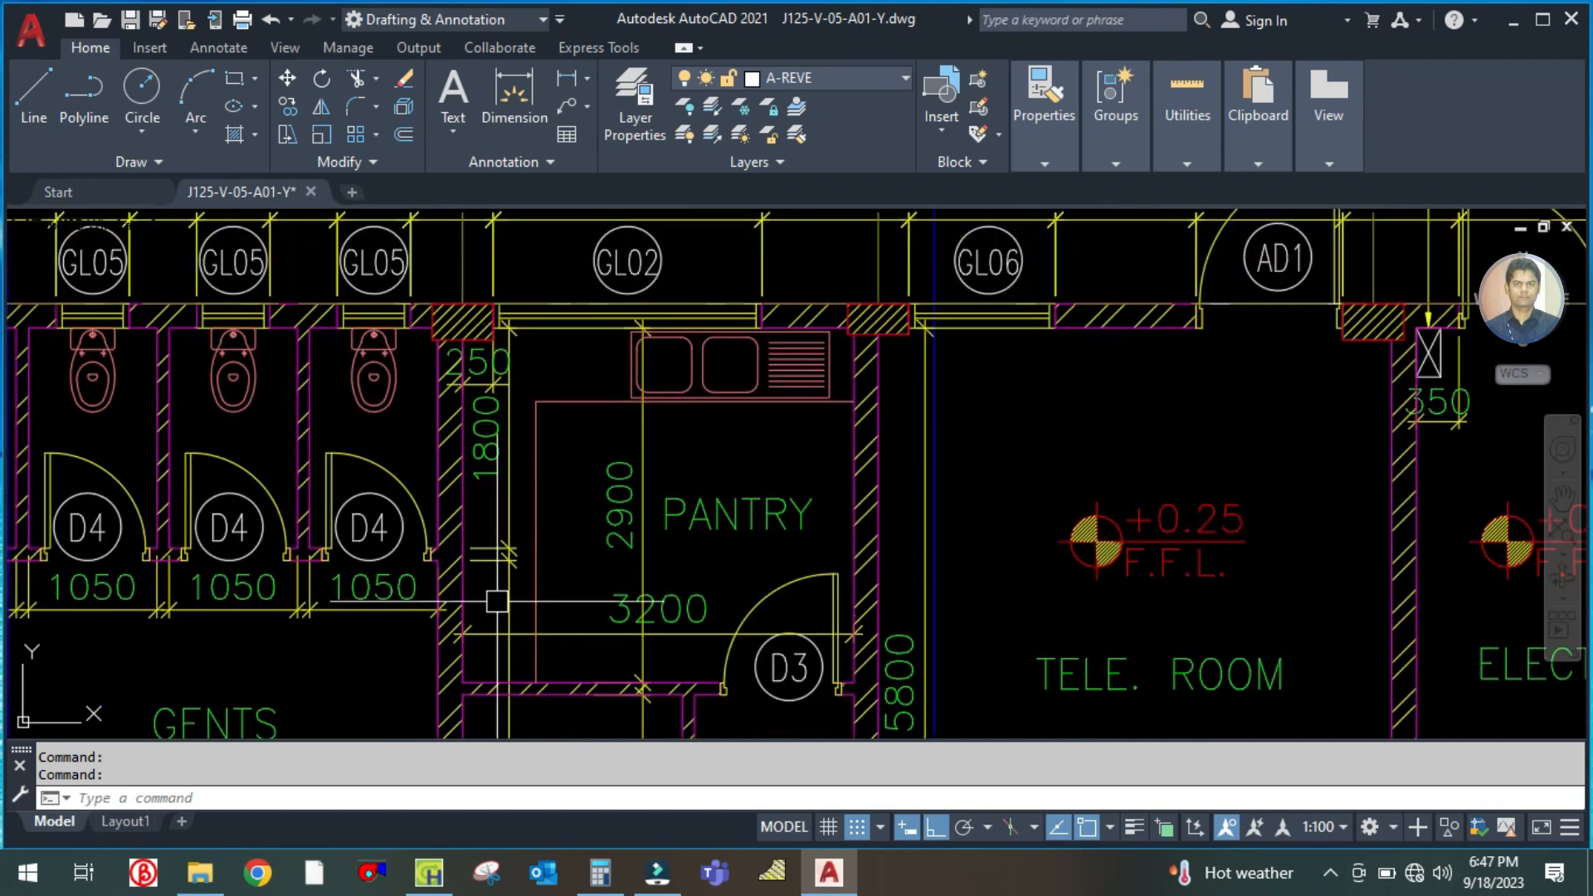
pyautogui.click(429, 872)
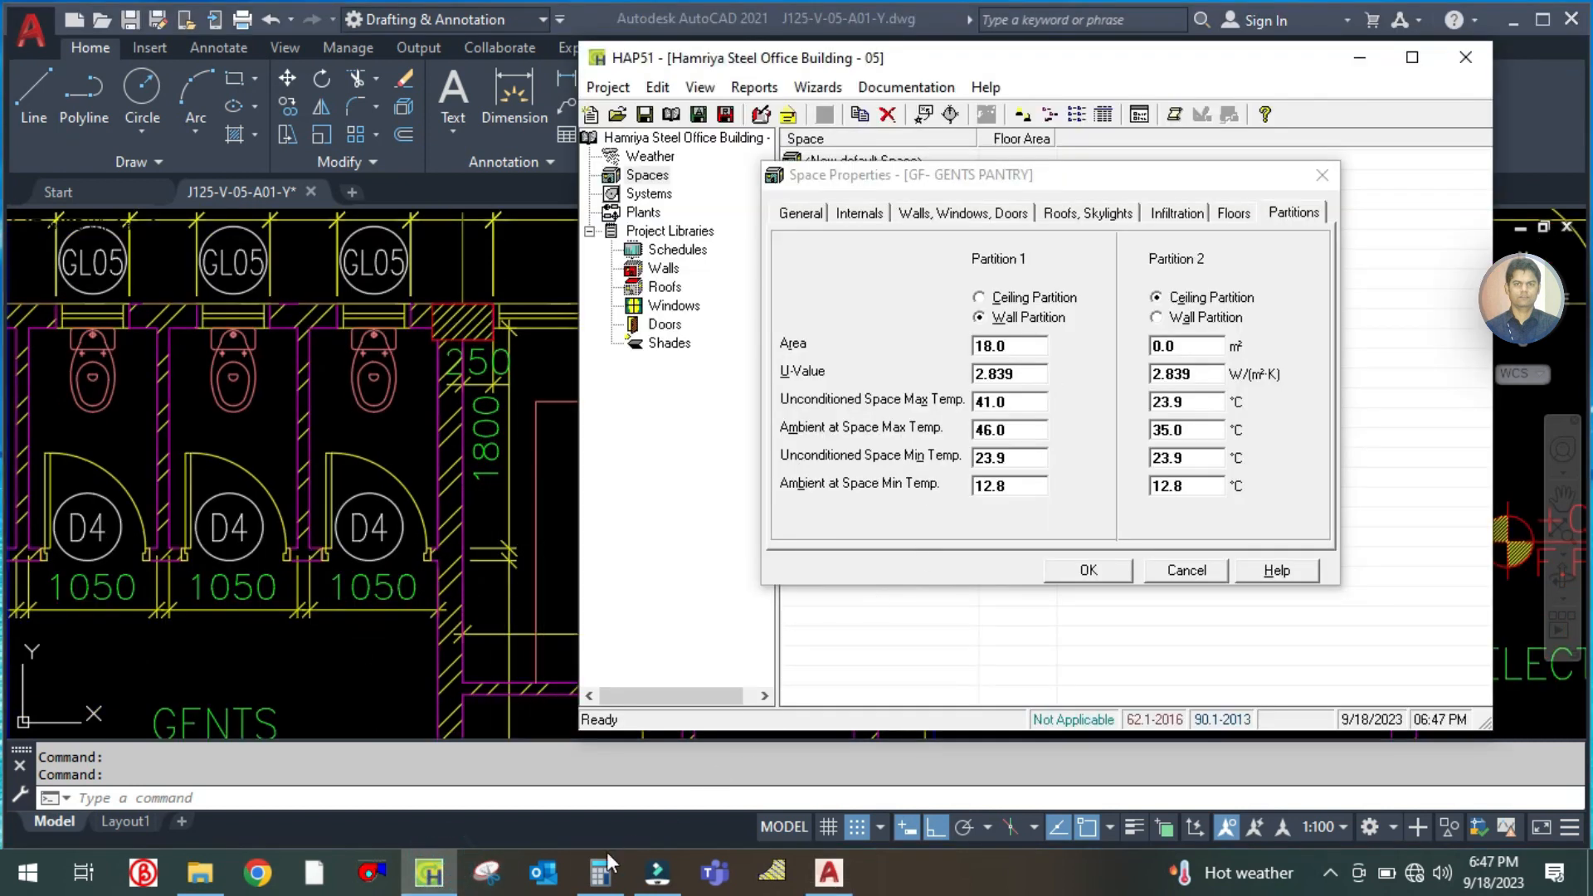
# Calculate 1.8 × 4 in Calculator, then set the pantry's Partition 1 area to 7.2 m² and save the space
pyautogui.click(588, 877)
pyautogui.click(375, 388)
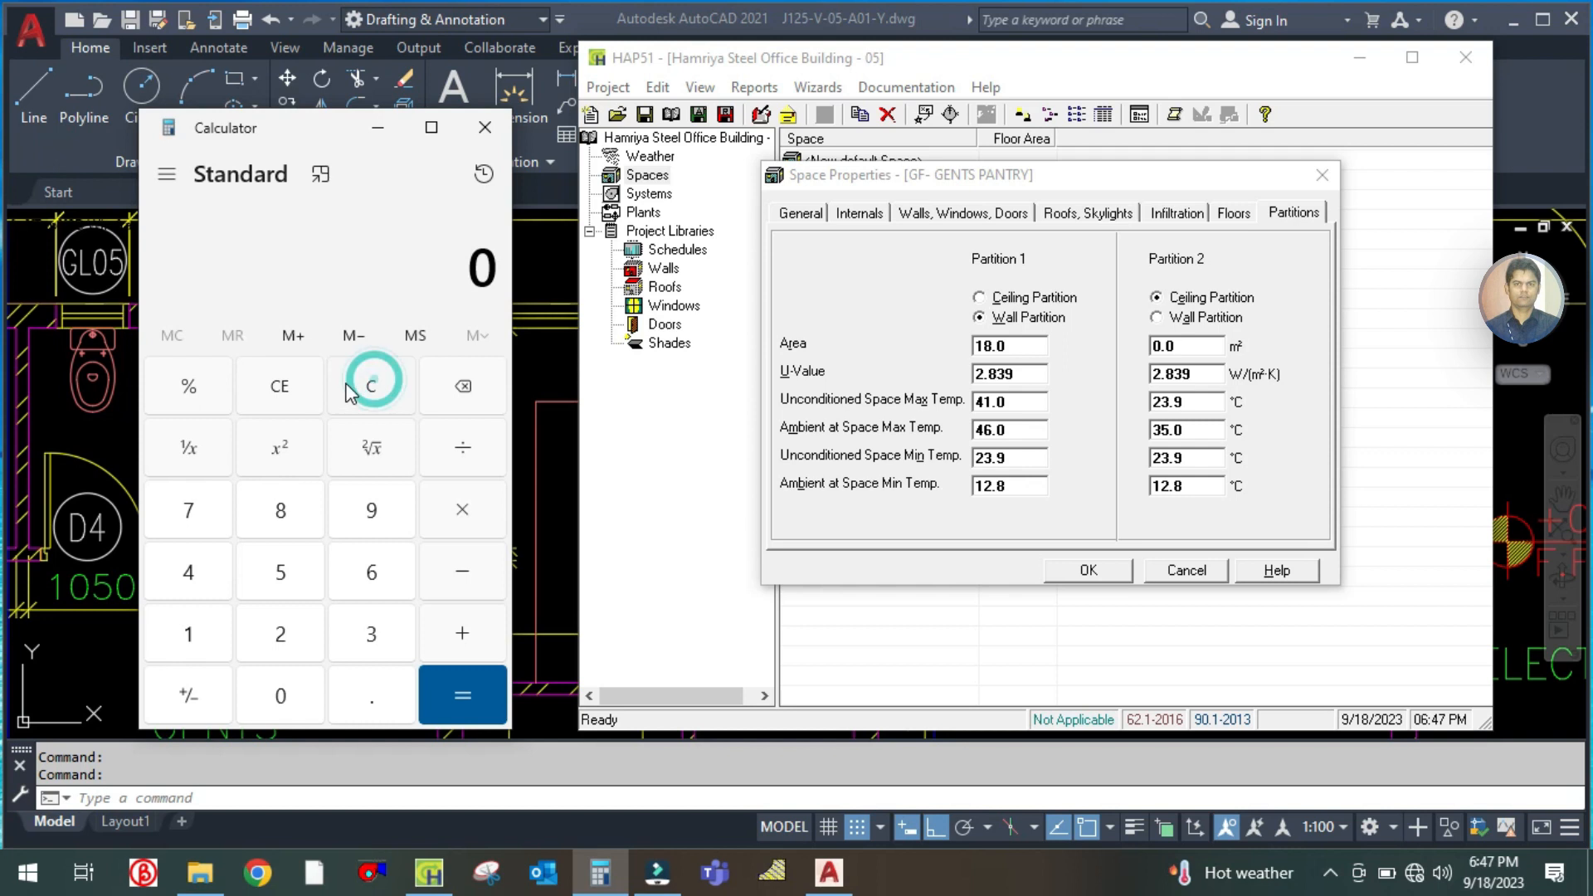
pyautogui.write('1.8 × 4')
pyautogui.press('Return')
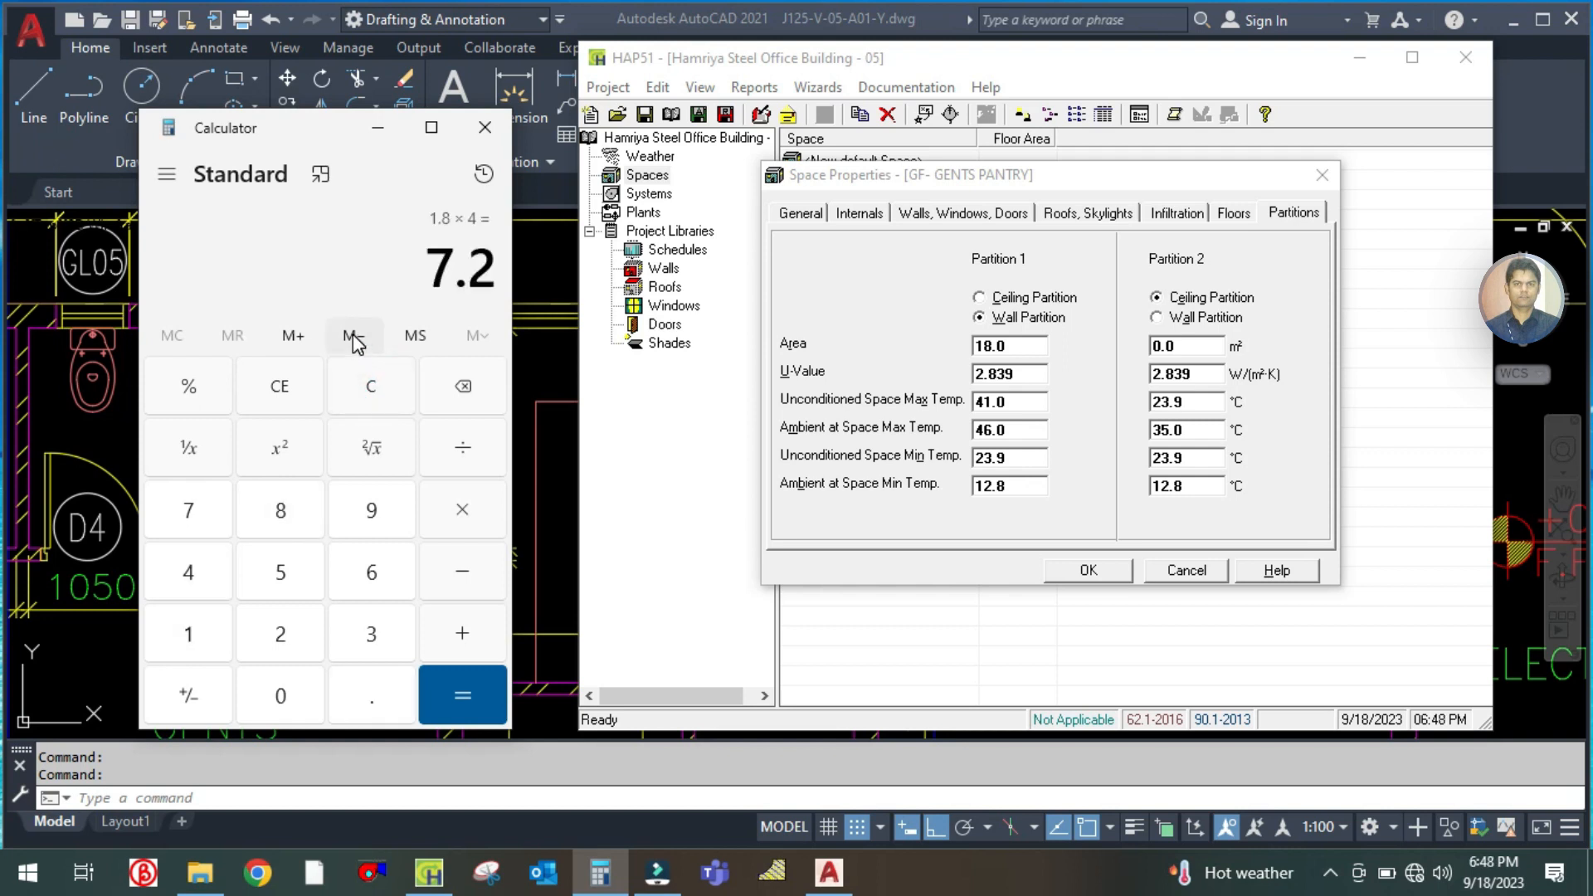
pyautogui.click(380, 127)
pyautogui.doubleClick(1039, 345)
pyautogui.write('7.2')
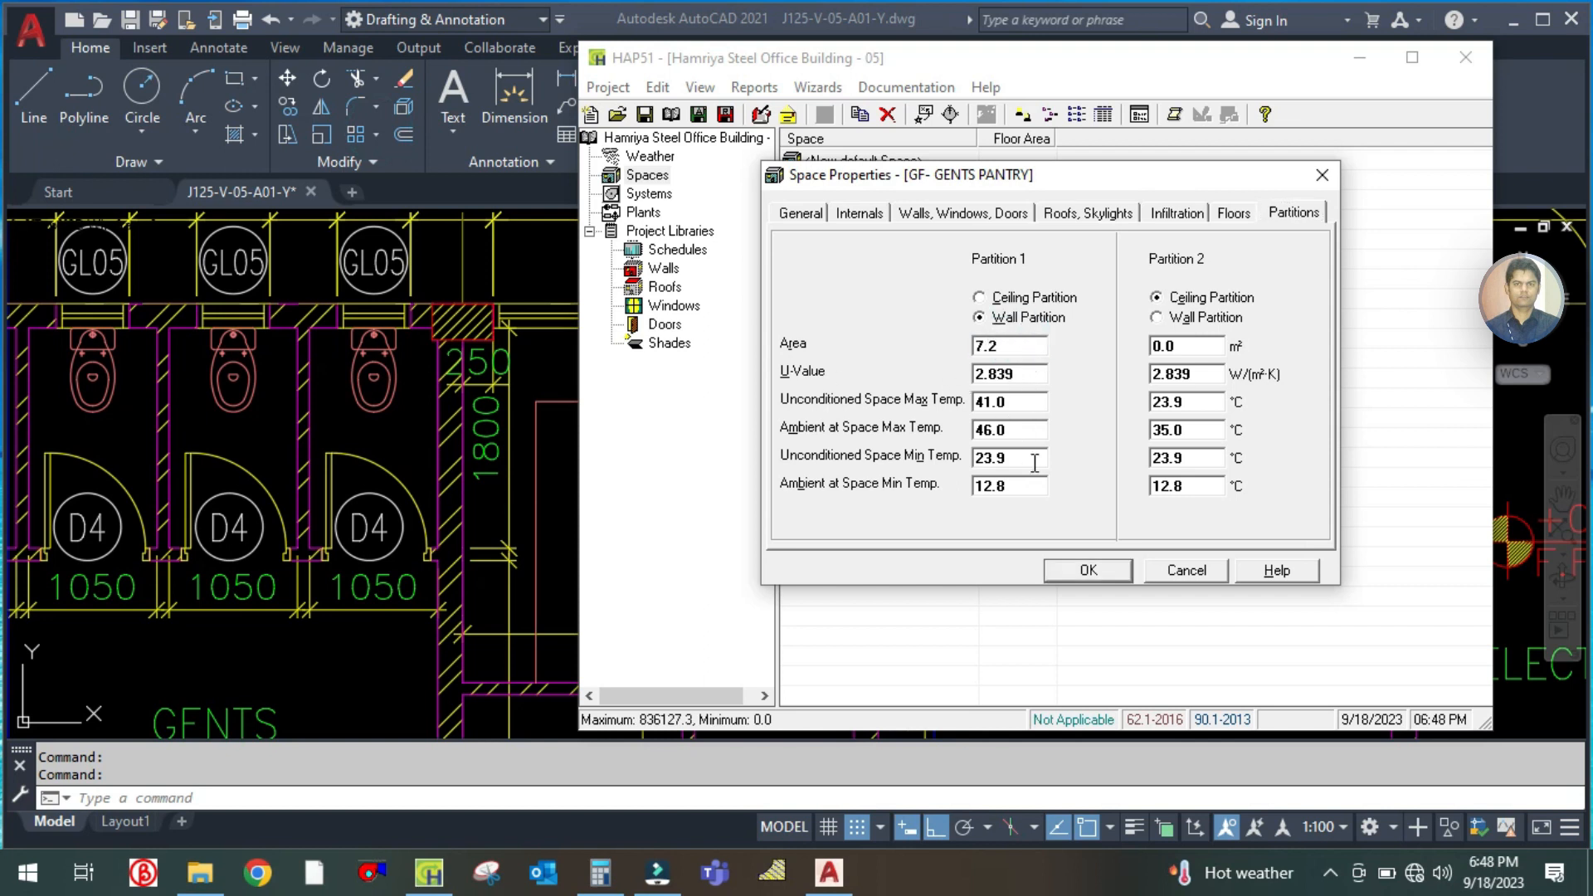
pyautogui.click(1092, 569)
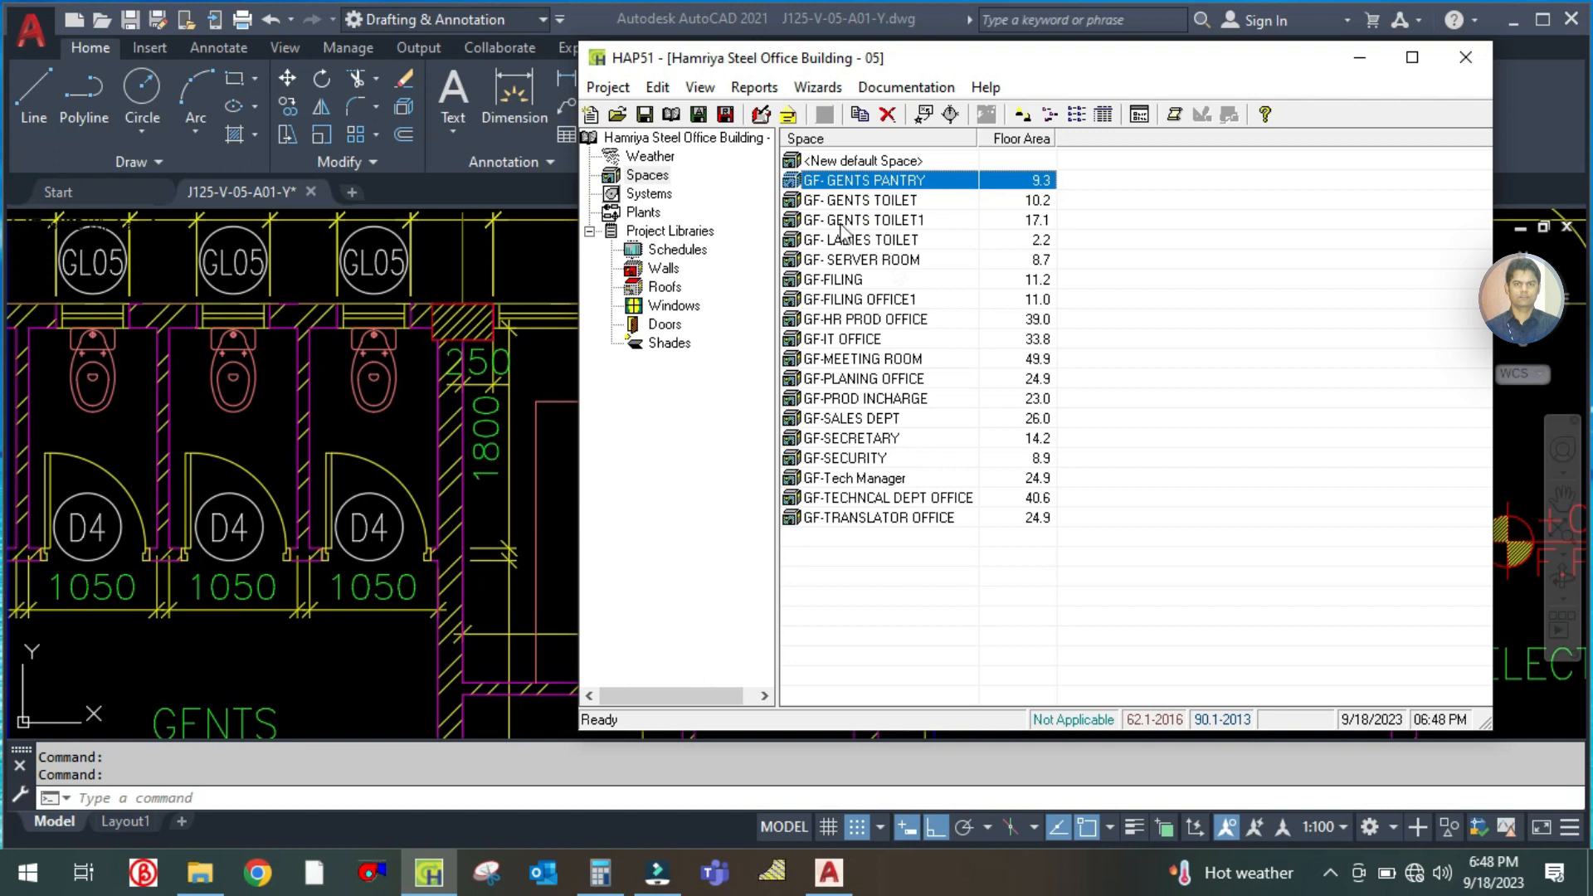
# Find the store beside the gents toilets on the AutoCAD plan, then duplicate the GF- GENTS PANTRY space as GF- STORE ROOM
pyautogui.click(497, 565)
pyautogui.moveTo(669, 526); pyautogui.dragTo(722, 331)
pyautogui.moveTo(592, 624); pyautogui.dragTo(620, 414)
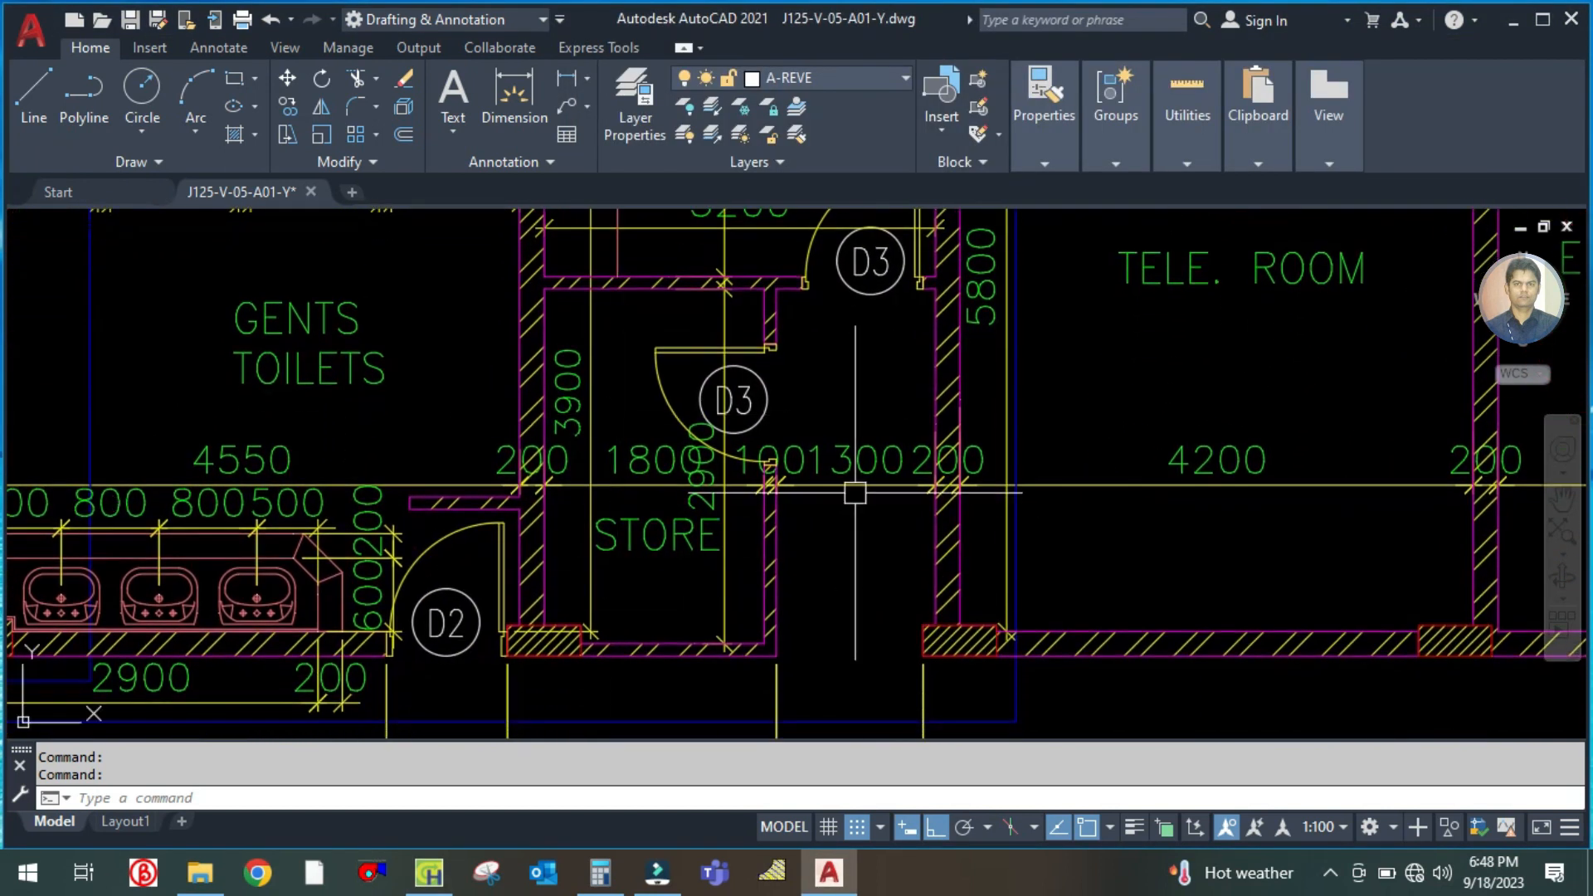
pyautogui.click(429, 873)
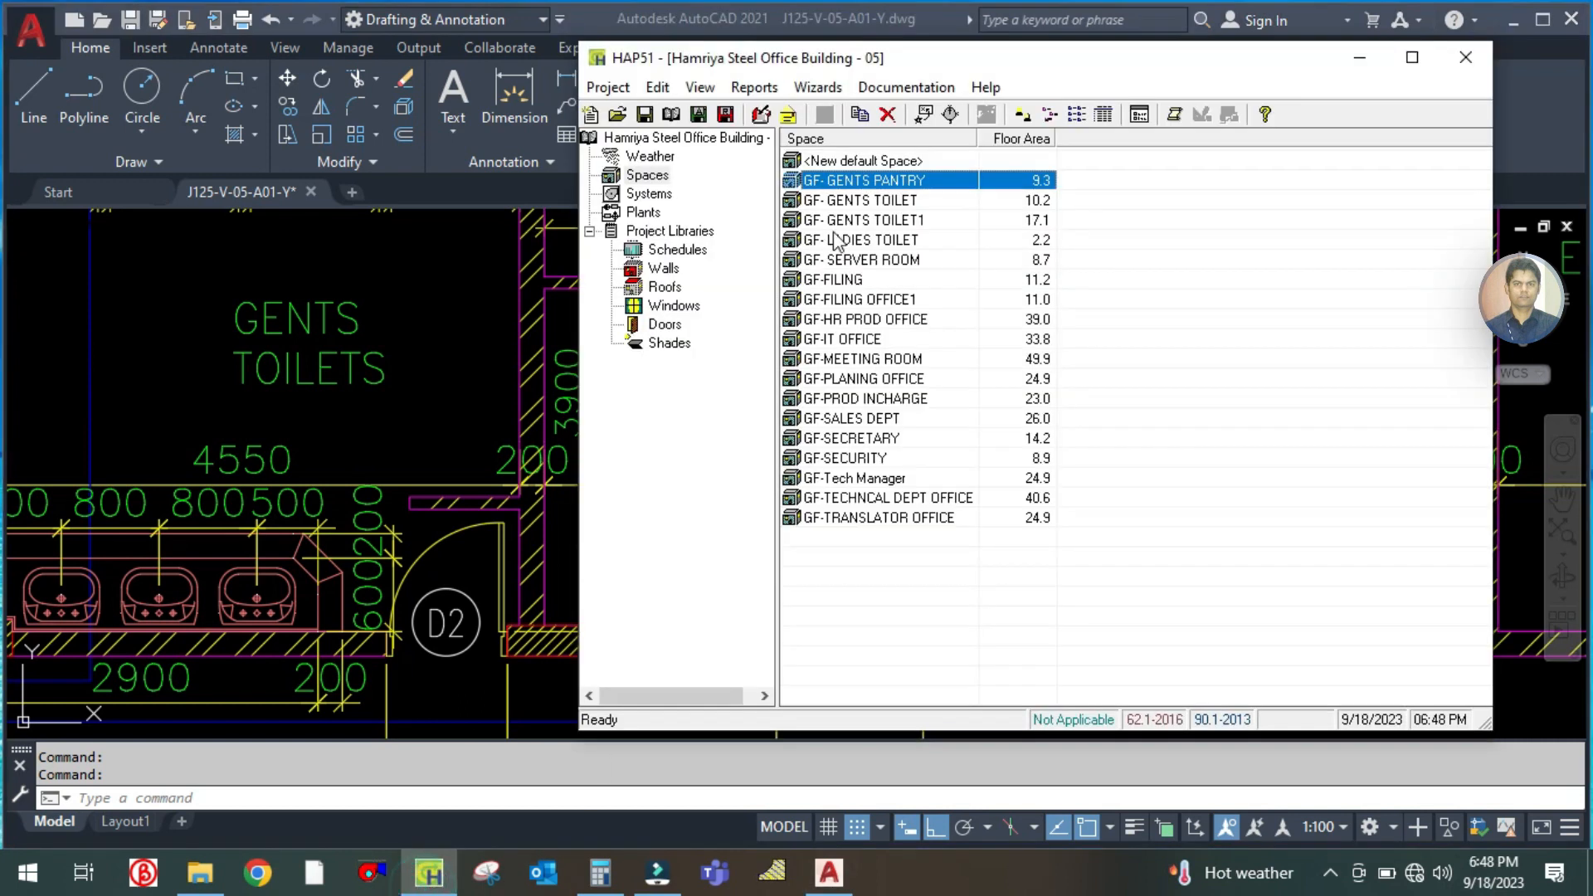
pyautogui.rightClick(867, 181)
pyautogui.click(901, 186)
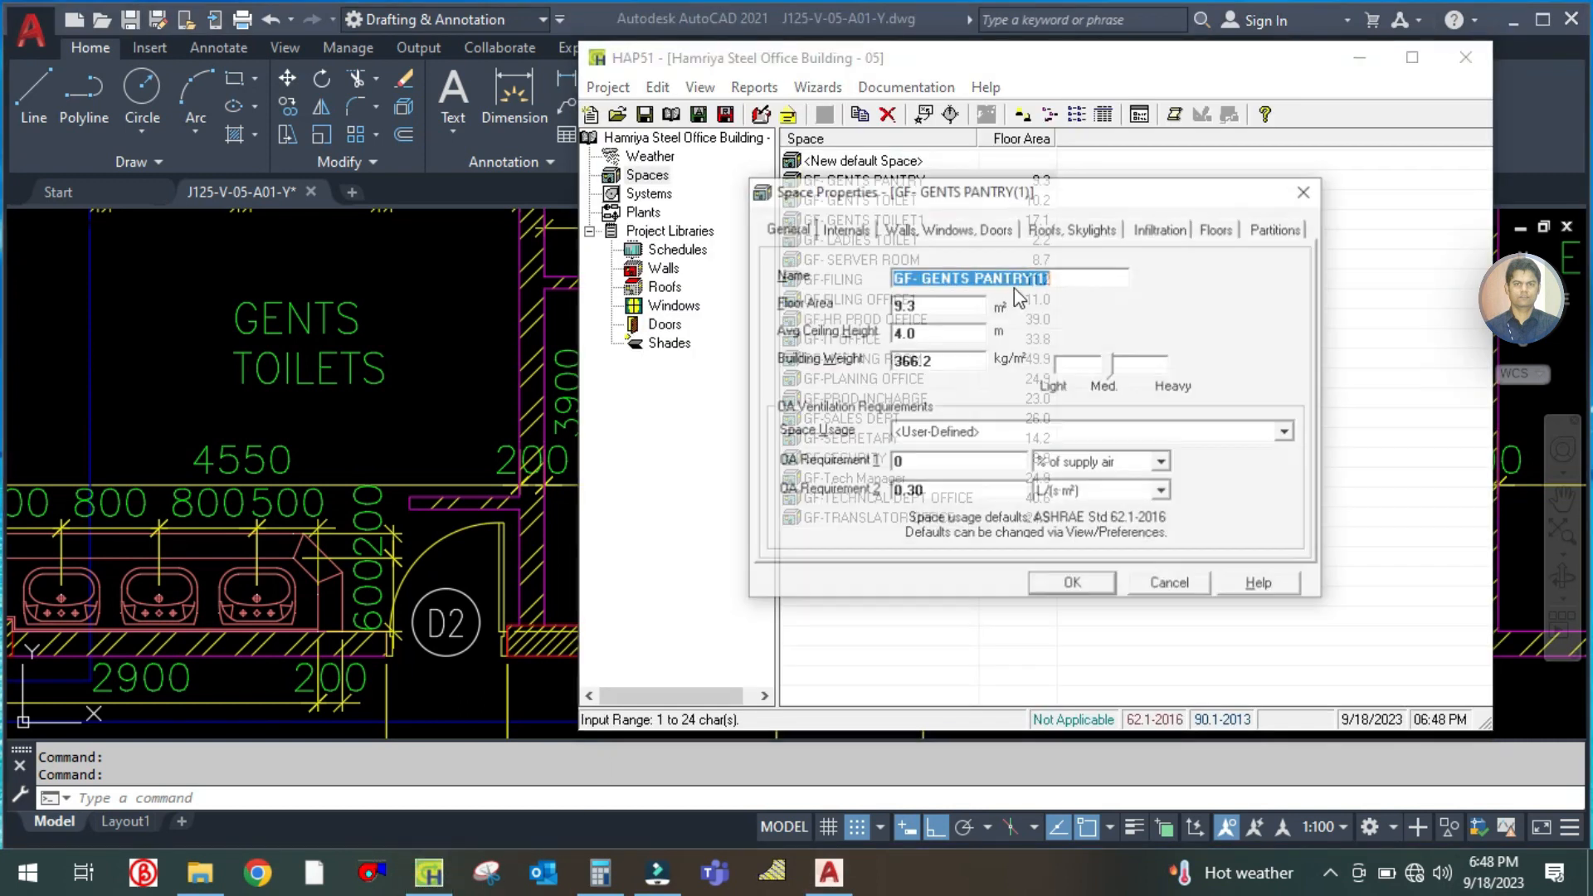
pyautogui.click(1077, 273)
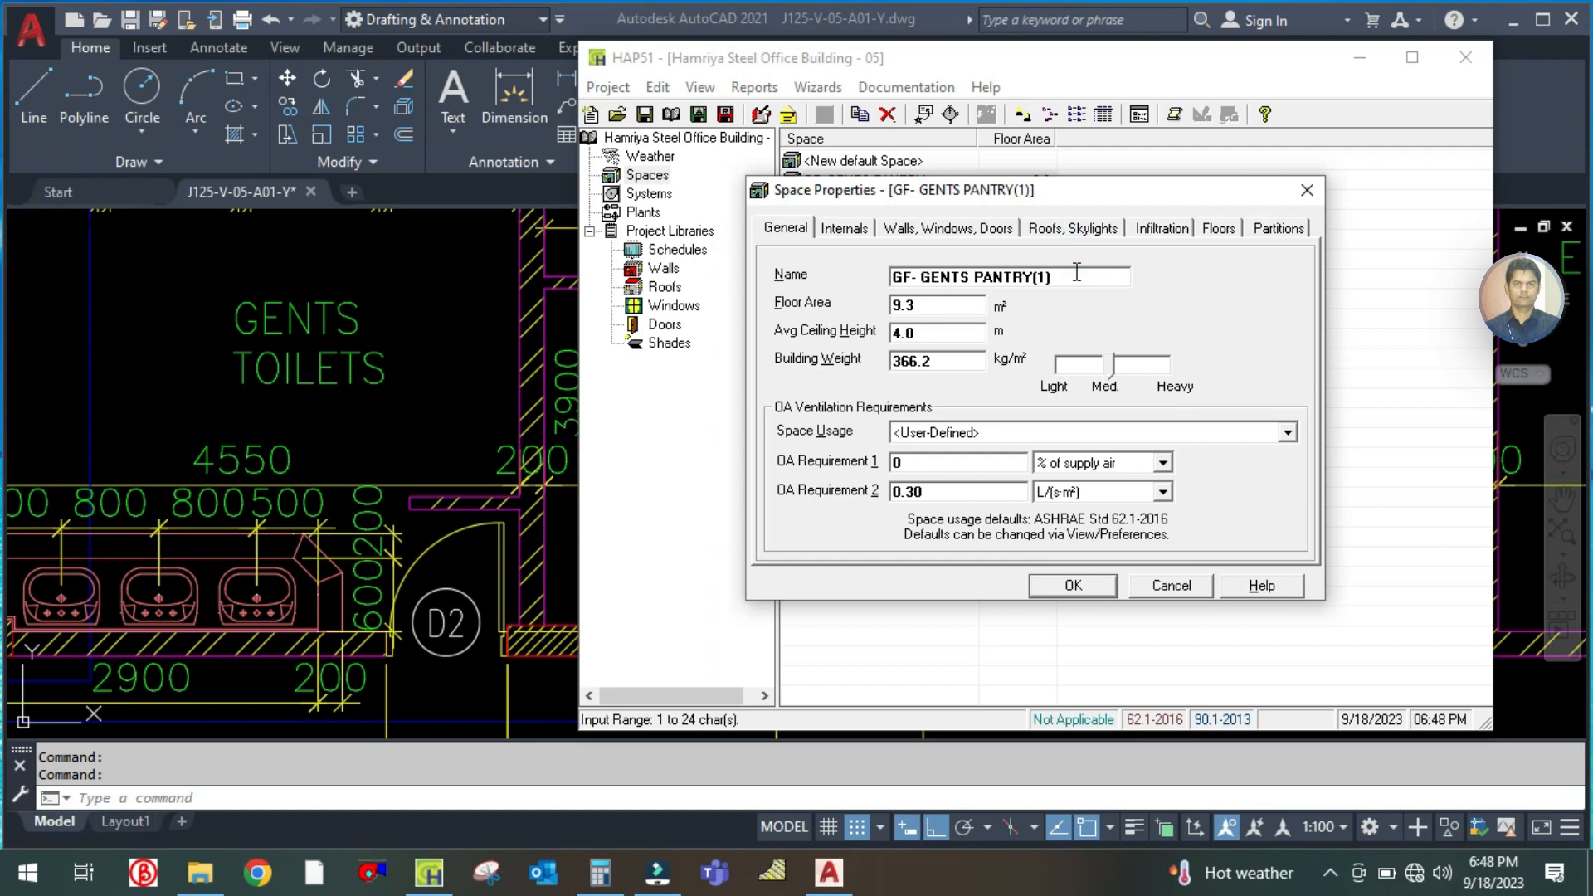
pyautogui.press('BackSpace')
pyautogui.press('BackSpace')
pyautogui.press('BackSpace')
pyautogui.press('BackSpace')
pyautogui.press('BackSpace')
pyautogui.press('BackSpace')
pyautogui.press('BackSpace')
pyautogui.press('BackSpace')
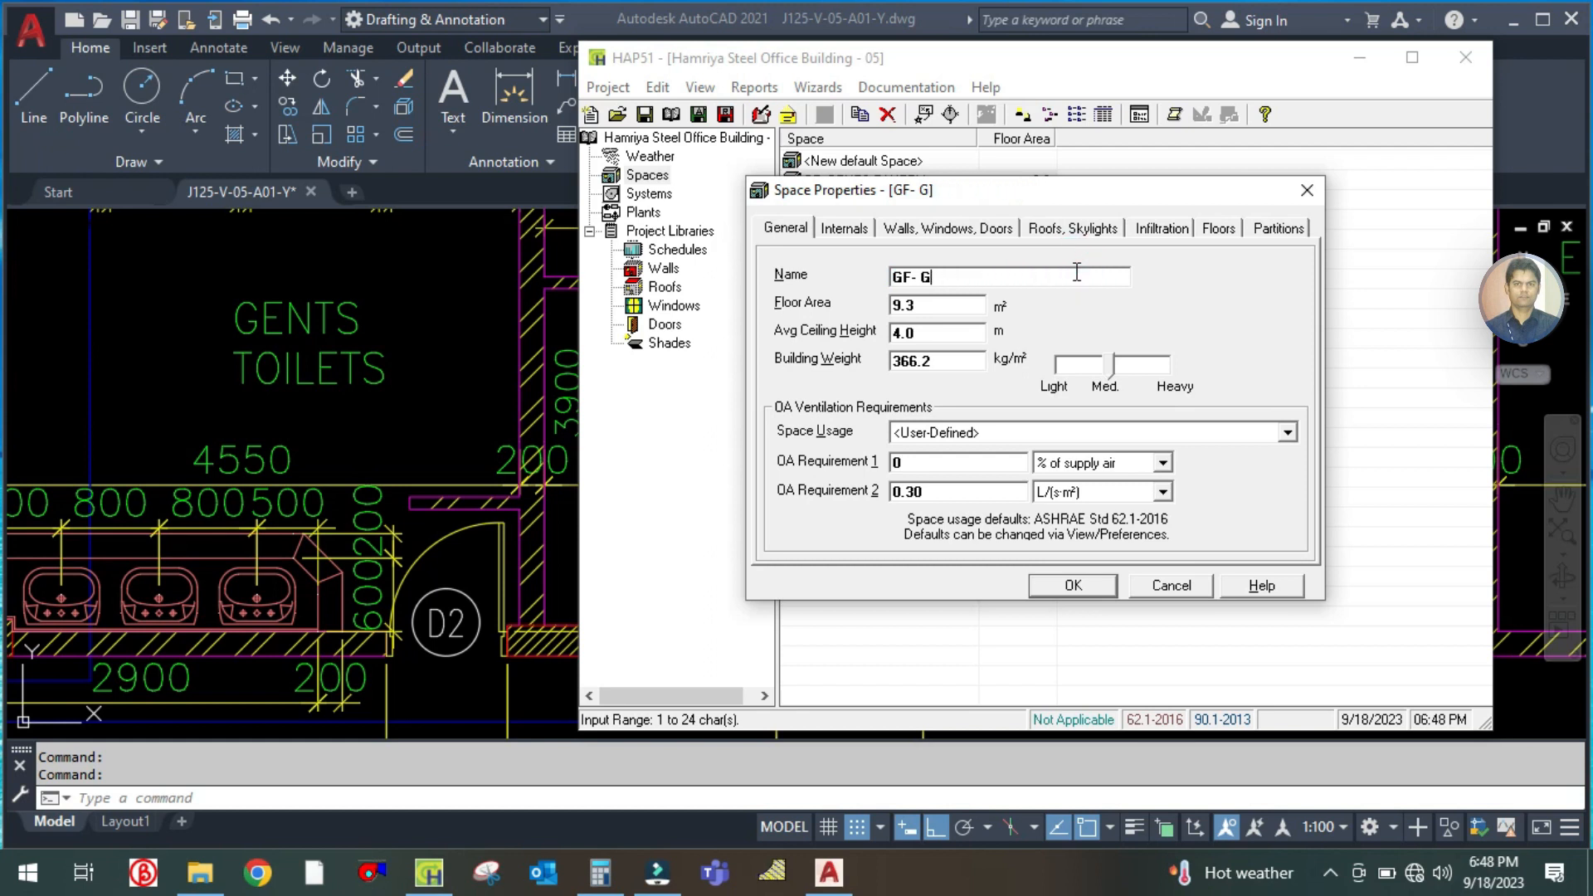
pyautogui.write('STORE ROOM')
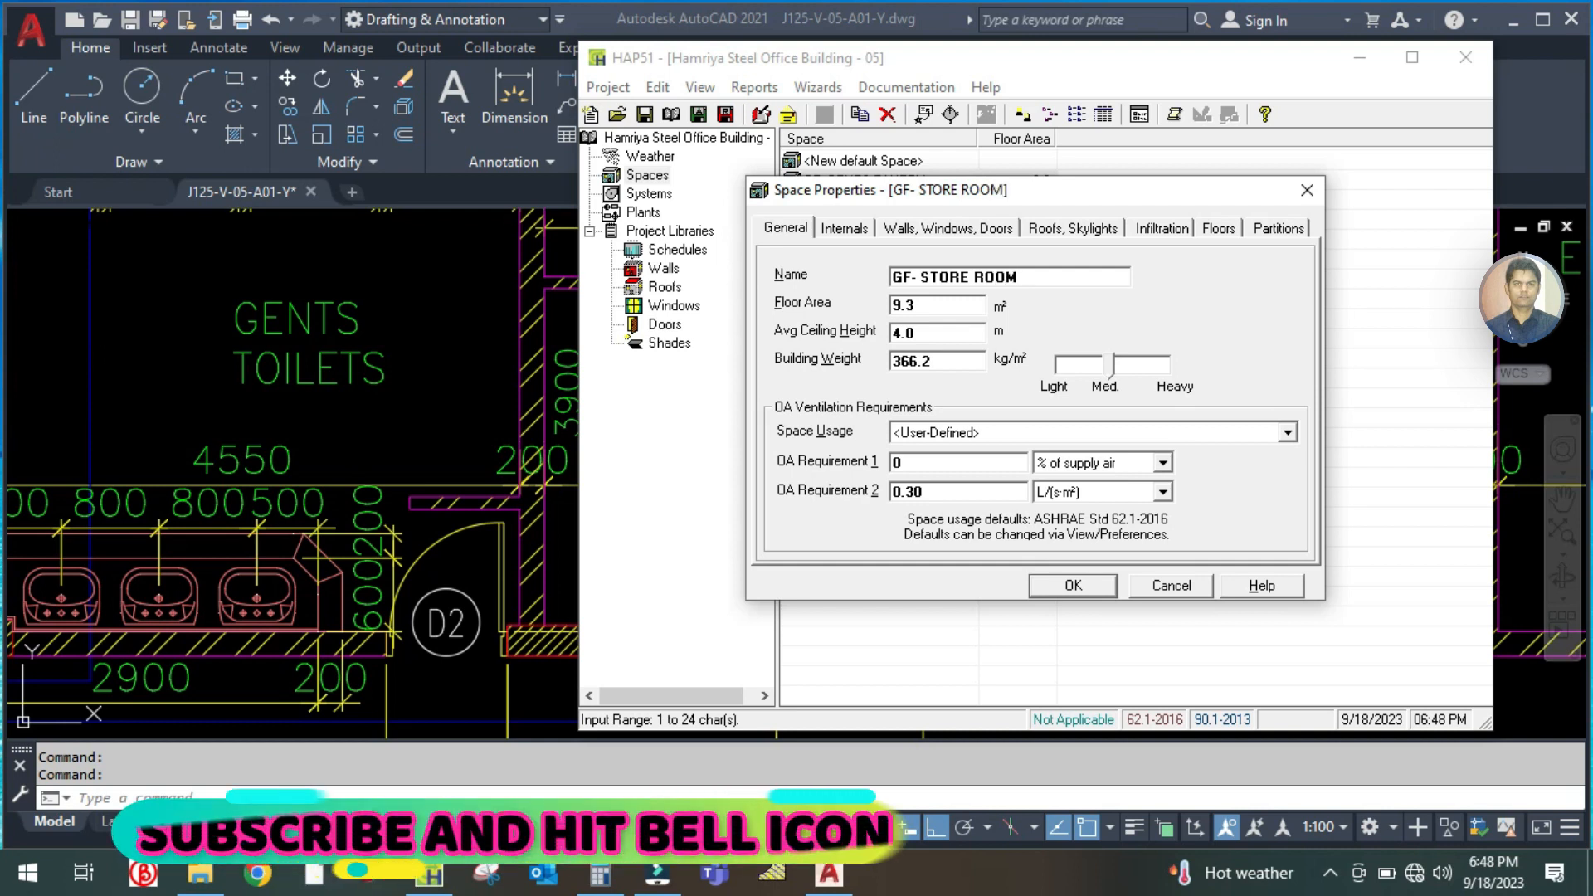
pyautogui.click(416, 412)
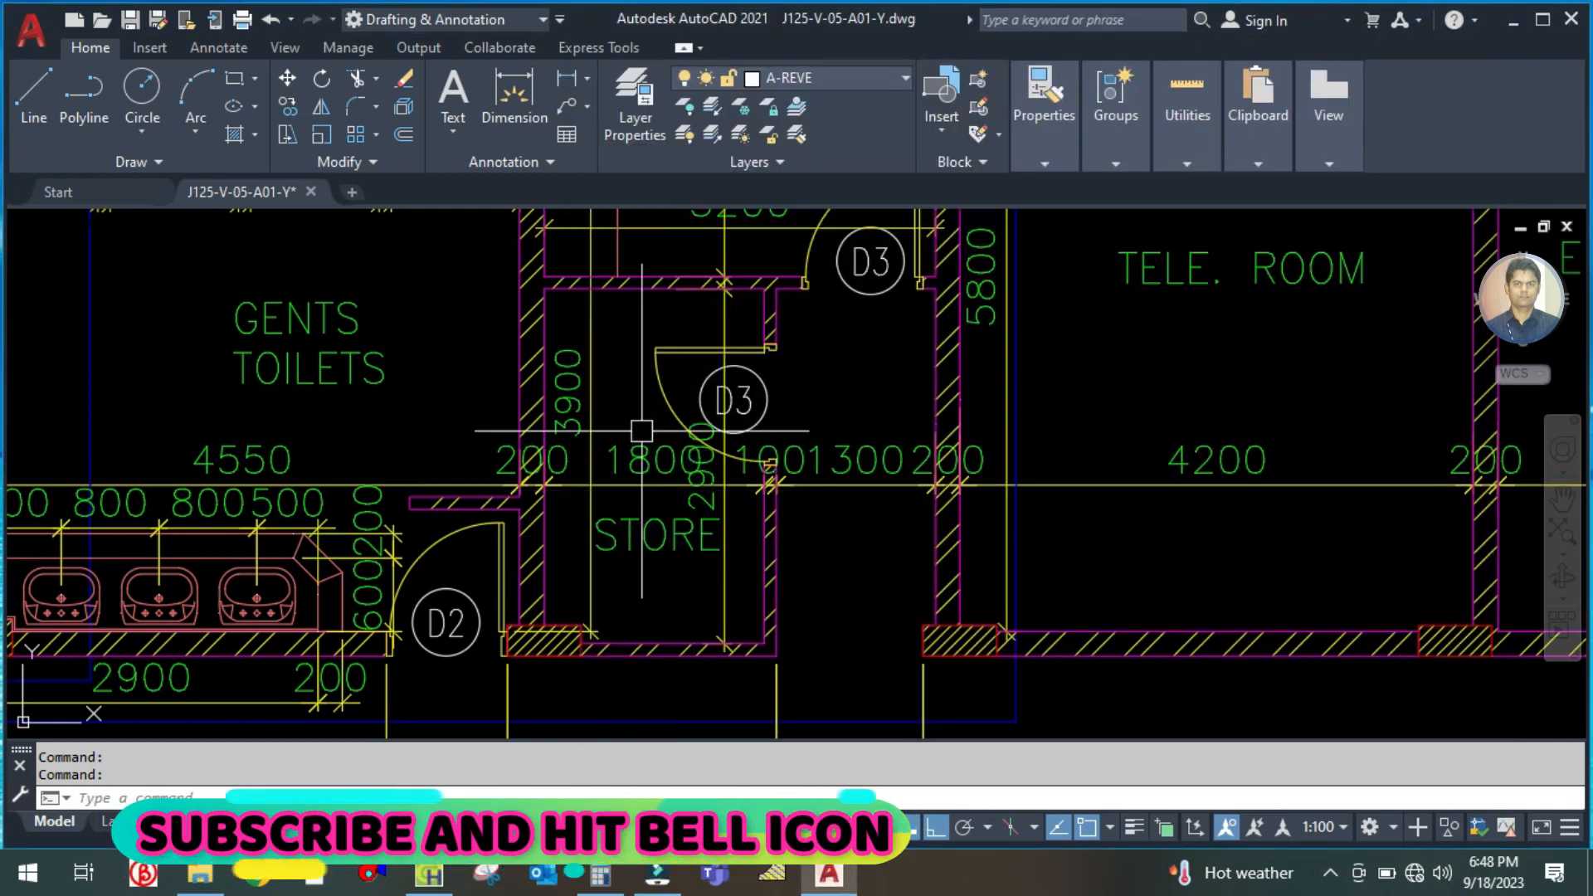
pyautogui.write('DLI')
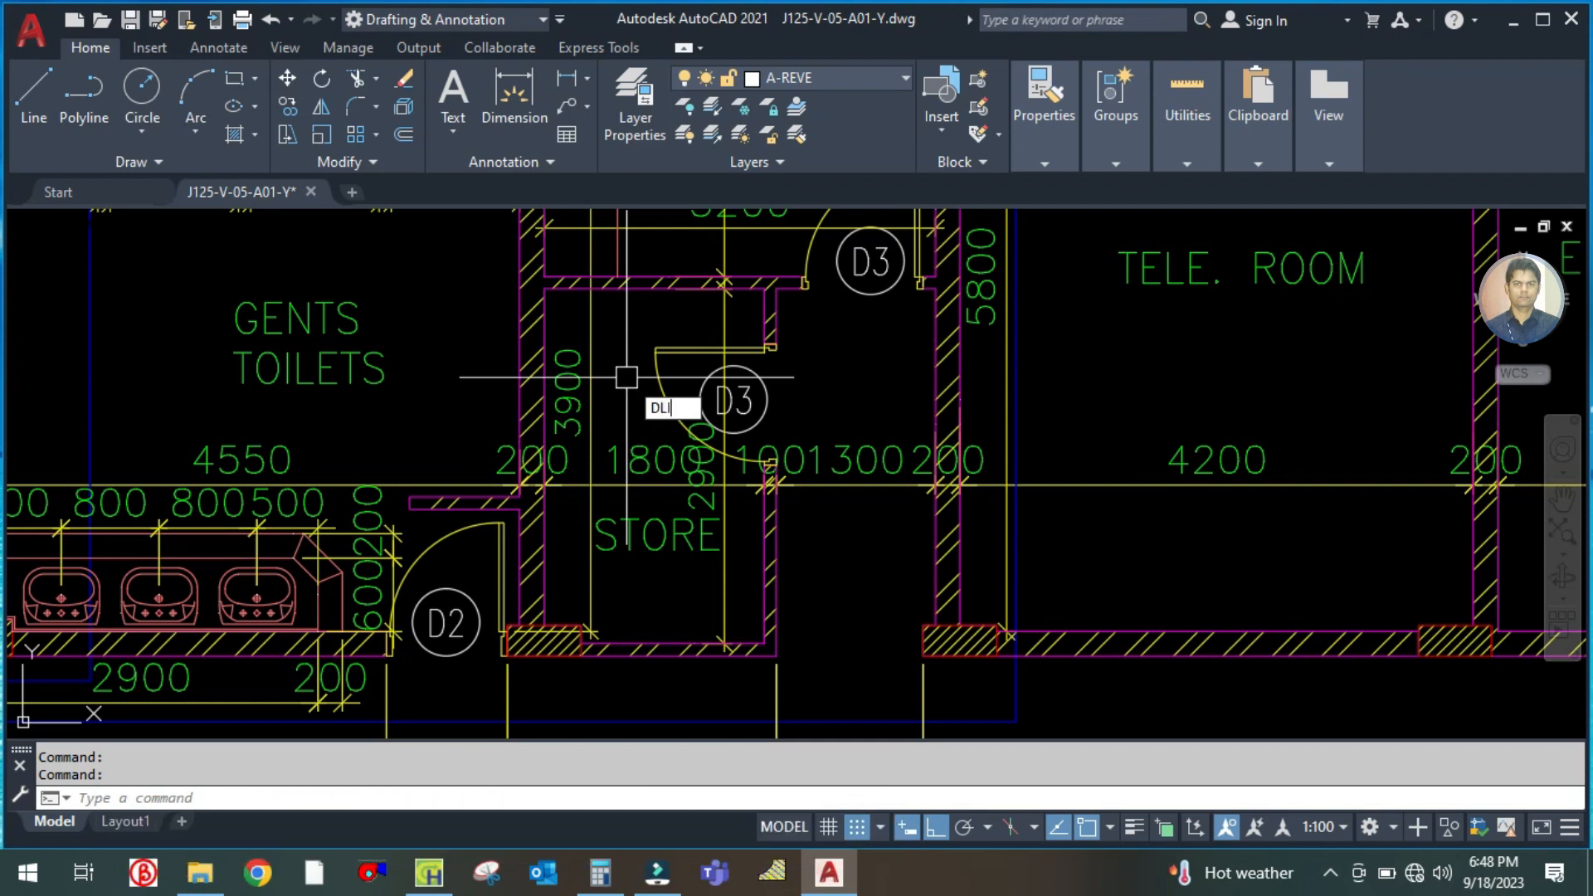
pyautogui.press('Return')
pyautogui.press('Escape')
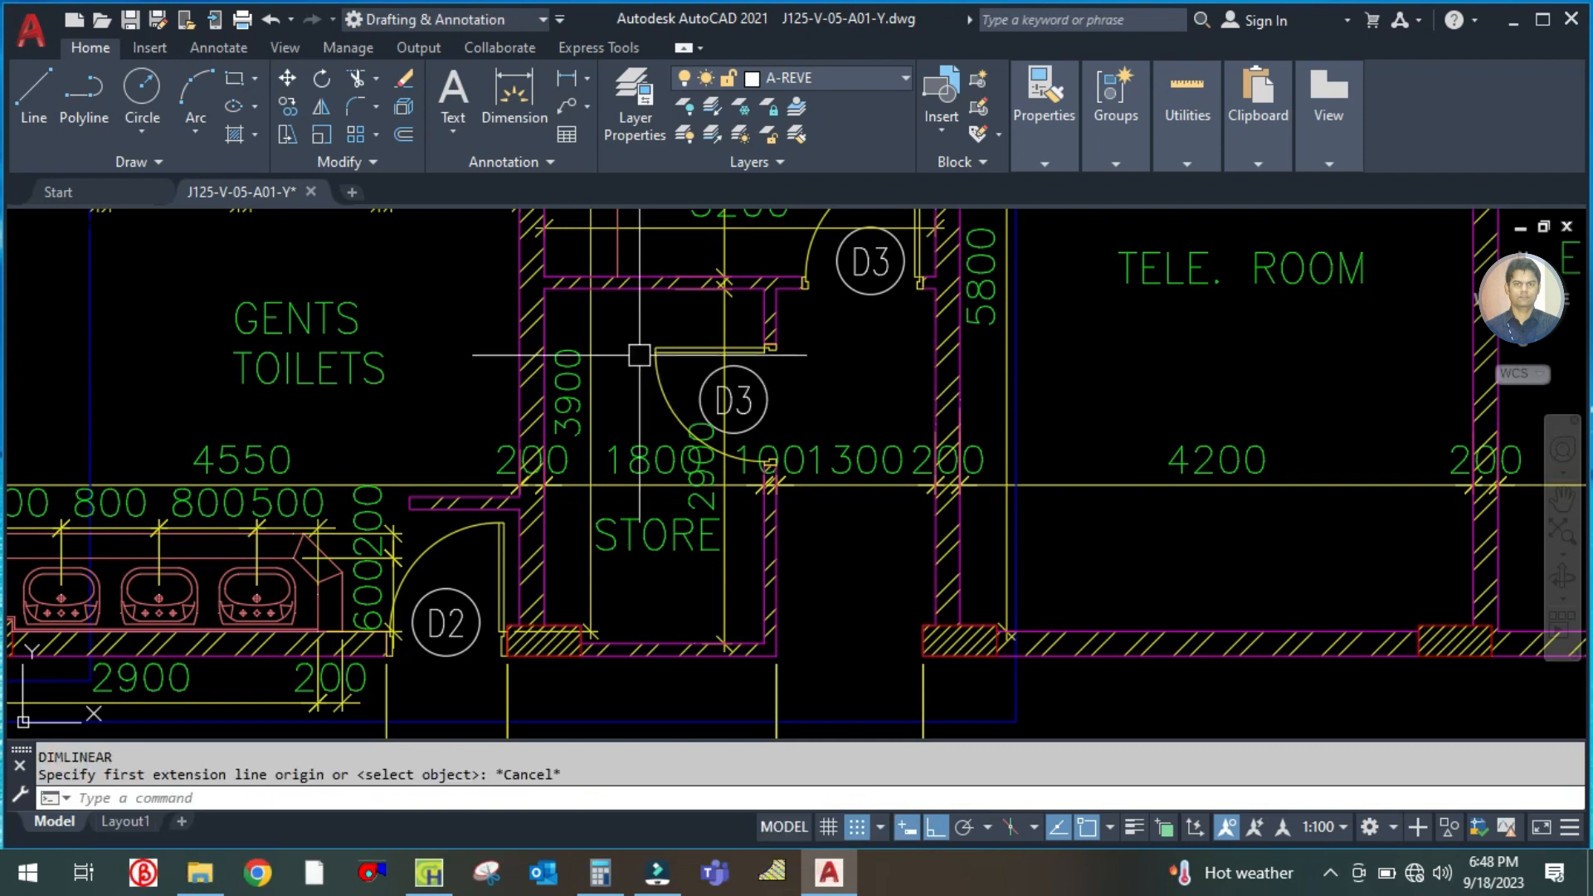
# Read the store's dimensions on the AutoCAD plan and calculate its floor area as 2.9 × 1.8 in Calculator
pyautogui.scroll(2, 698, 448)
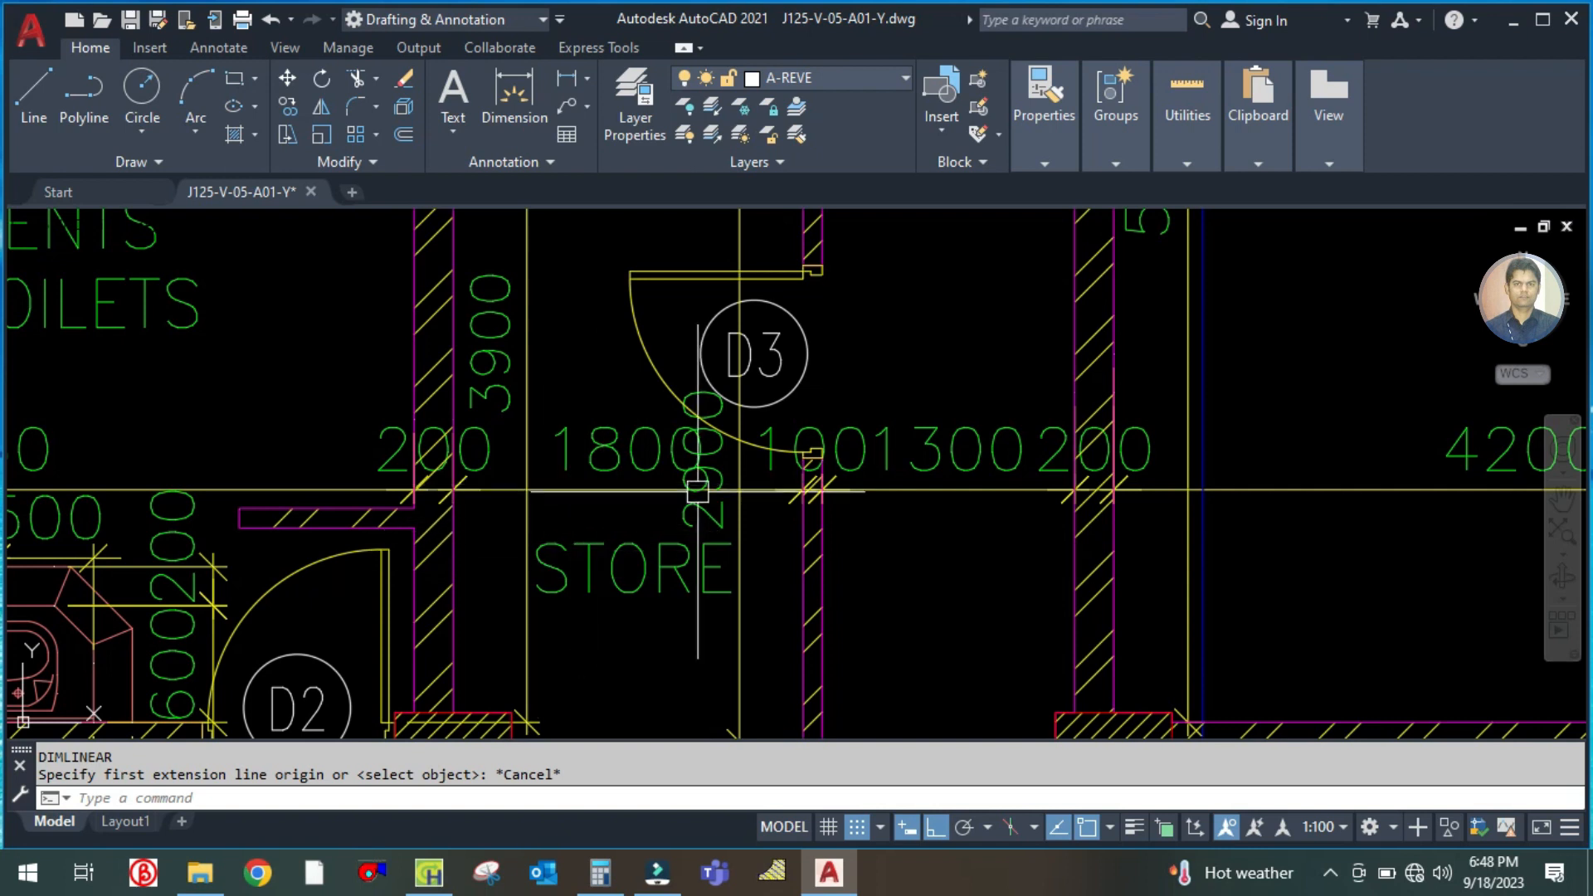
pyautogui.scroll(-2, 522, 491)
pyautogui.scroll(-2, 523, 494)
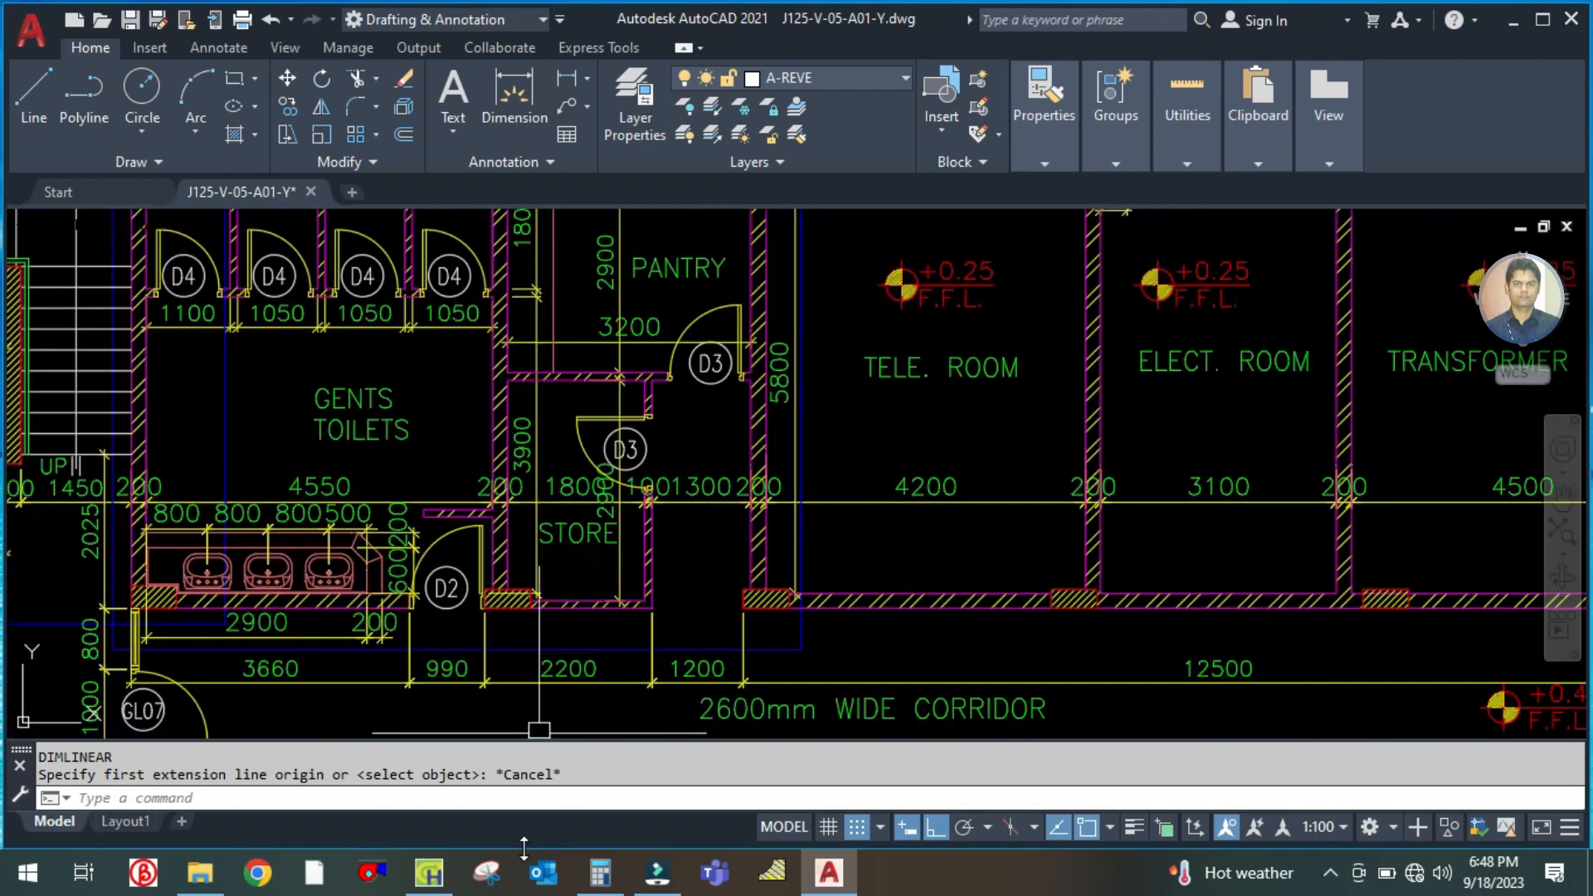
pyautogui.click(600, 872)
pyautogui.click(378, 404)
pyautogui.write('2.9 × ')
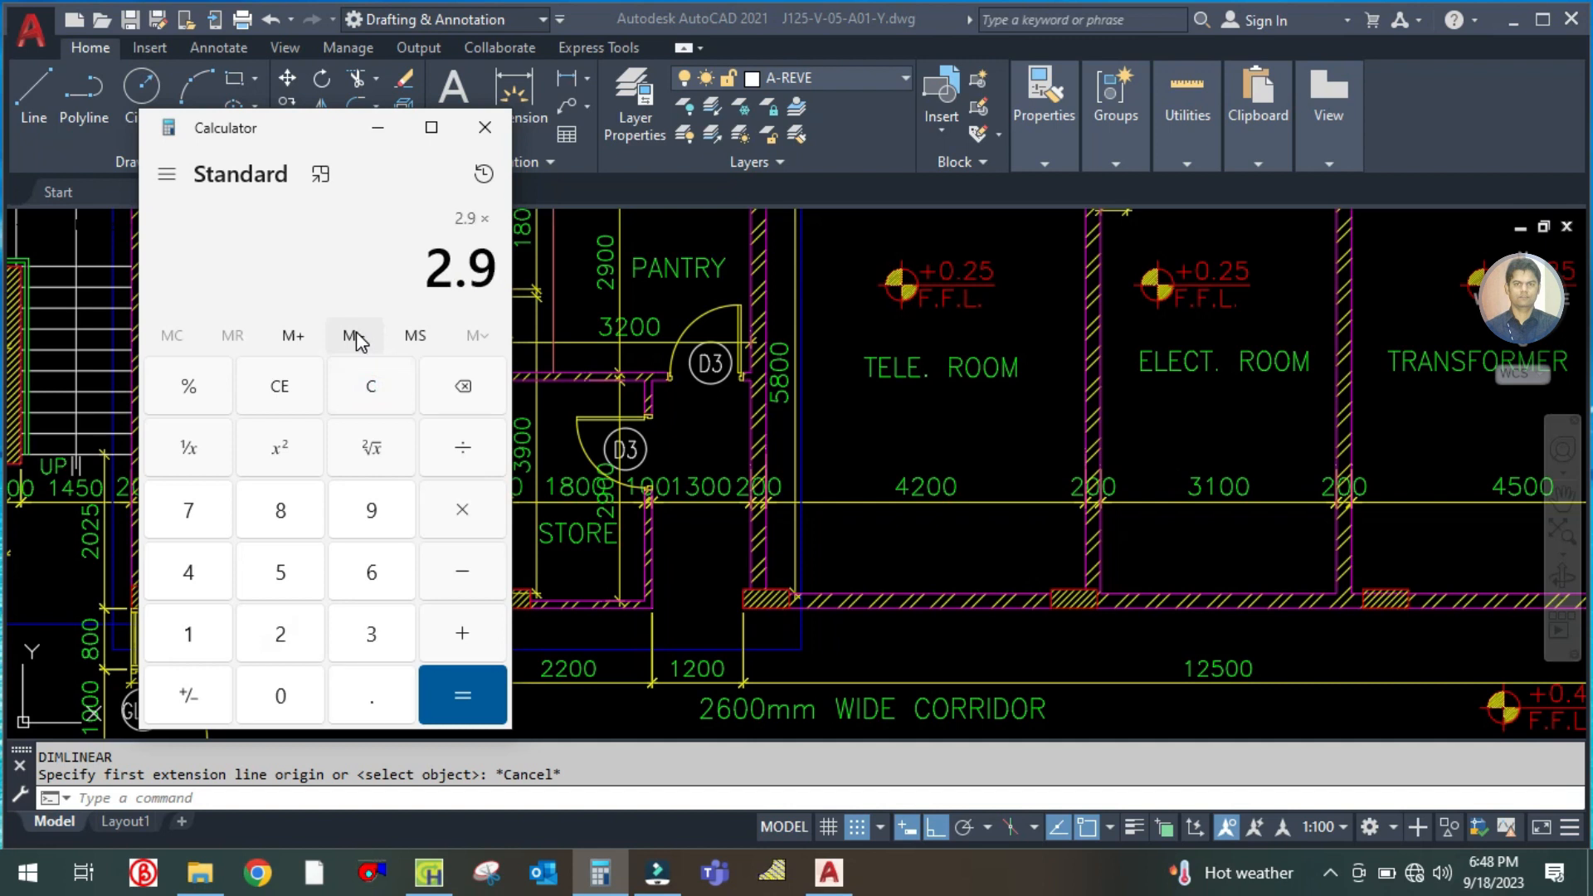
pyautogui.write('4')
pyautogui.press('BackSpace')
pyautogui.write('1.8')
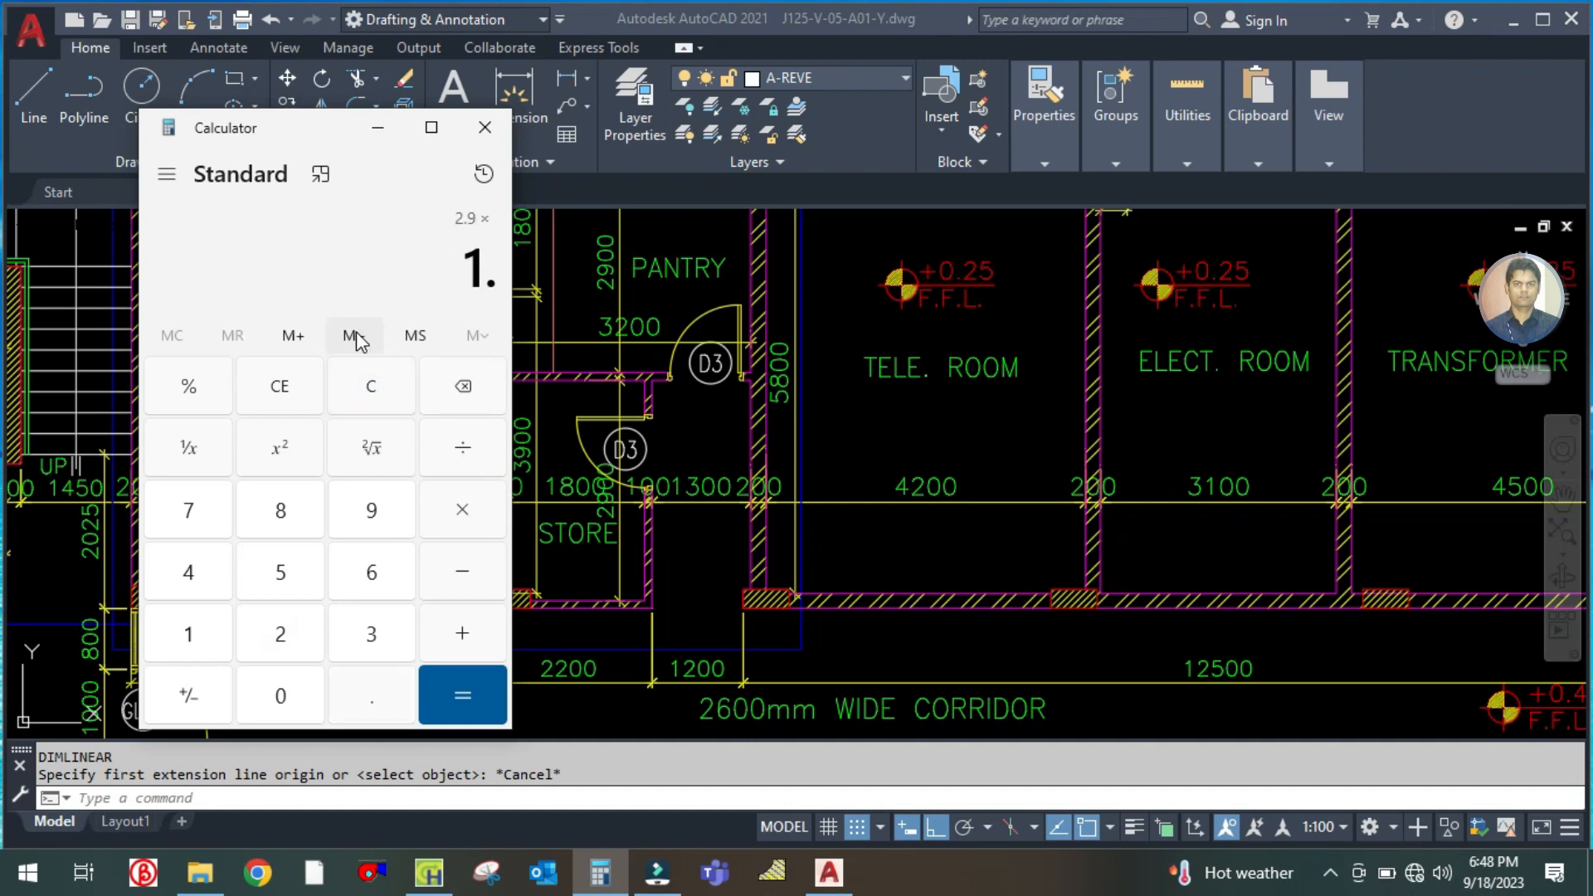
pyautogui.press('Return')
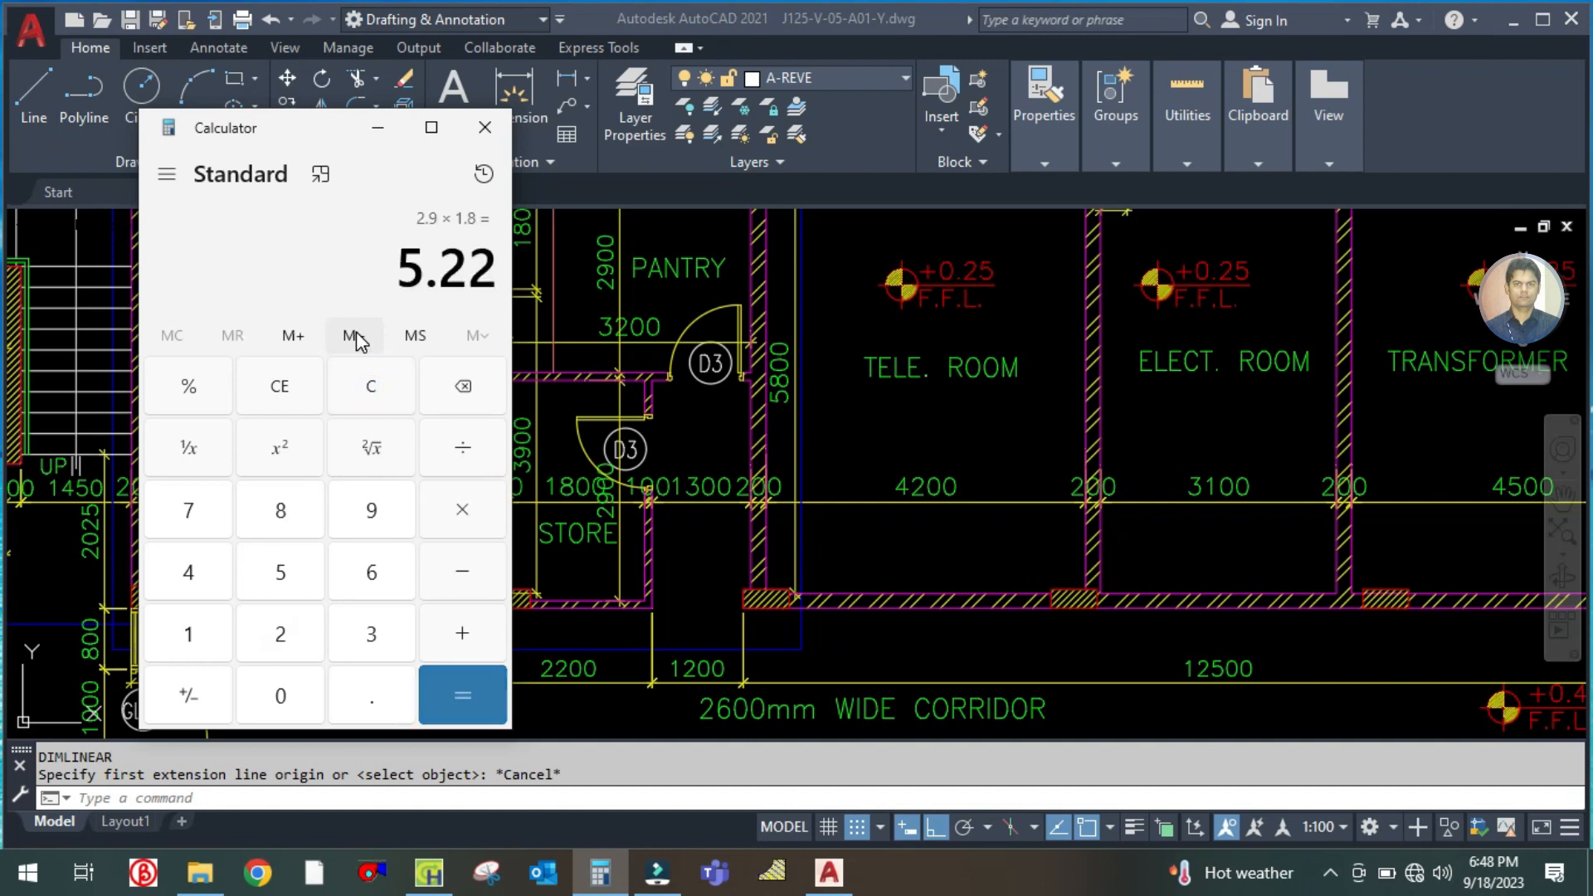
pyautogui.click(384, 133)
# Set the store room's floor area to 5.22 m² in HAP and check its ceiling height and internal loads
pyautogui.click(429, 872)
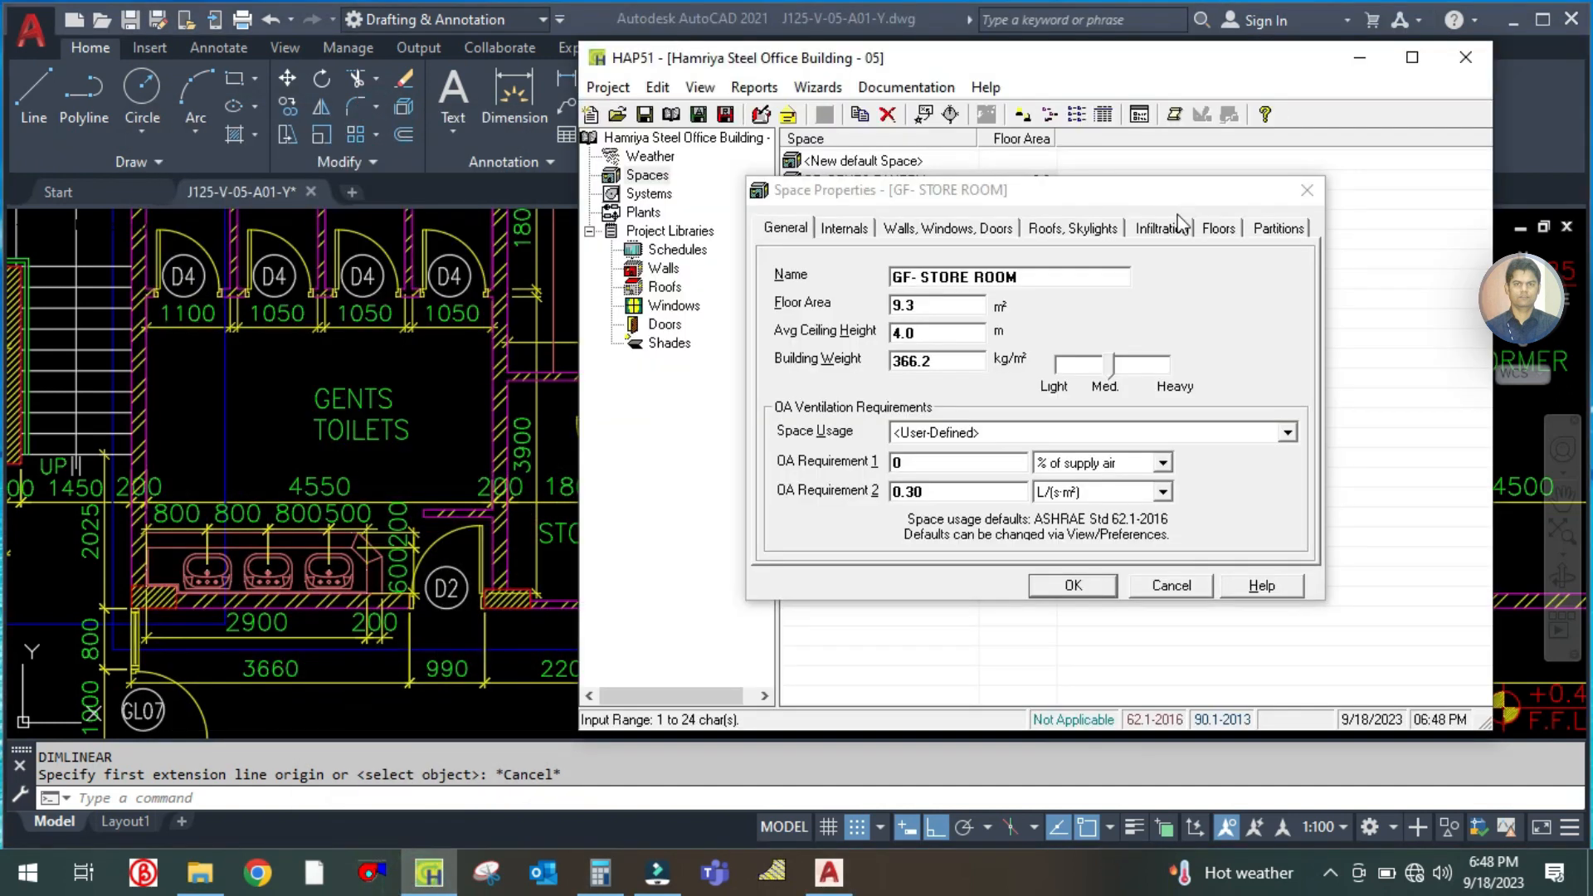
pyautogui.doubleClick(946, 304)
pyautogui.write('5.22')
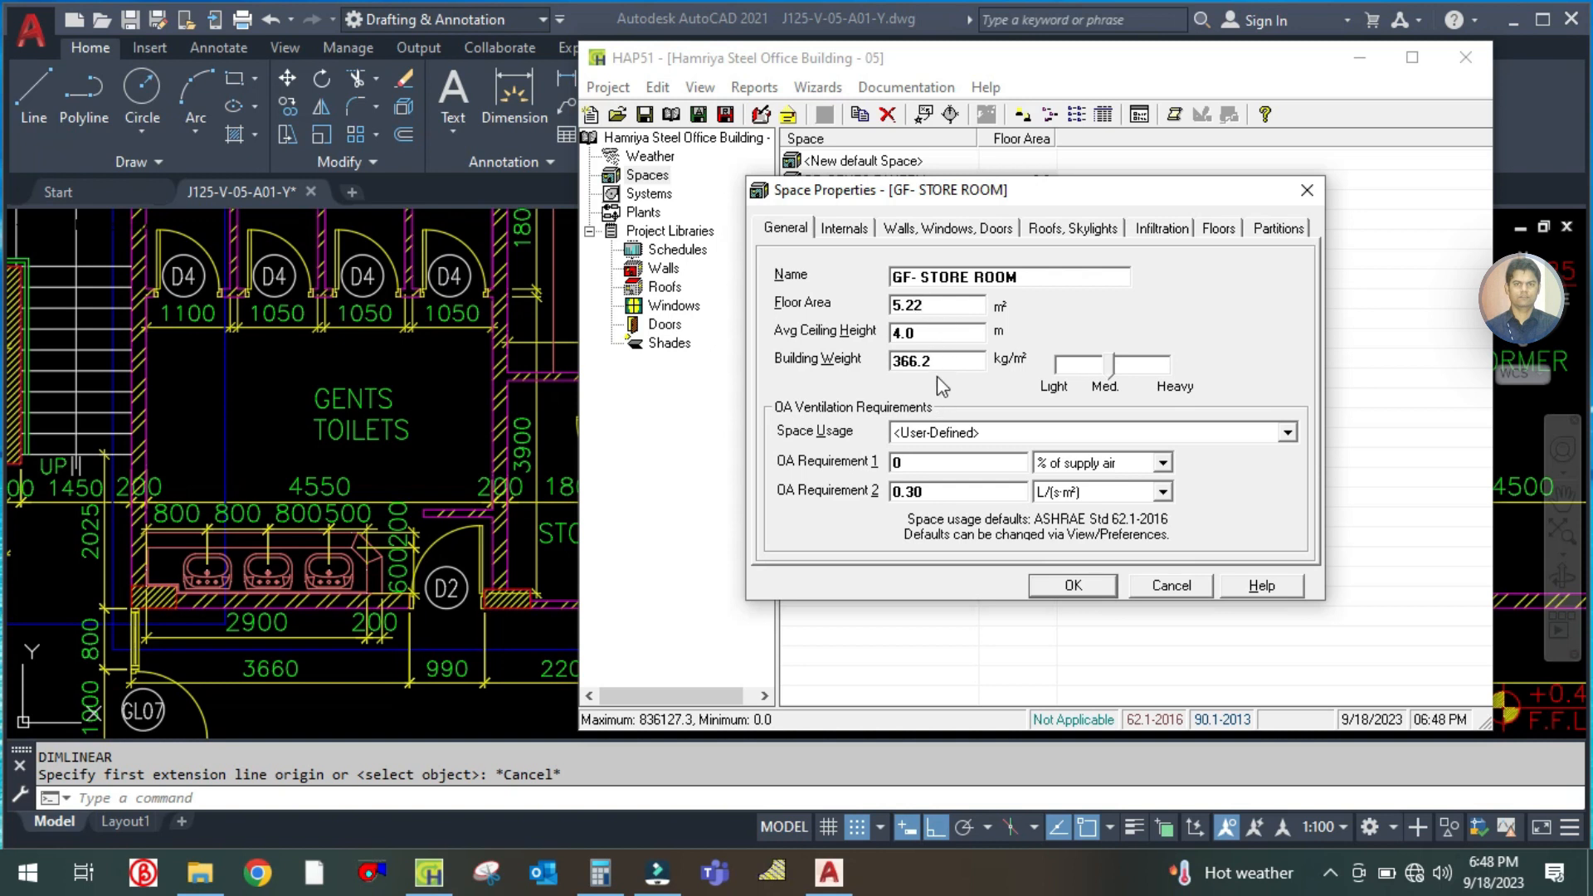
pyautogui.doubleClick(936, 336)
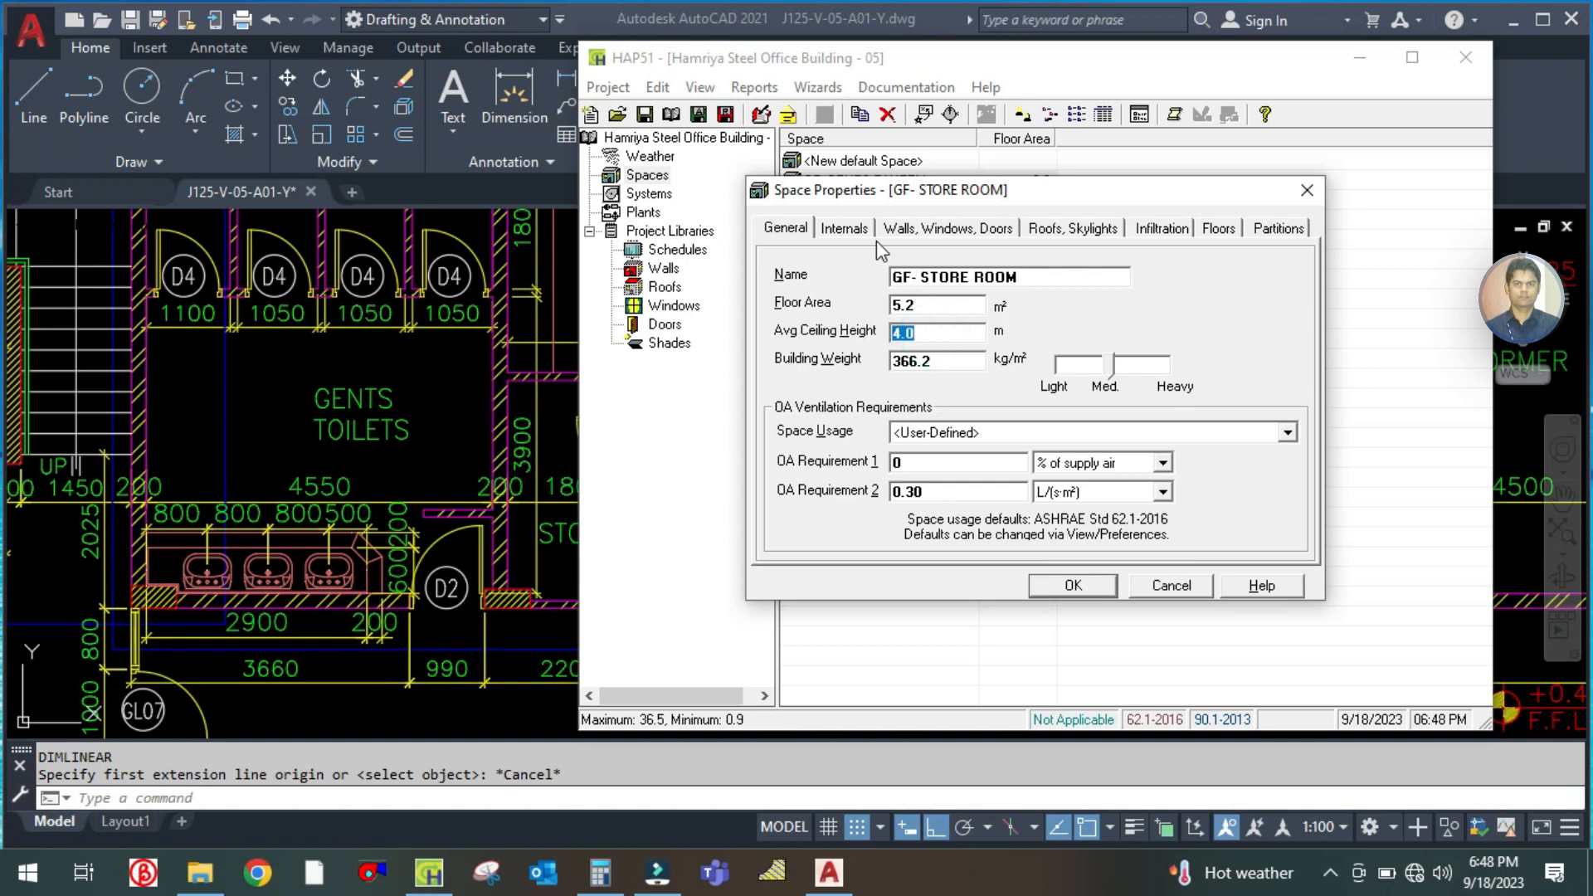
pyautogui.click(844, 227)
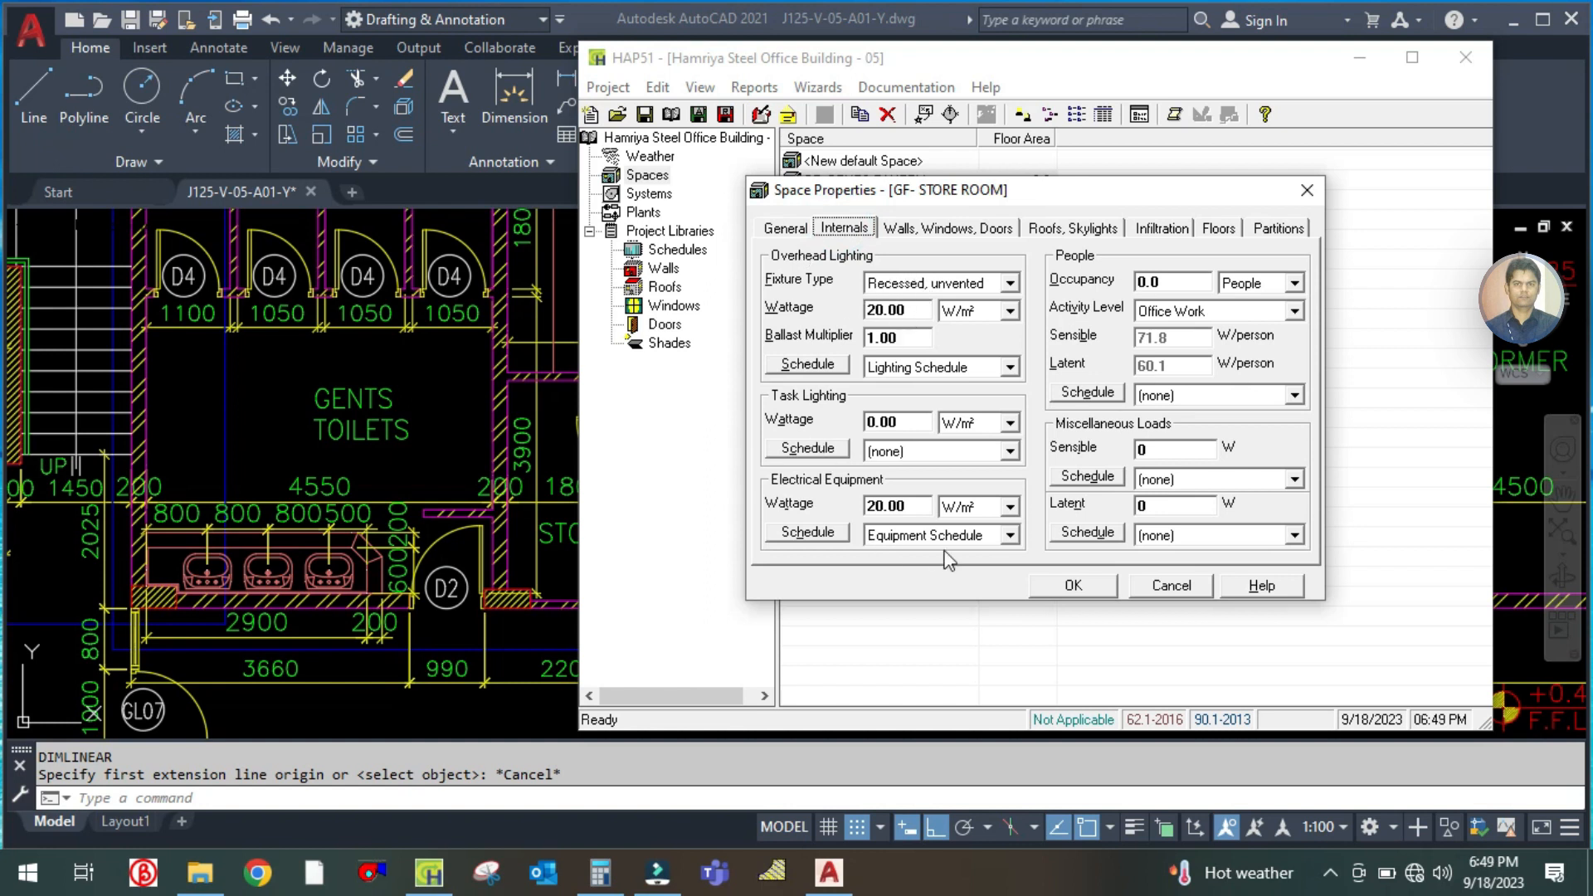
pyautogui.doubleClick(1179, 282)
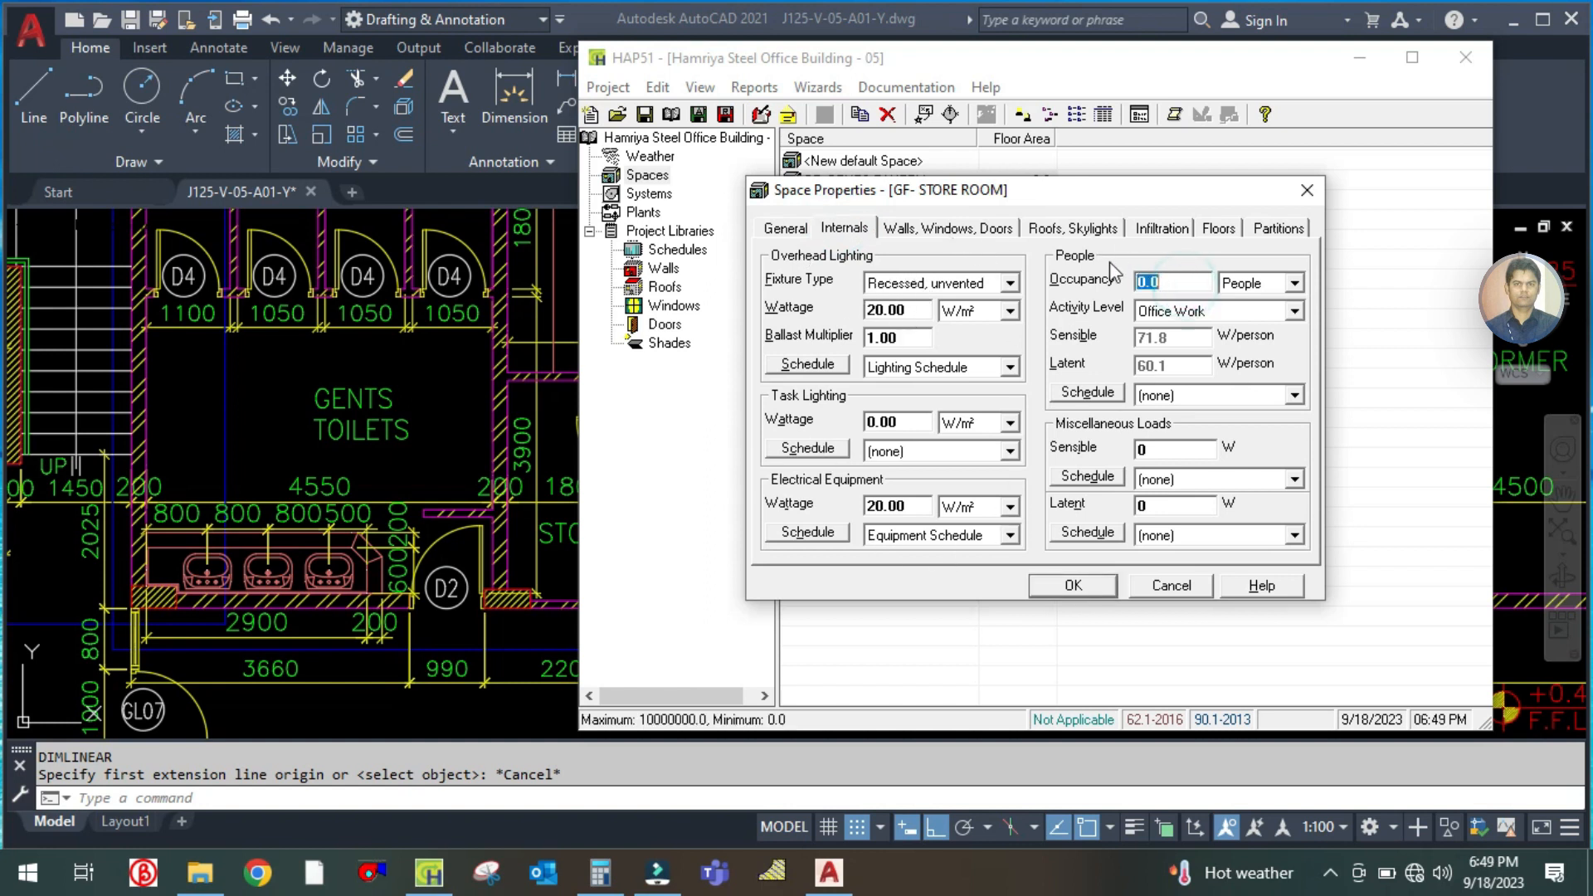
# Check the store's walls on the plan, then set its north wall exposure to not used and Window 1 to (none)
pyautogui.click(918, 234)
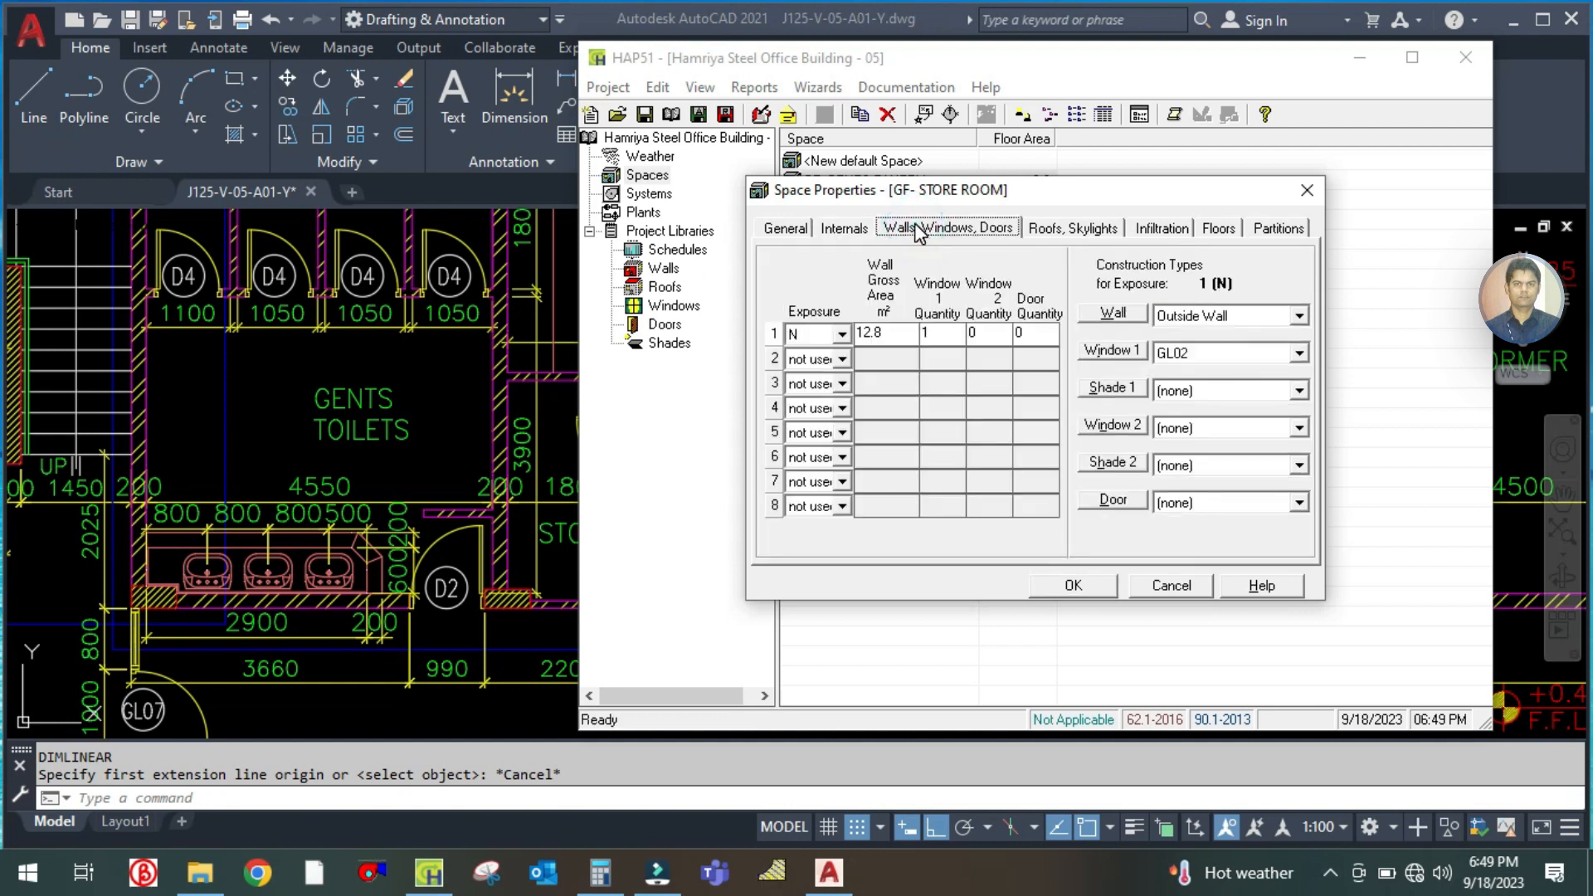
pyautogui.click(430, 397)
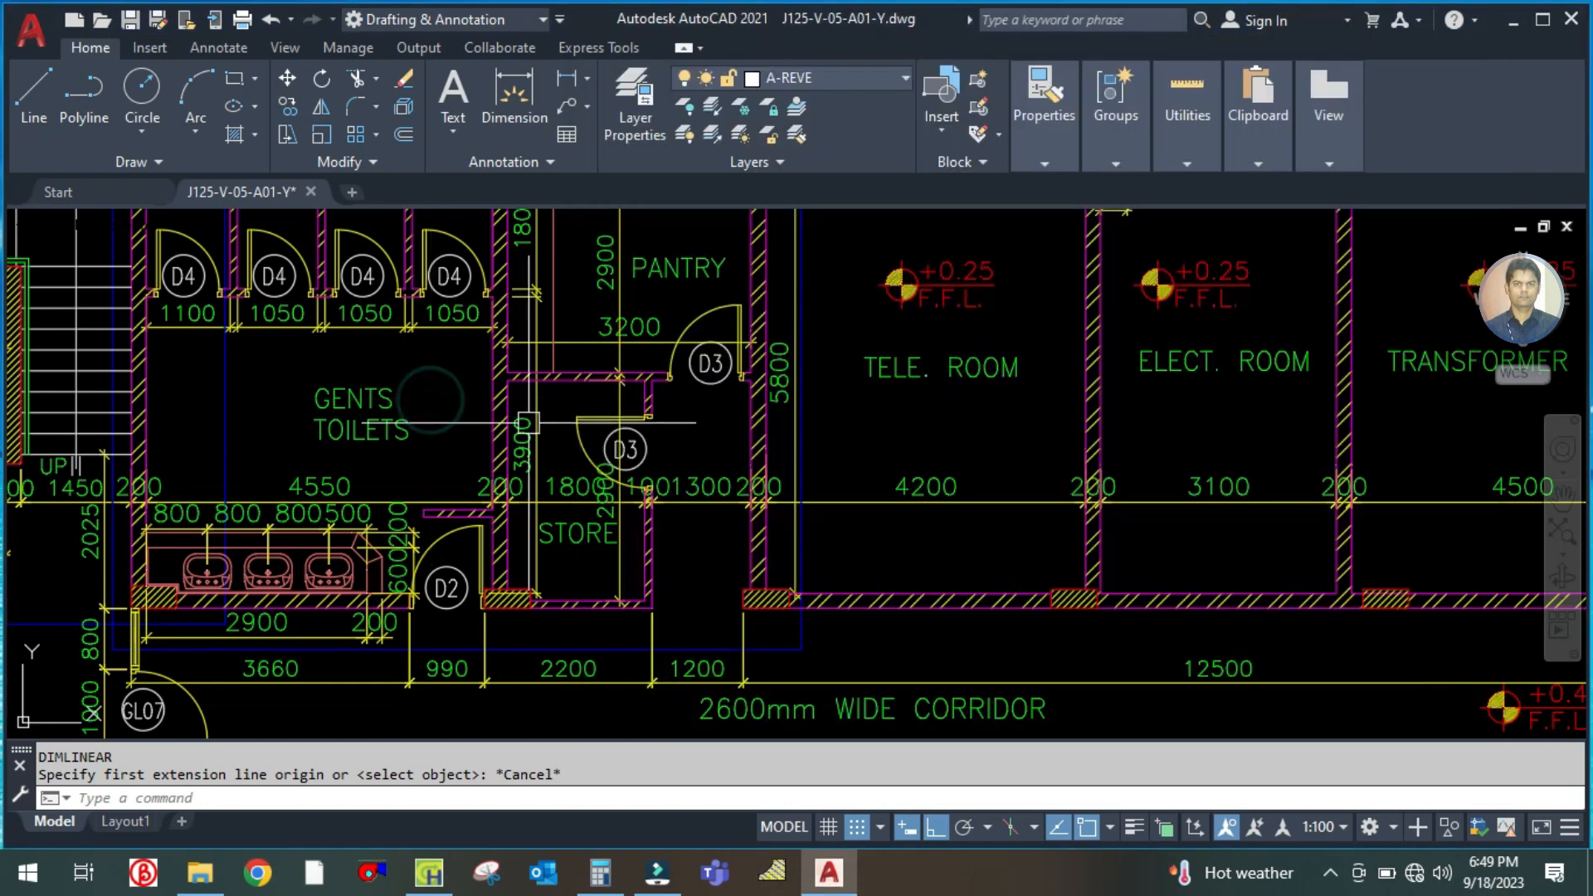
pyautogui.click(419, 885)
pyautogui.click(842, 333)
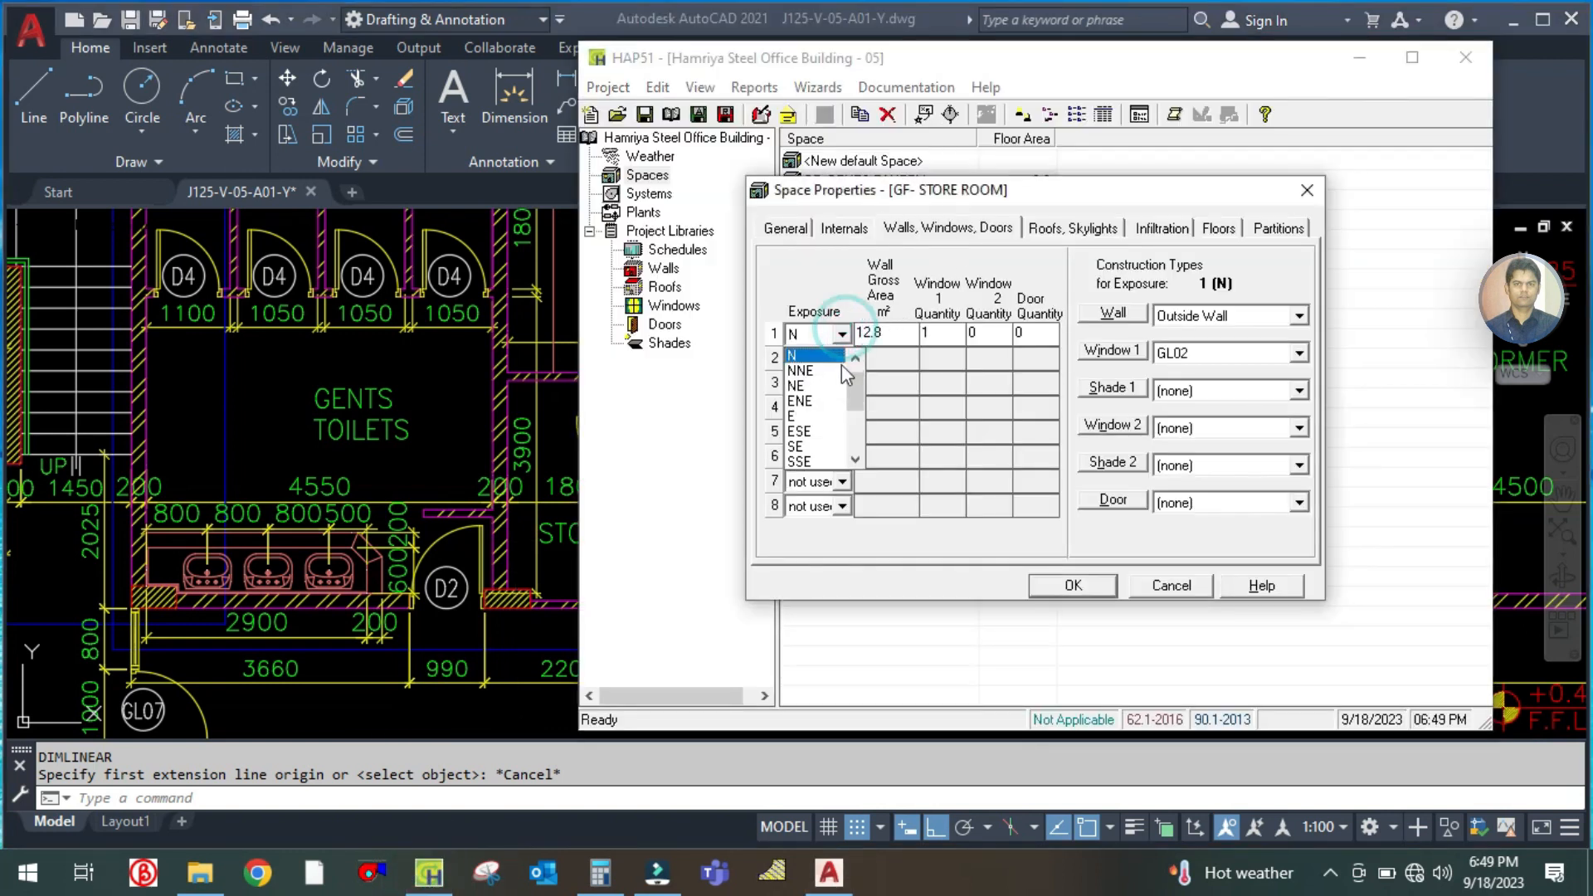
pyautogui.click(813, 357)
pyautogui.click(1207, 347)
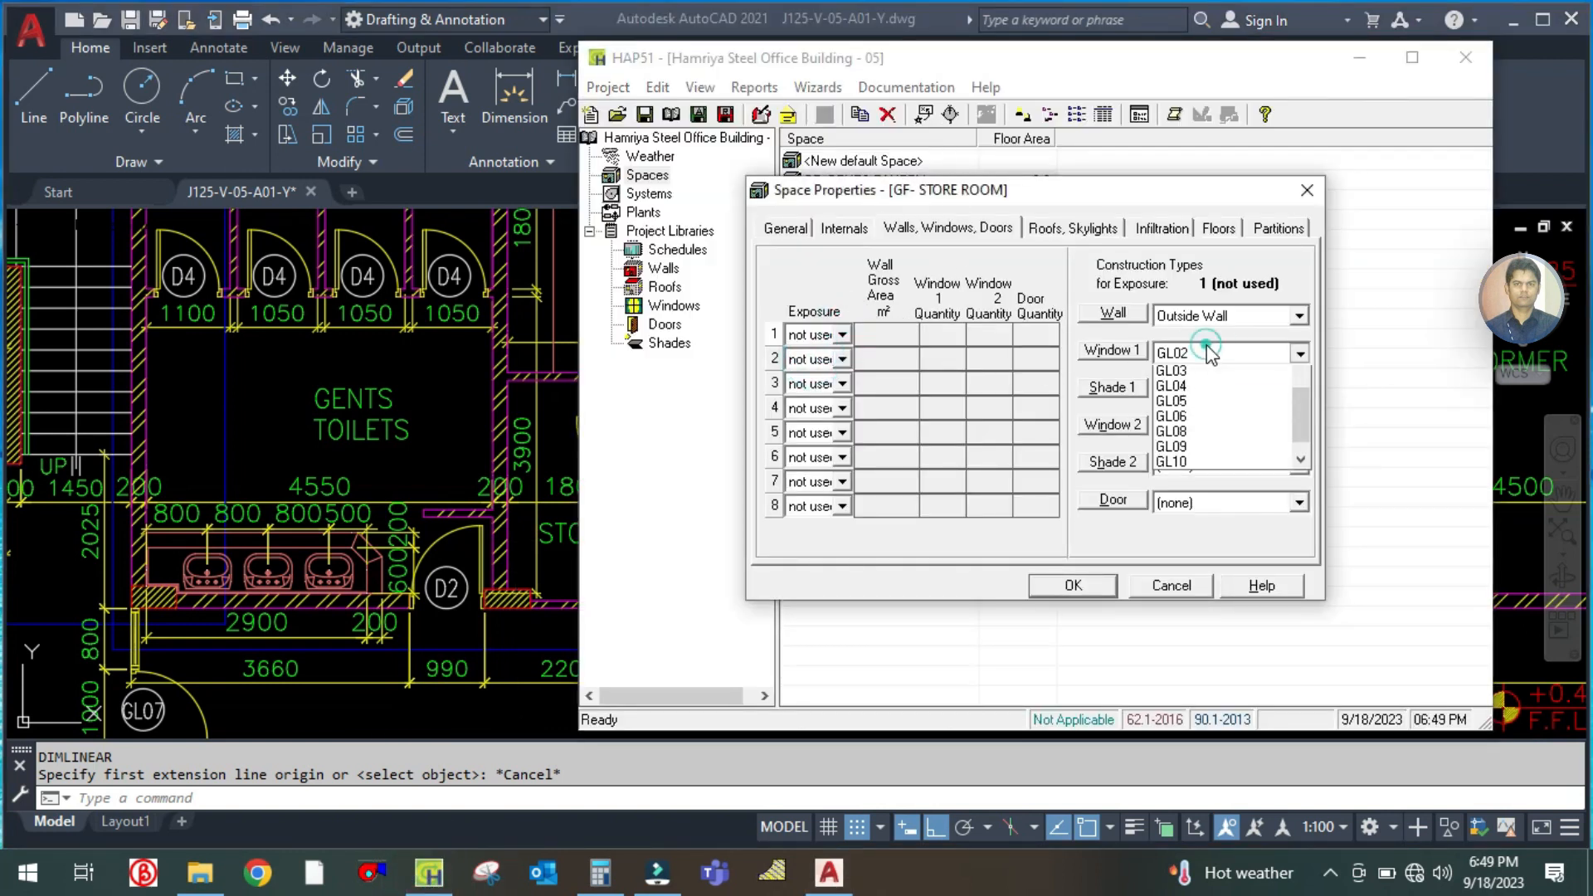
pyautogui.click(1191, 376)
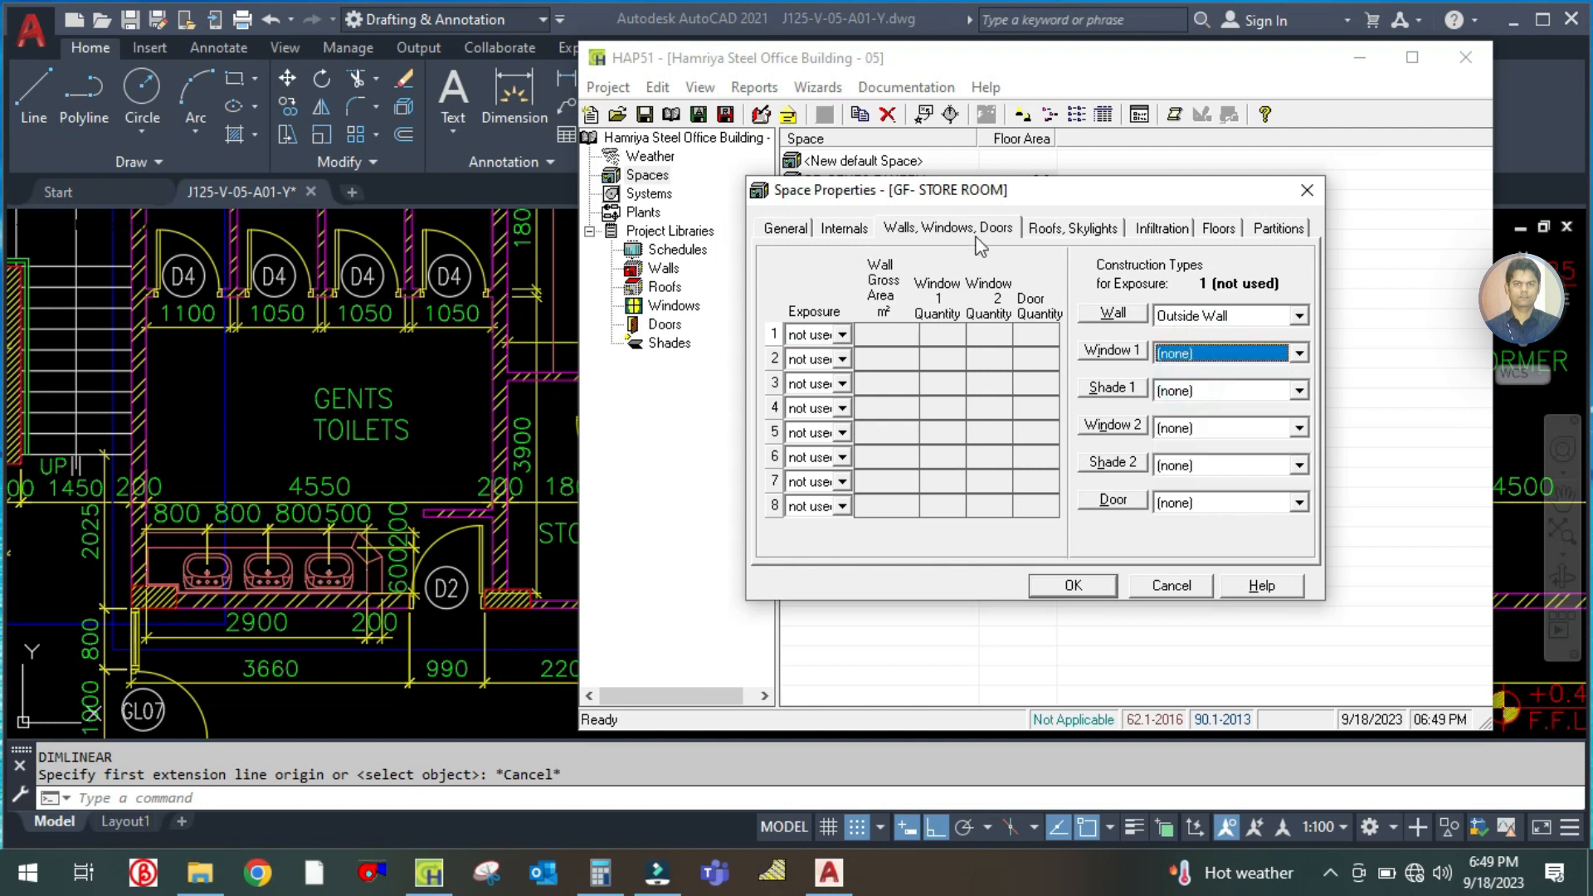
# Check the store room's general floor area and set its roof gross area to 5.2 m²
pyautogui.click(1053, 231)
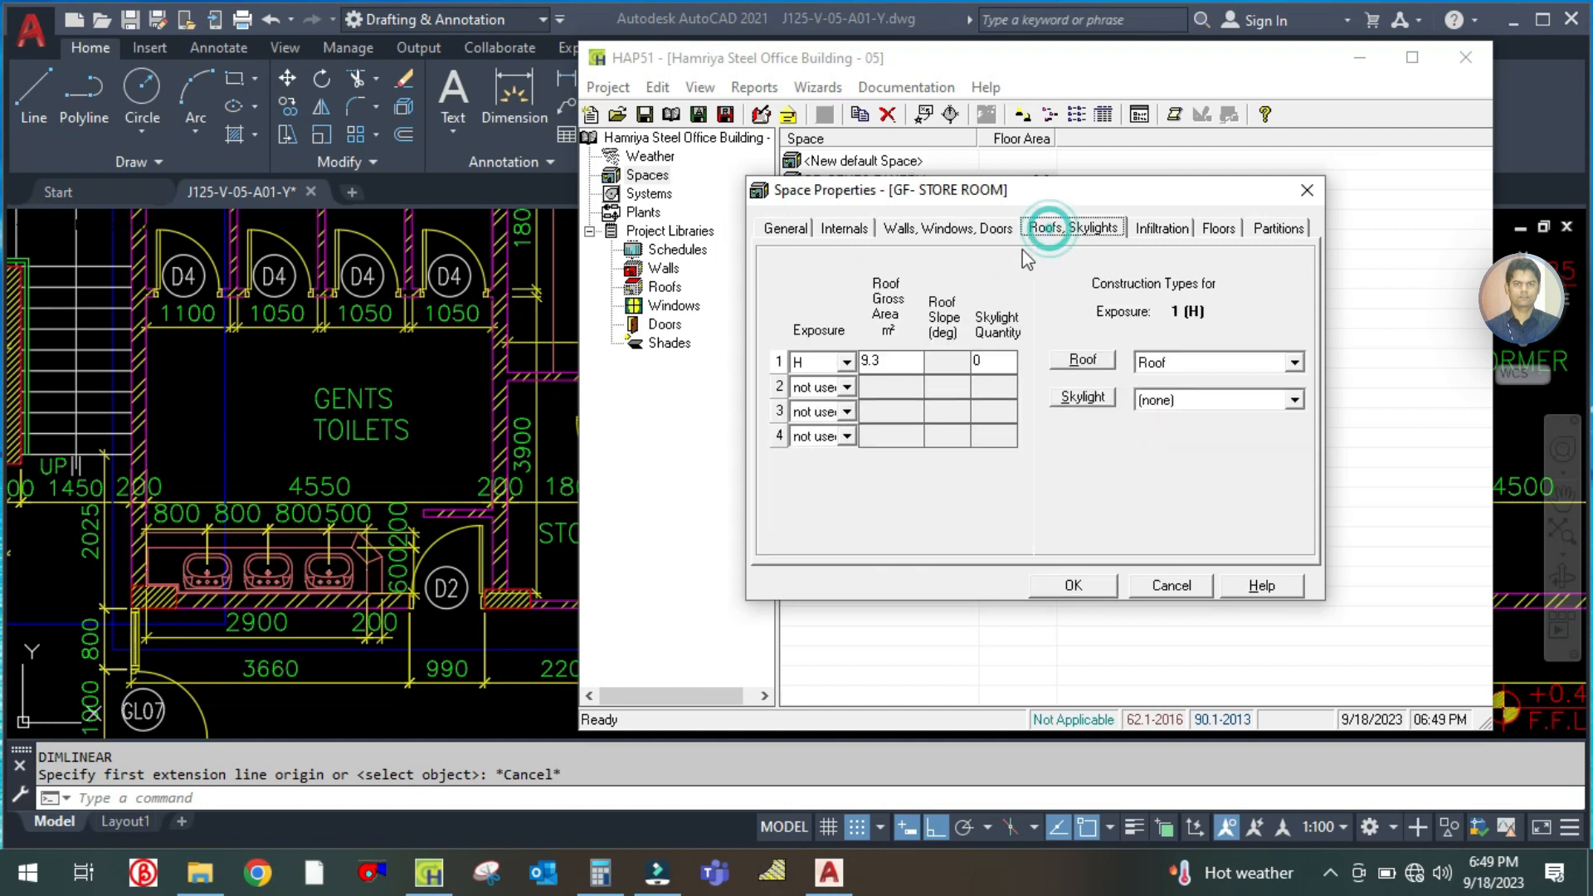
pyautogui.click(789, 229)
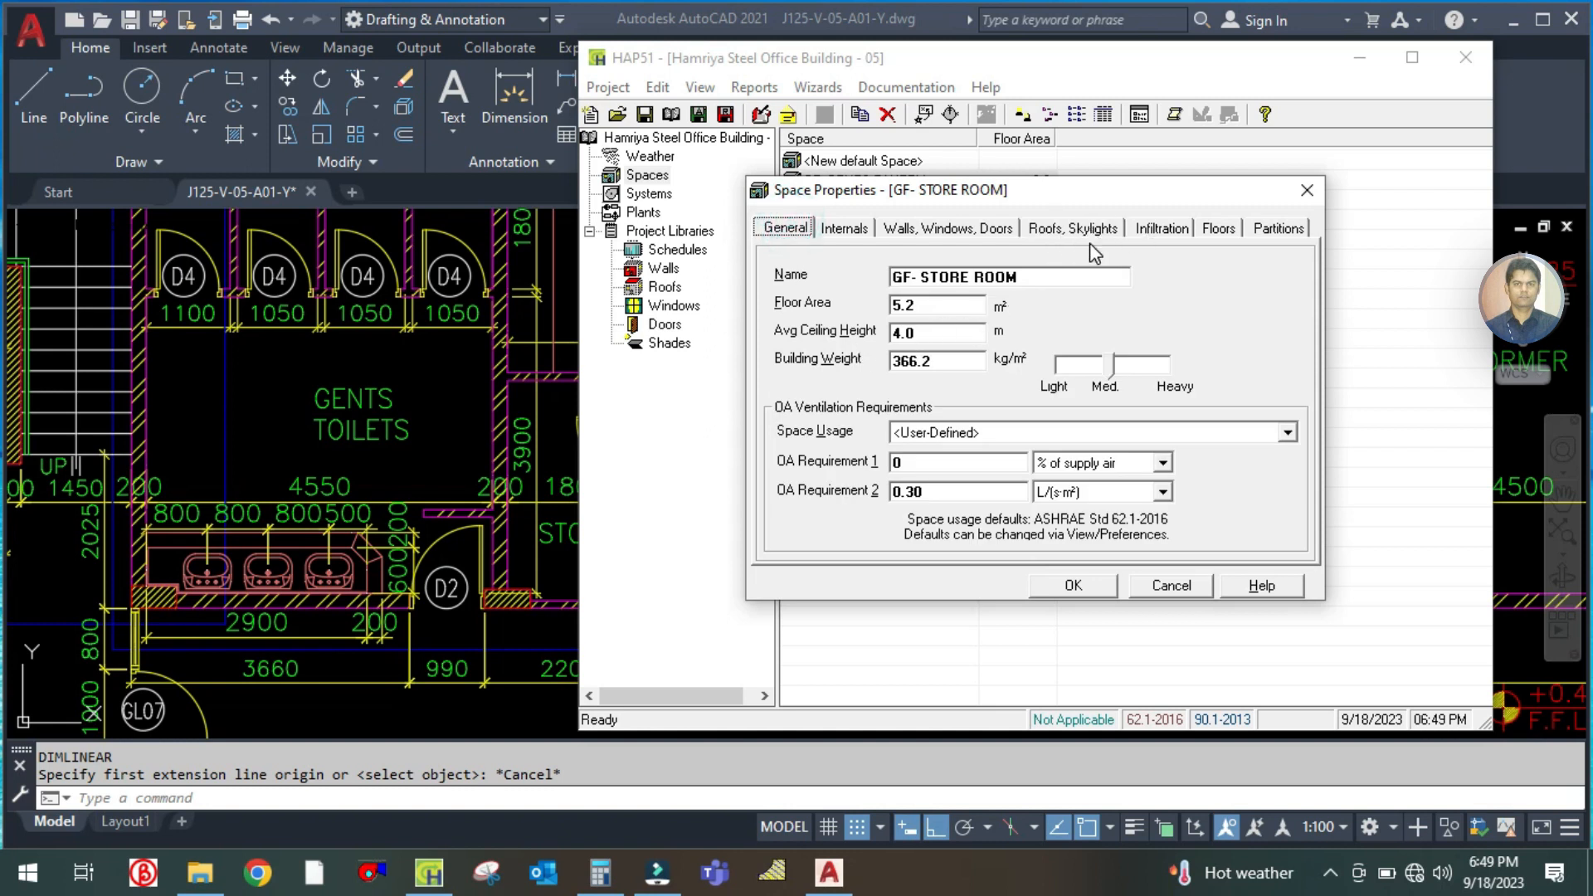
pyautogui.click(1072, 228)
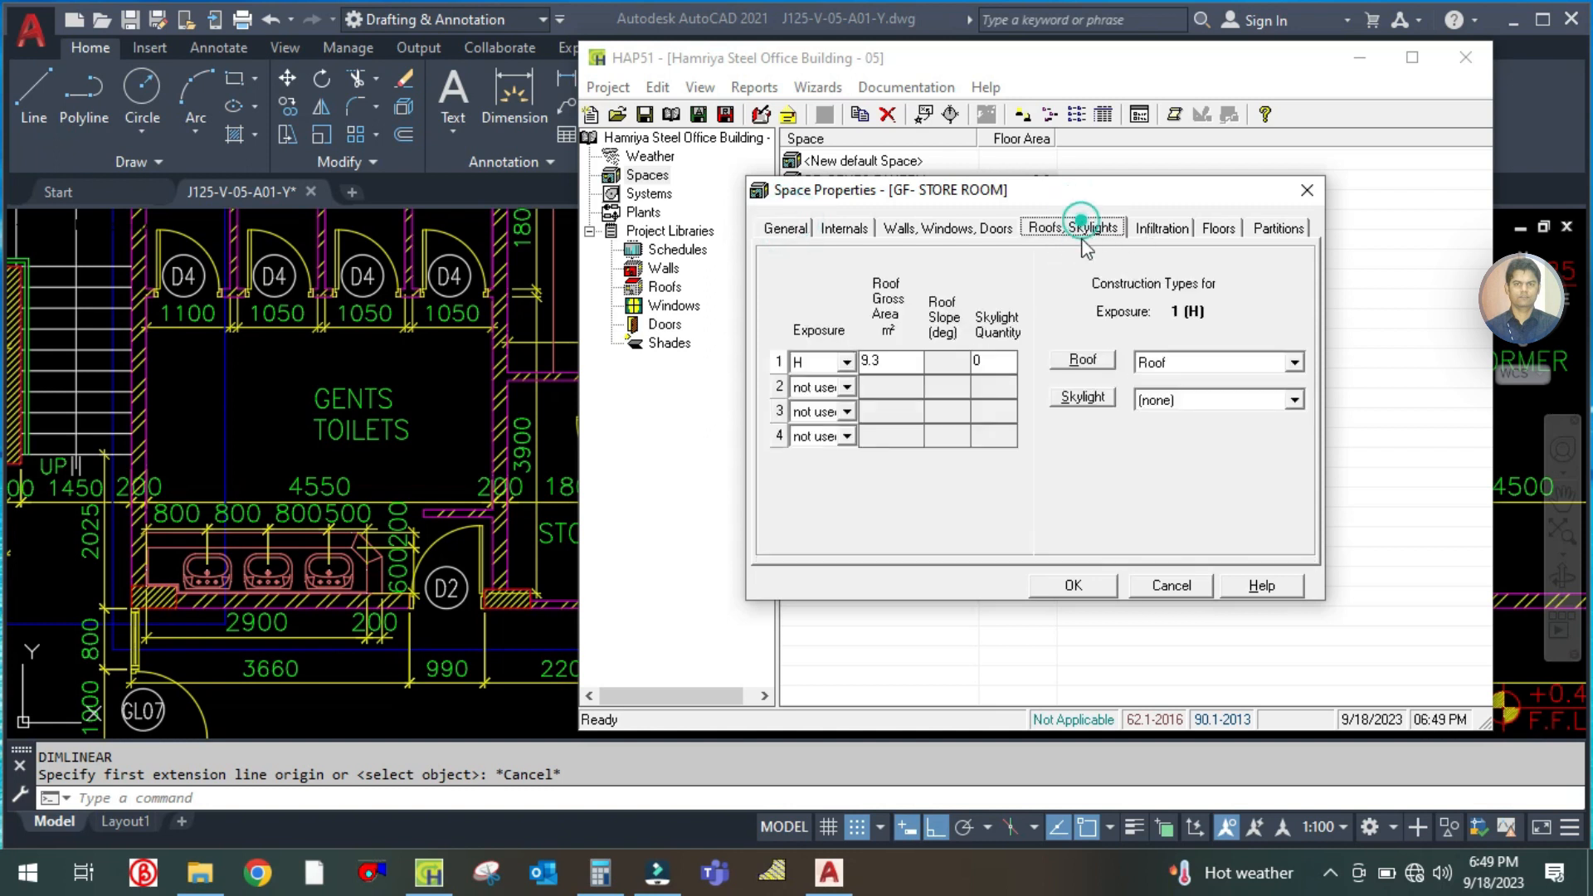
pyautogui.click(885, 363)
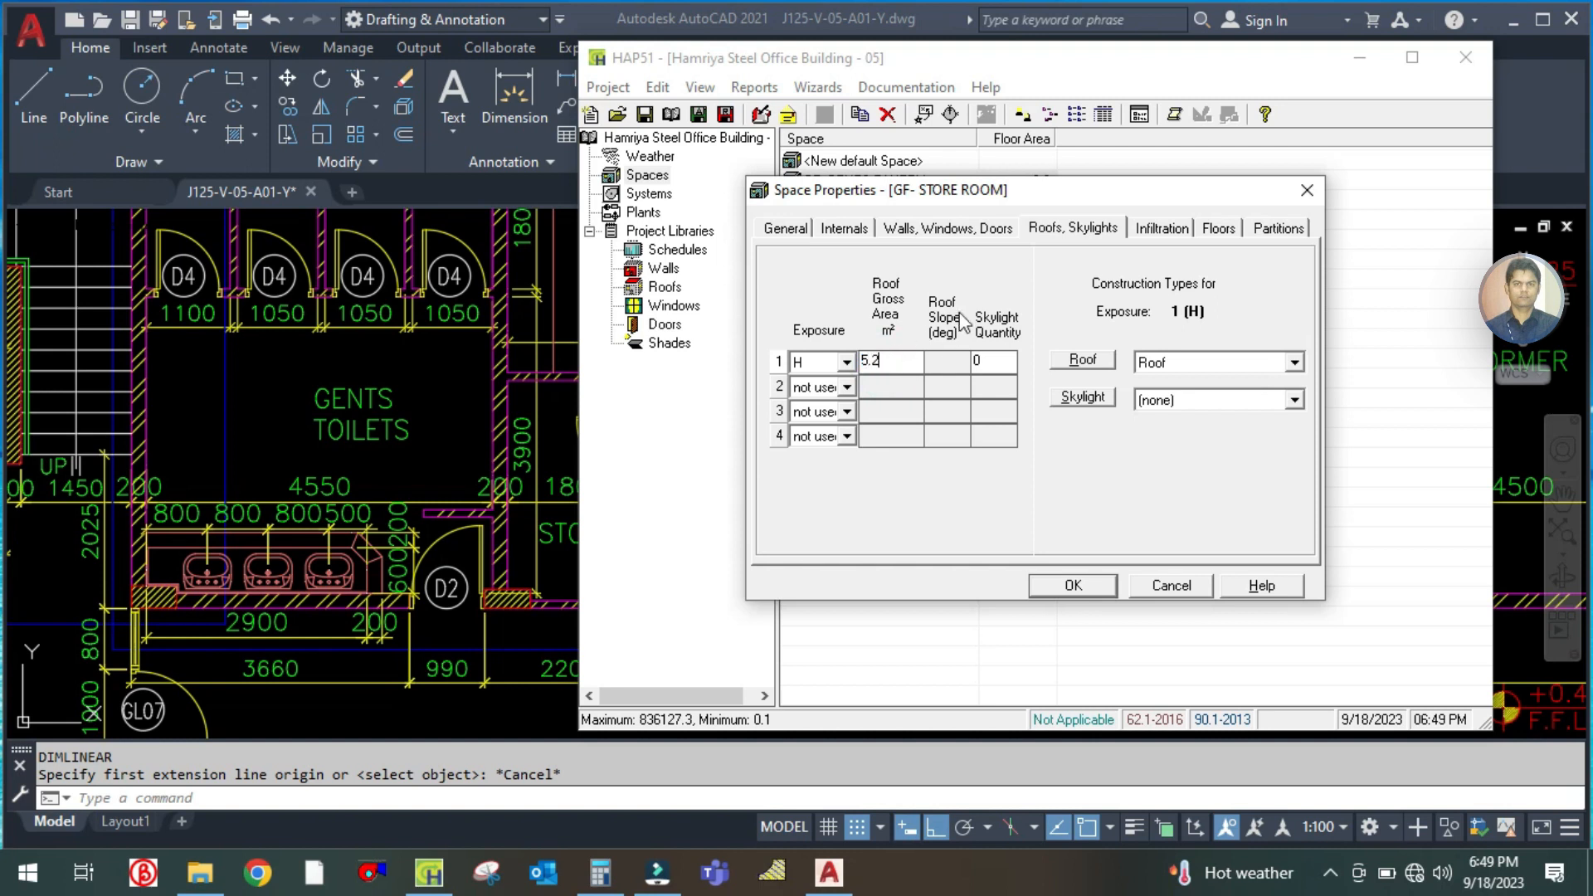
# Check the store room's slab-on-grade floor area, then set the Partition 1 wall area to 0 m²
pyautogui.click(1219, 230)
pyautogui.click(1074, 419)
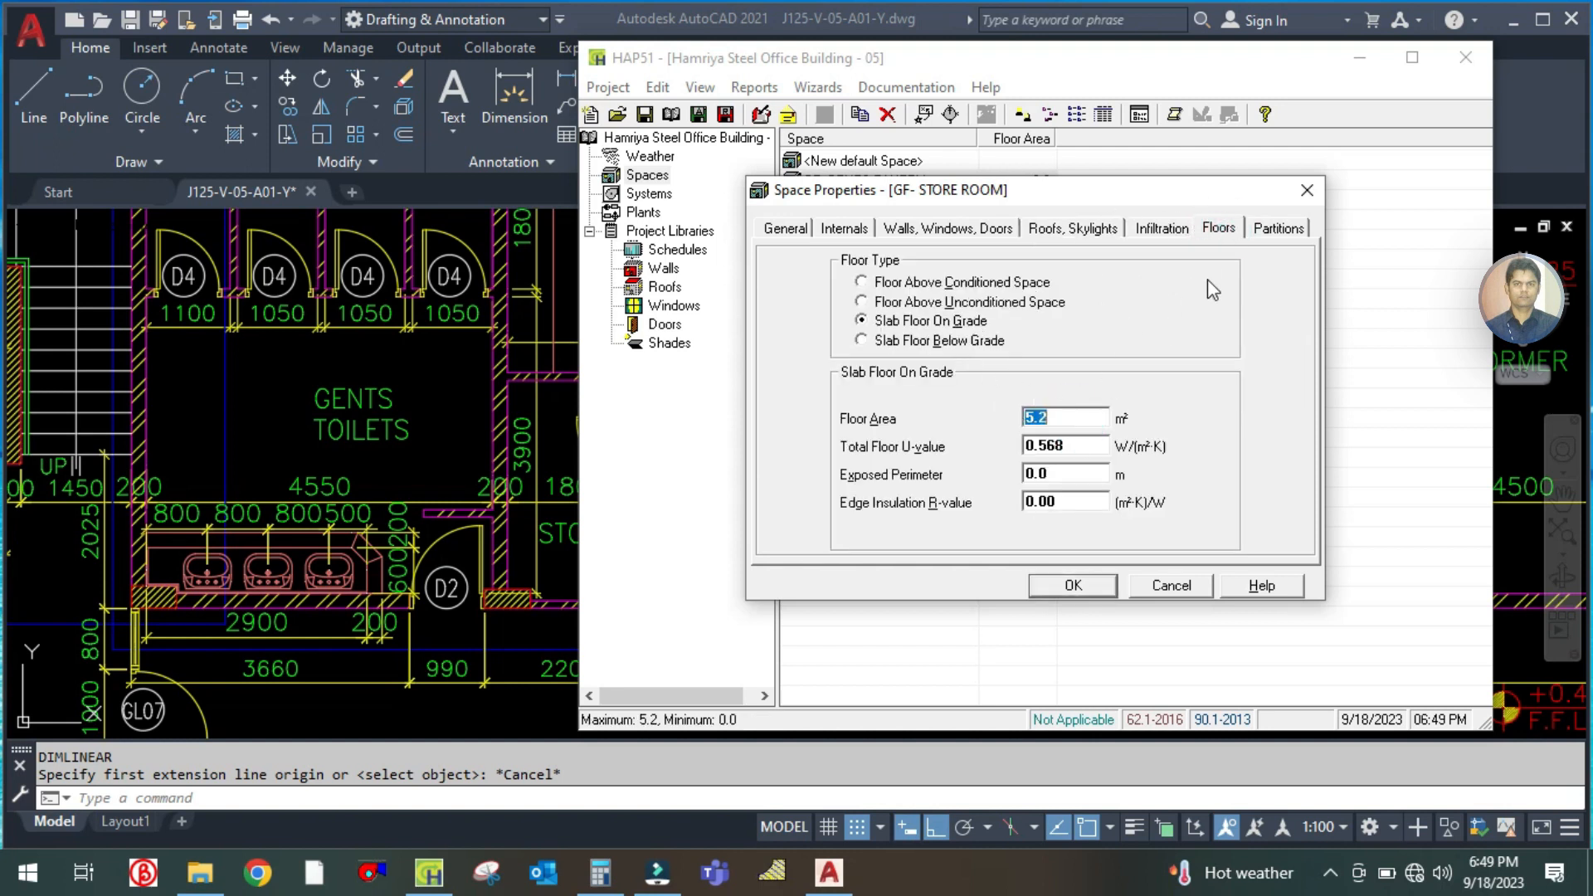
pyautogui.click(1270, 229)
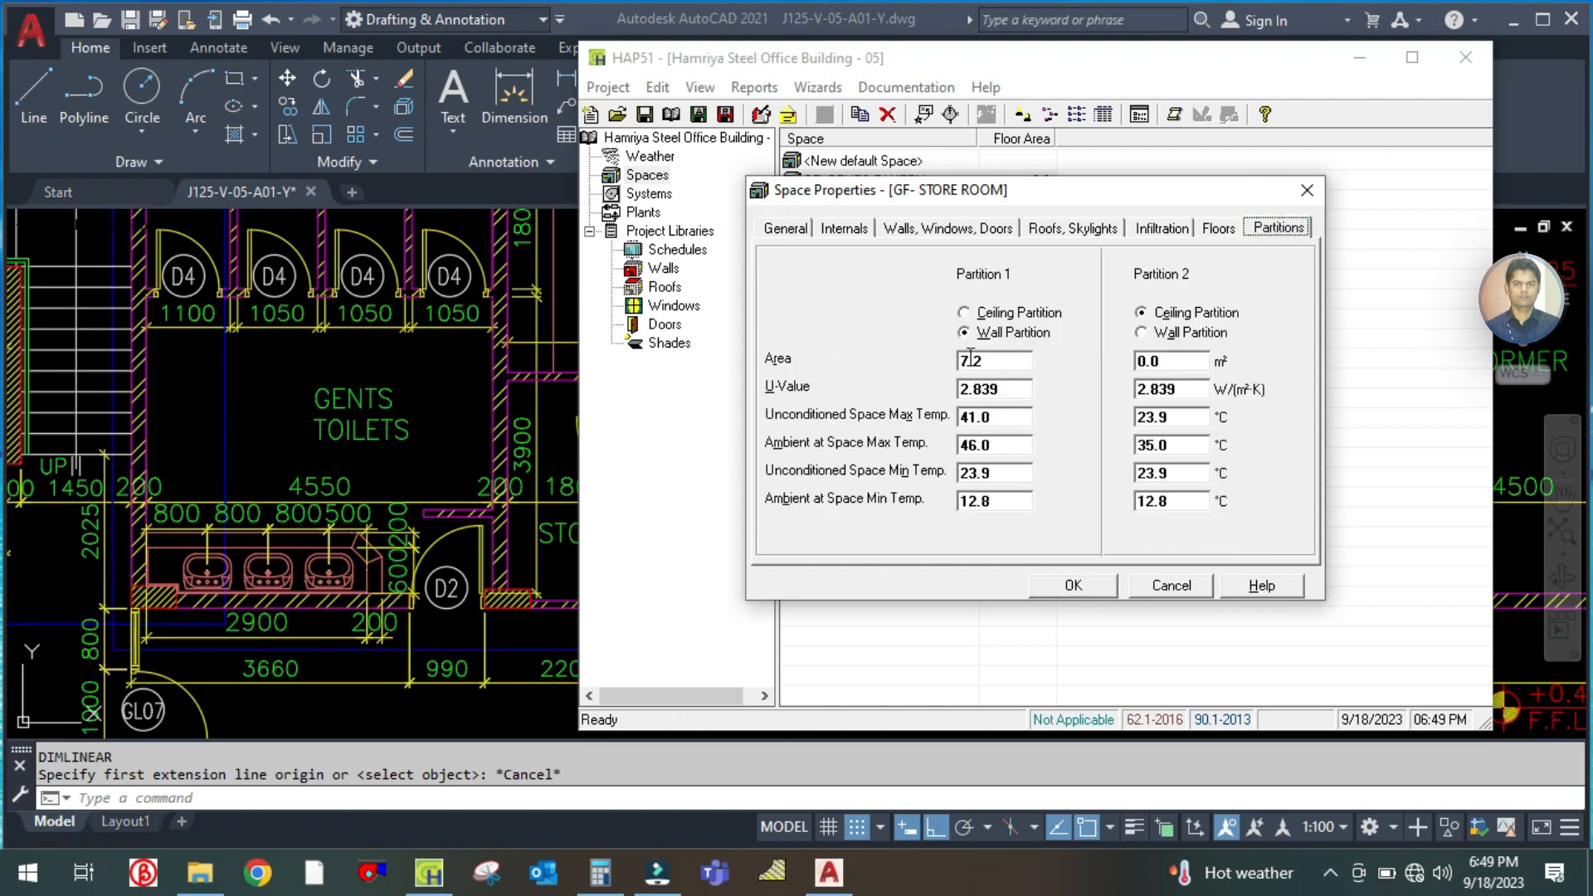
pyautogui.click(1011, 361)
pyautogui.write('0')
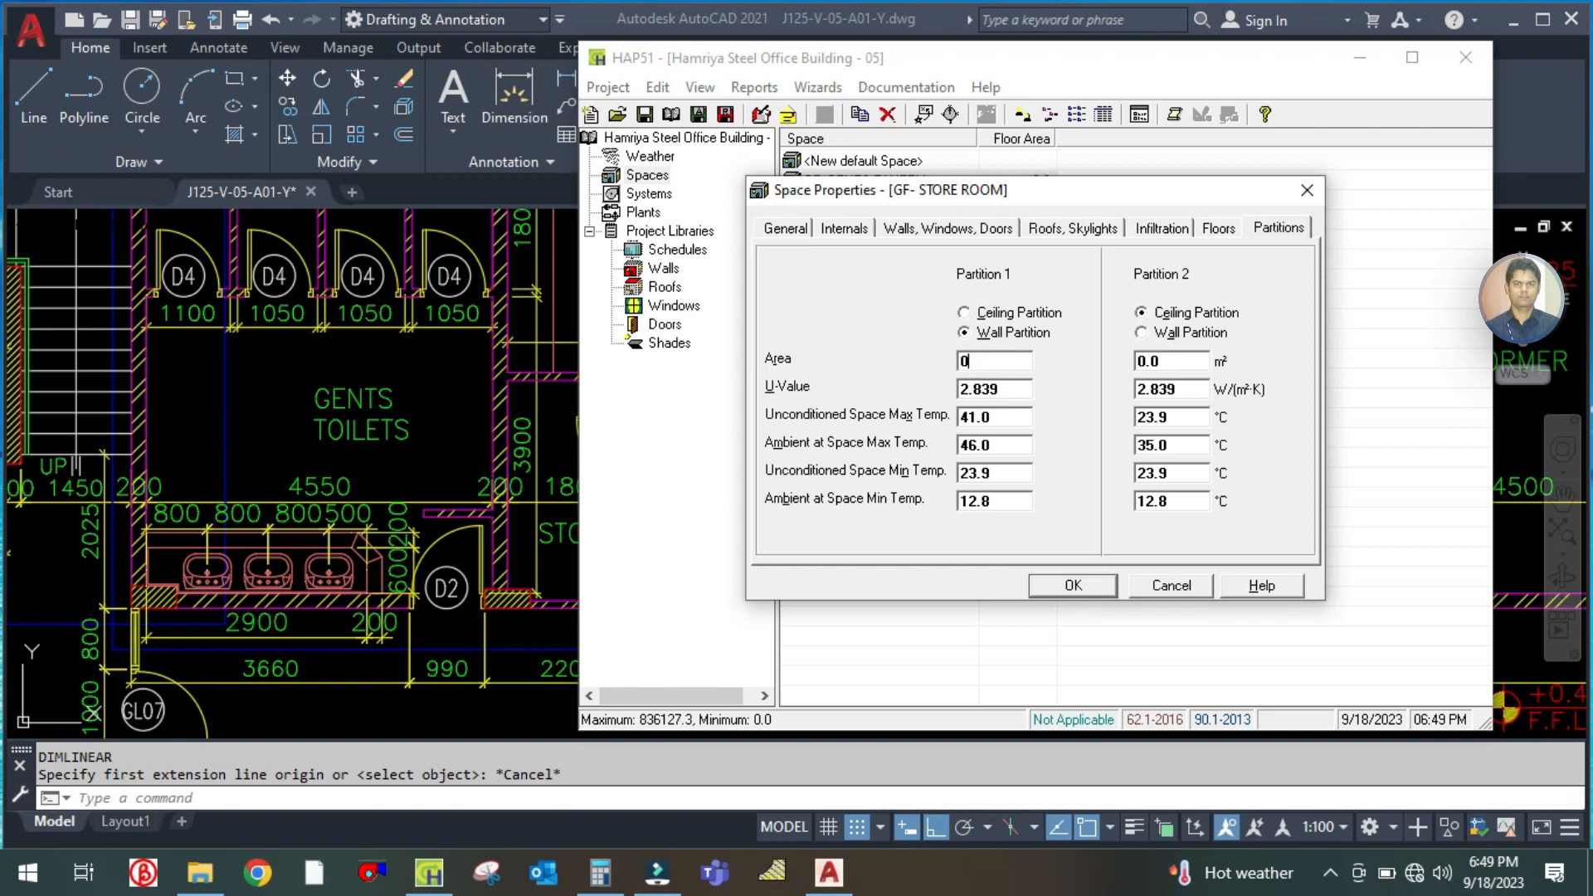
# Save the store room's space properties and locate the tele room on the ground-floor plan in AutoCAD
pyautogui.click(1073, 588)
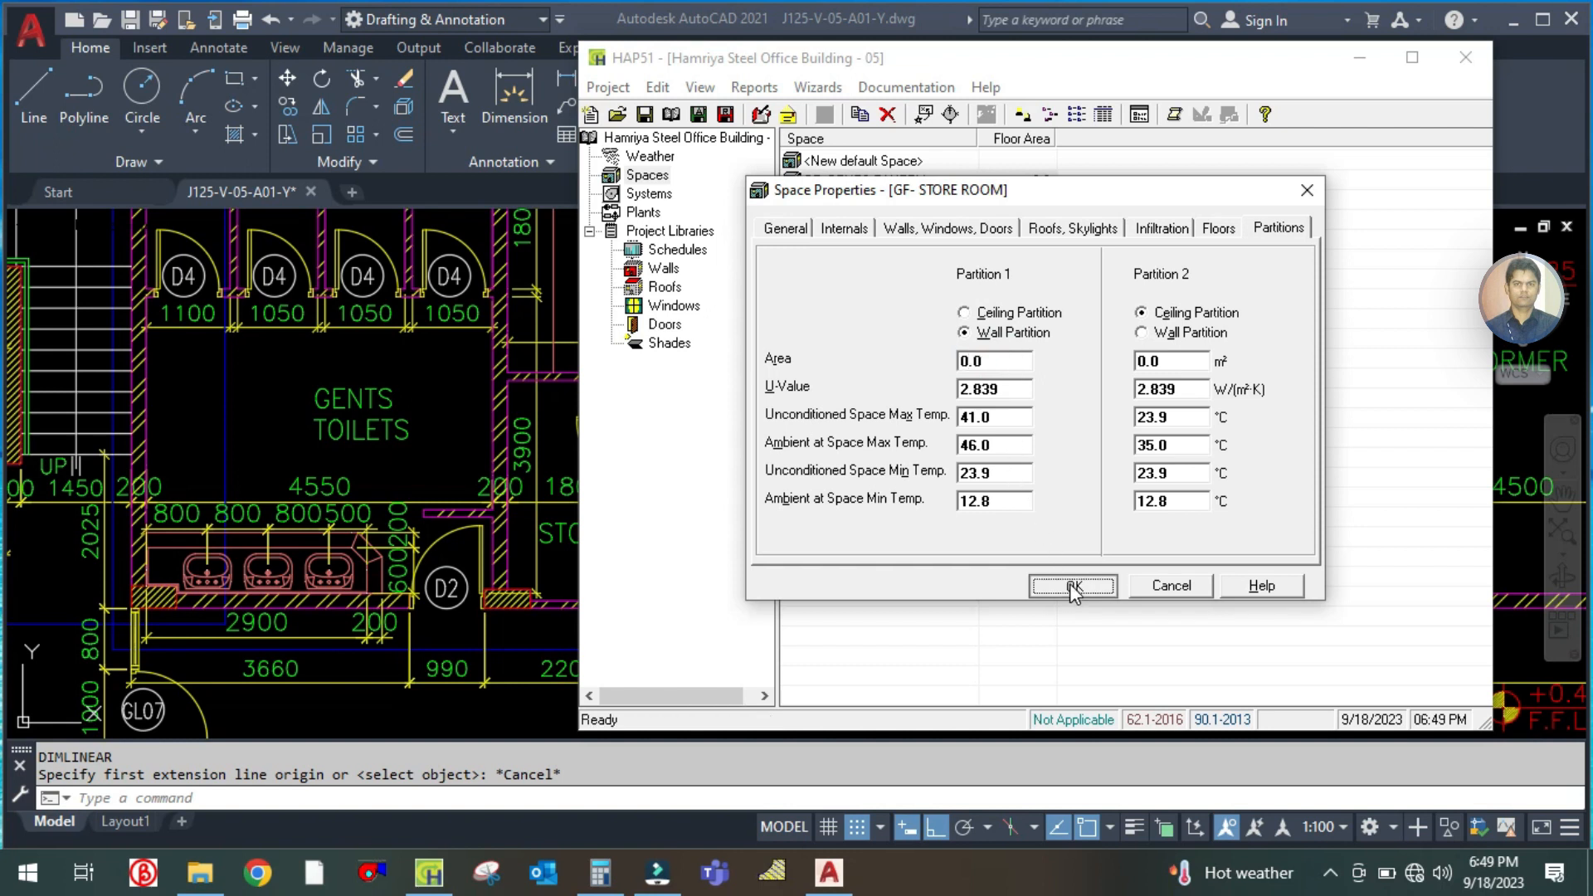
pyautogui.click(439, 445)
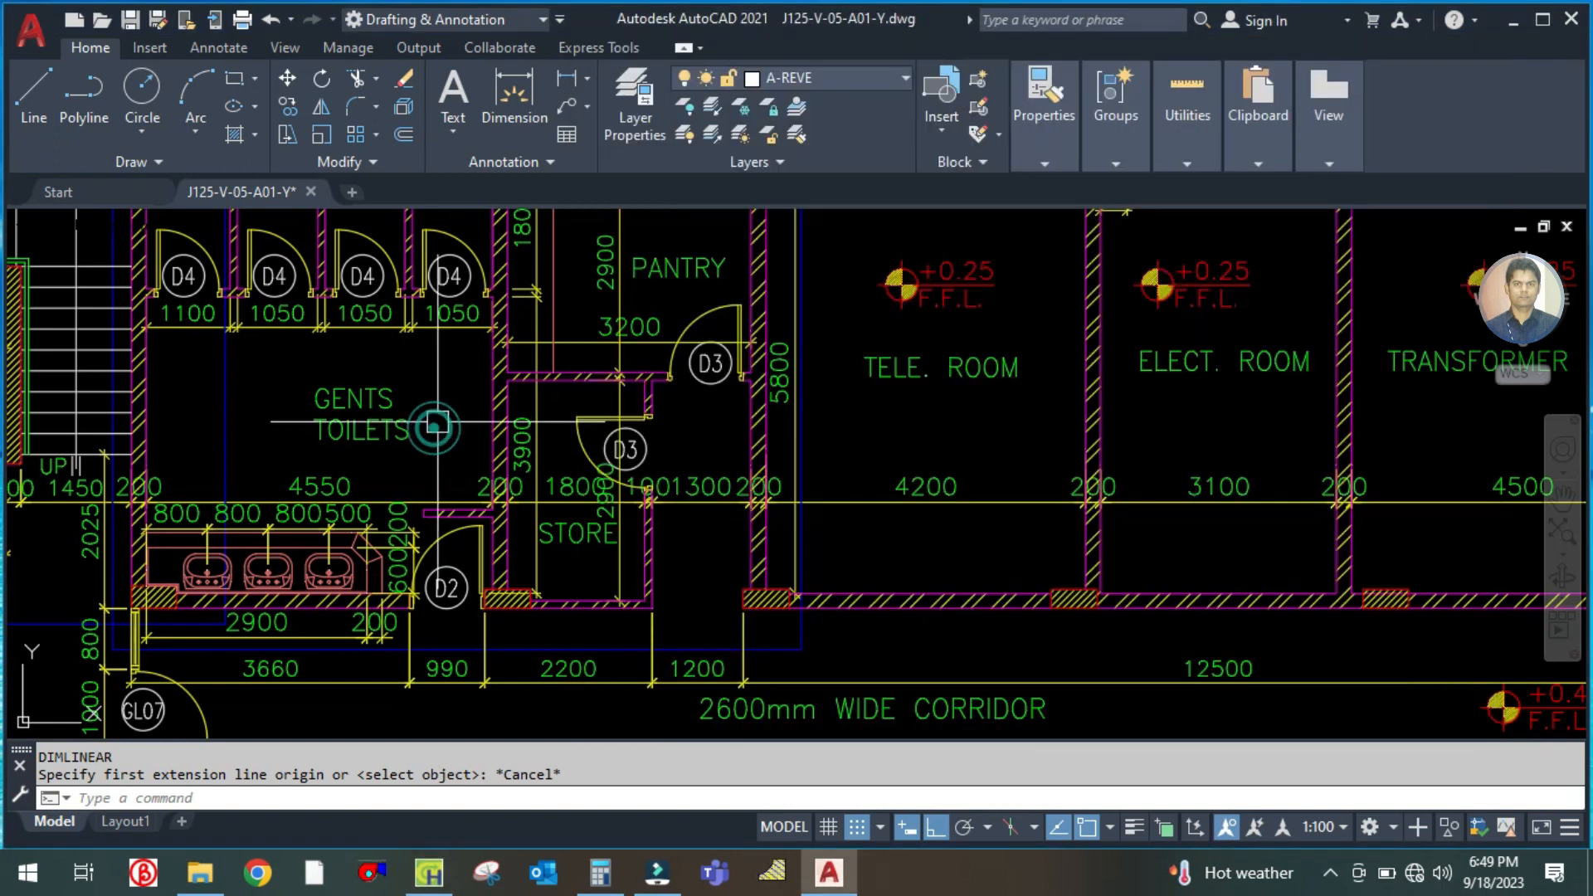
pyautogui.scroll(-2, 569, 572)
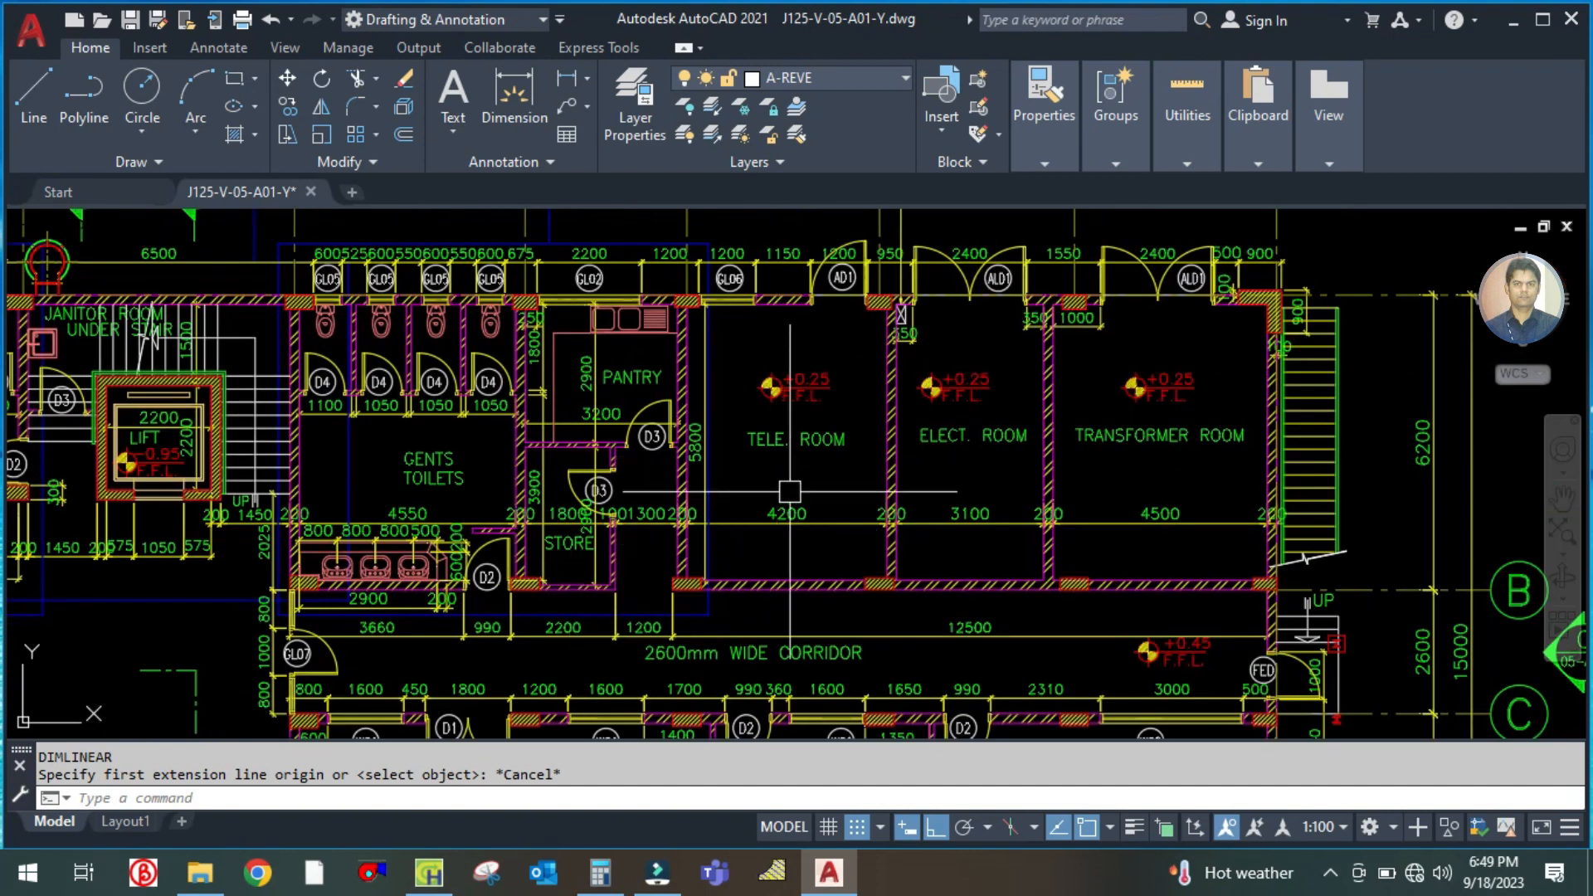
pyautogui.scroll(2, 794, 493)
pyautogui.scroll(-5, 830, 515)
pyautogui.middleClick(759, 547)
pyautogui.middleClick(759, 547)
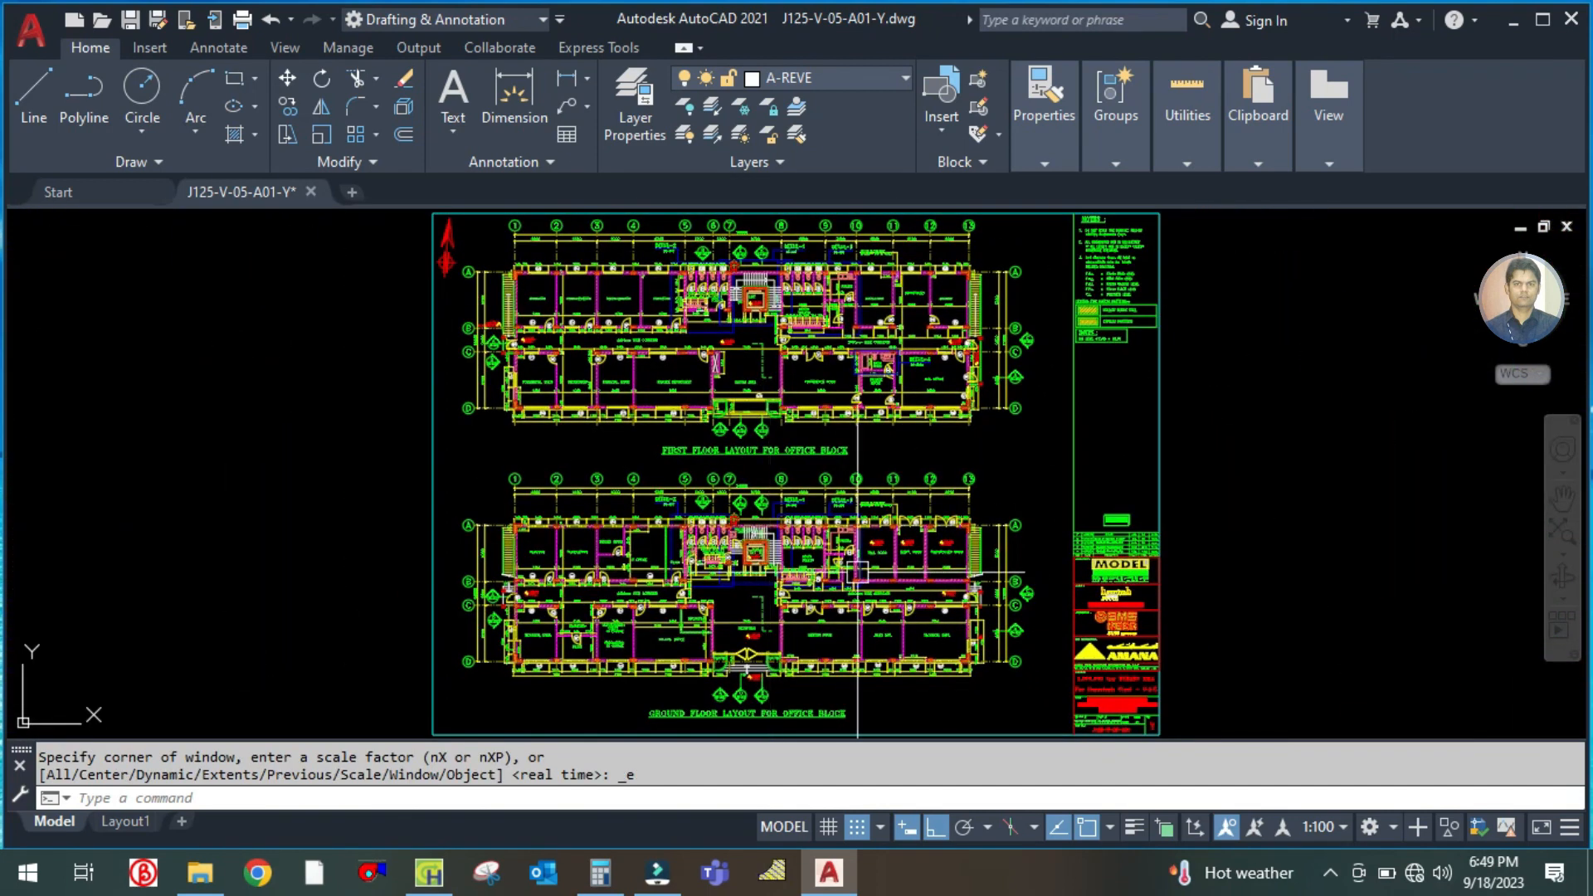
pyautogui.scroll(8, 871, 564)
pyautogui.moveTo(1003, 573); pyautogui.dragTo(779, 549)
pyautogui.scroll(2, 783, 536)
pyautogui.scroll(-2, 784, 536)
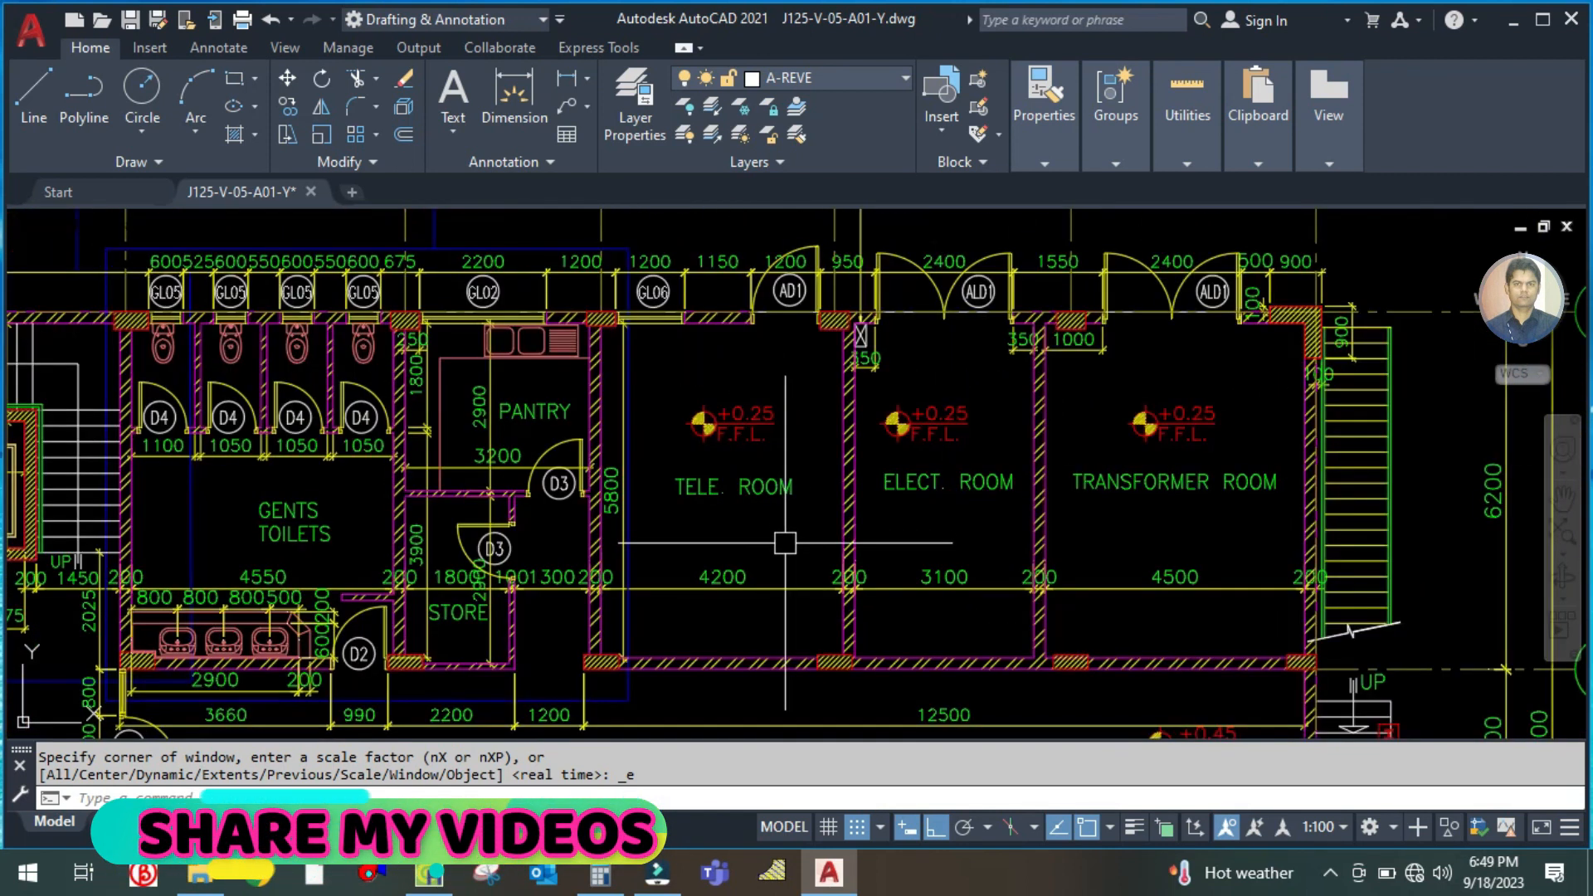
# In HAP, duplicate the GF- GENTS PANTRY space and name the copy GF- TELECOM ROOM
pyautogui.click(429, 873)
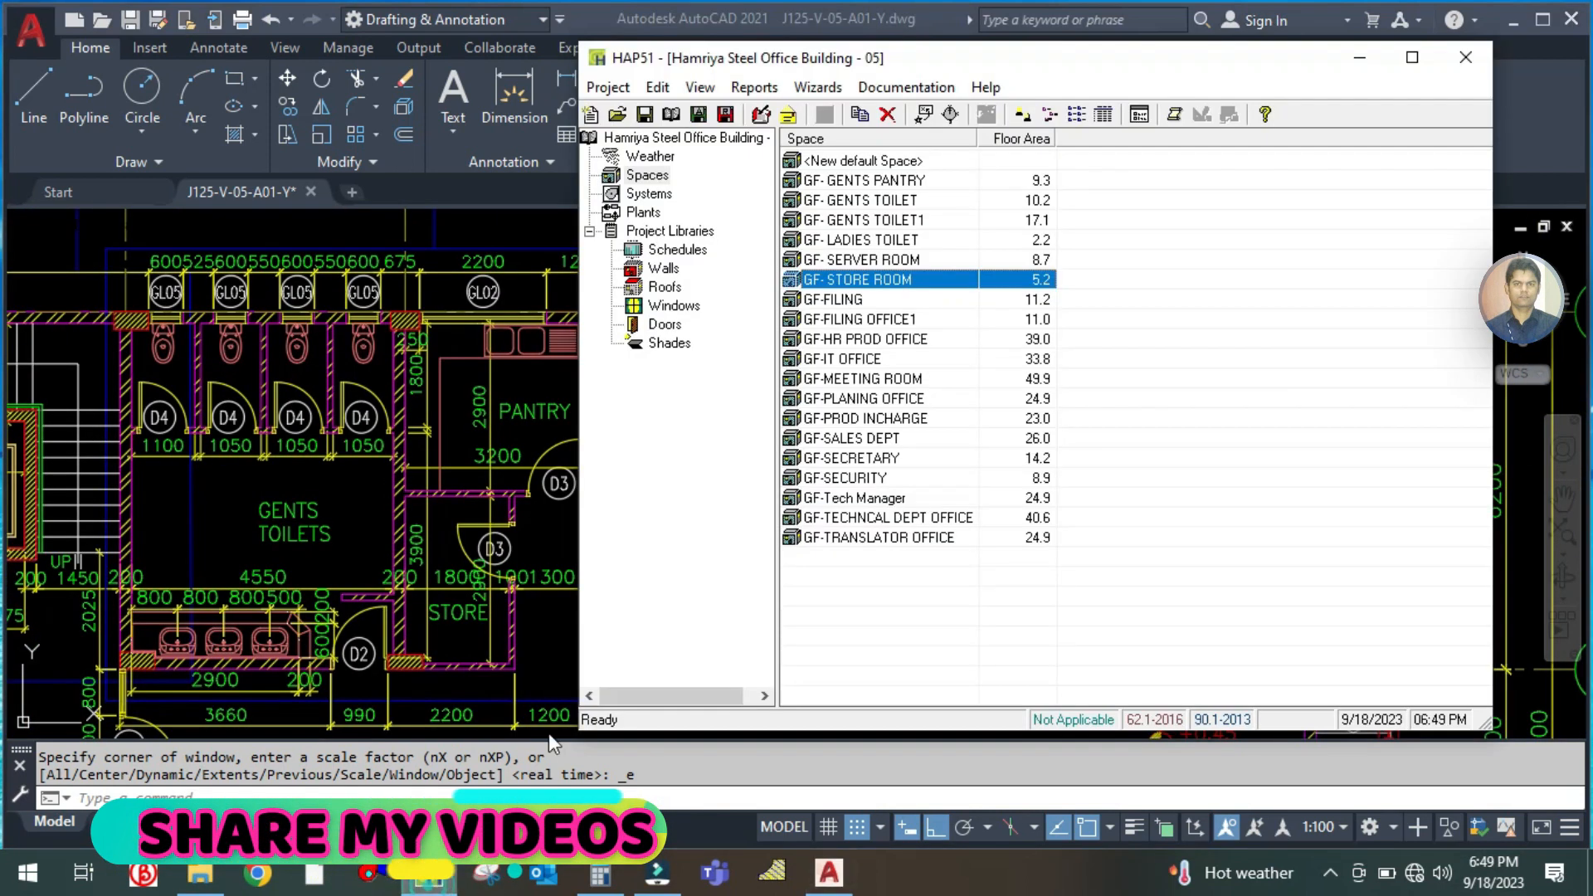
pyautogui.rightClick(885, 275)
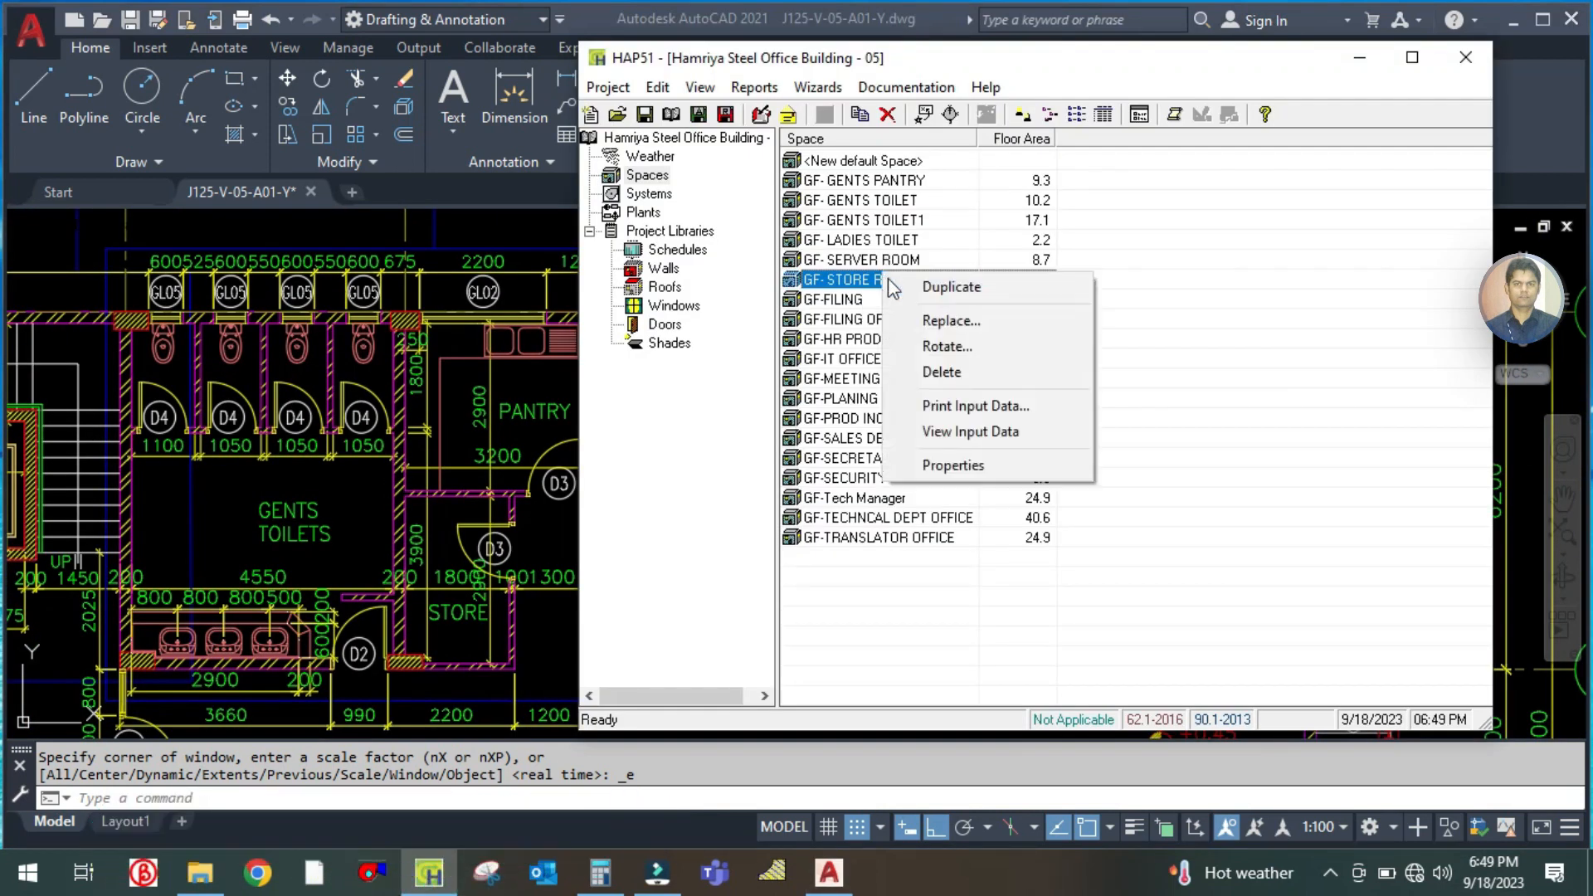
pyautogui.click(1279, 506)
pyautogui.rightClick(914, 184)
pyautogui.click(976, 197)
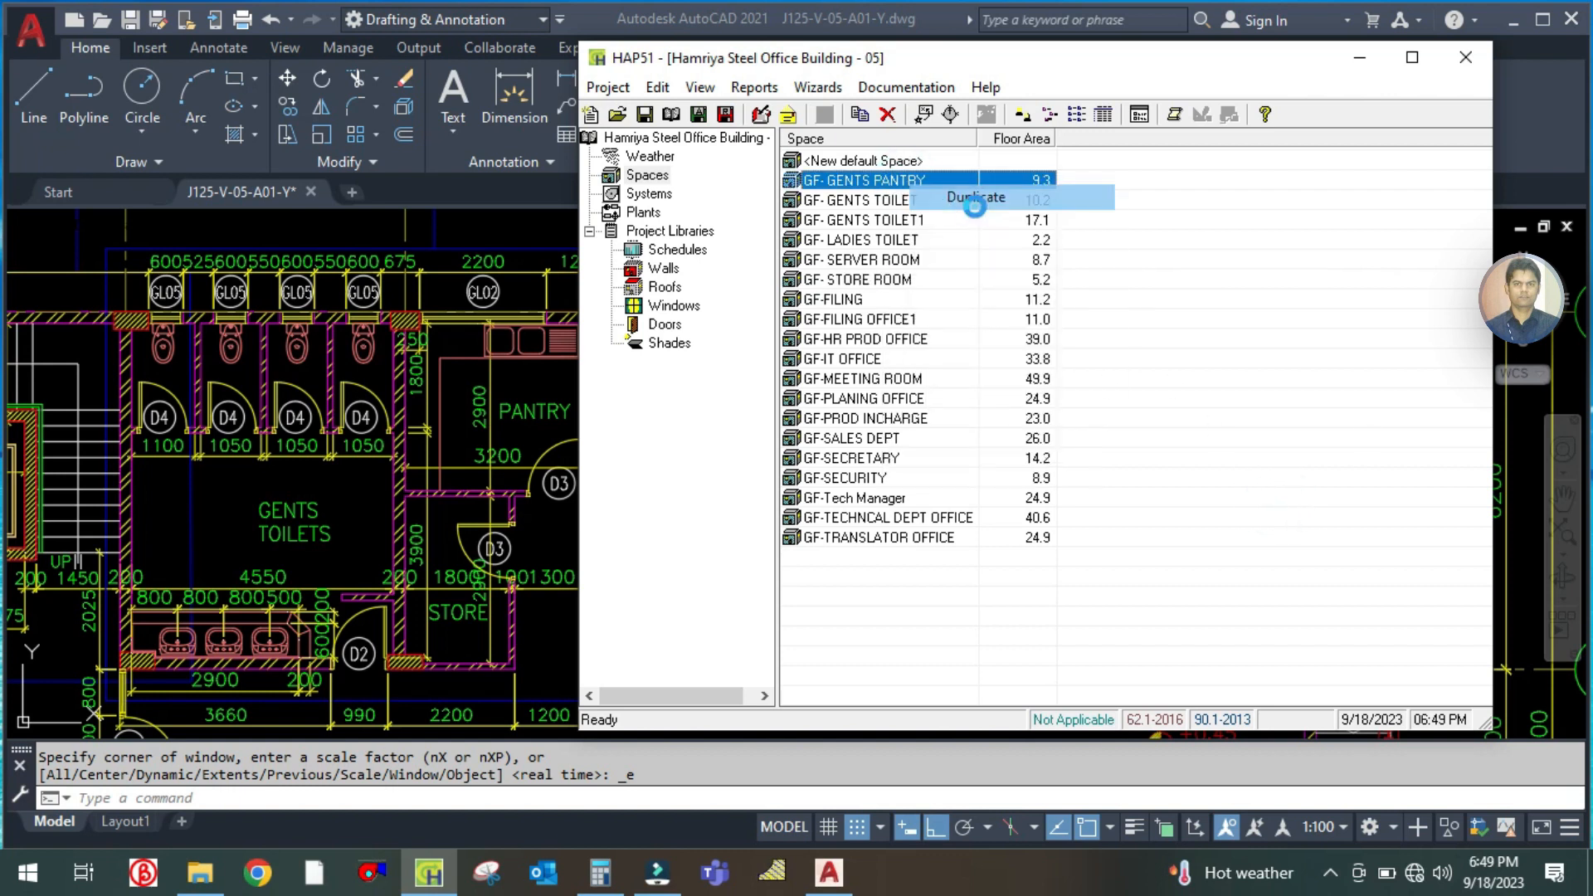
pyautogui.click(1086, 276)
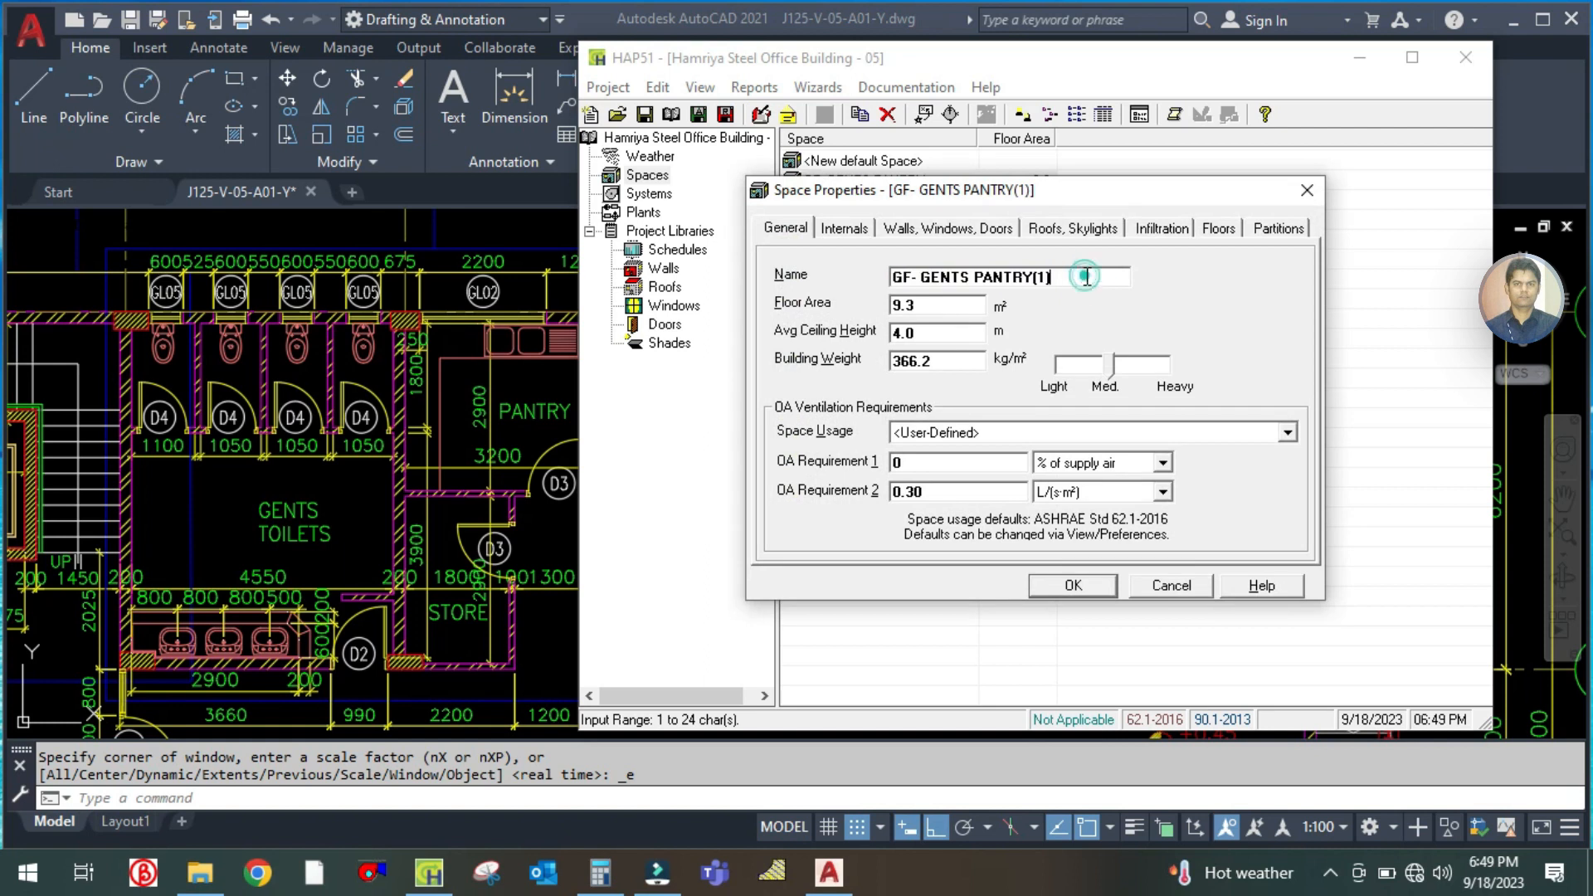
pyautogui.press('BackSpace')
pyautogui.press('BackSpace')
pyautogui.press('BackSpace')
pyautogui.press('BackSpace')
pyautogui.press('BackSpace')
pyautogui.press('BackSpace')
pyautogui.press('BackSpace')
pyautogui.press('BackSpace')
pyautogui.press('BackSpace')
pyautogui.press('BackSpace')
pyautogui.press('BackSpace')
pyautogui.press('BackSpace')
pyautogui.press('BackSpace')
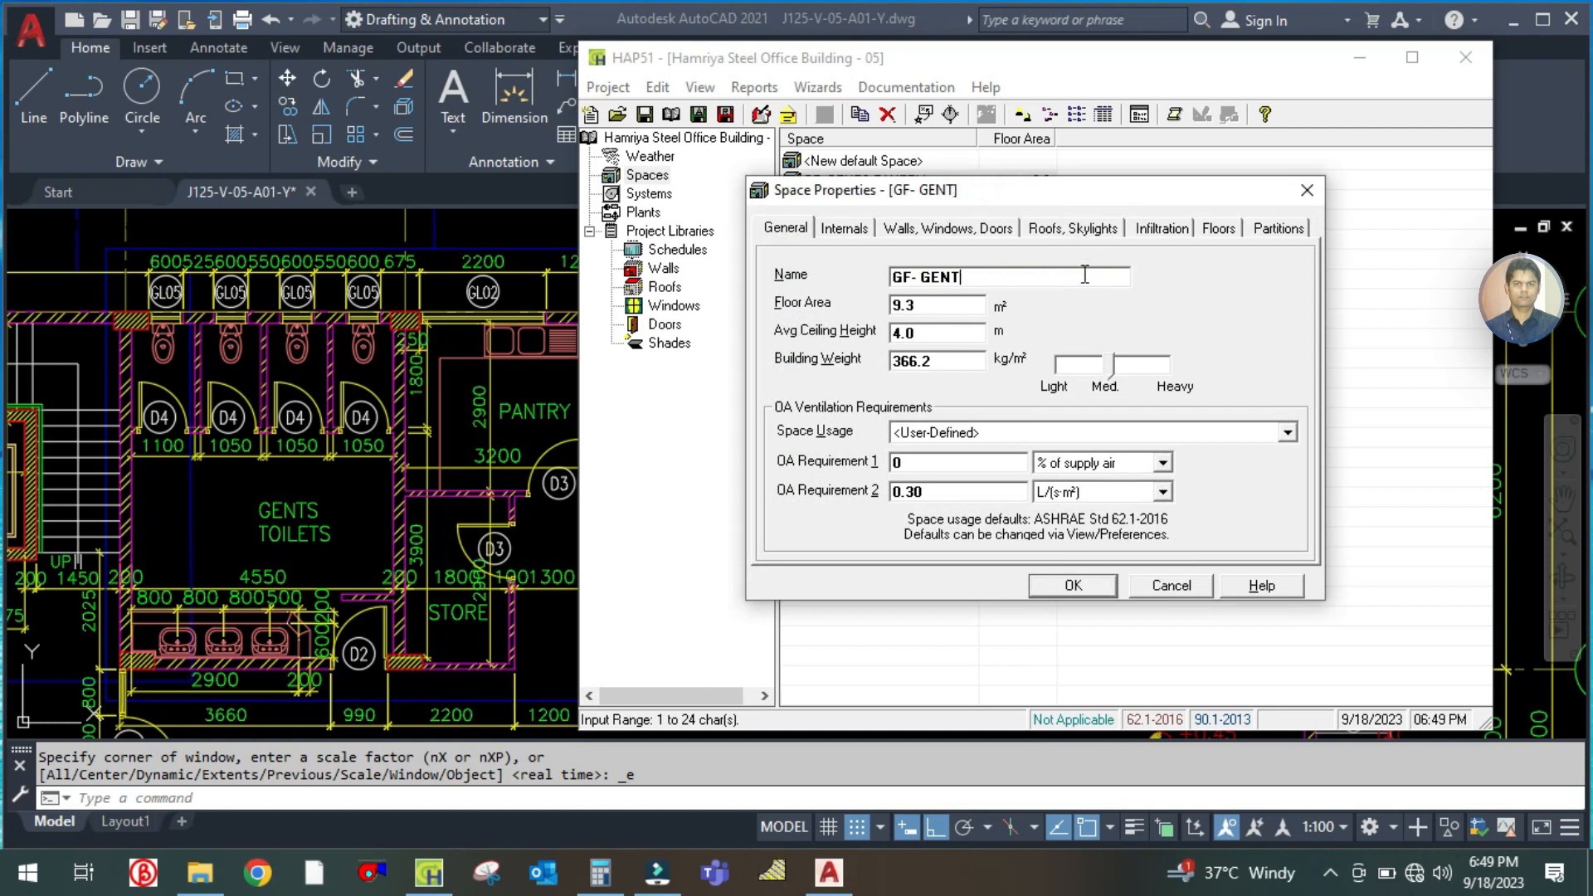
pyautogui.write('TELECOM ROOM')
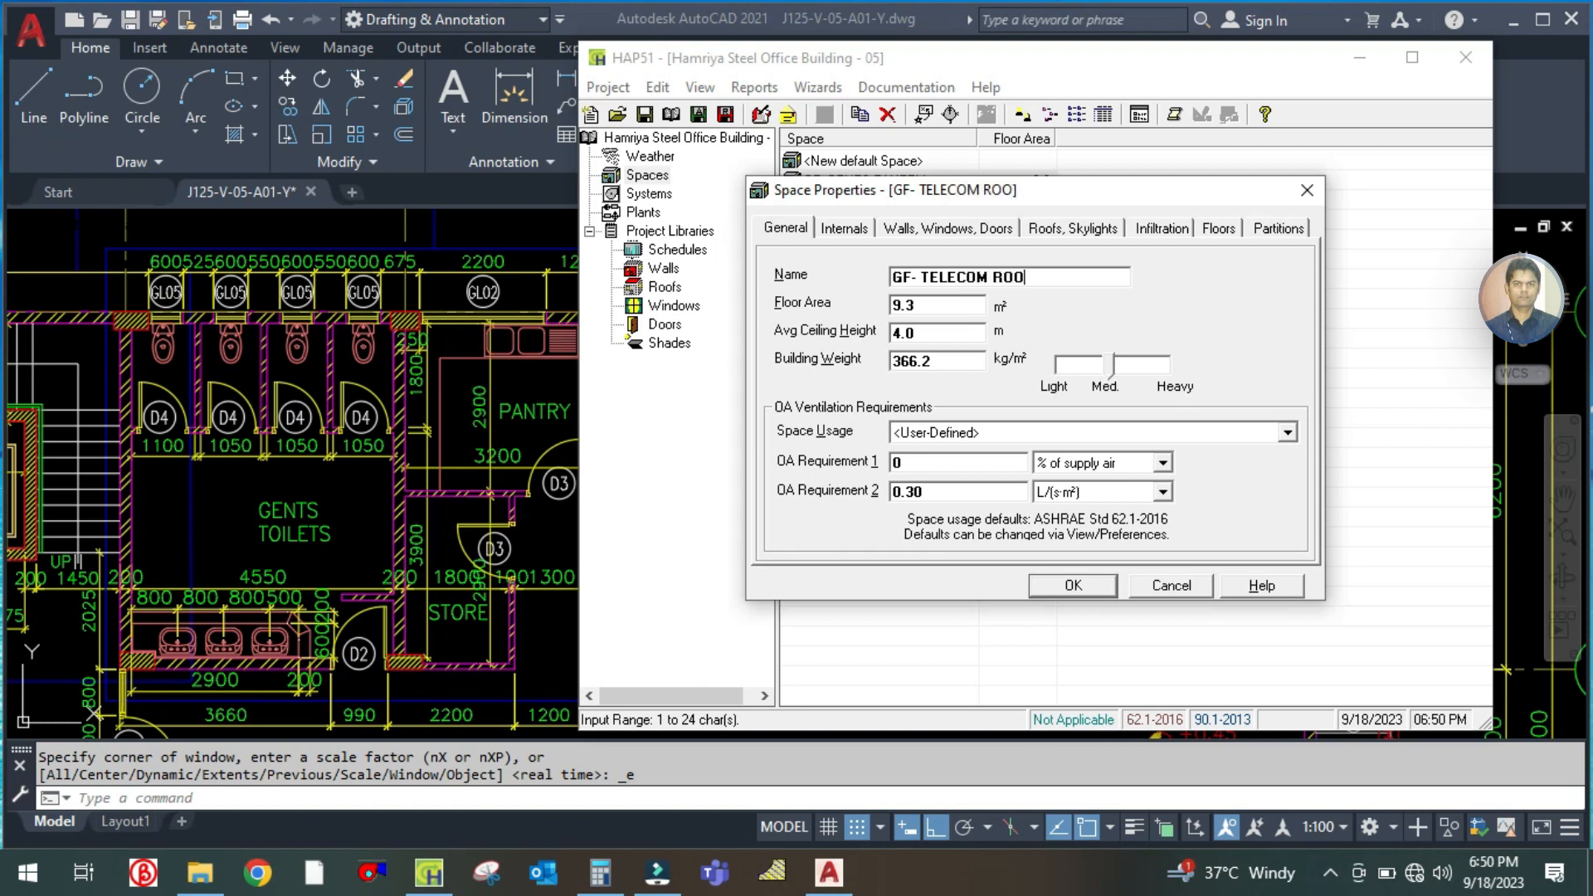
# Read the tele room's dimensions on the plan and calculate its floor area as 4.2 × 5.8
pyautogui.click(472, 426)
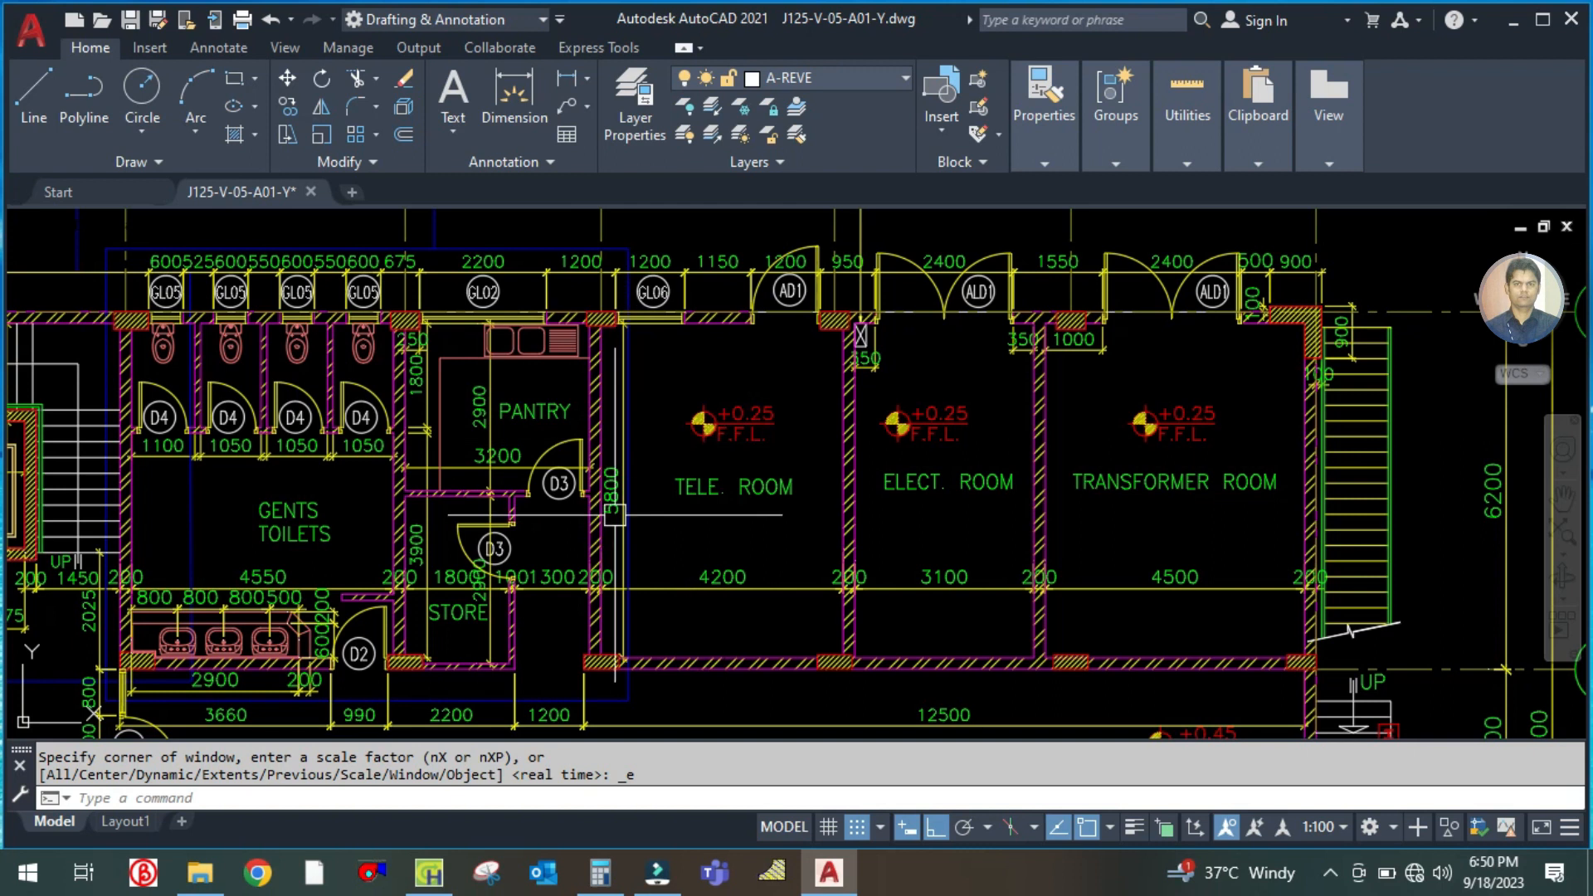
pyautogui.click(600, 871)
pyautogui.click(342, 387)
pyautogui.write('4.')
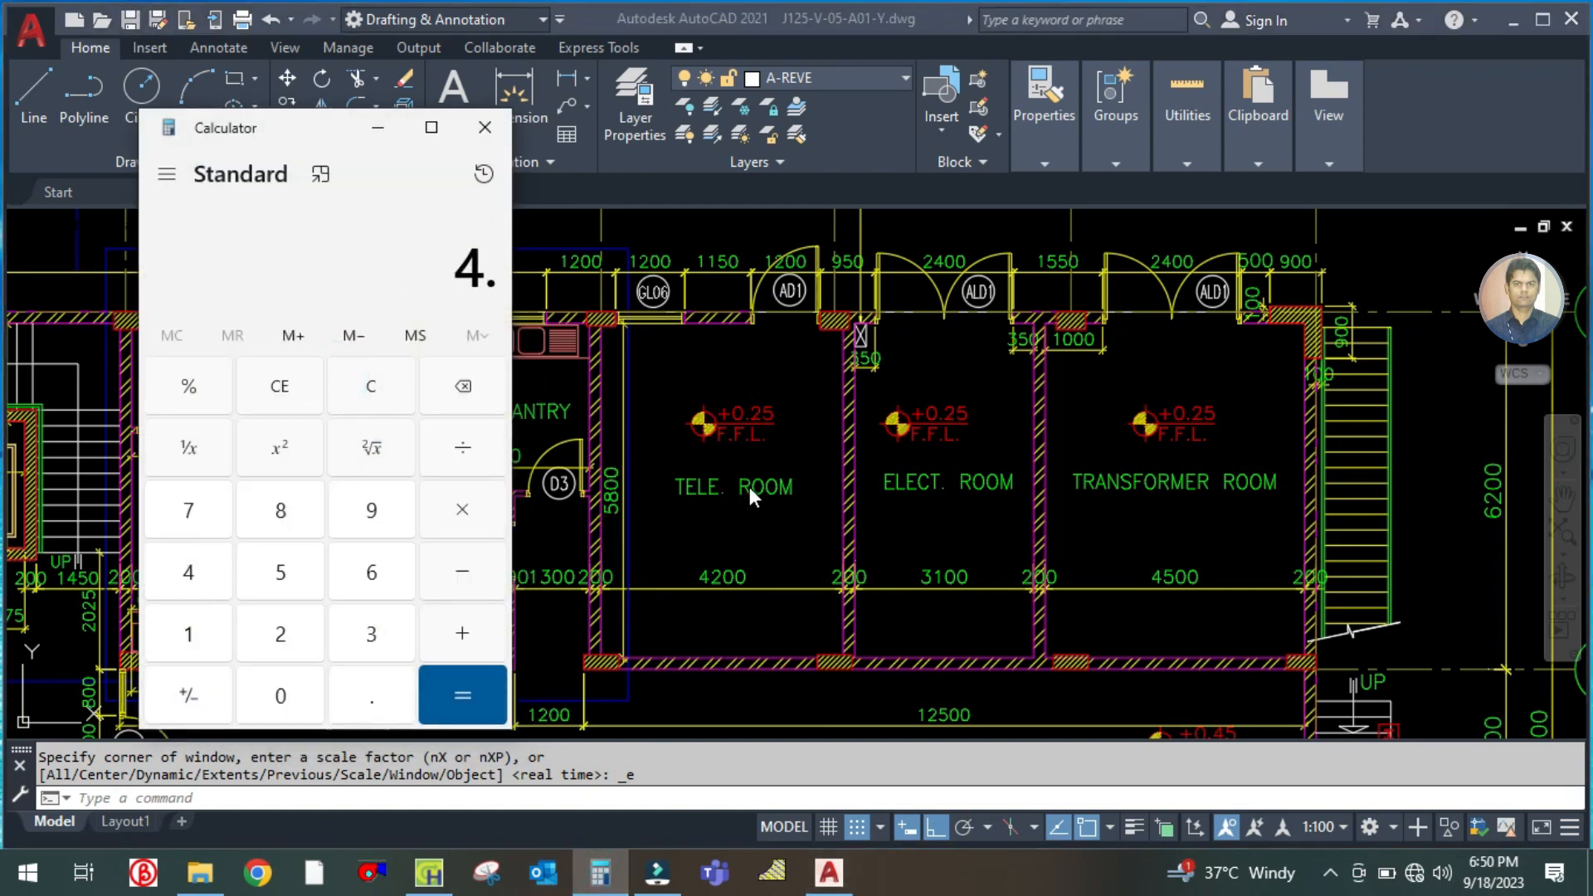
pyautogui.write('2 × 5.8')
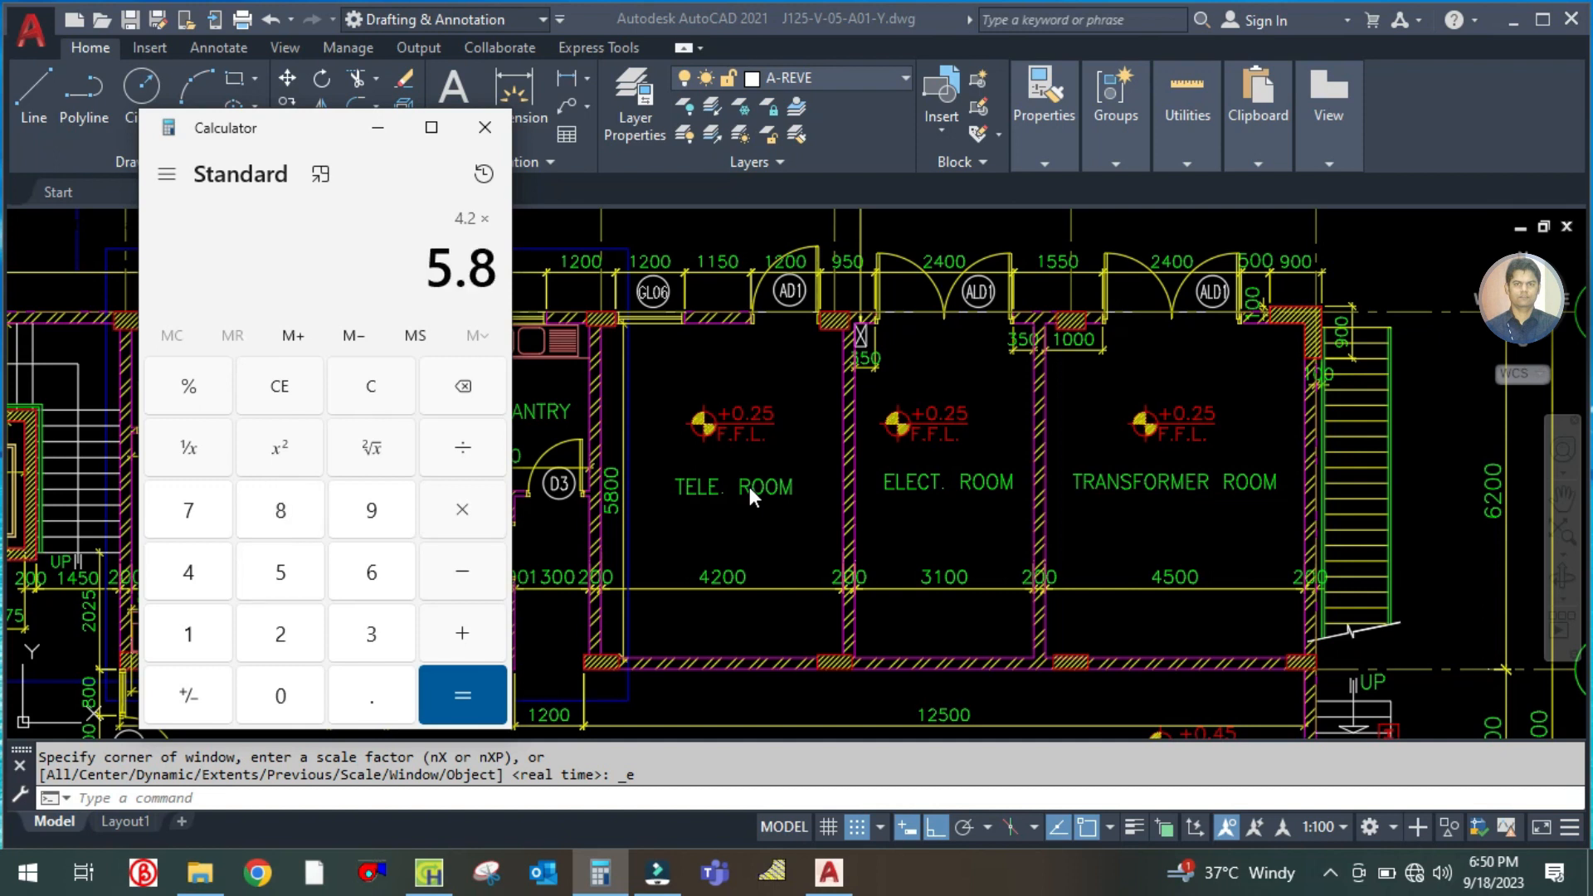
pyautogui.press('Return')
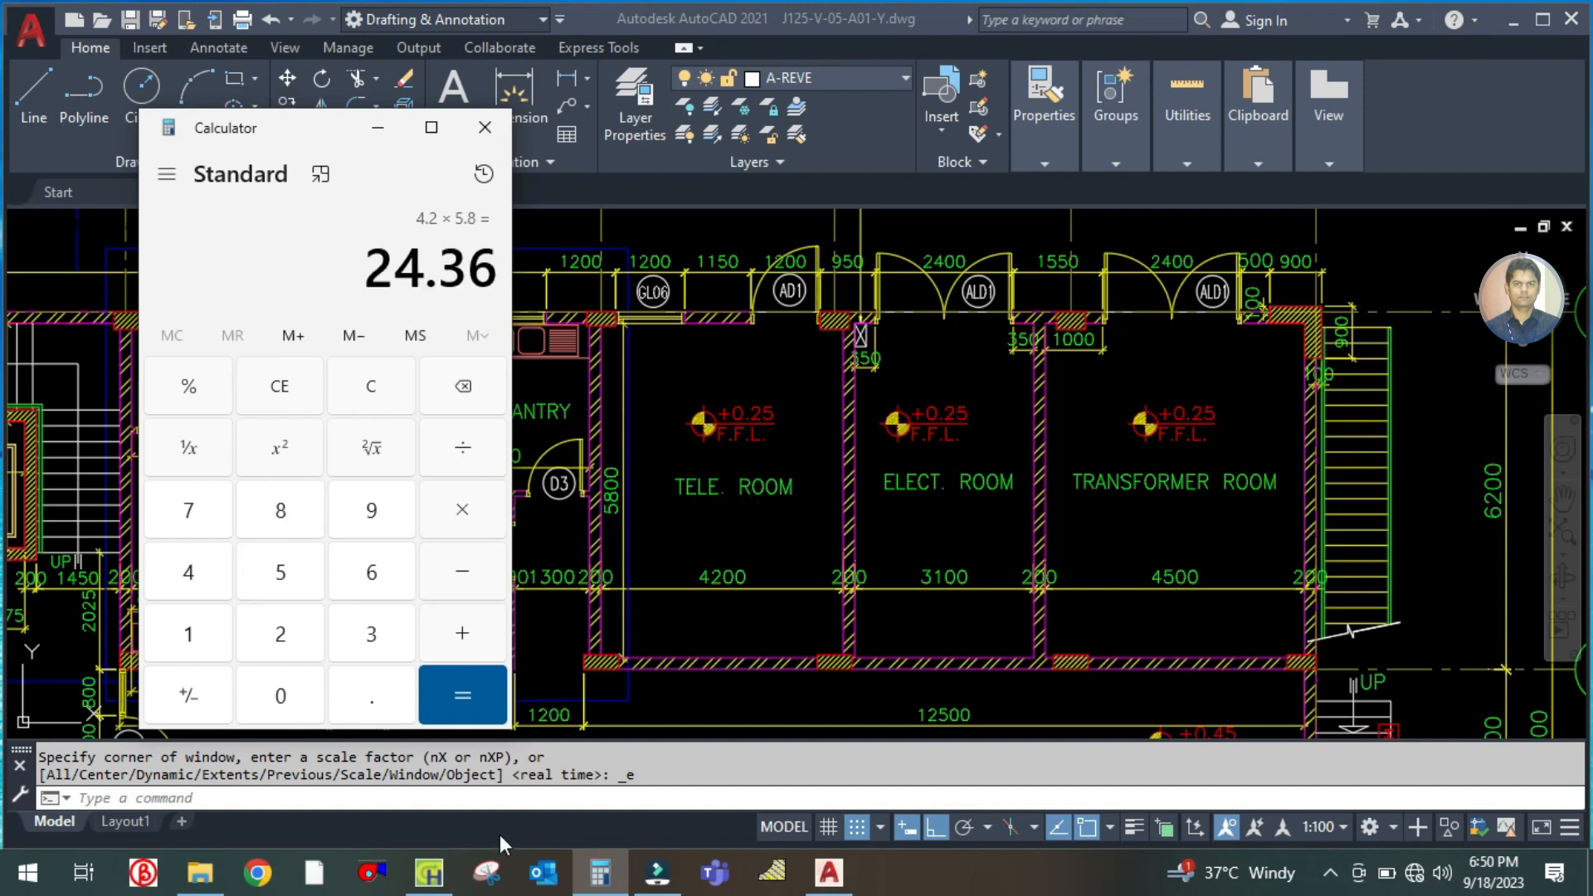
# Set the telecom room's floor area to 24.36 m² in HAP and check its ceiling height and space usage
pyautogui.click(429, 873)
pyautogui.click(944, 294)
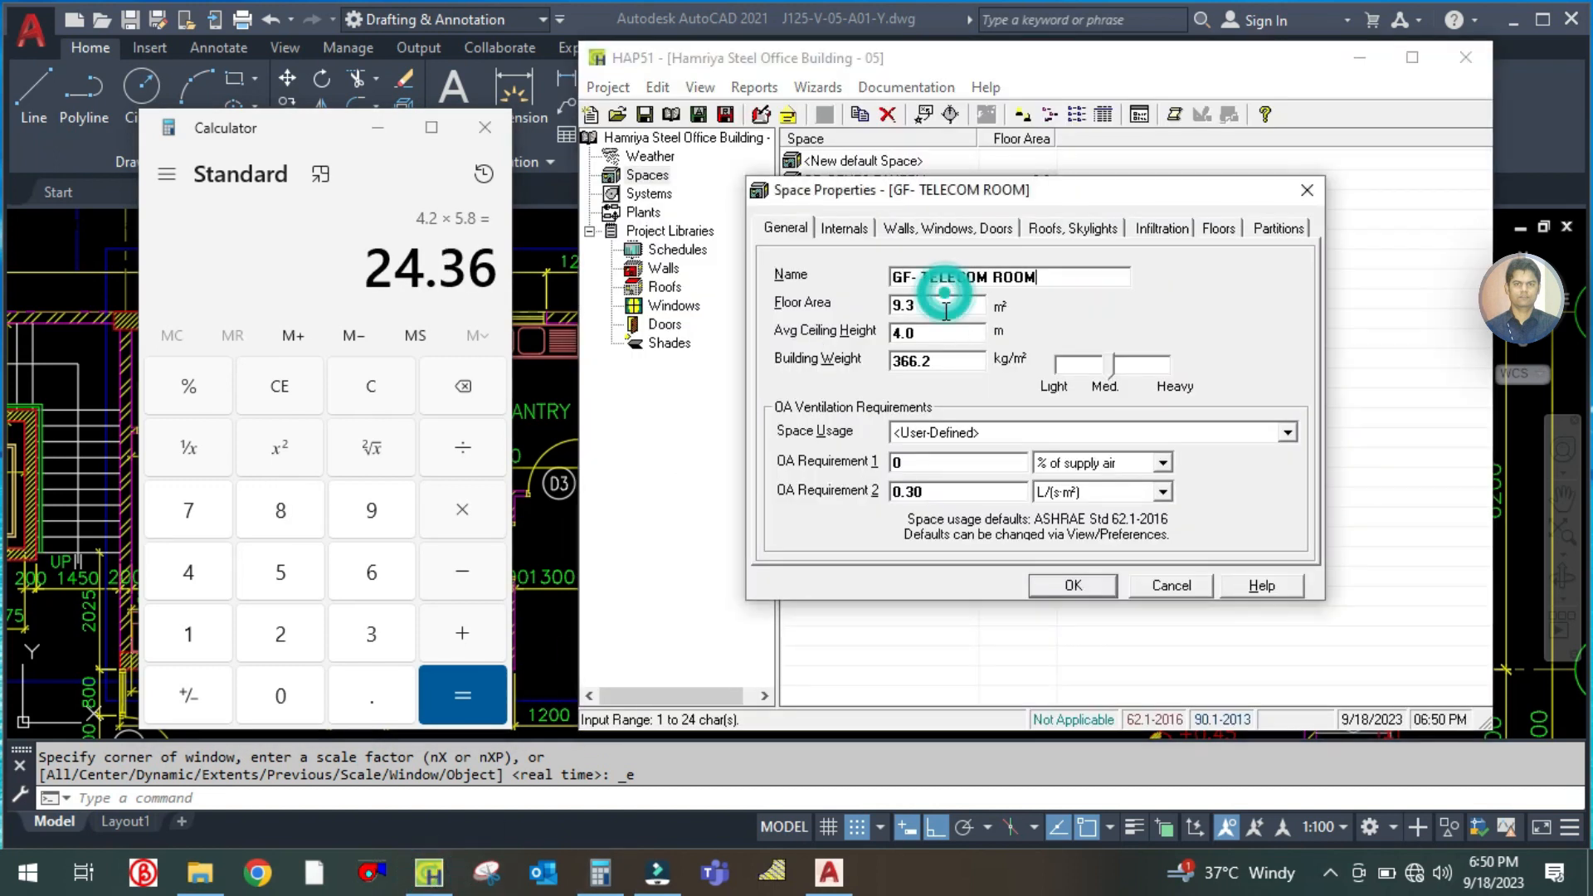
pyautogui.write('0')
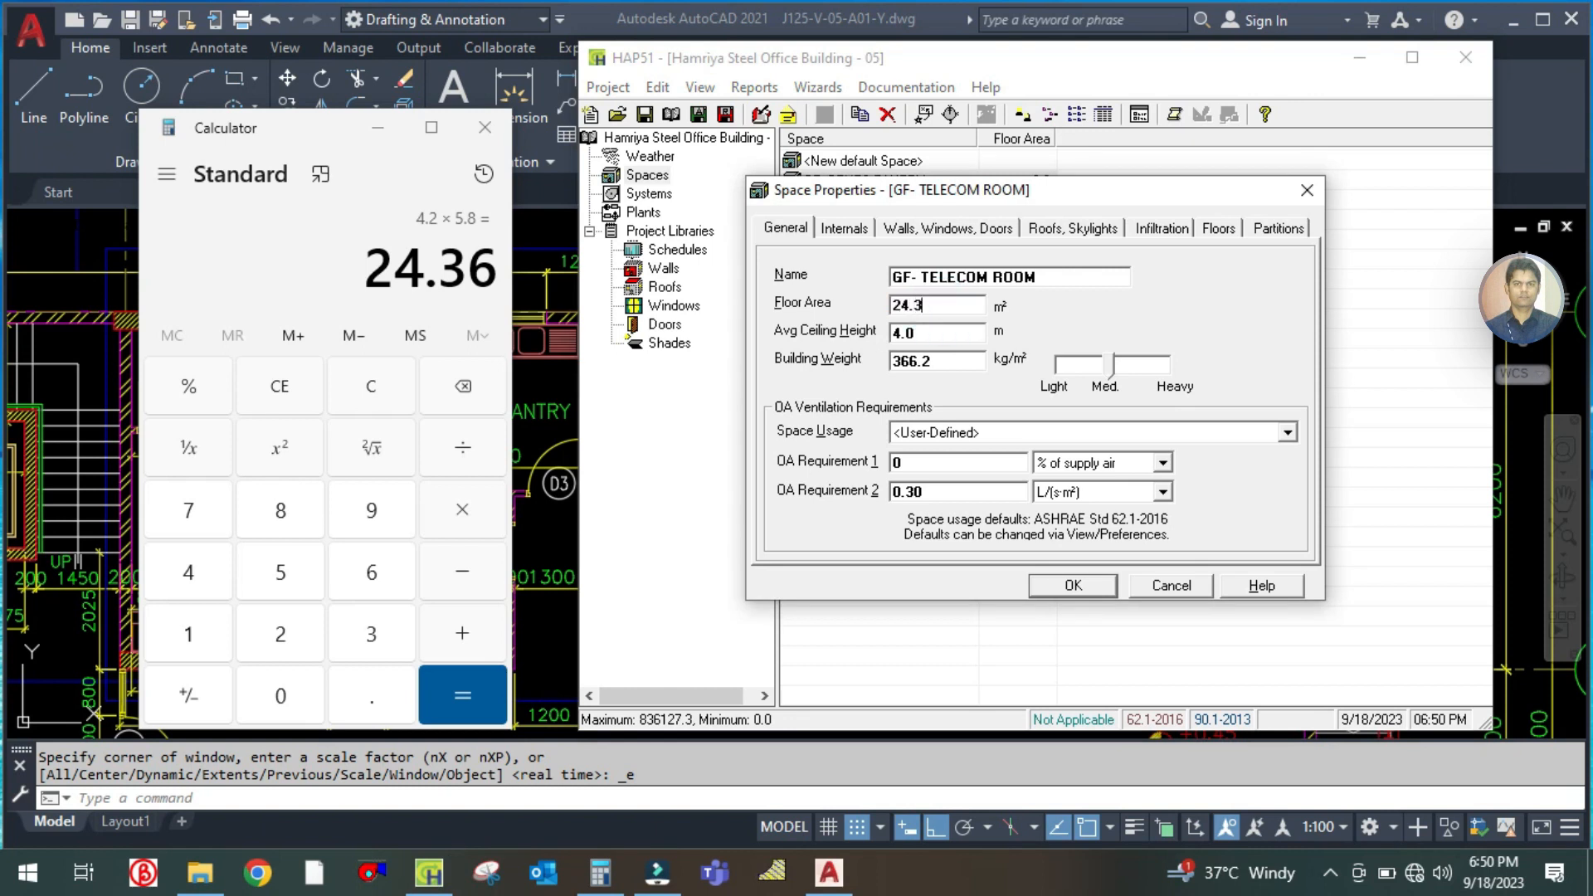
pyautogui.click(949, 331)
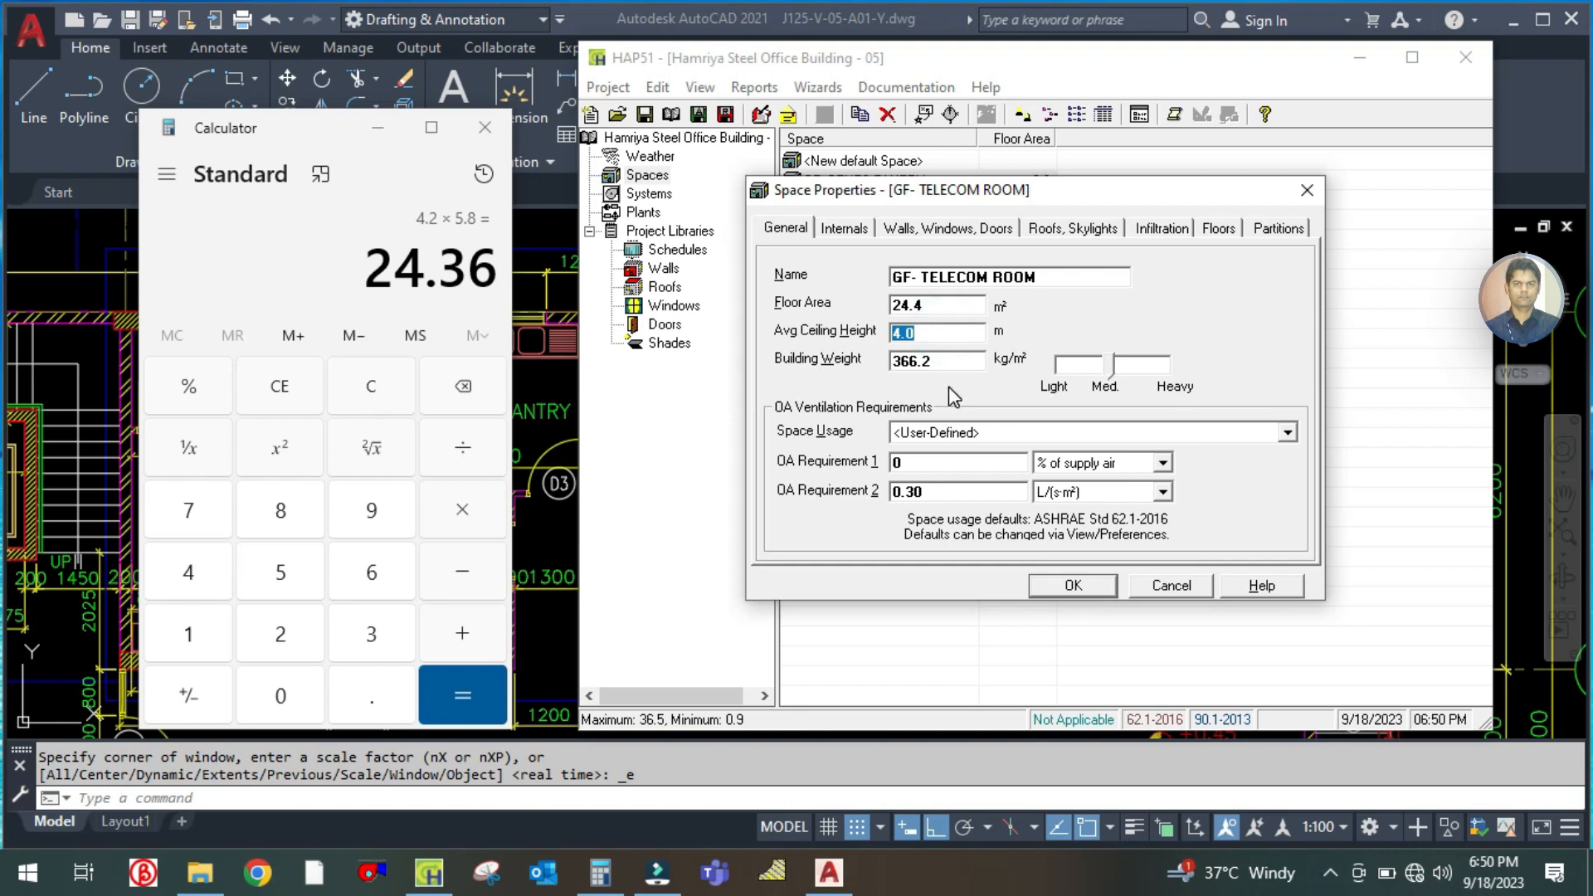
pyautogui.click(949, 431)
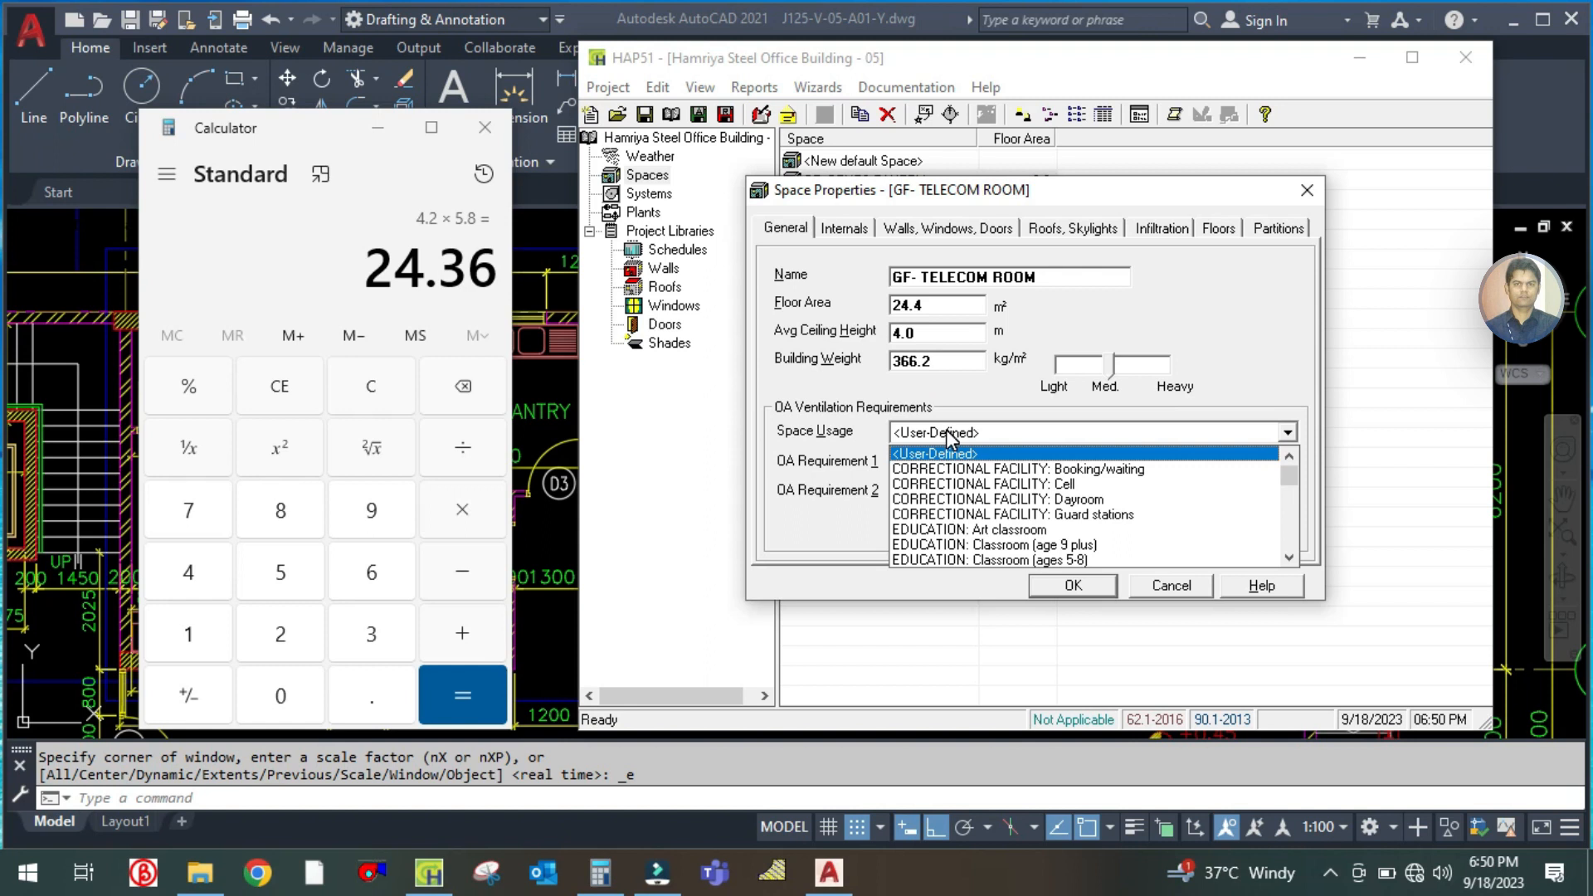
pyautogui.click(949, 435)
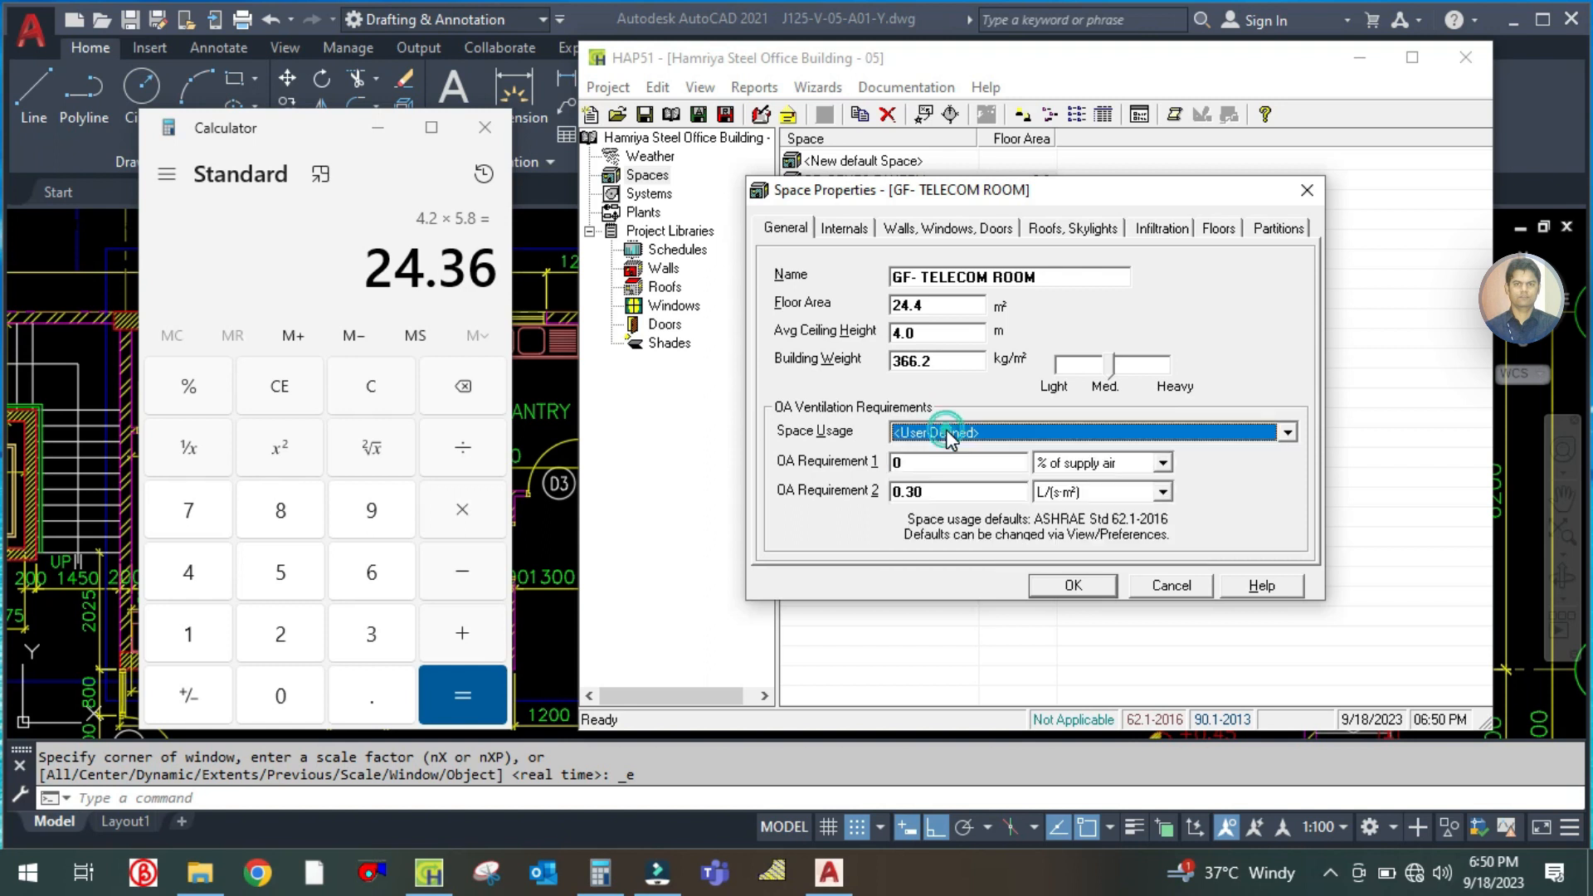
# Check the tele room on the plan, then review the space's occupancy, lighting and equipment loads in HAP
pyautogui.click(560, 407)
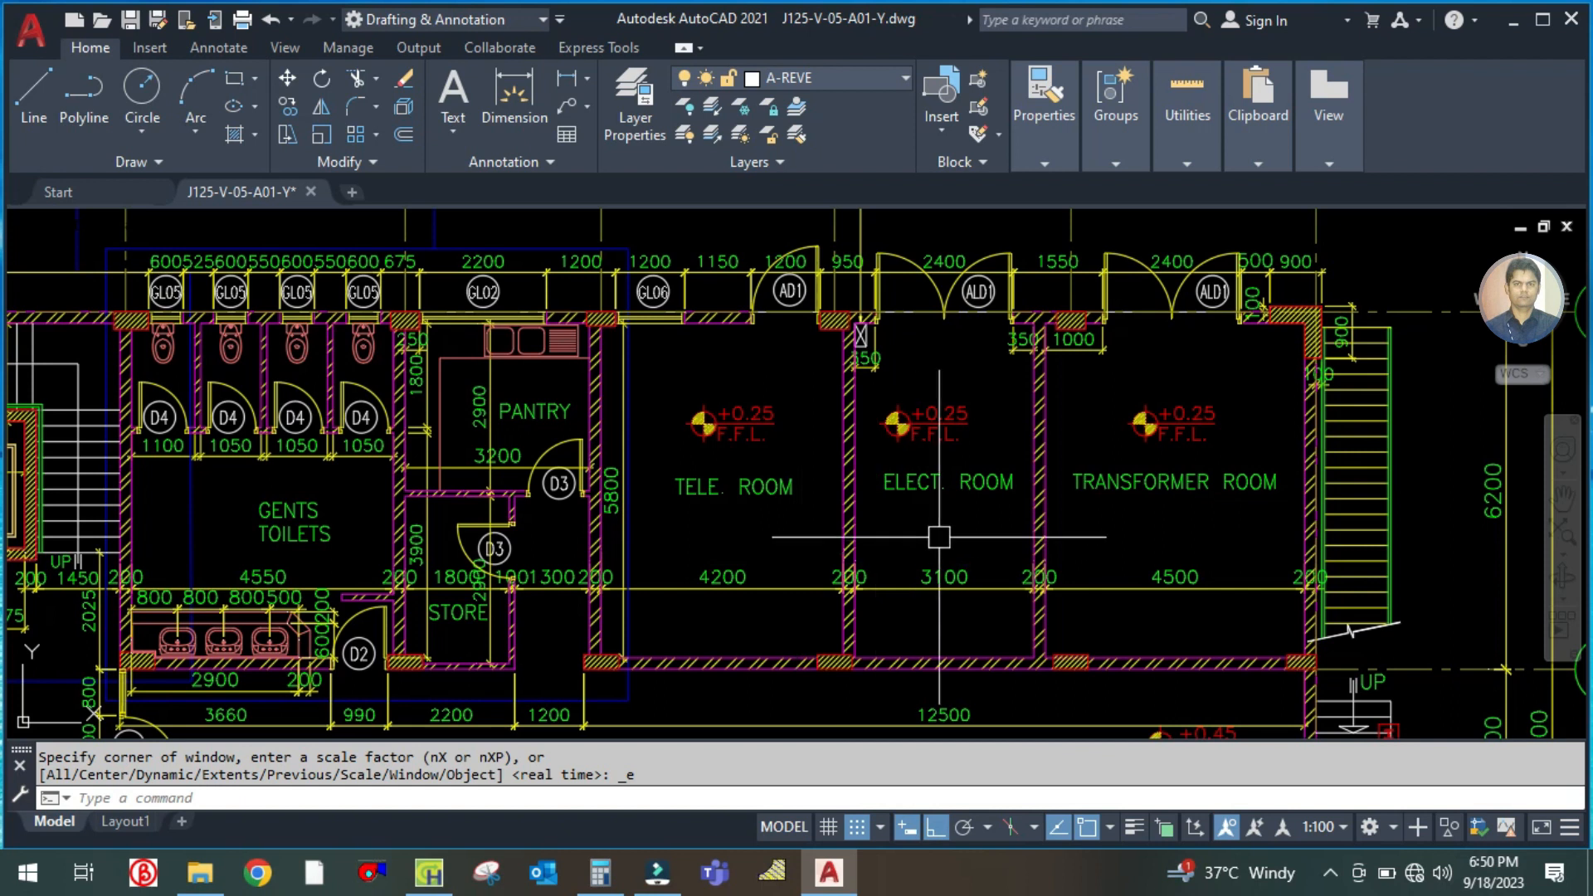
pyautogui.click(429, 873)
pyautogui.click(845, 228)
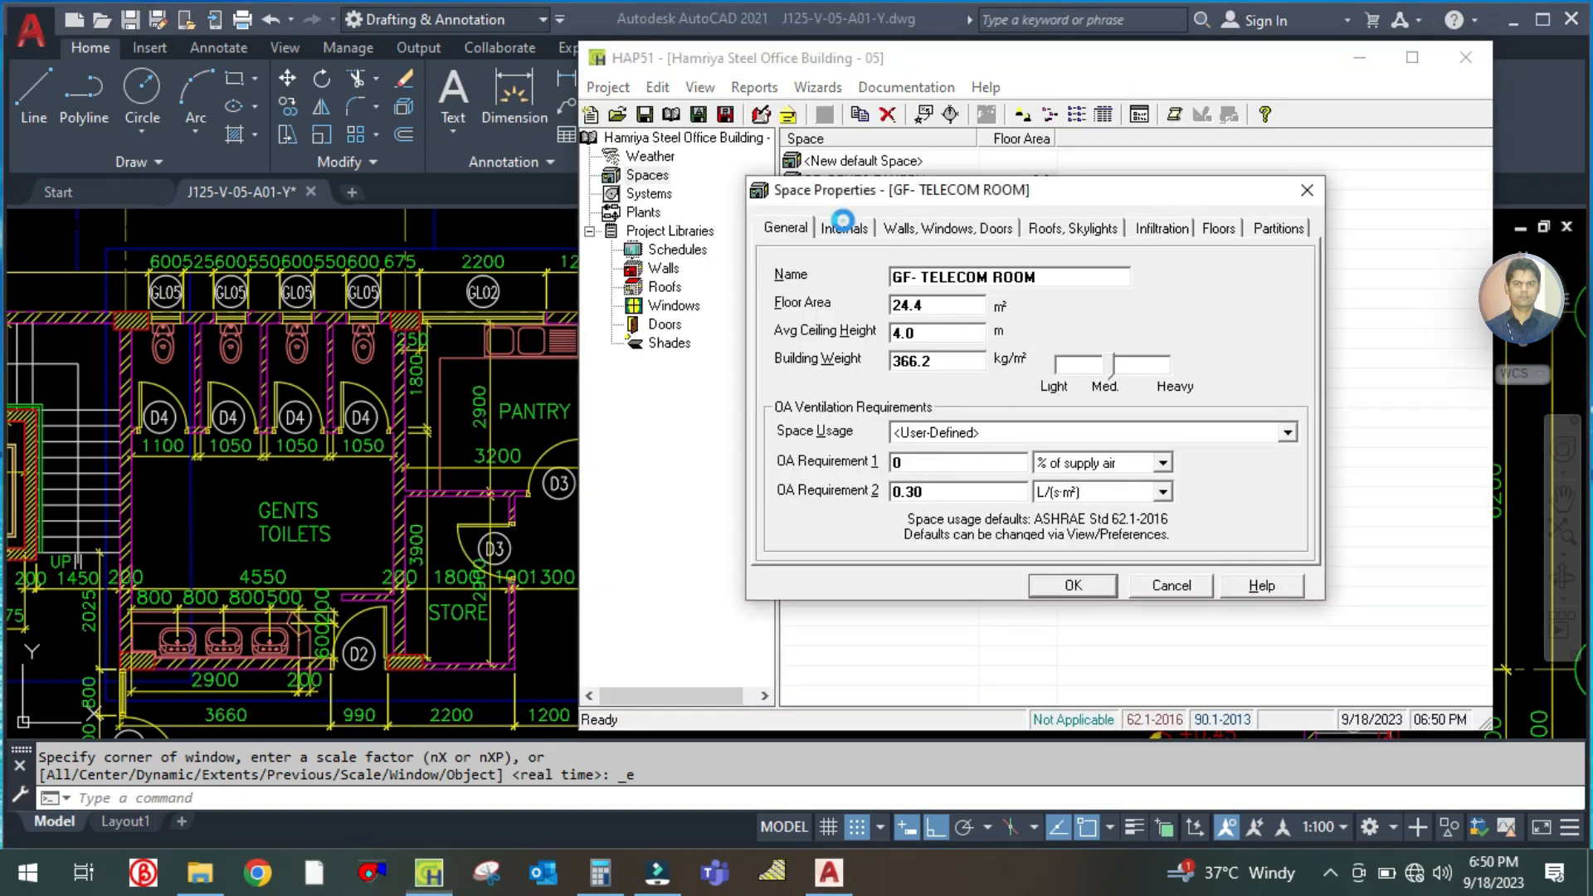
pyautogui.click(1188, 276)
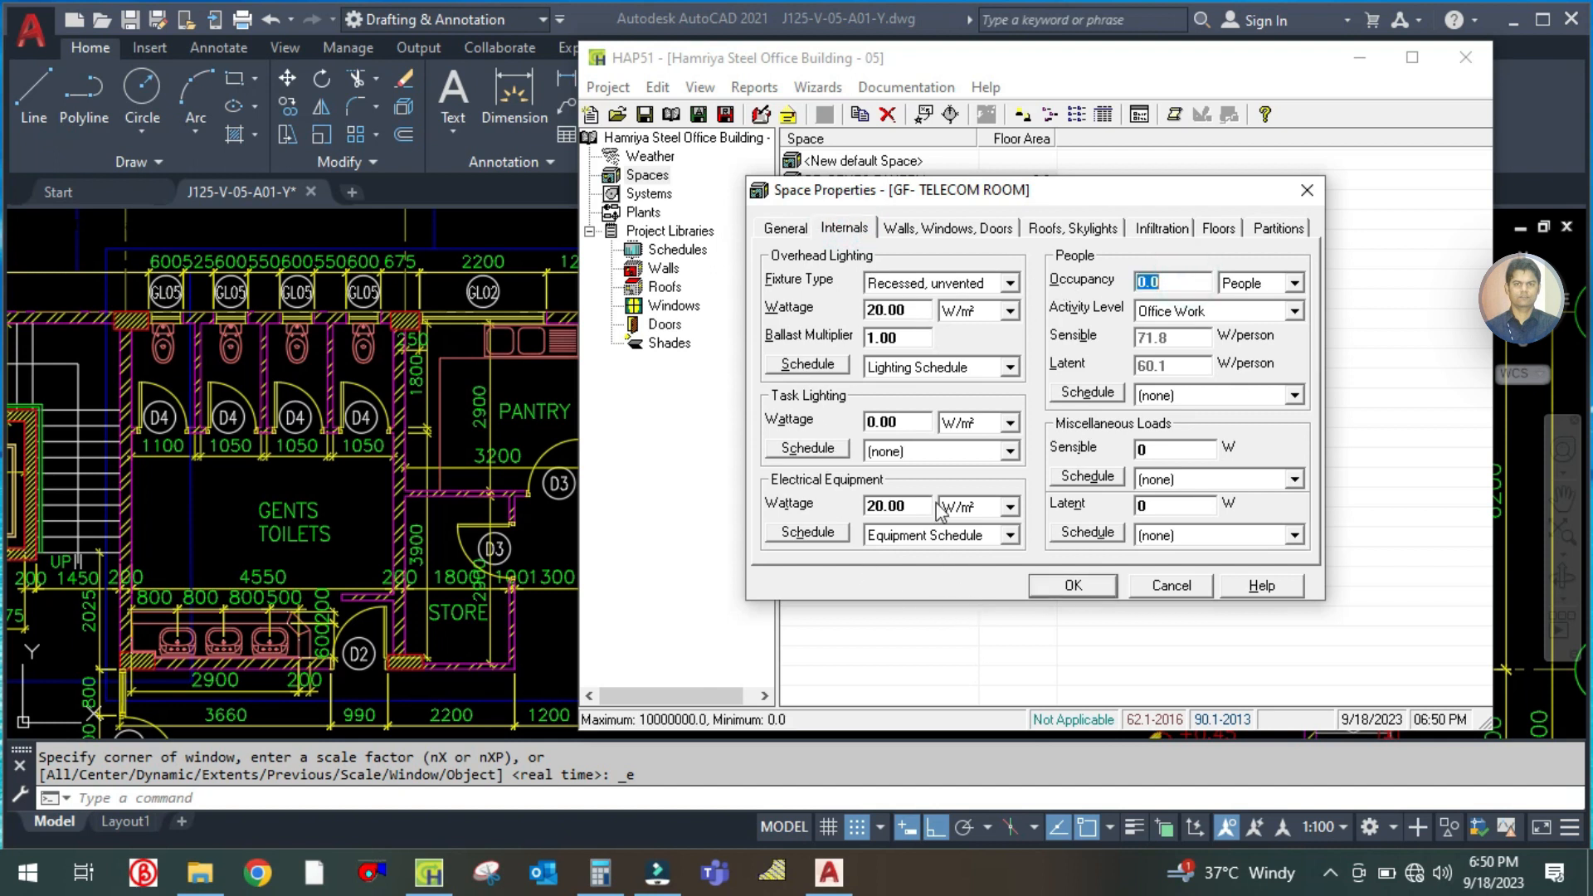
# Review the telecom room's wall exposures and examine its north wall, window and door on the plan
pyautogui.click(928, 229)
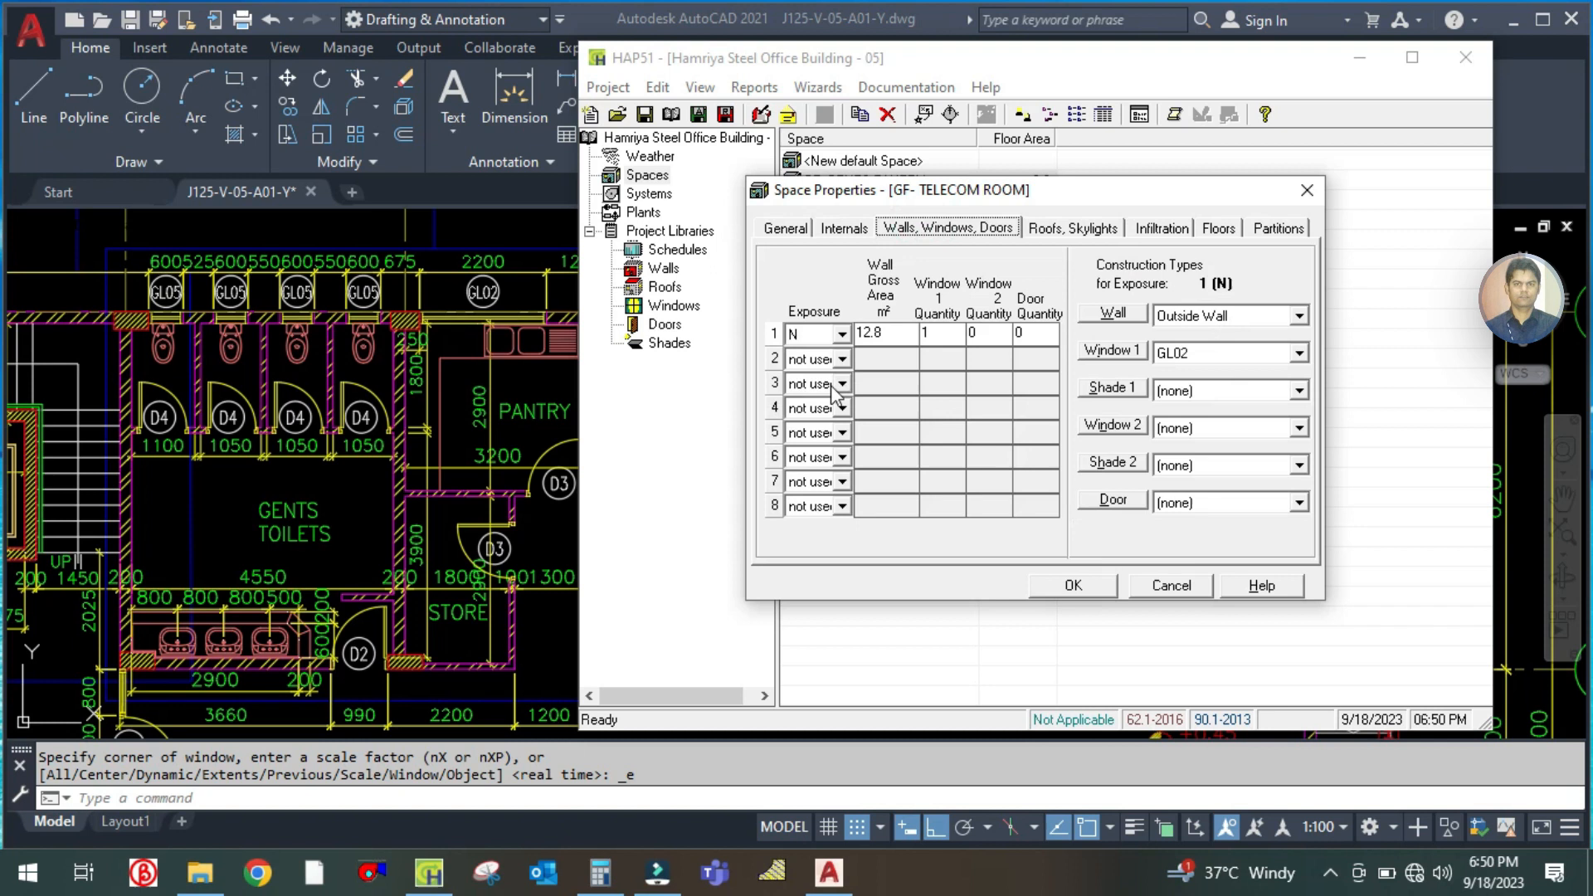
pyautogui.click(443, 481)
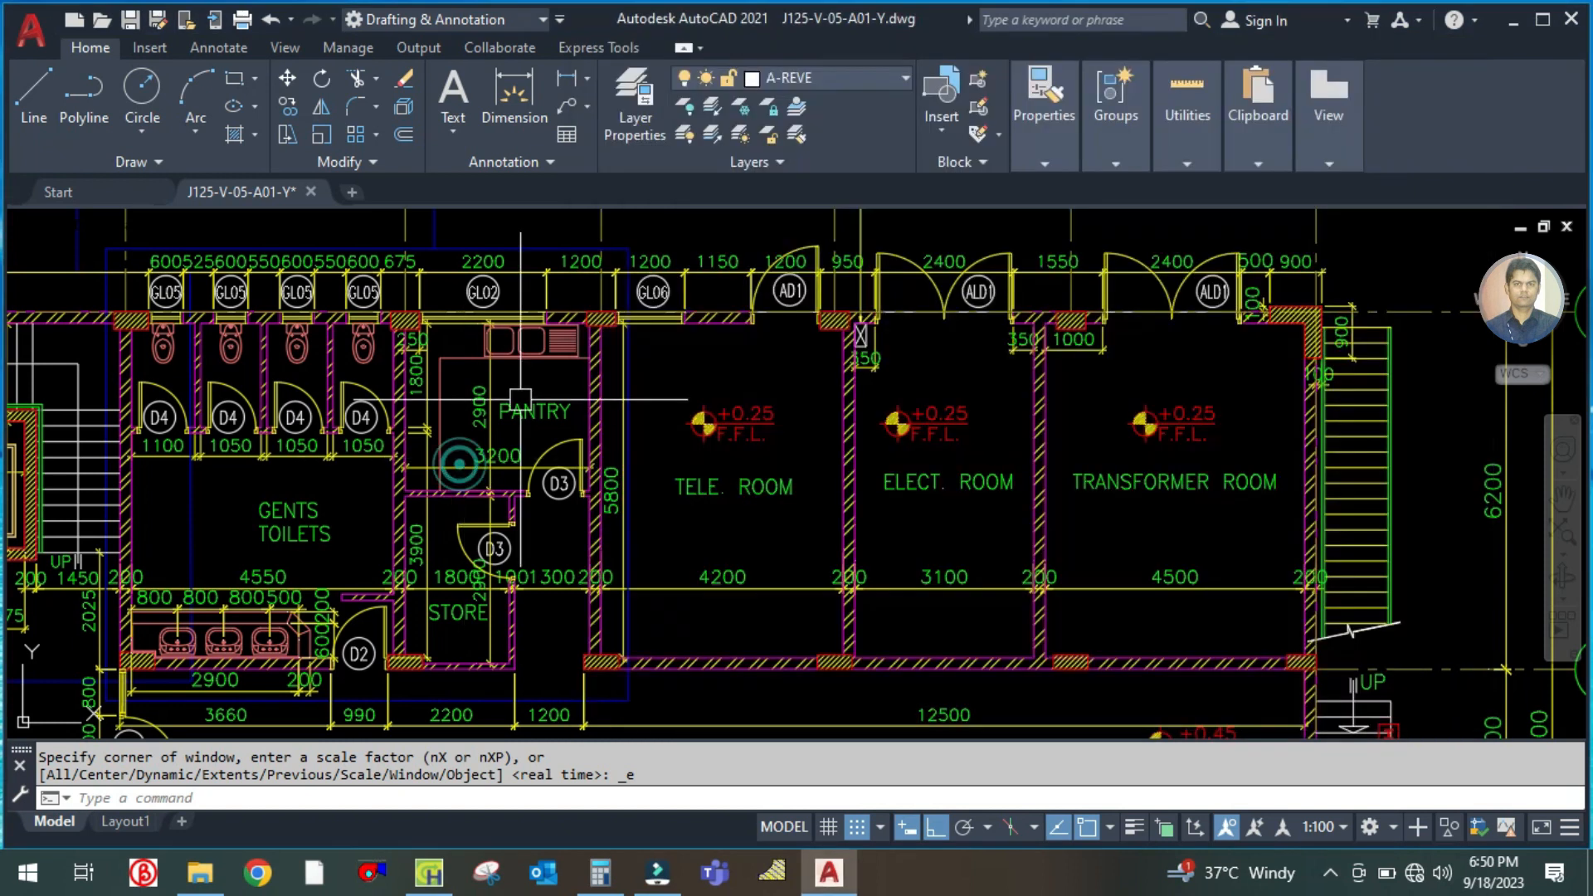
pyautogui.moveTo(744, 342)
pyautogui.mouseDown()
pyautogui.moveTo(681, 462)
pyautogui.moveTo(662, 469)
pyautogui.mouseUp()
pyautogui.scroll(2, 681, 462)
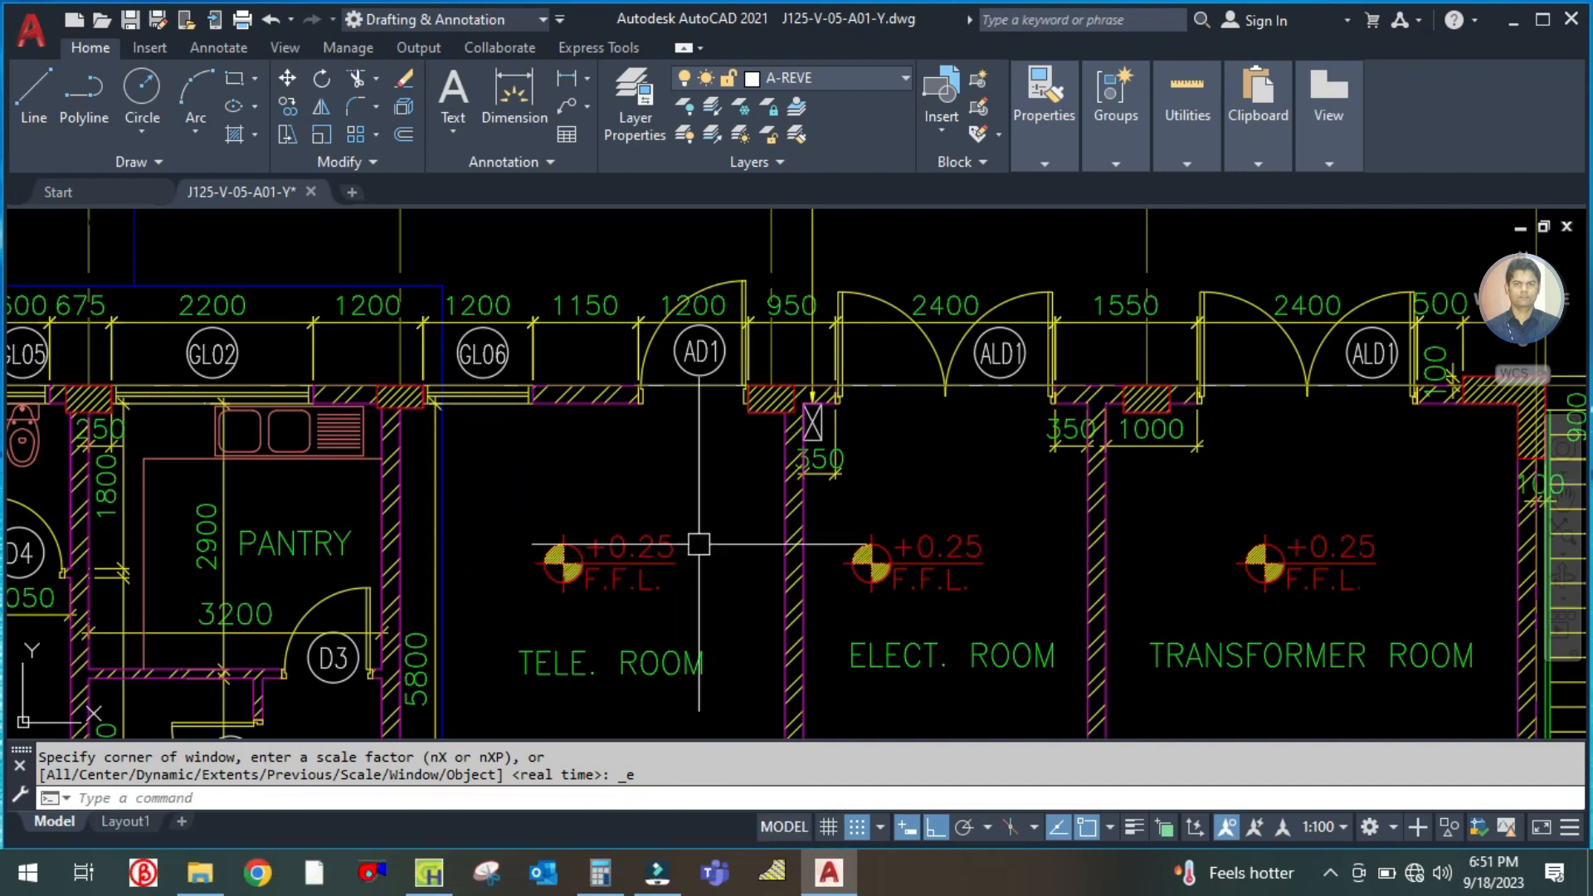
pyautogui.moveTo(674, 472); pyautogui.dragTo(653, 364)
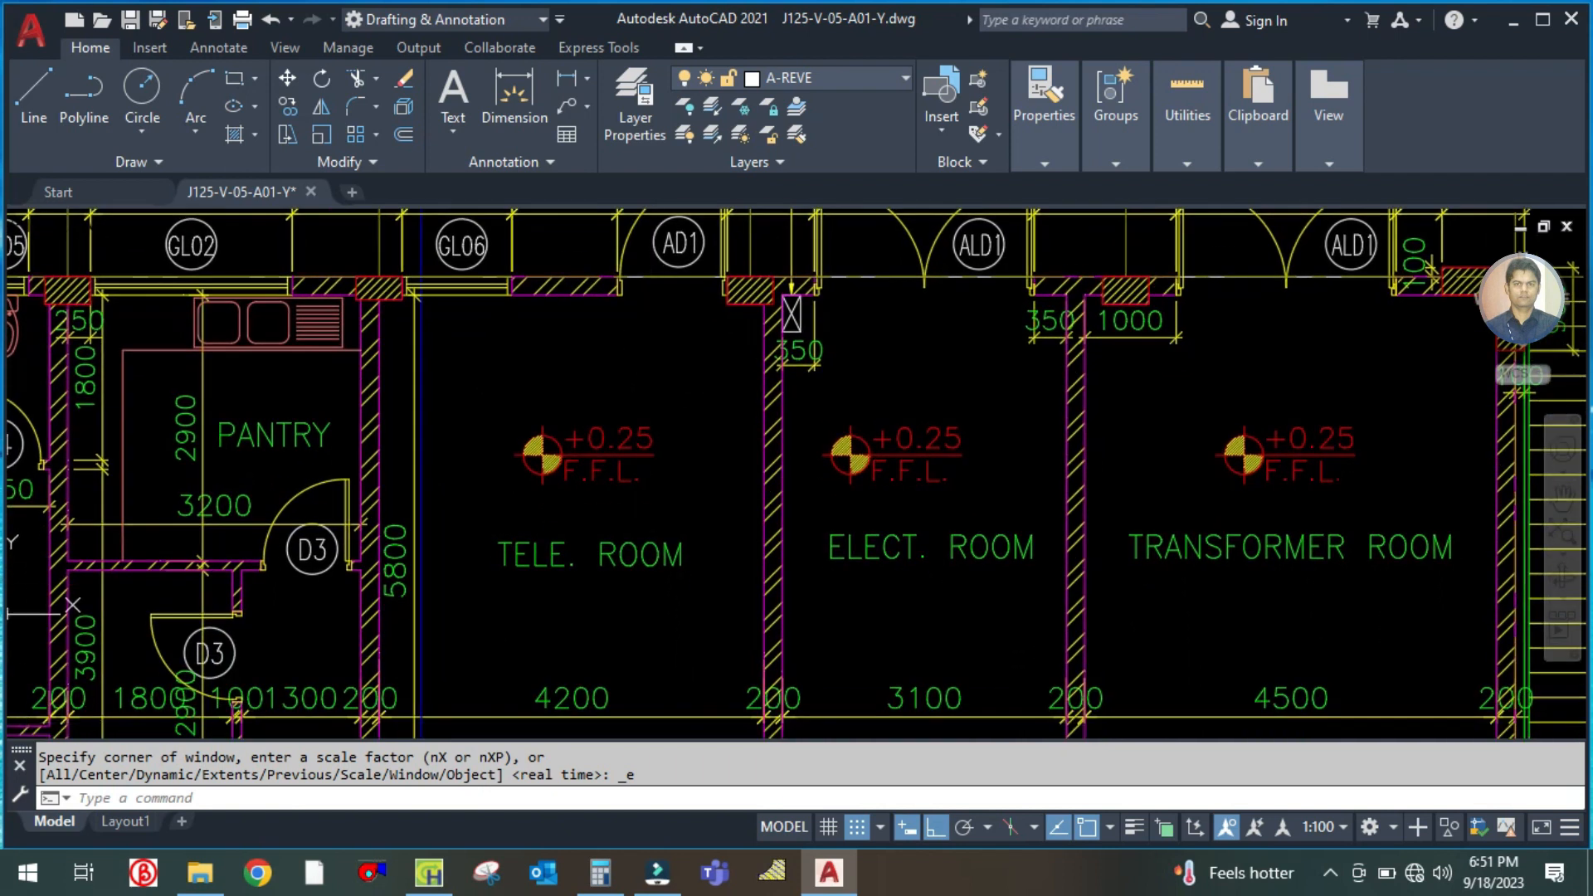
# Calculate the telecom room's north wall as 4.2 × 4, then set its gross area to 16.8 m² and door quantity to 1
pyautogui.click(429, 872)
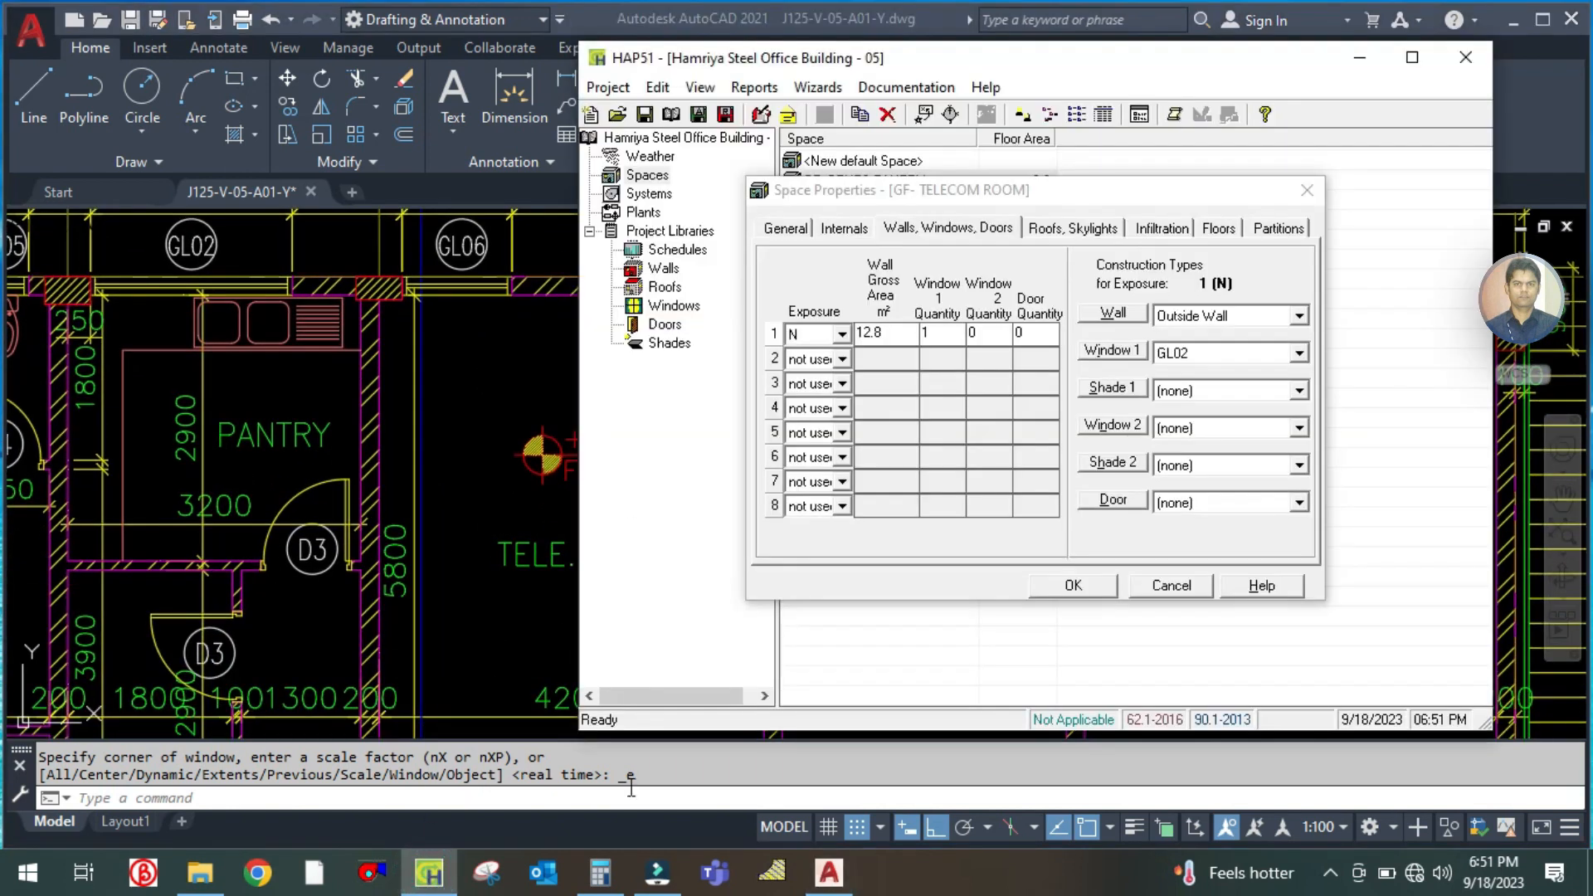
pyautogui.click(602, 873)
pyautogui.click(384, 397)
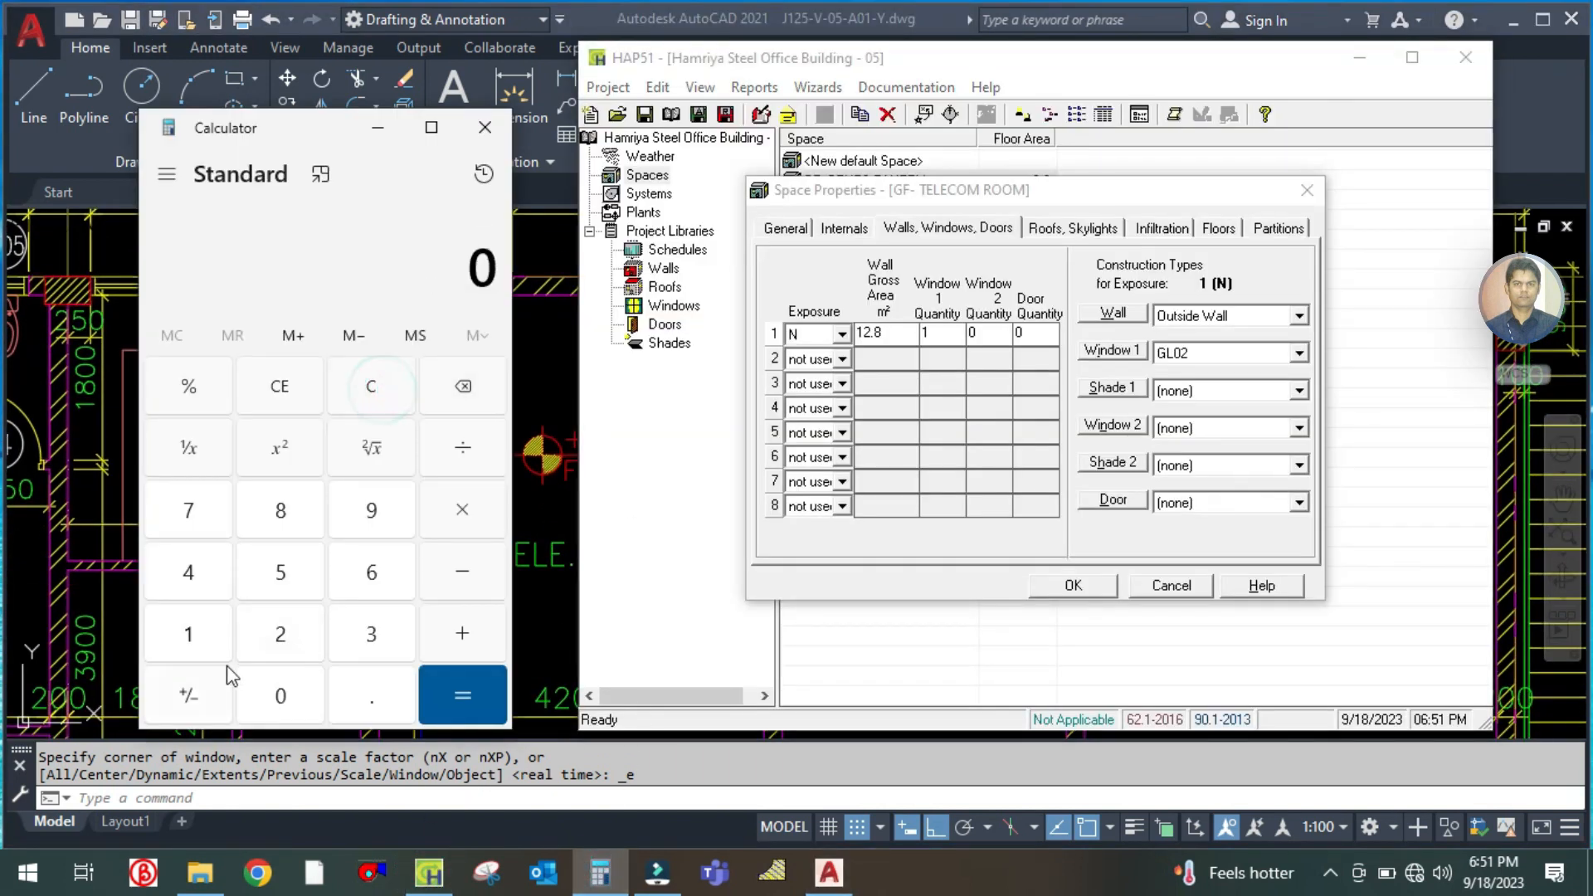
pyautogui.click(188, 577)
pyautogui.click(381, 694)
pyautogui.click(281, 634)
pyautogui.click(480, 515)
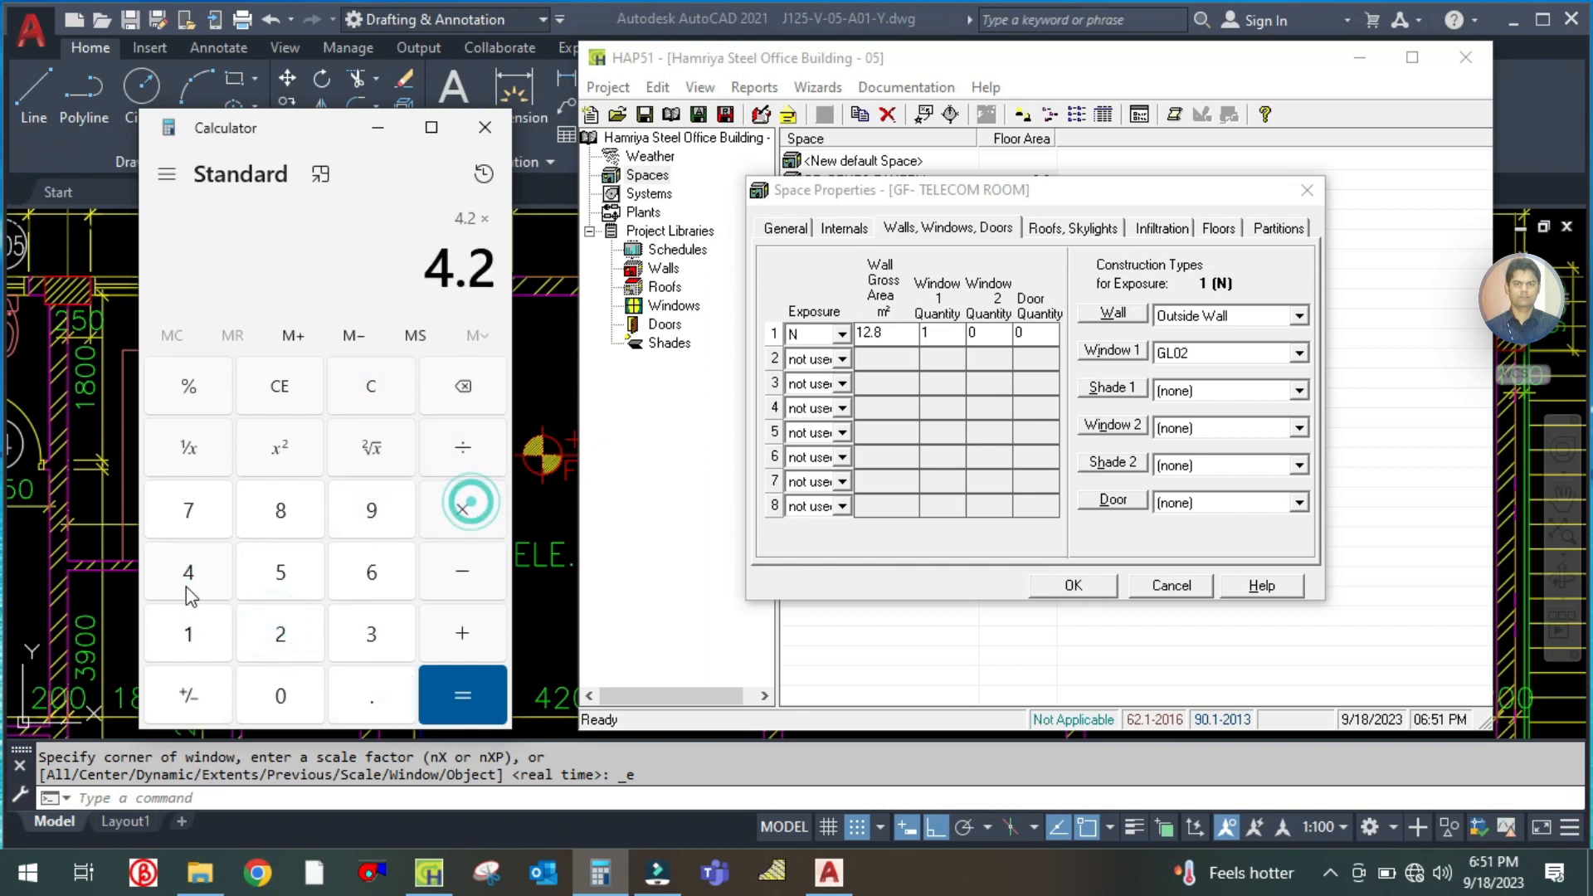
pyautogui.click(187, 573)
pyautogui.click(483, 702)
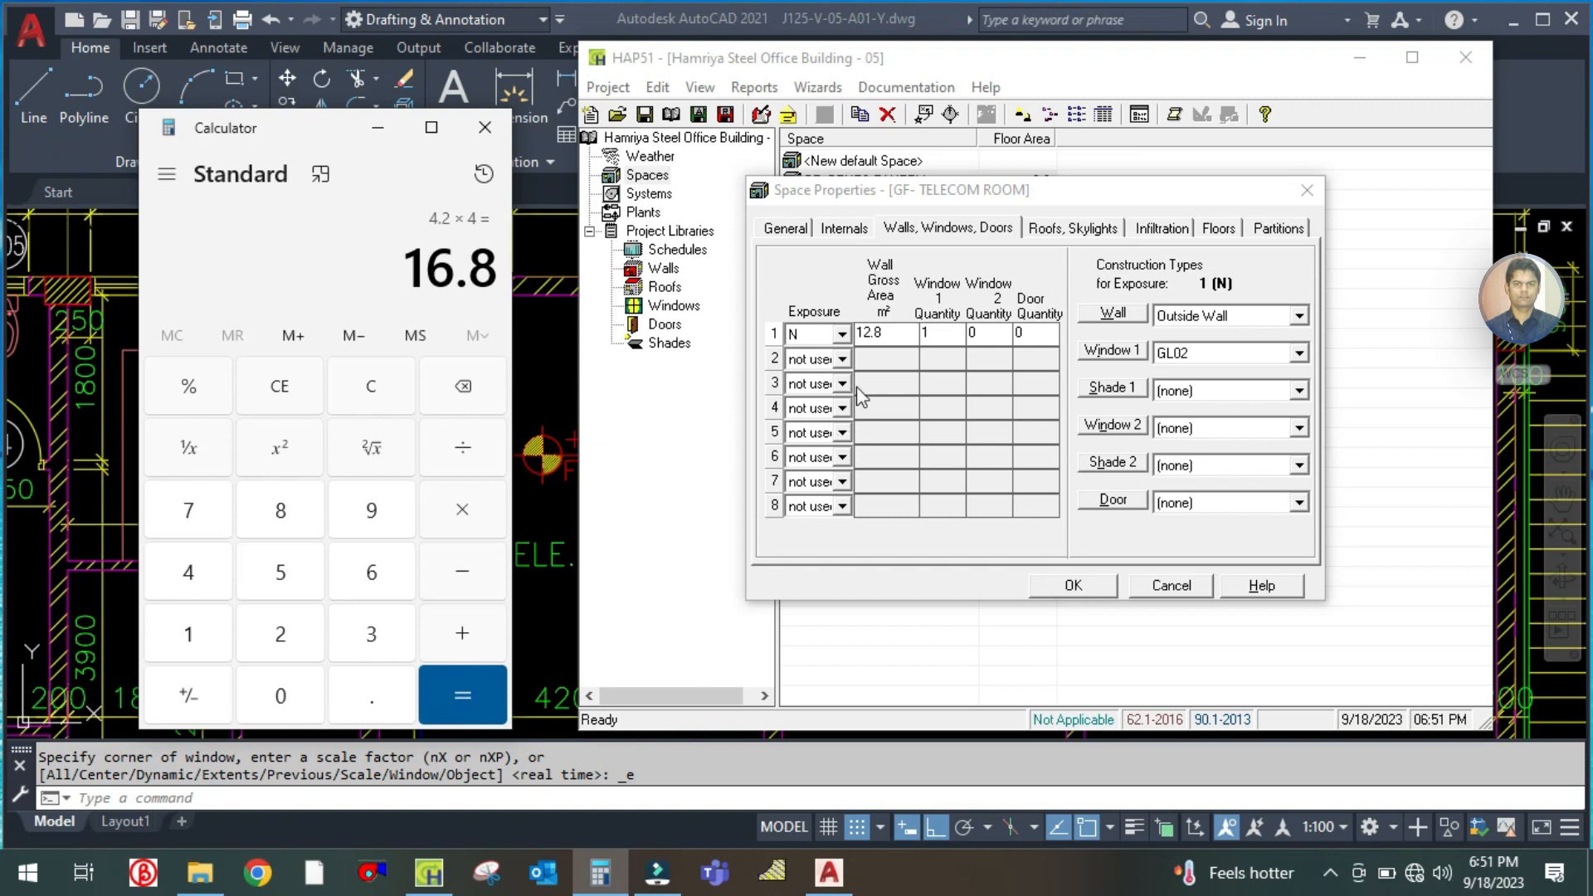
pyautogui.click(899, 330)
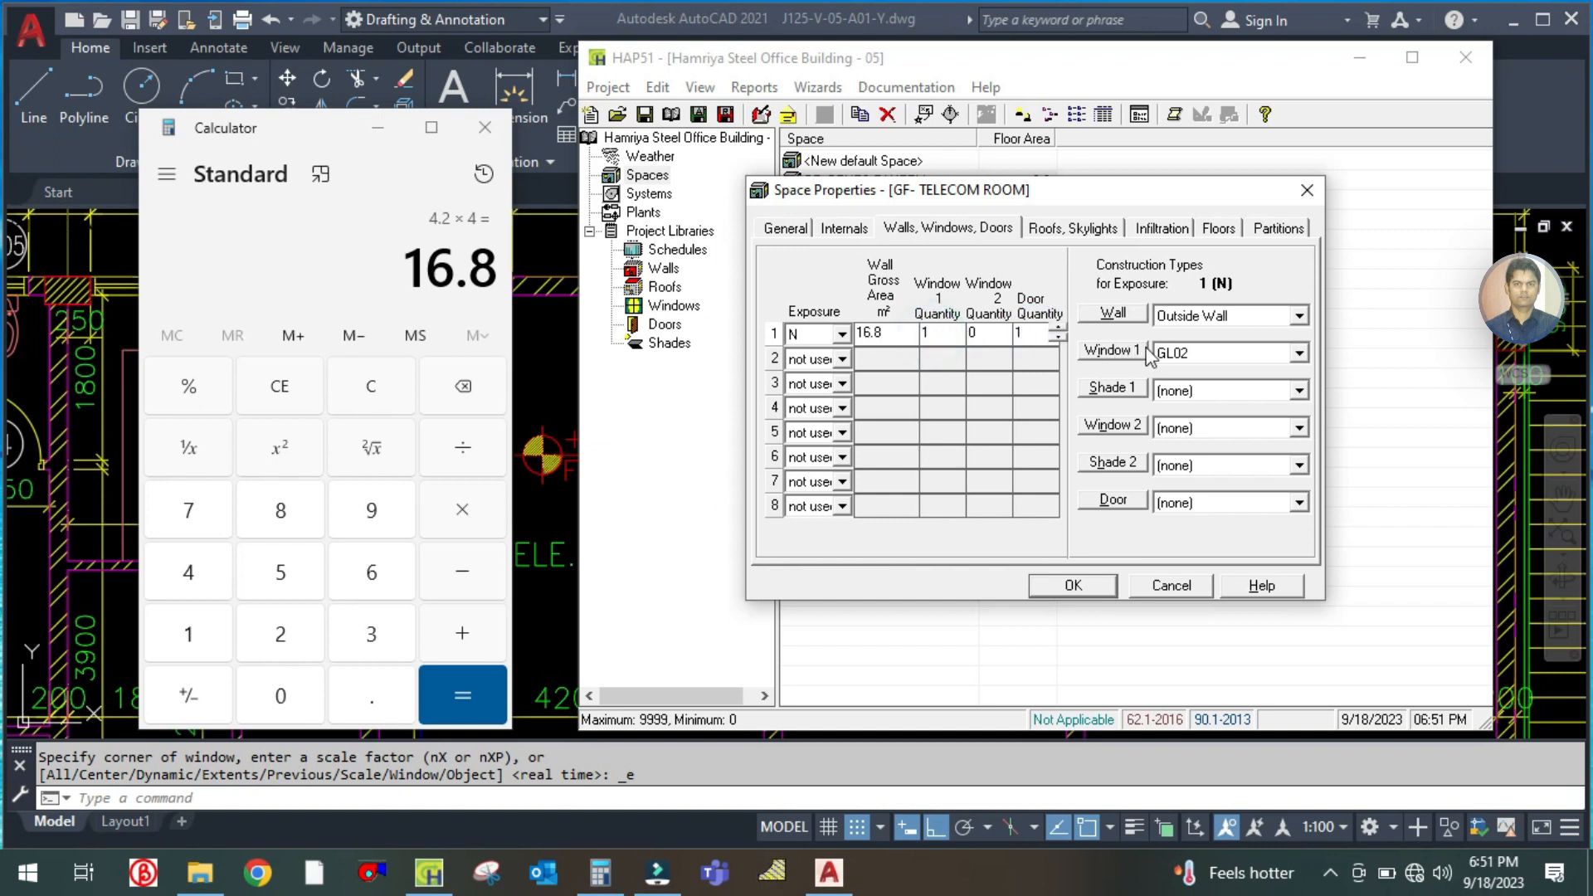
# Check the telecom room's openings on the AutoCAD plan, then assign window GL06 and door AD1 to its north wall in HAP
pyautogui.click(556, 384)
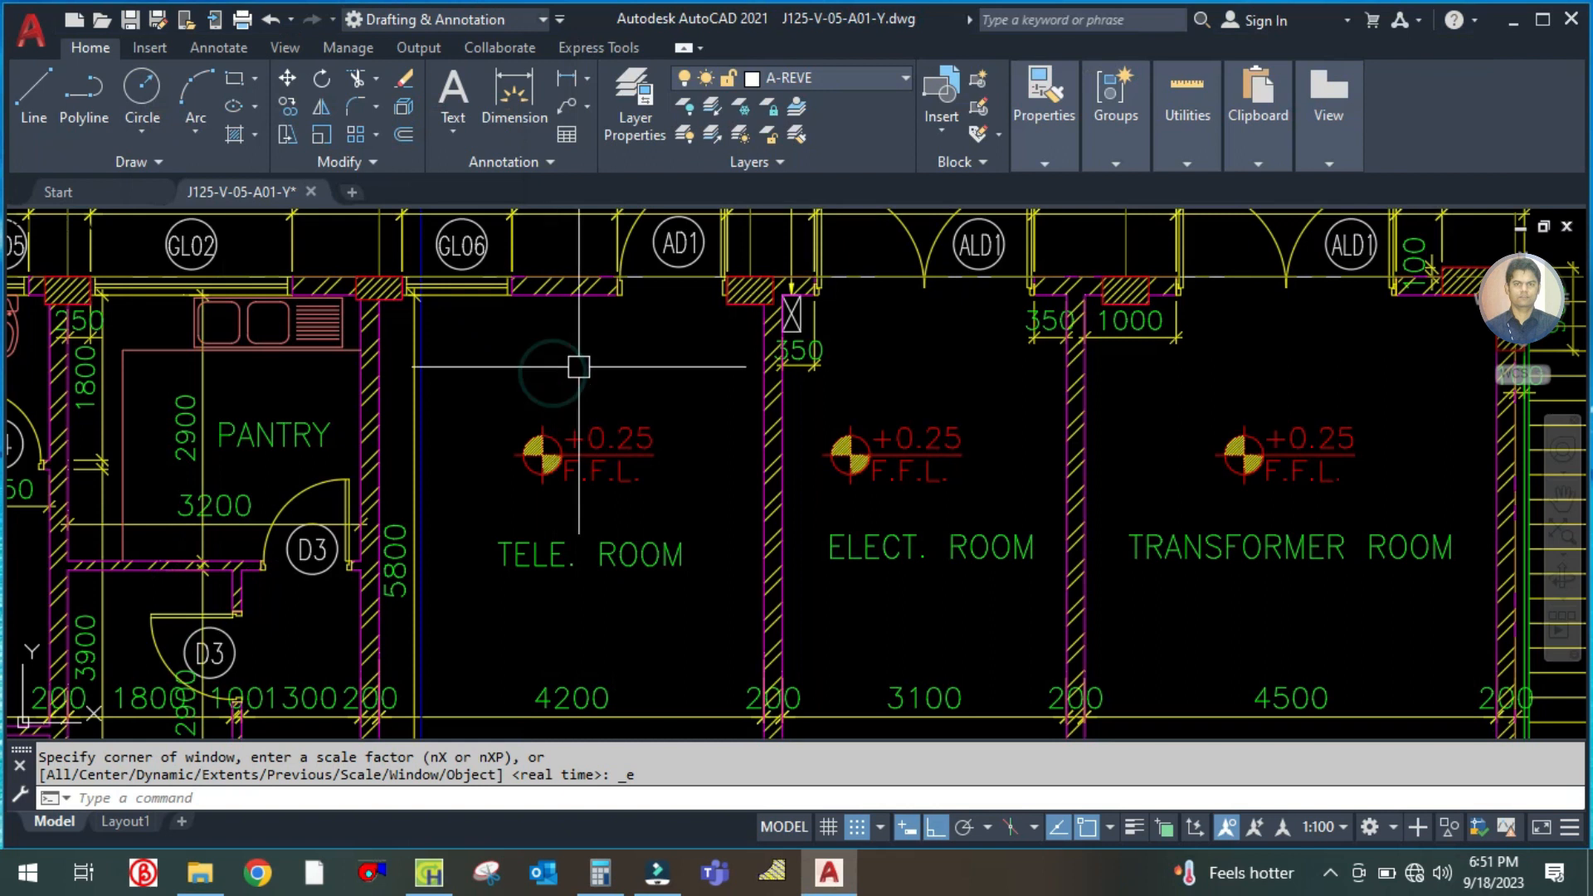
pyautogui.click(432, 881)
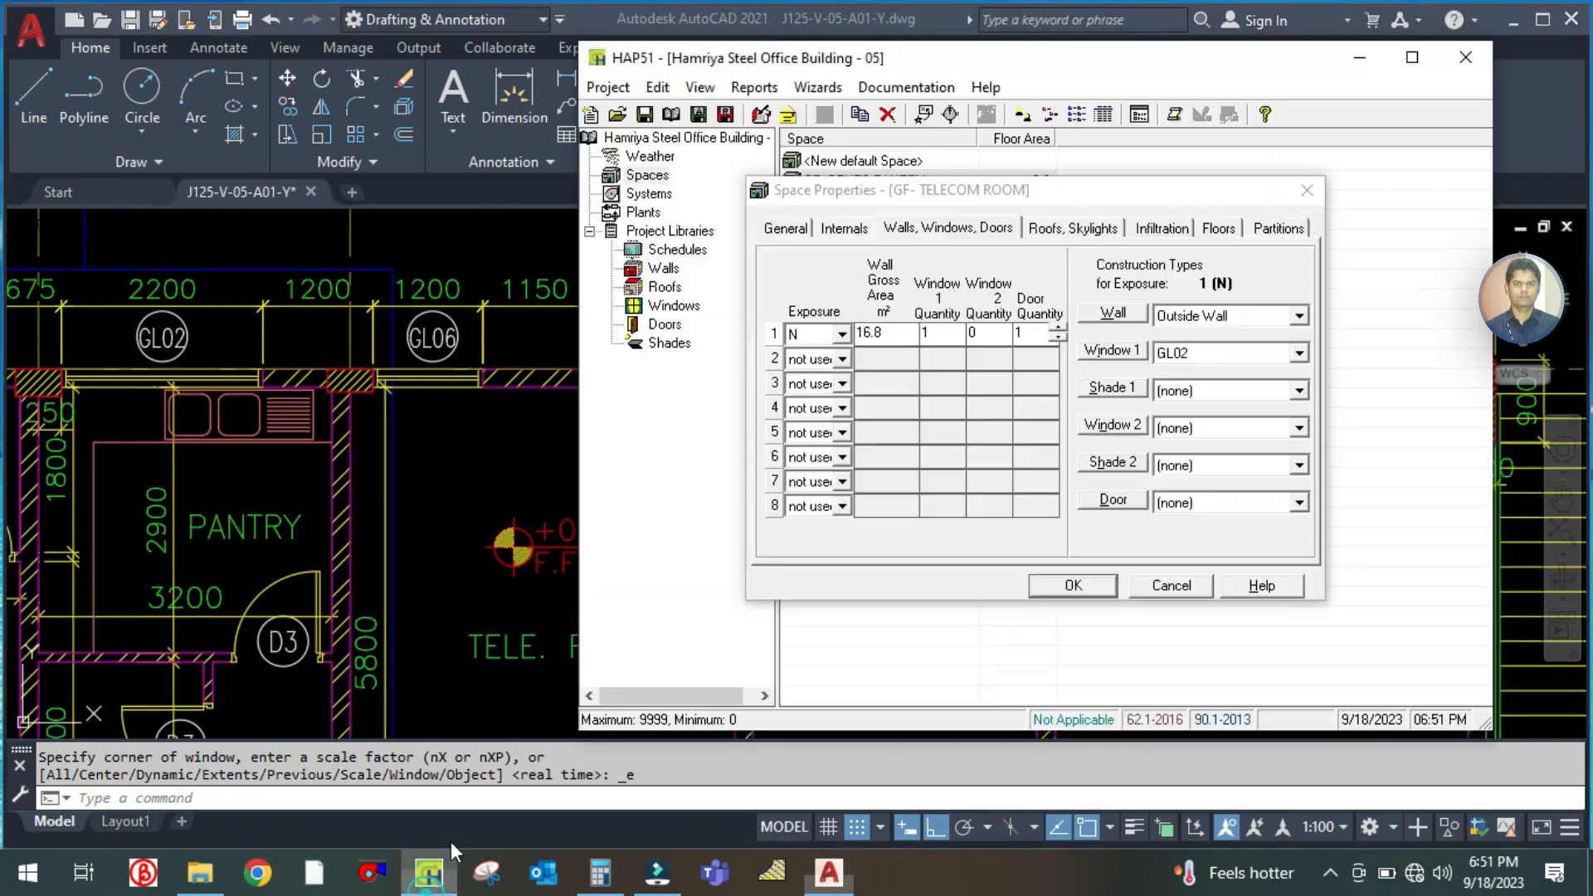
pyautogui.click(1216, 361)
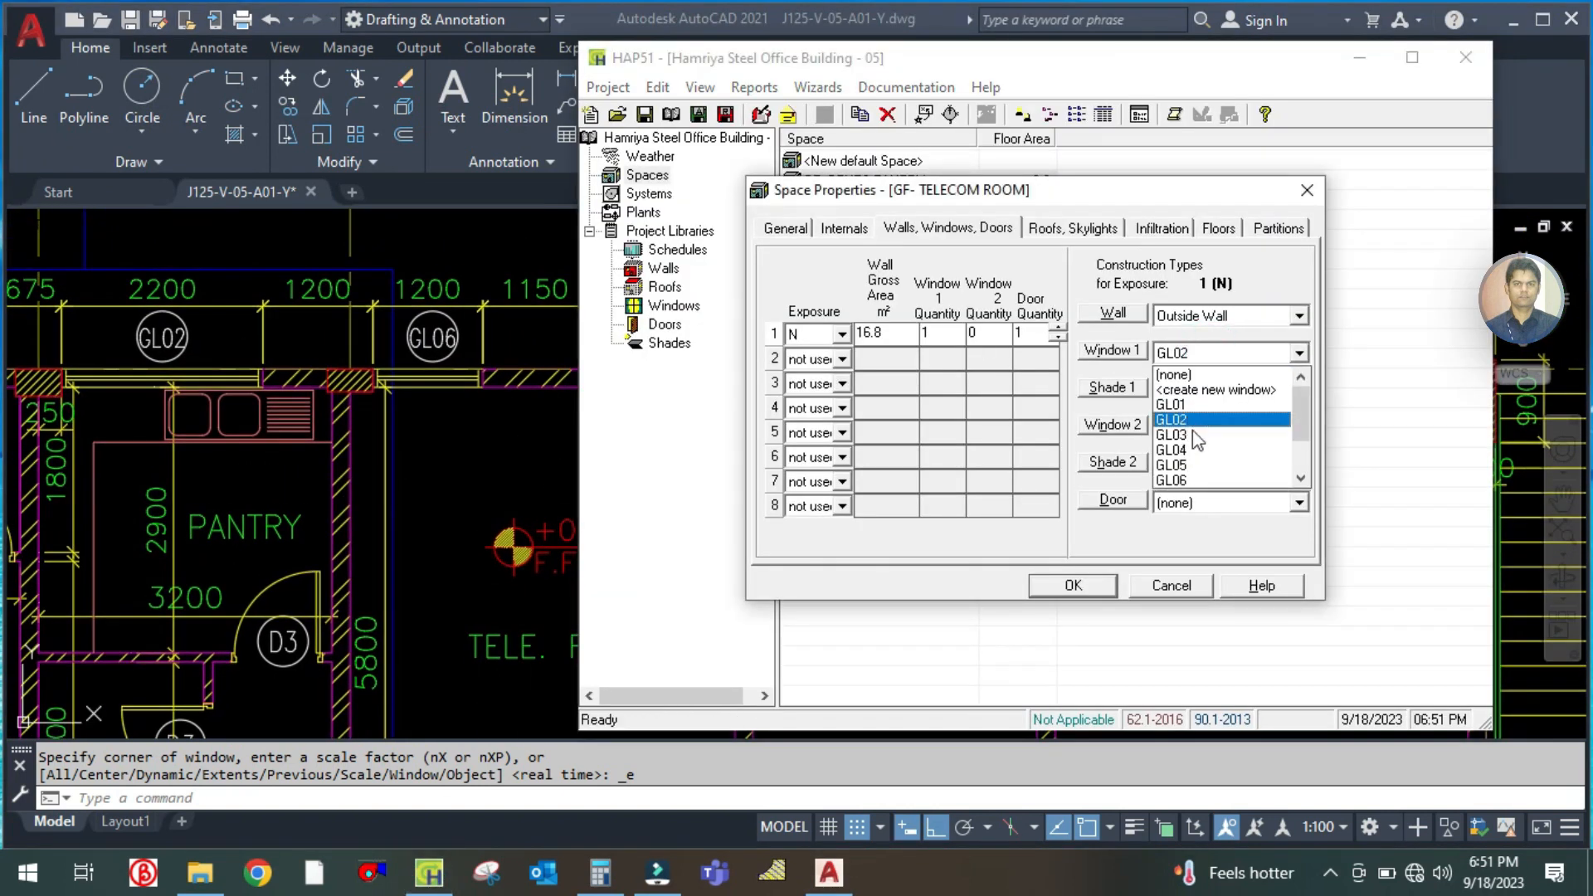
pyautogui.click(1192, 478)
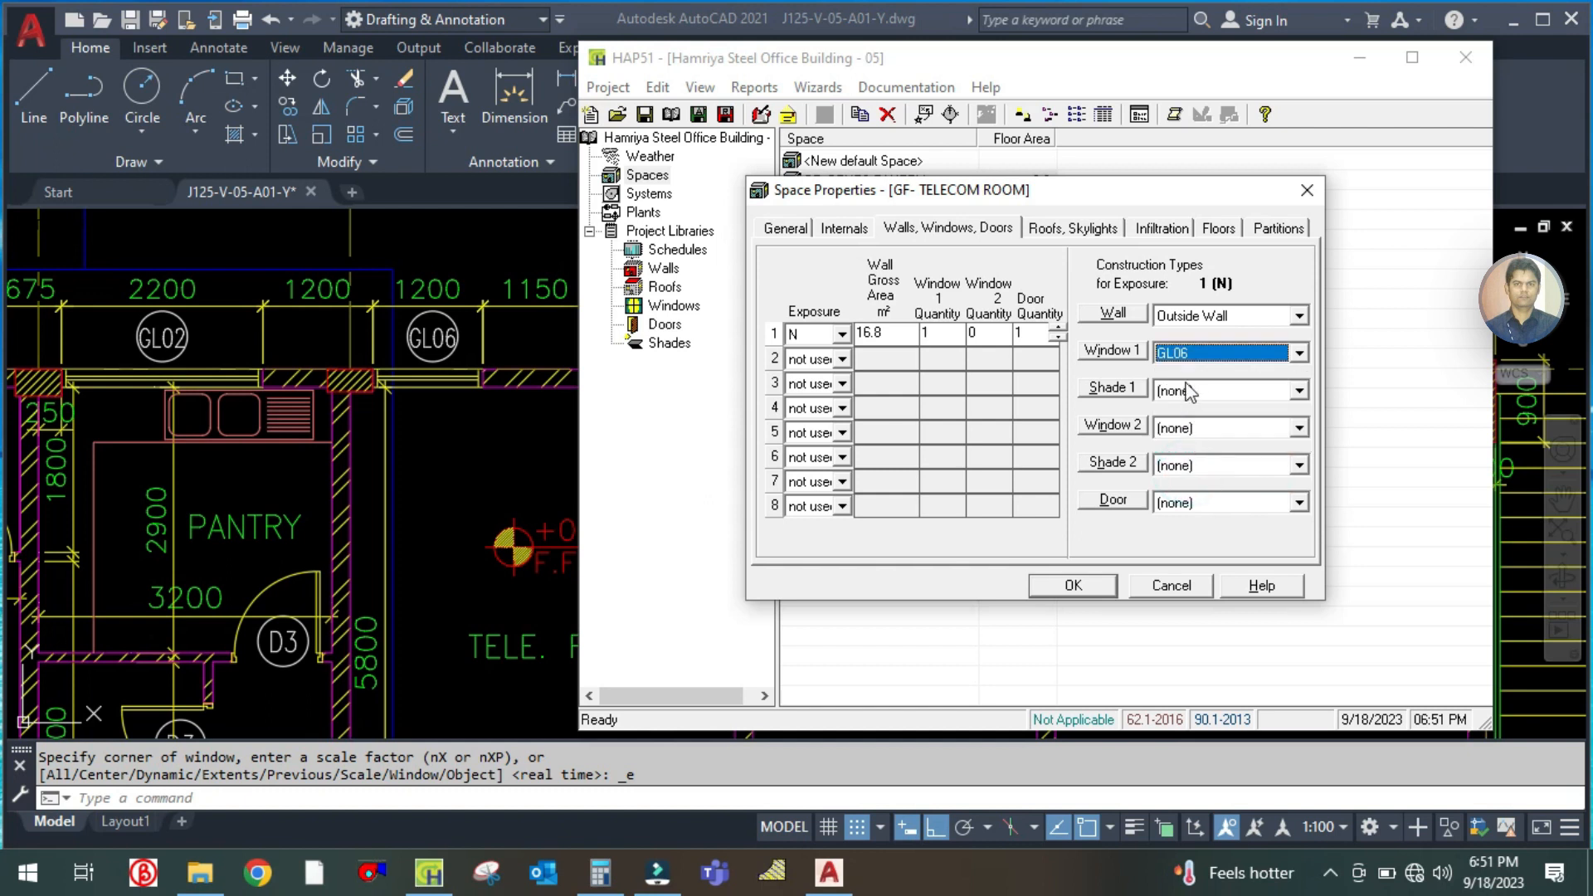
pyautogui.click(1195, 500)
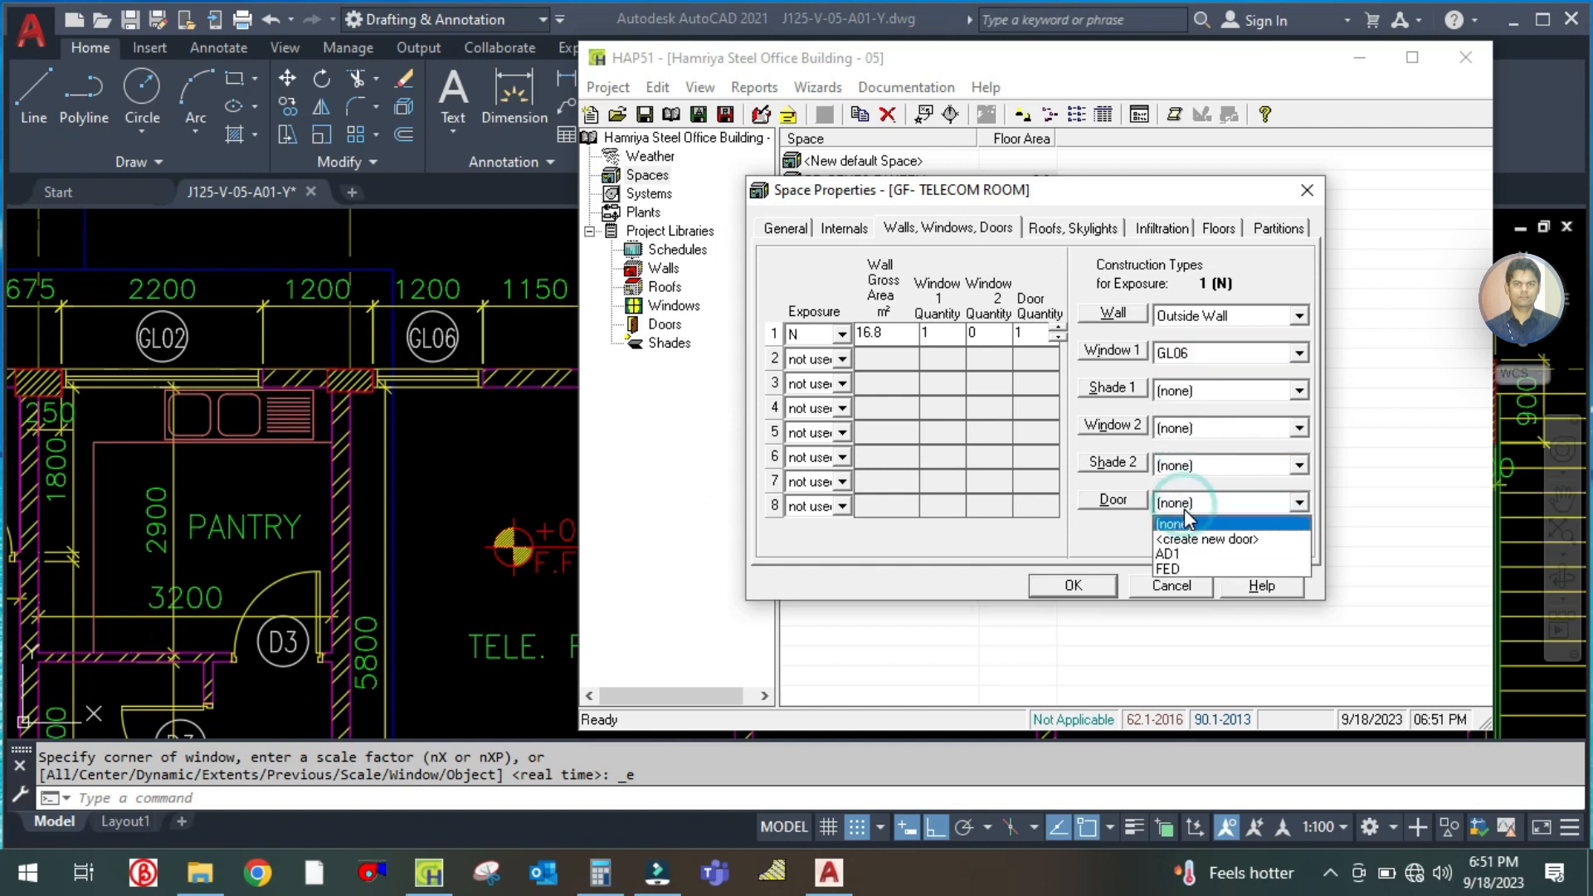
pyautogui.click(1188, 551)
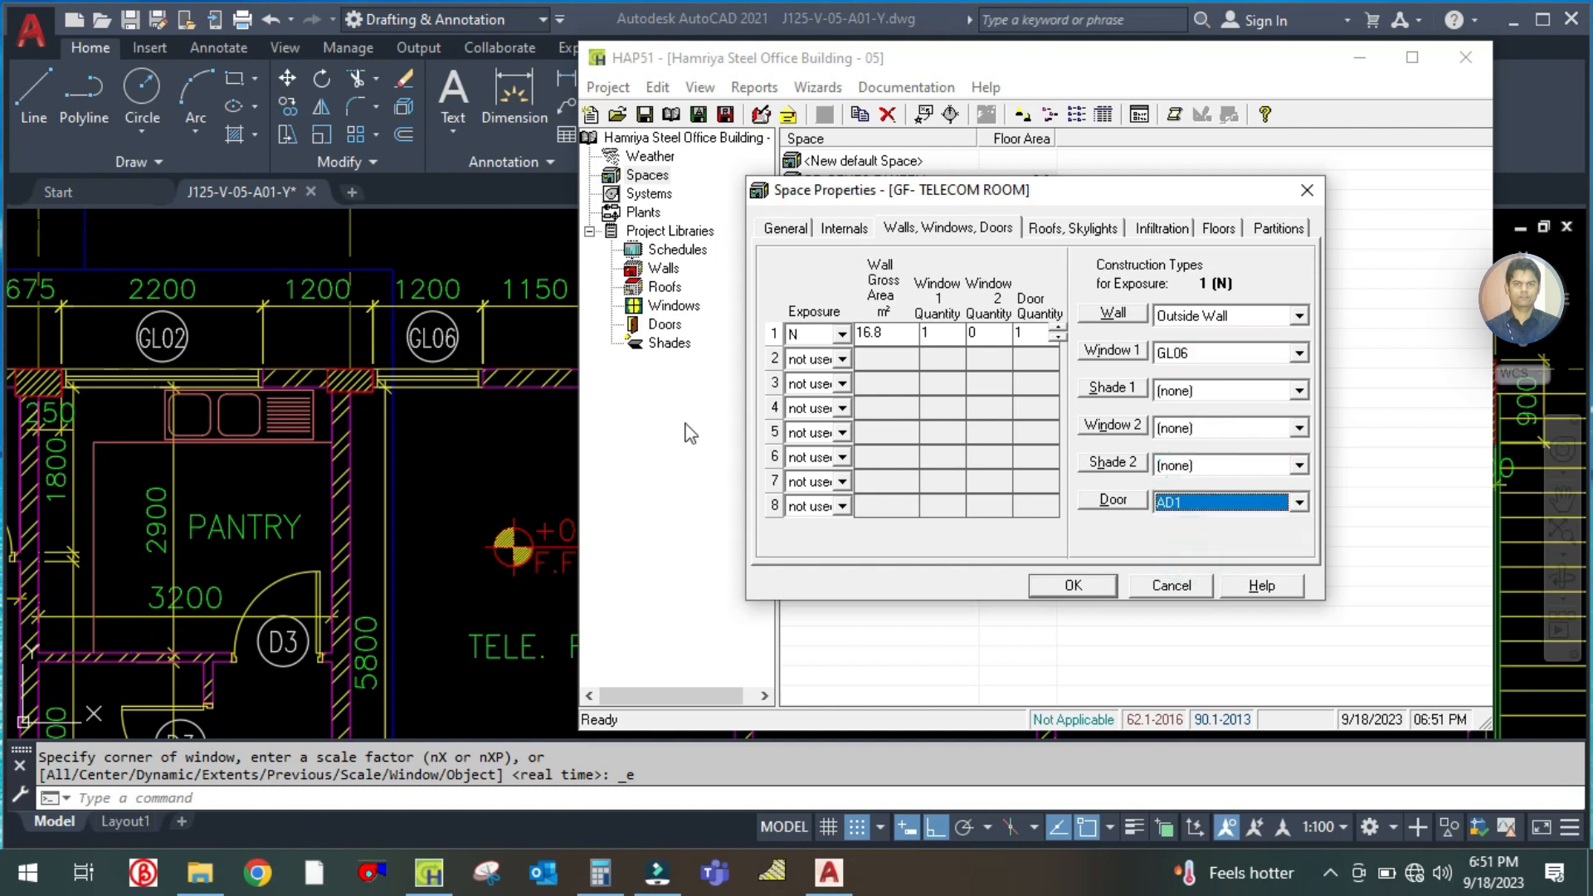
# Recheck the telecom room's exterior door on the plan and reselect AD1 as the north wall's door type in HAP
pyautogui.hotkey('alt', 'Tab')
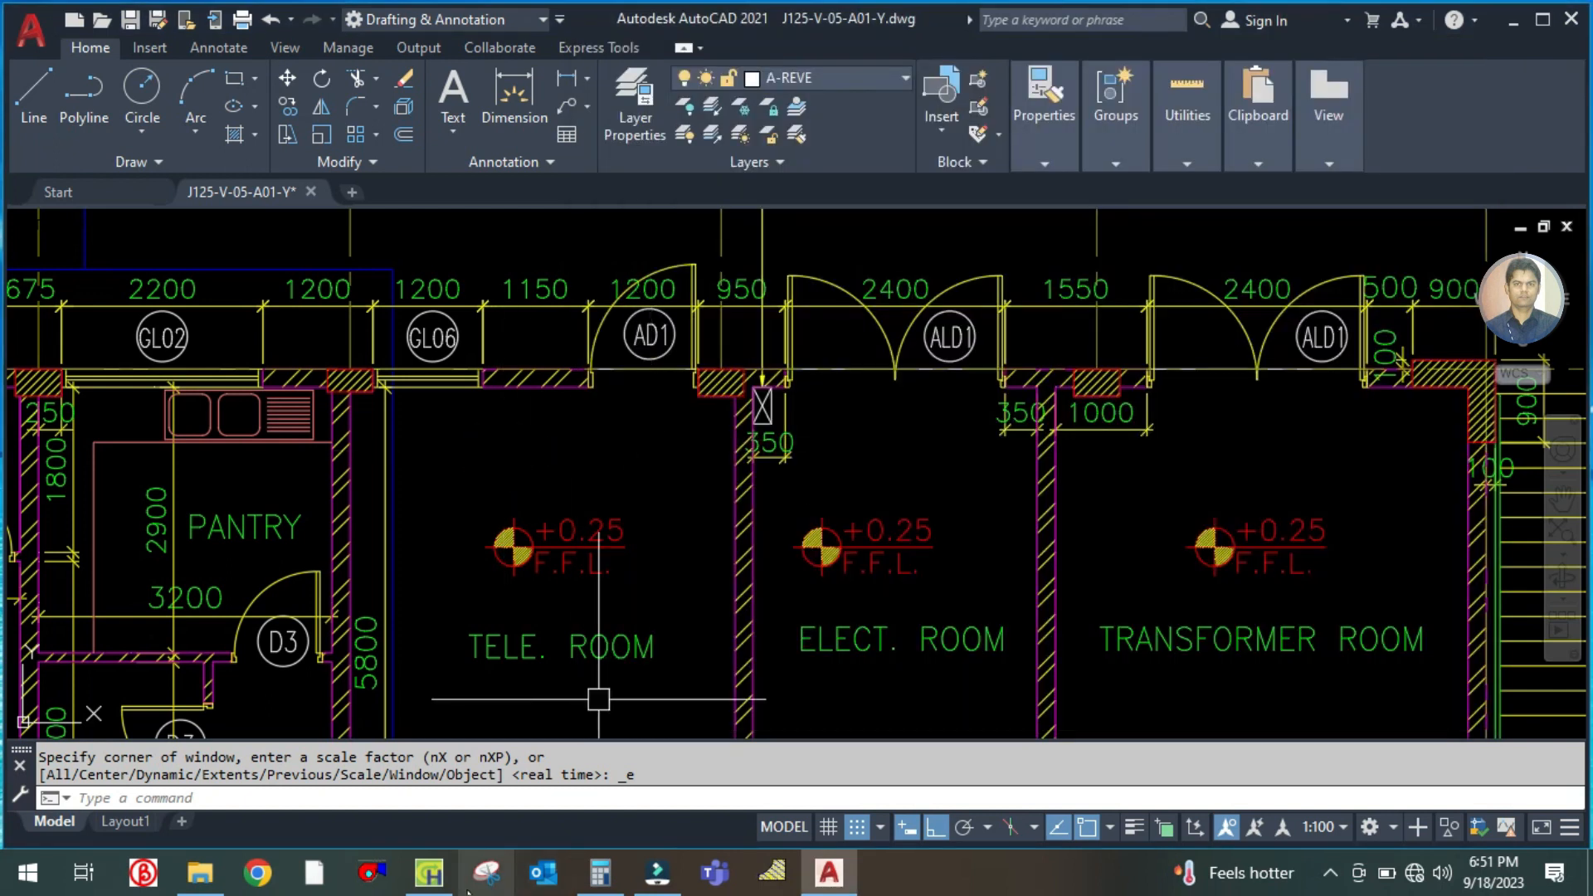
pyautogui.moveTo(826, 616); pyautogui.dragTo(723, 508)
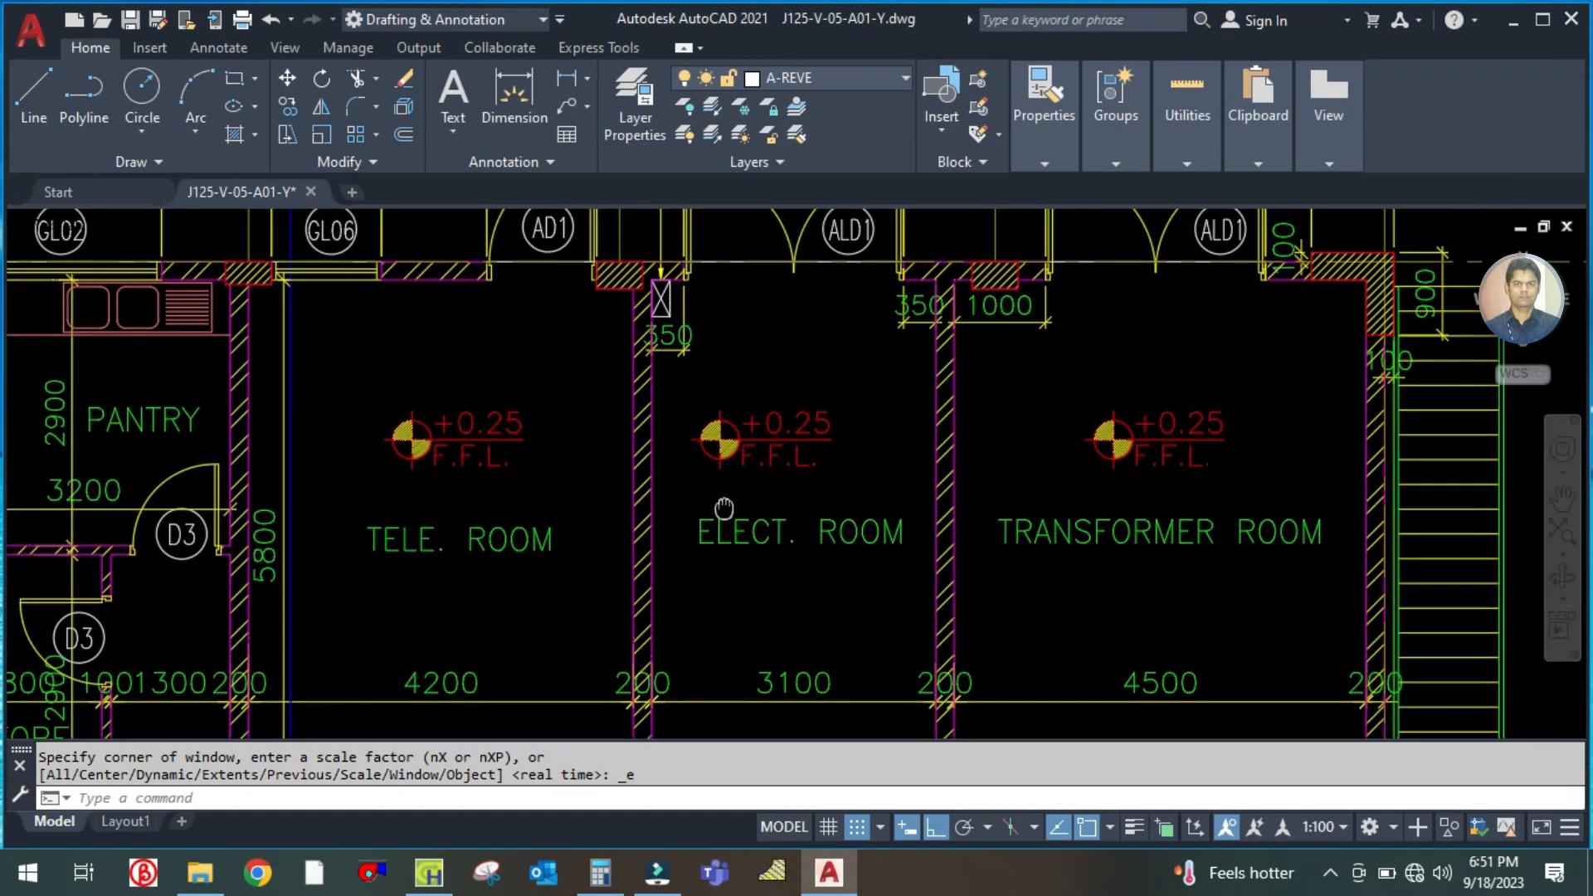
pyautogui.rightClick(724, 508)
pyautogui.click(609, 448)
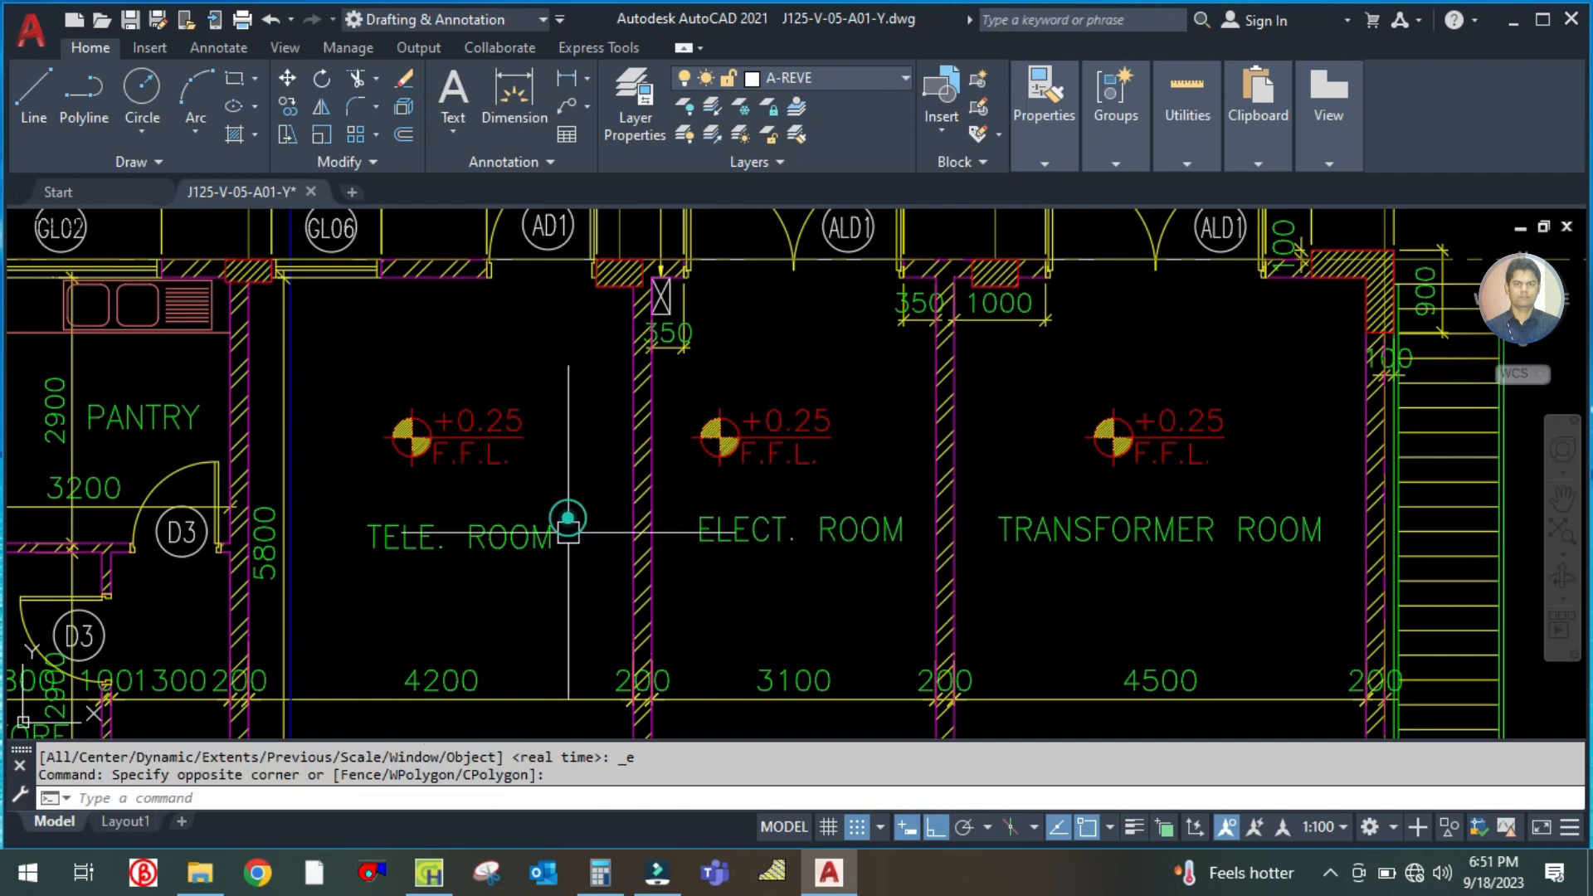
pyautogui.click(429, 873)
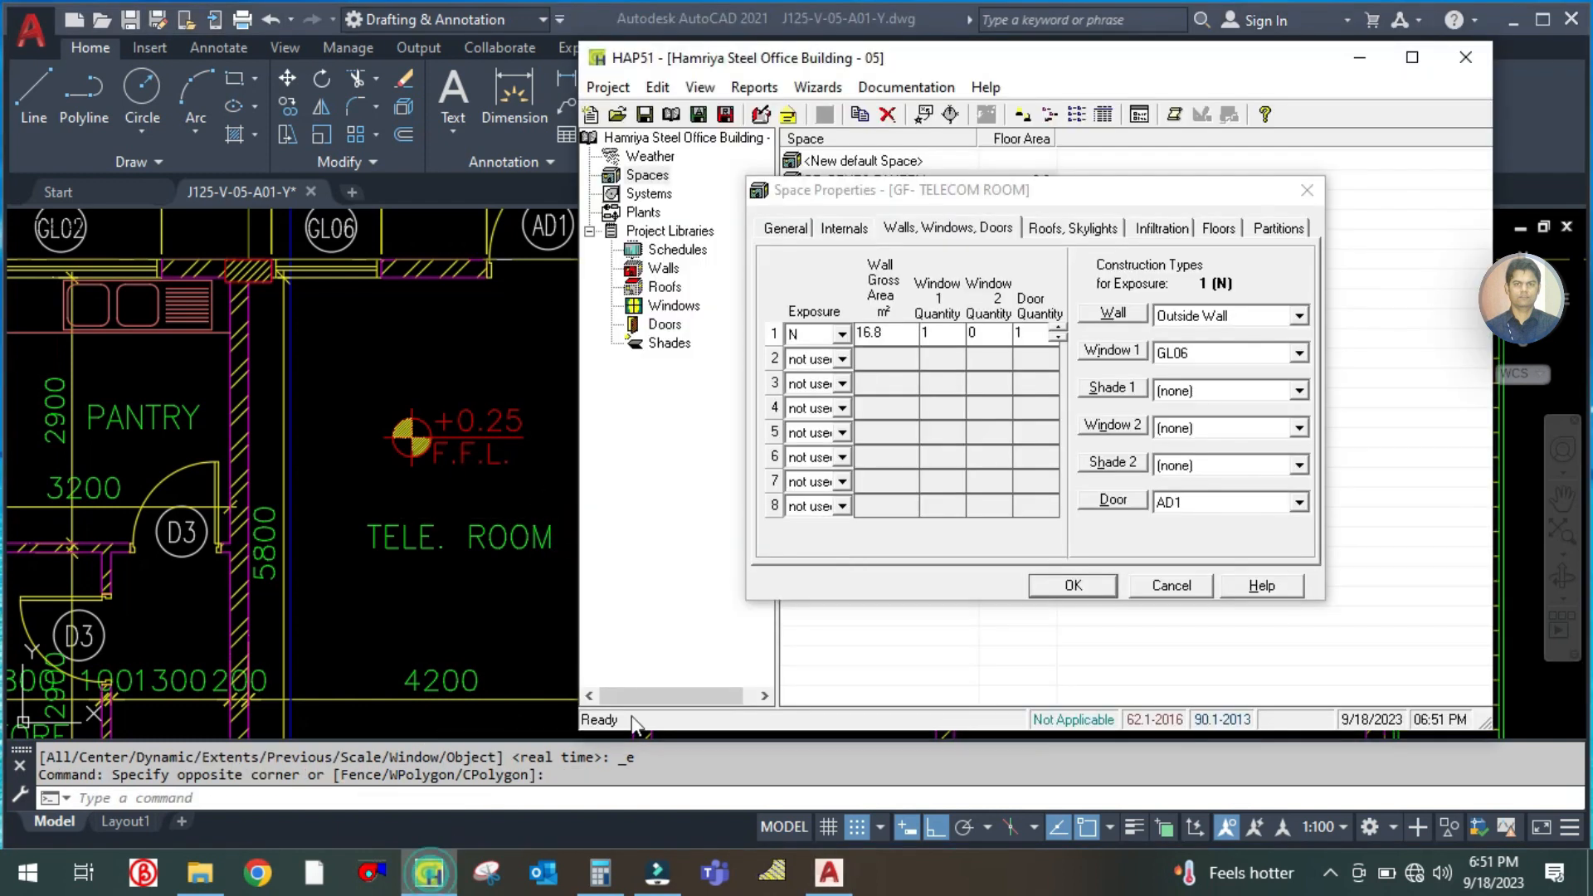
pyautogui.click(1177, 501)
pyautogui.click(1184, 556)
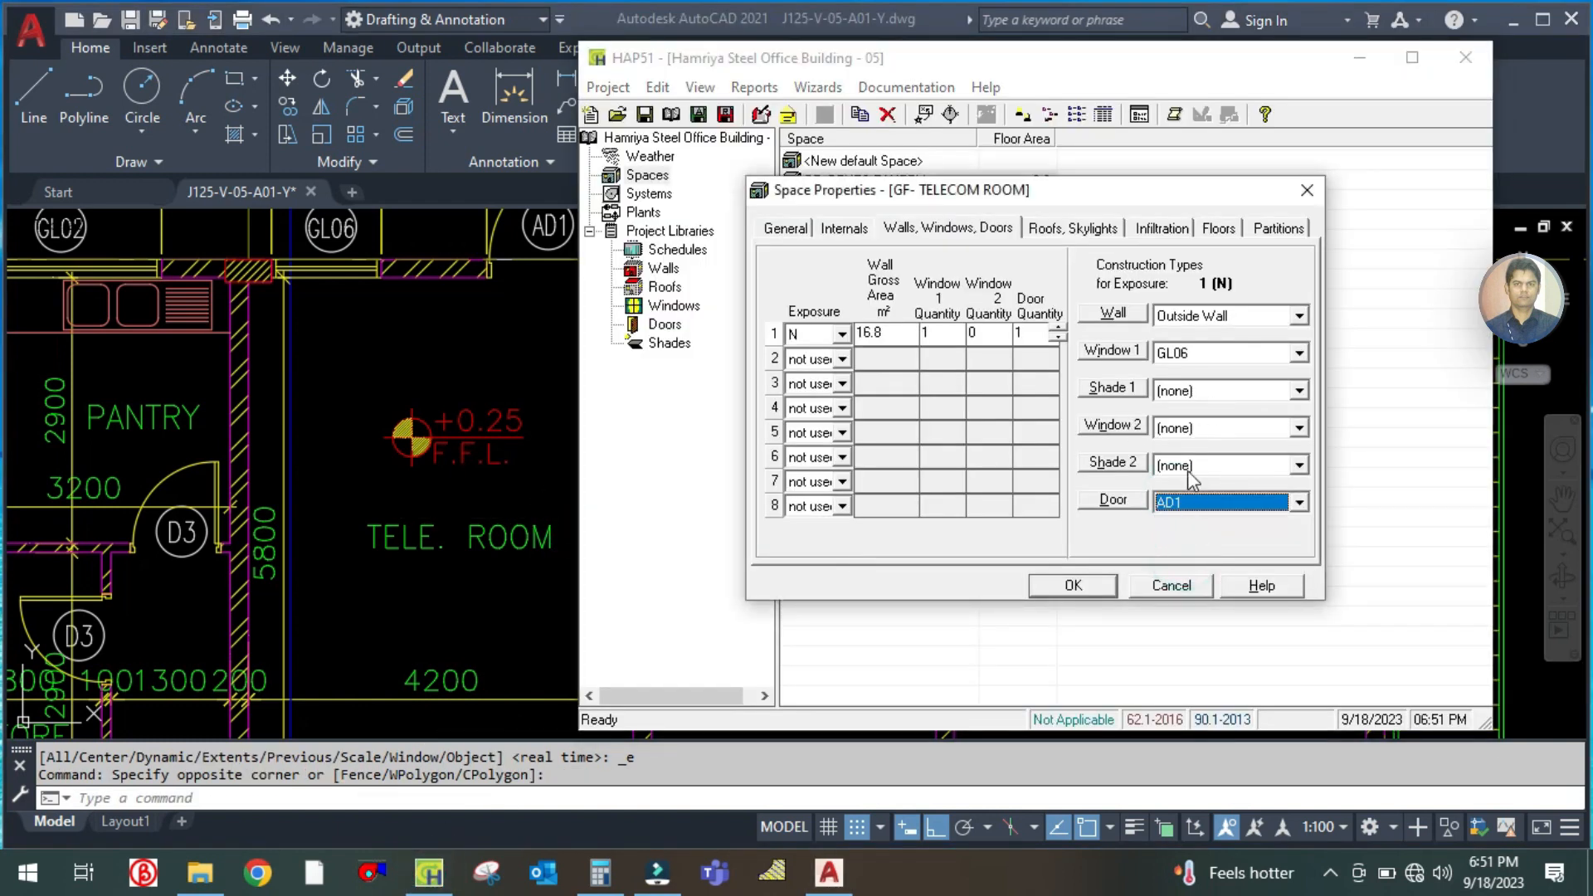
# Set the telecom room's horizontal roof gross area to match the space's floor area
pyautogui.click(1049, 237)
pyautogui.click(780, 232)
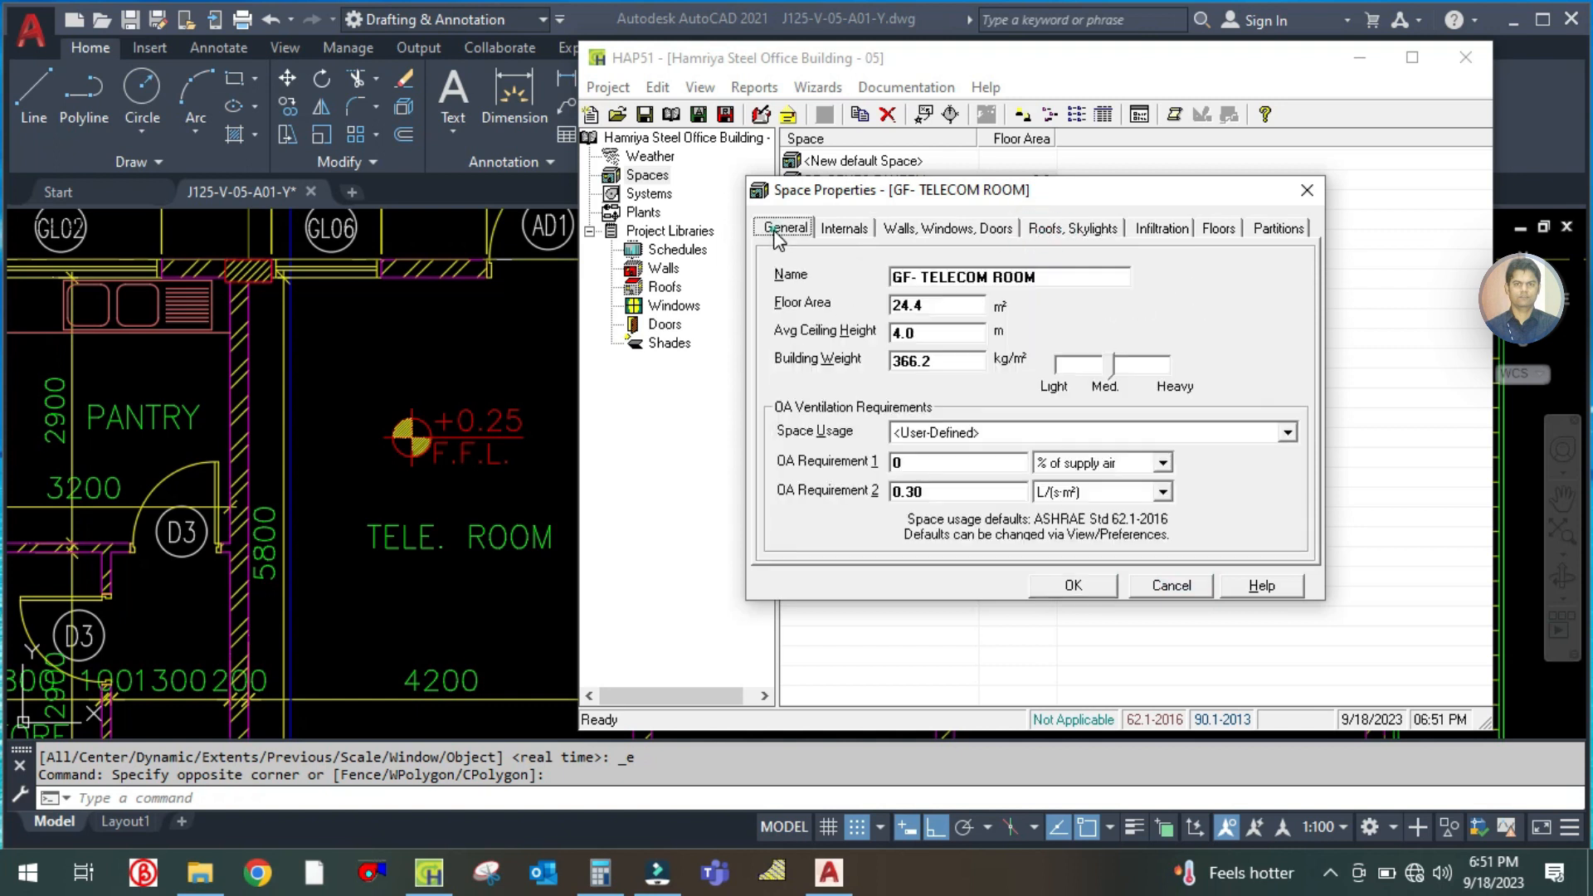
pyautogui.click(1095, 230)
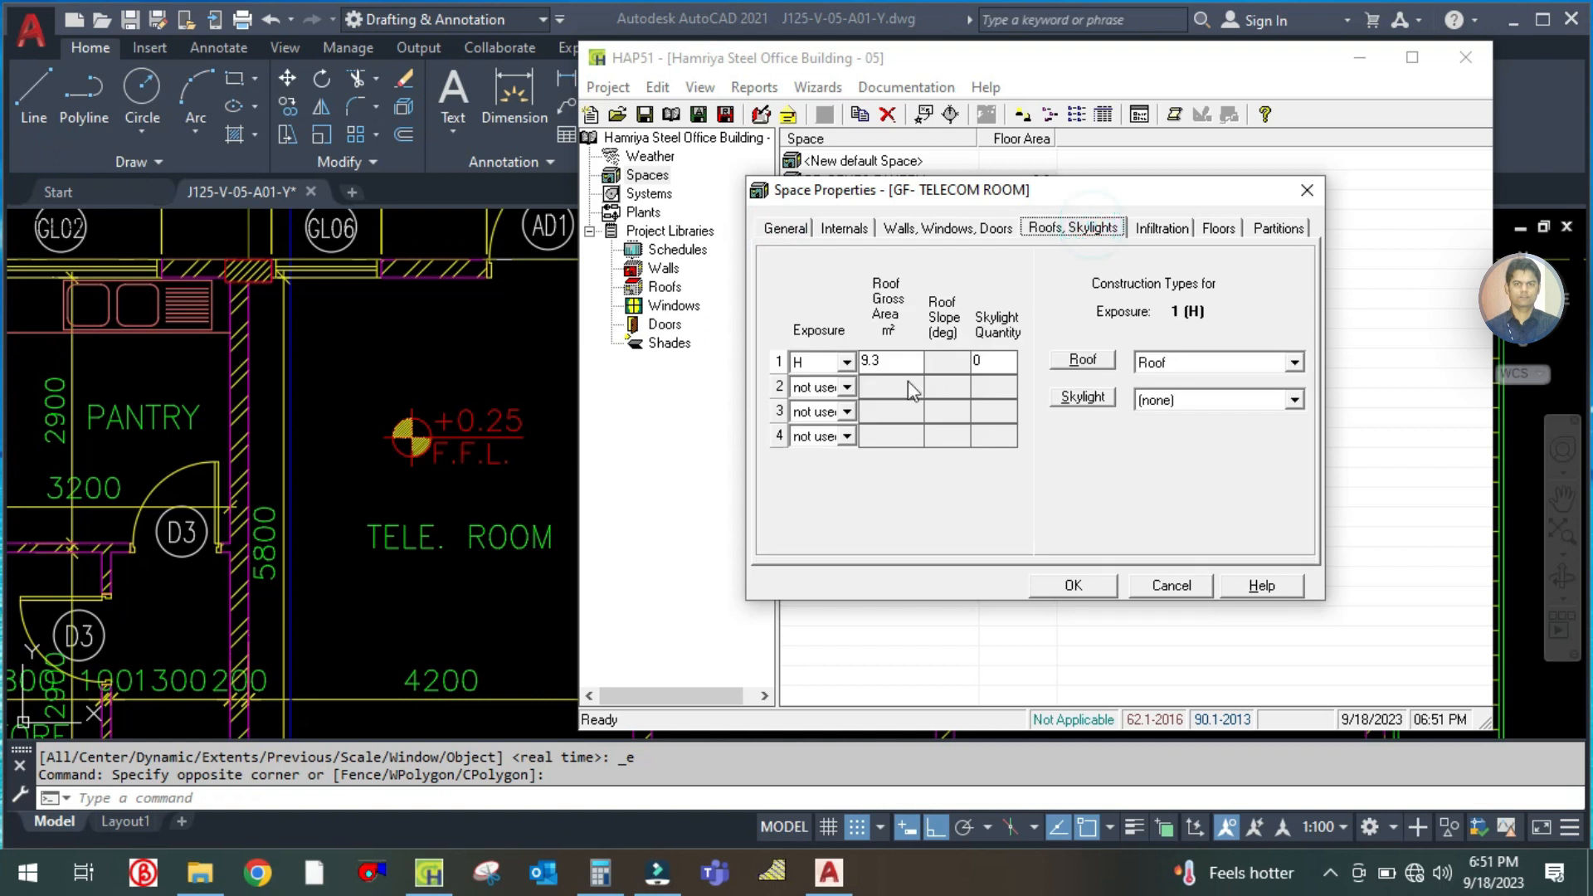
pyautogui.click(900, 361)
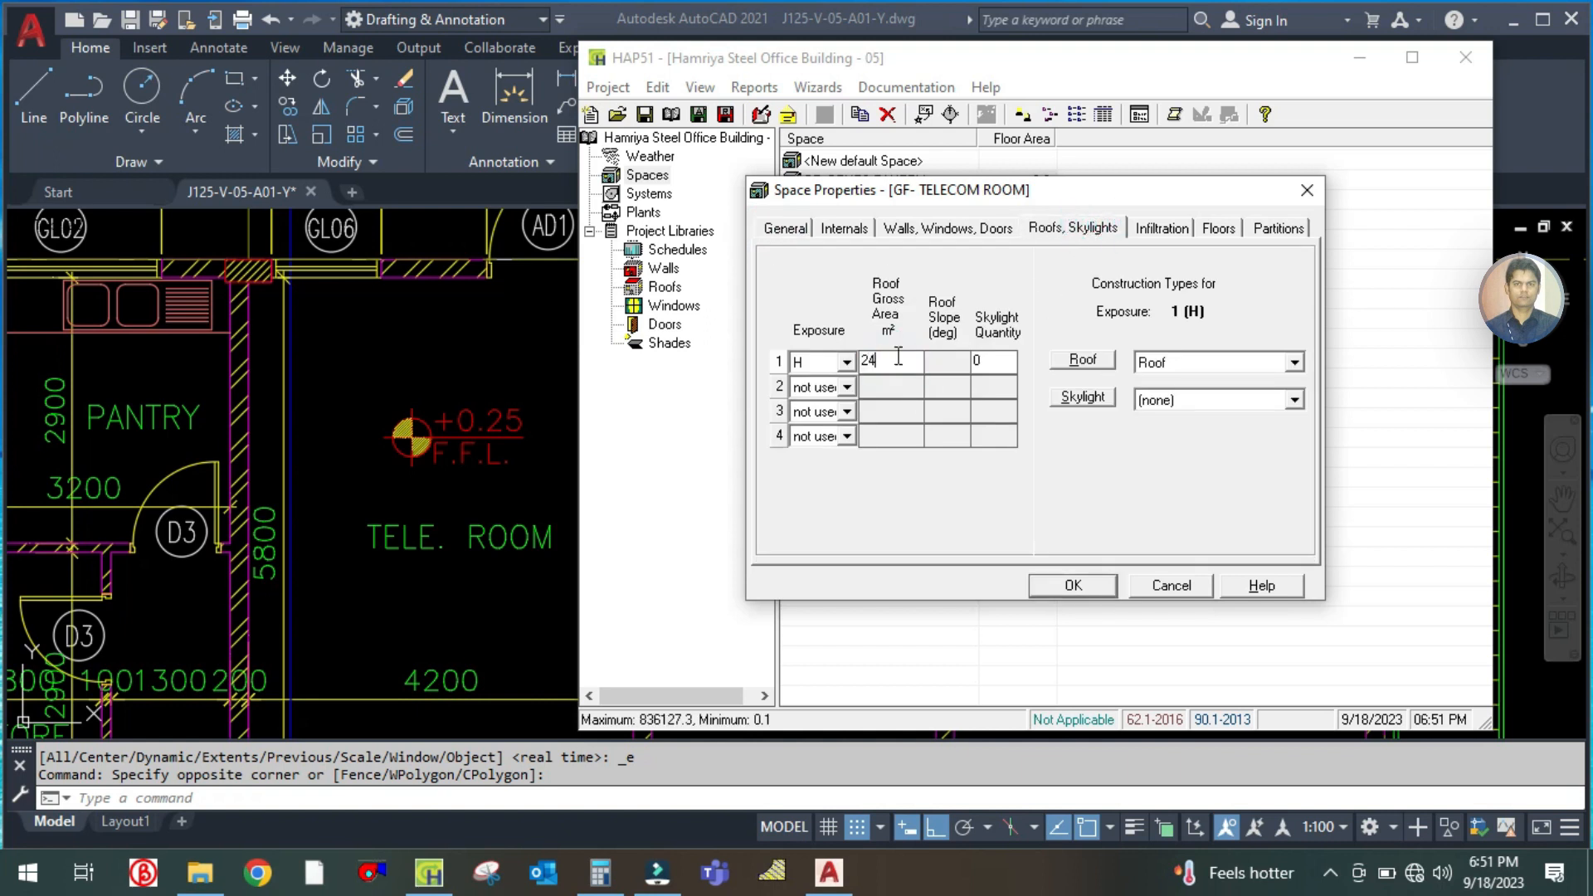
# Set the telecom room's slab-on-grade floor area to 24.4 m² and save the space
pyautogui.click(1143, 229)
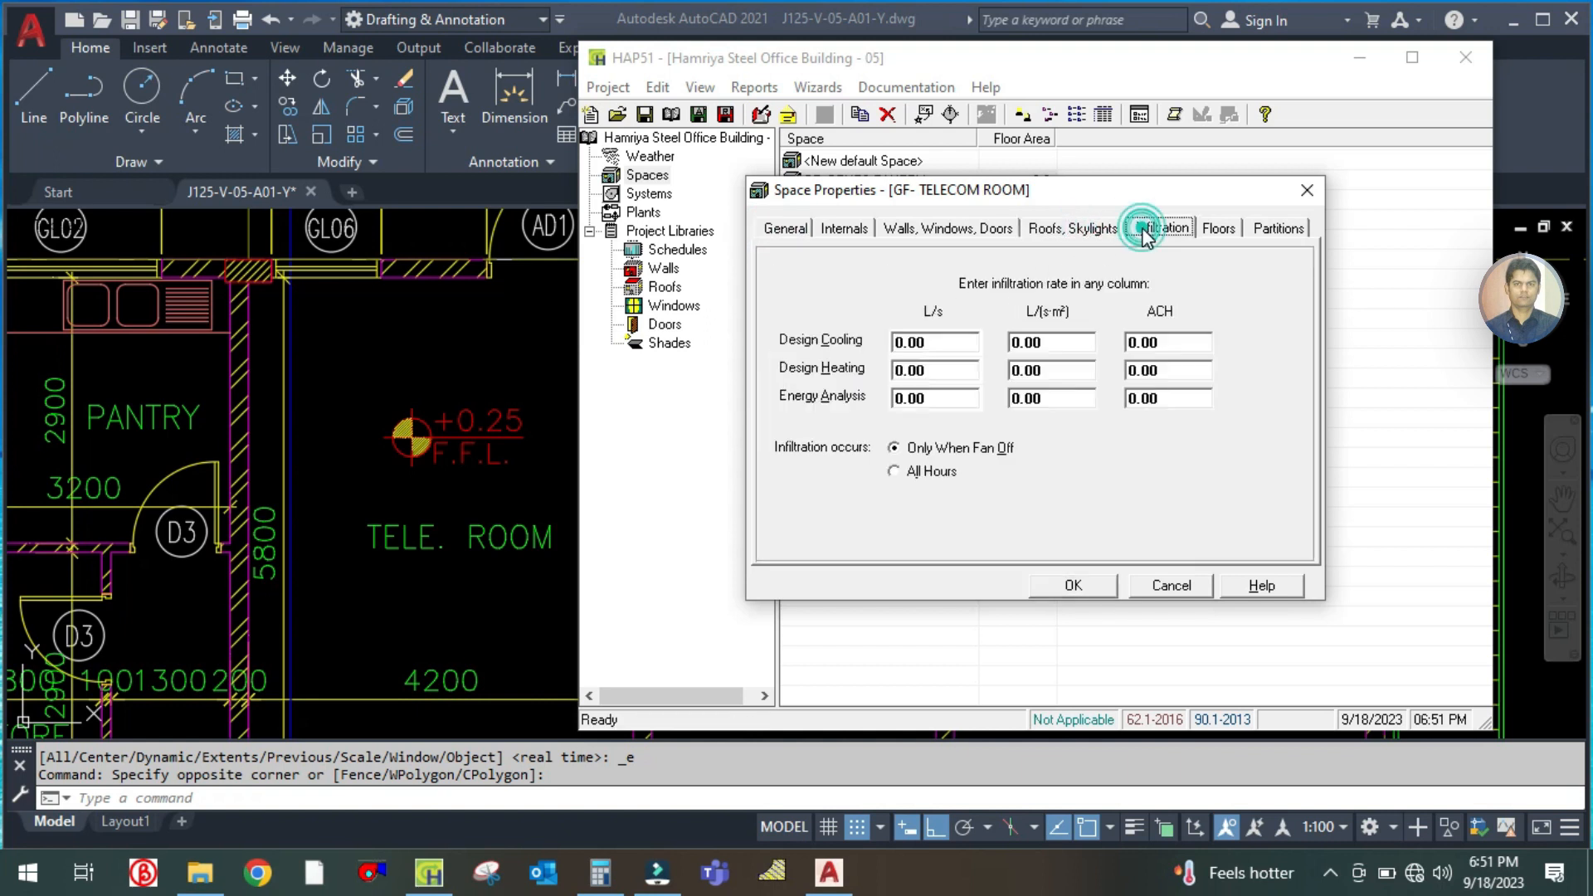
pyautogui.click(1215, 228)
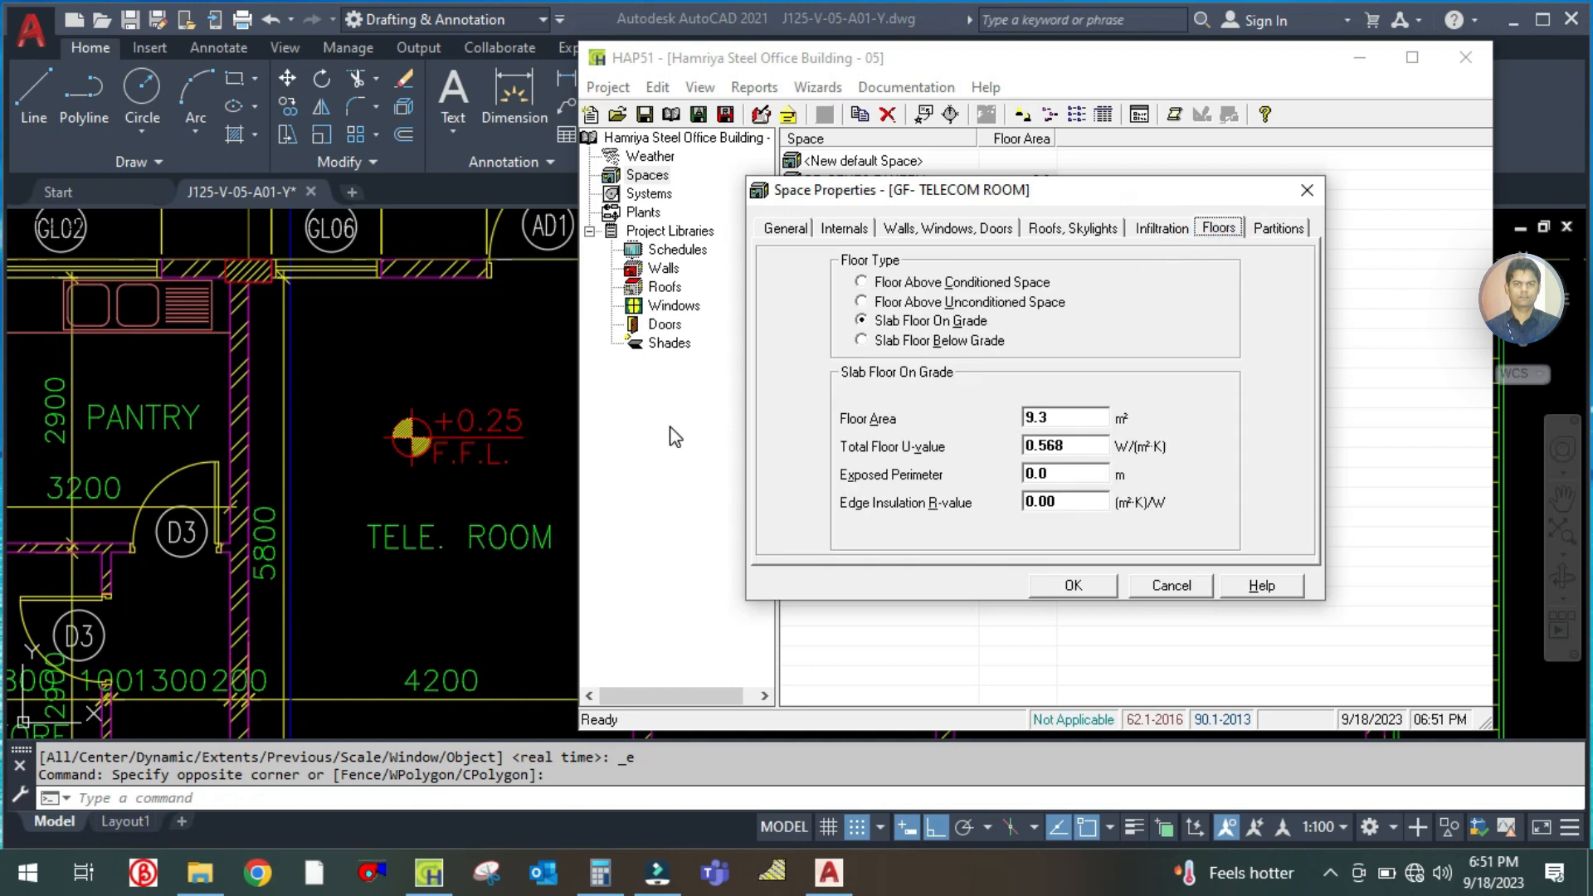
pyautogui.click(783, 230)
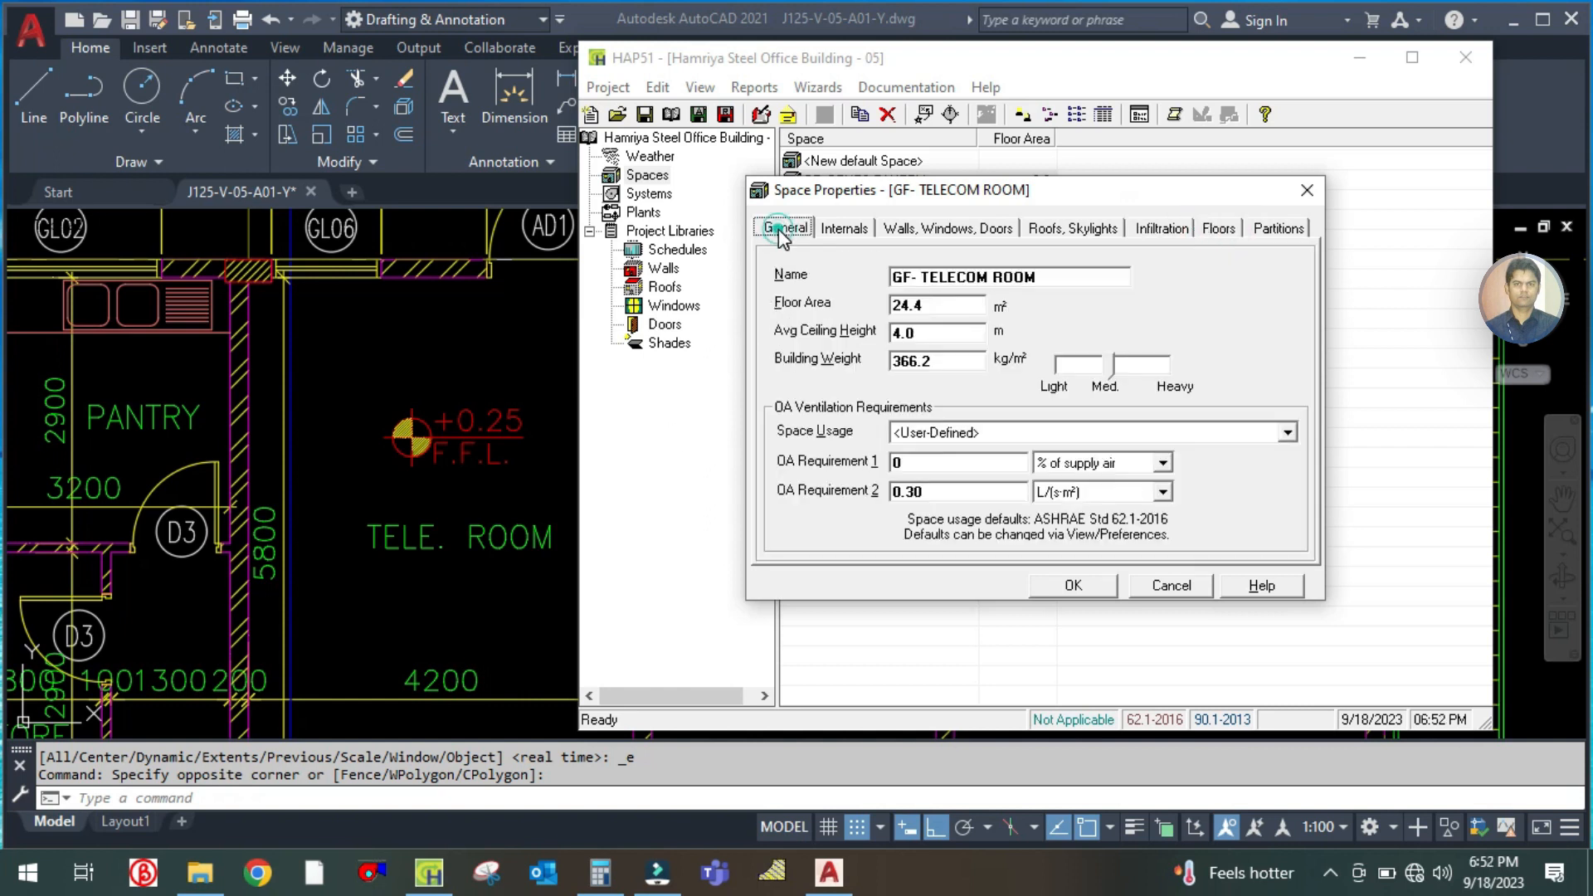
pyautogui.click(937, 310)
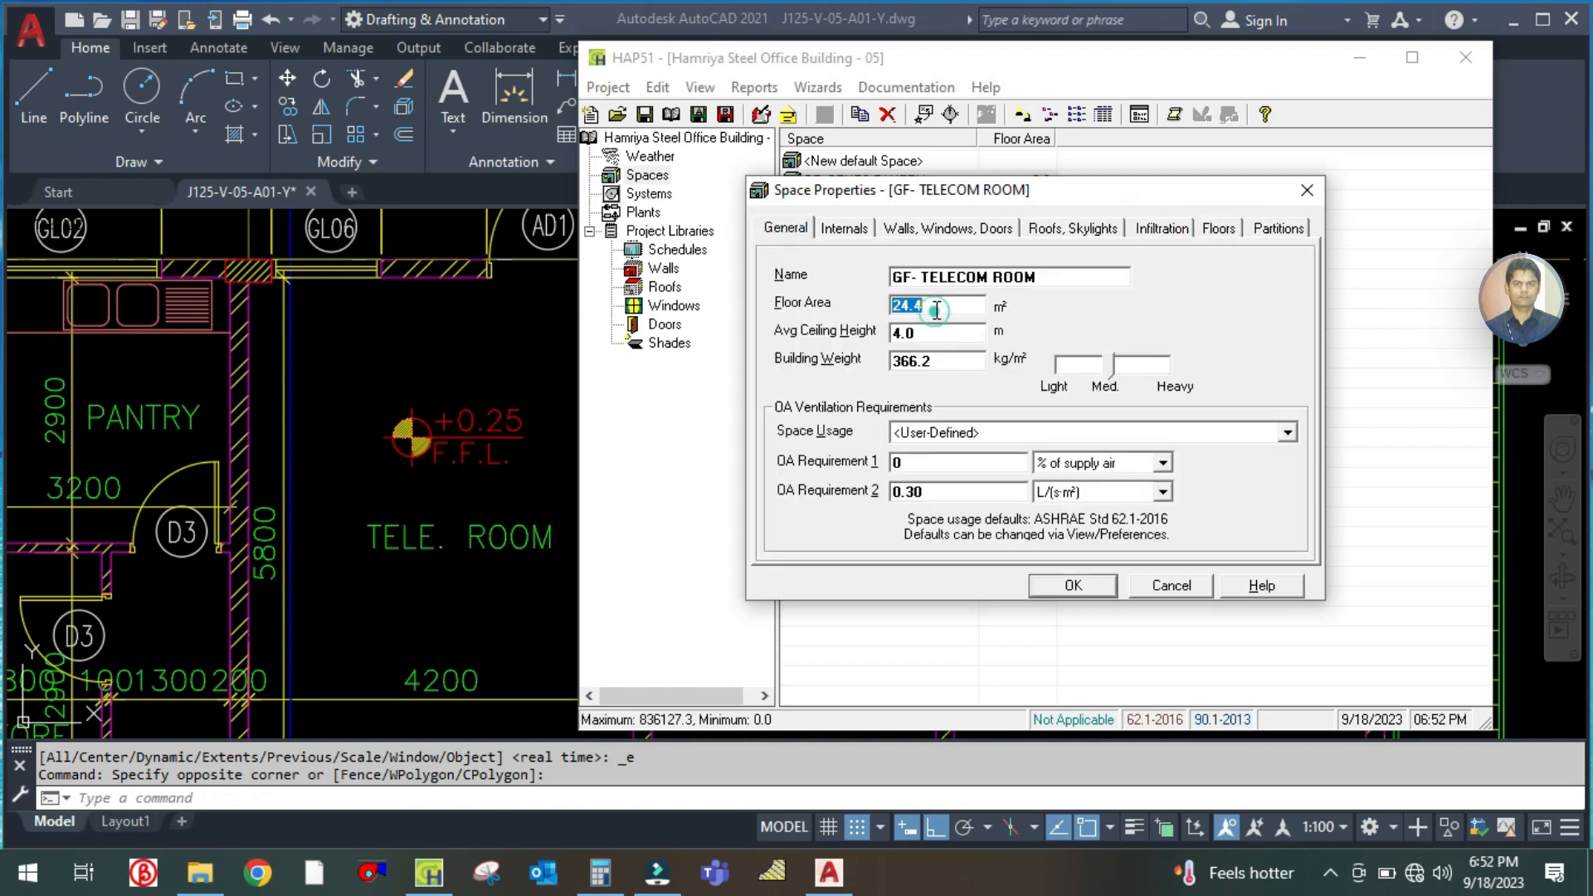
pyautogui.click(1215, 229)
pyautogui.click(1066, 415)
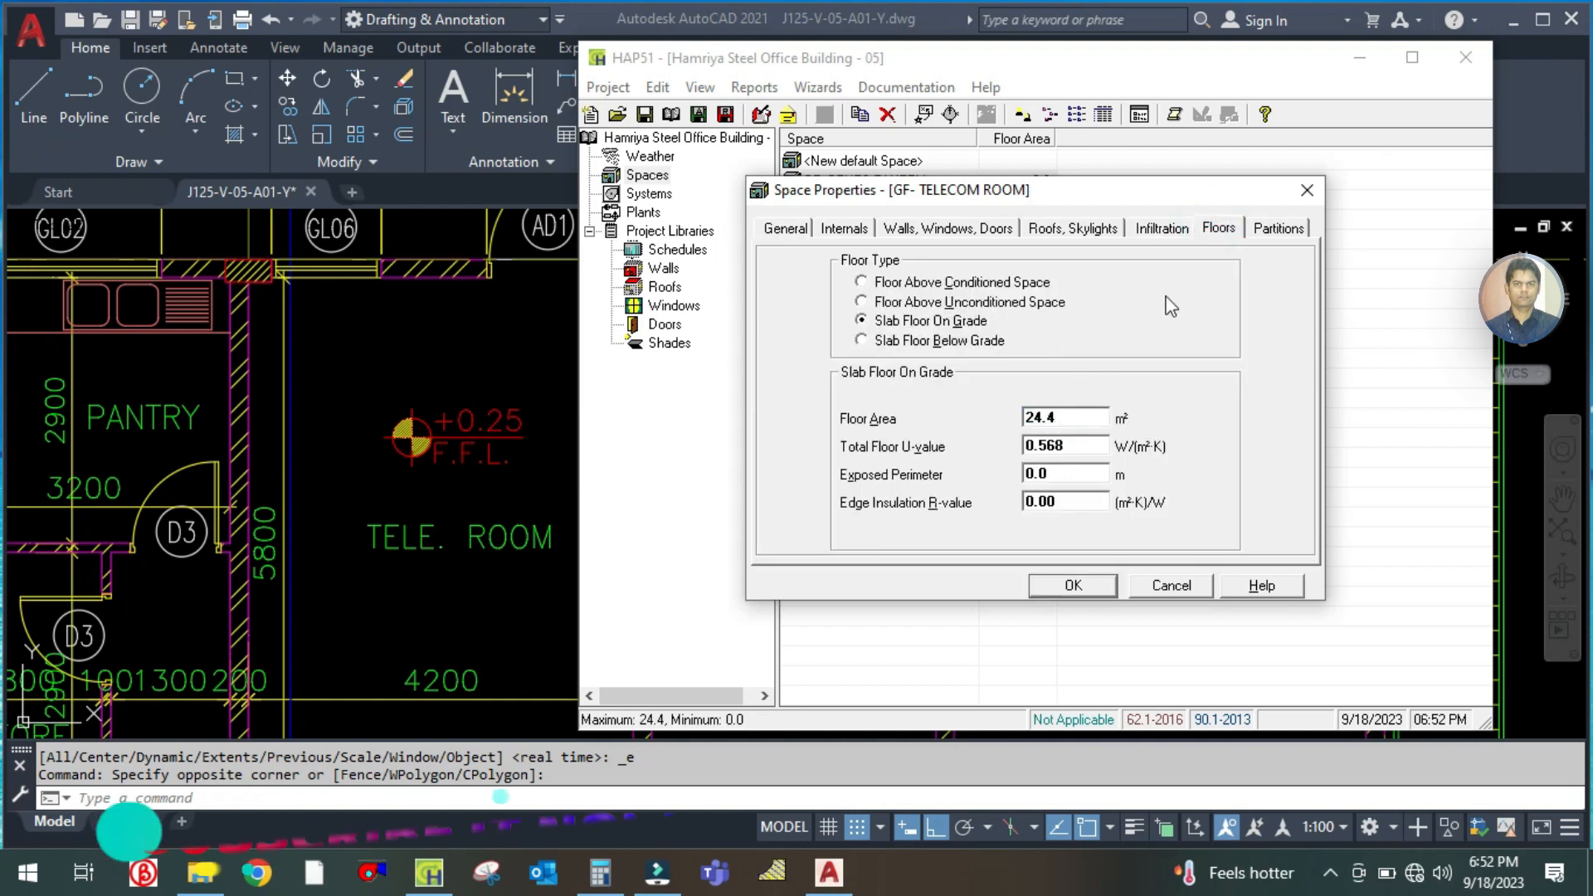
pyautogui.click(1279, 228)
pyautogui.click(1092, 591)
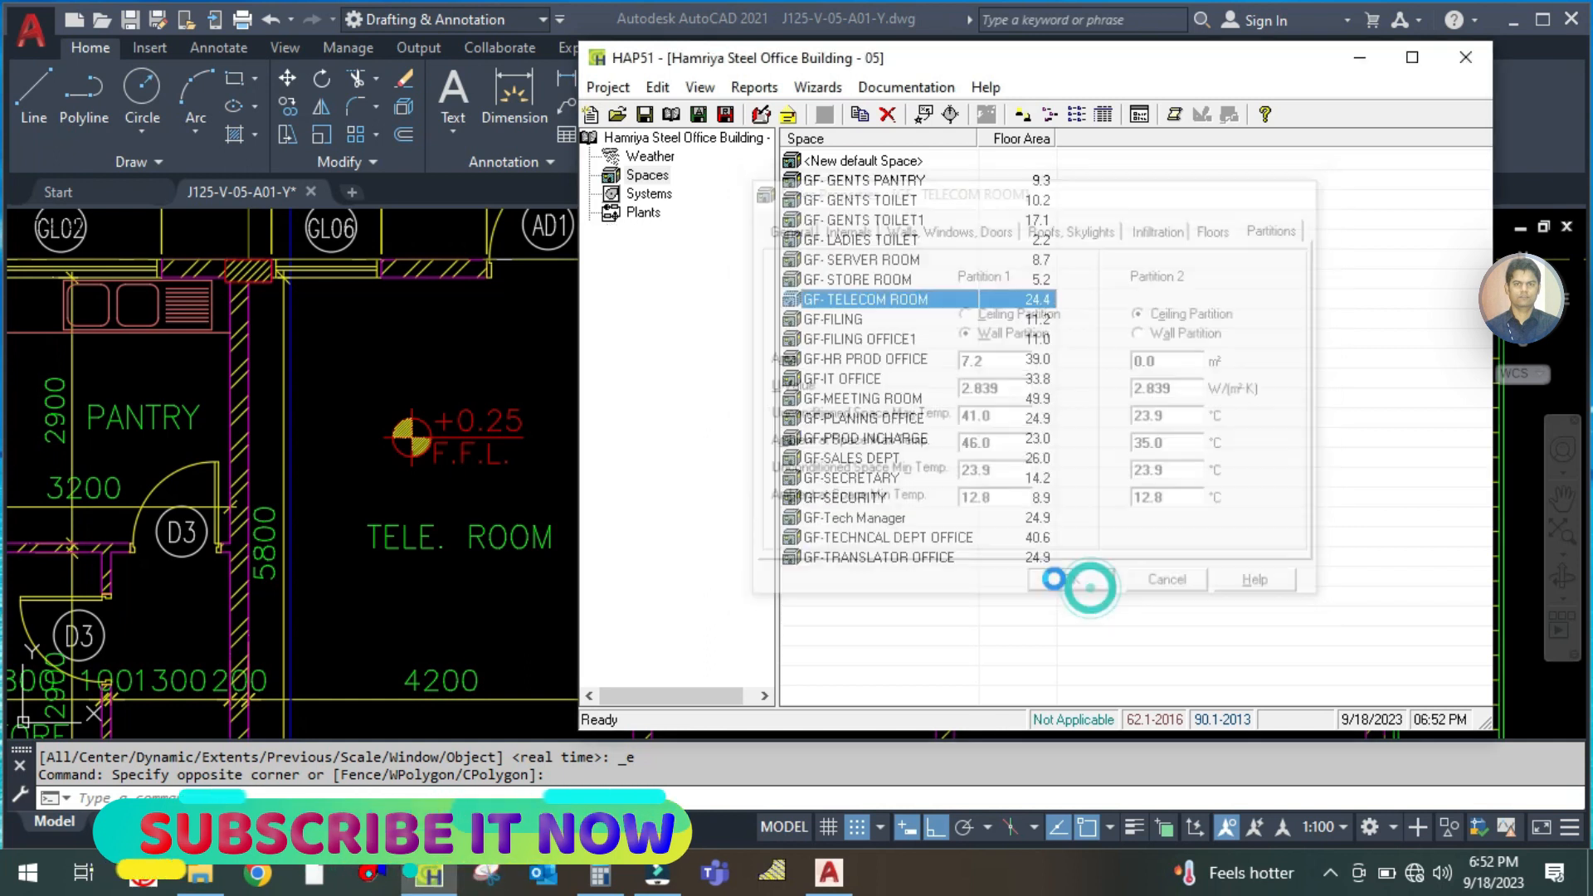
# Reopen the telecom room space, set its Partition 1 wall area to 0 m² and save it
pyautogui.doubleClick(861, 301)
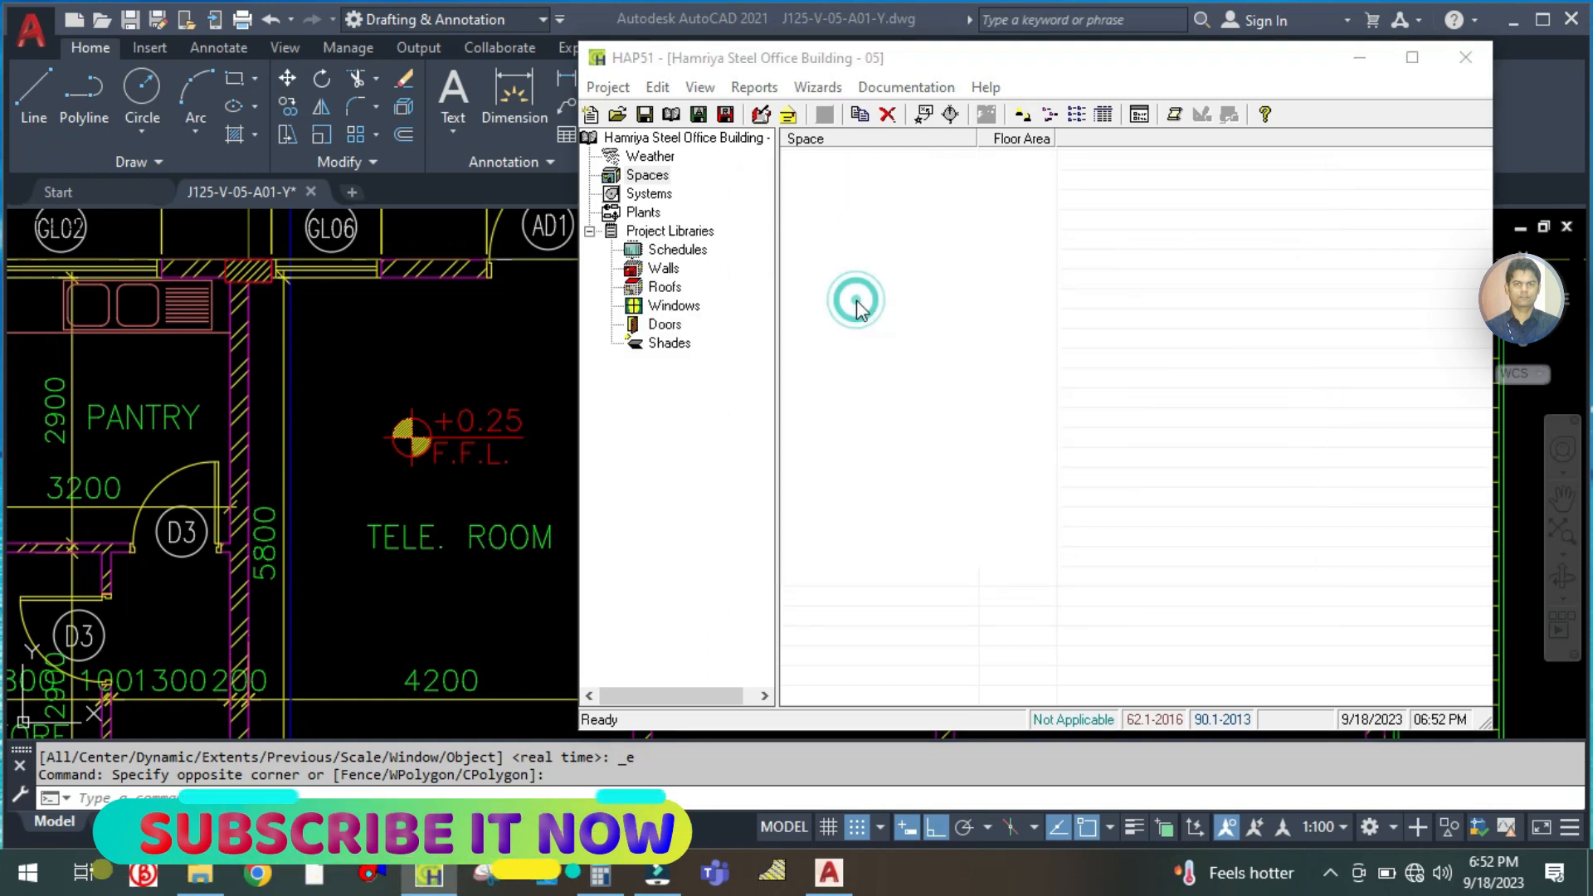
pyautogui.click(1278, 228)
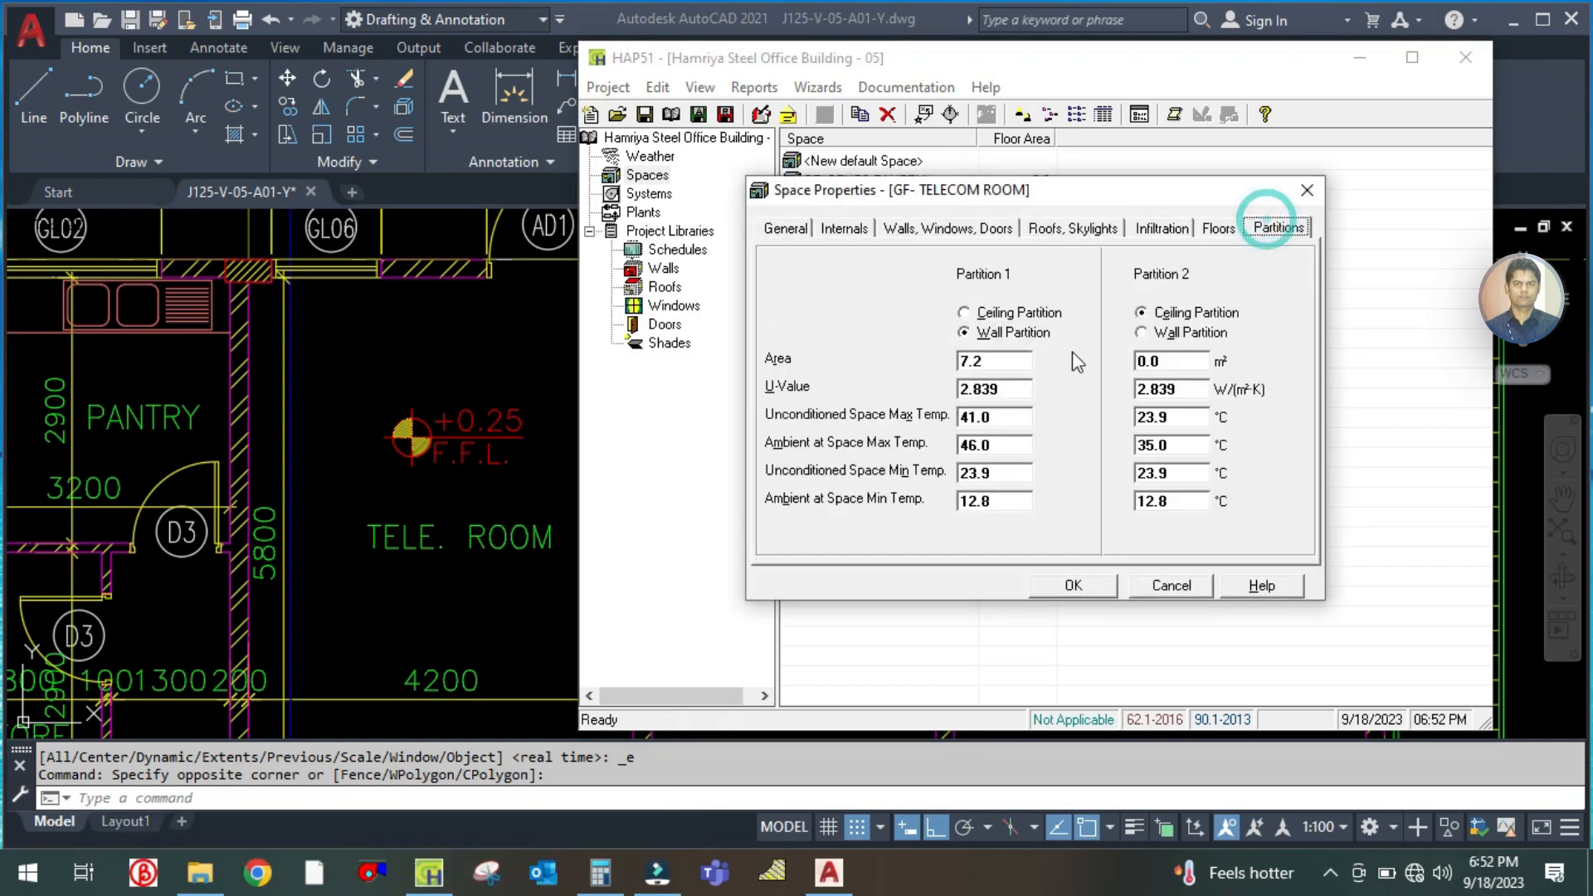
pyautogui.doubleClick(996, 363)
pyautogui.write('0')
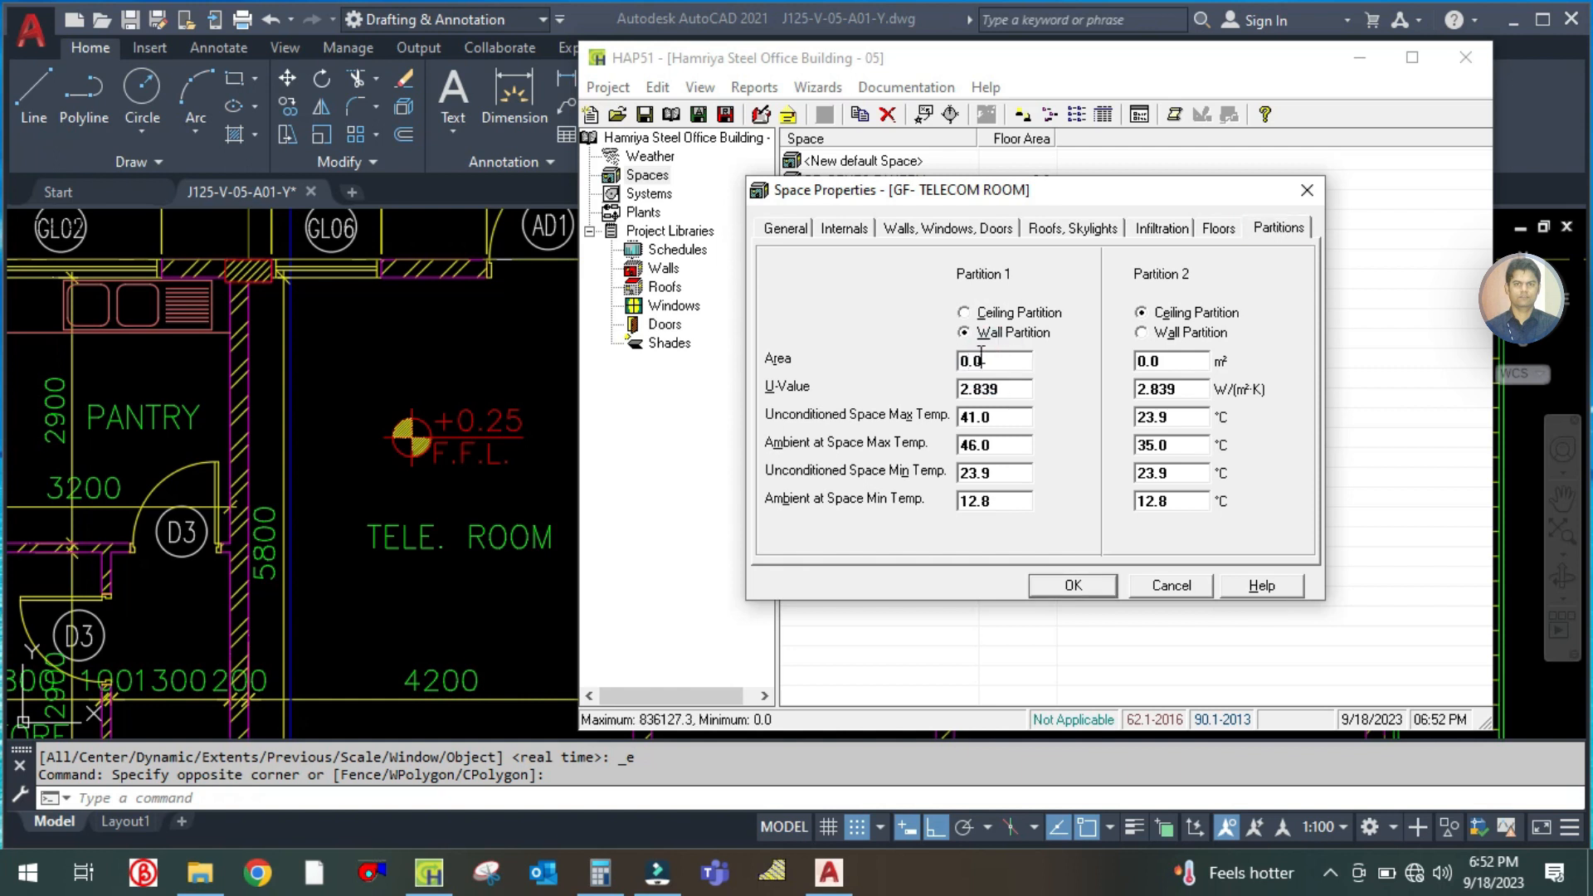
pyautogui.click(965, 314)
pyautogui.click(965, 333)
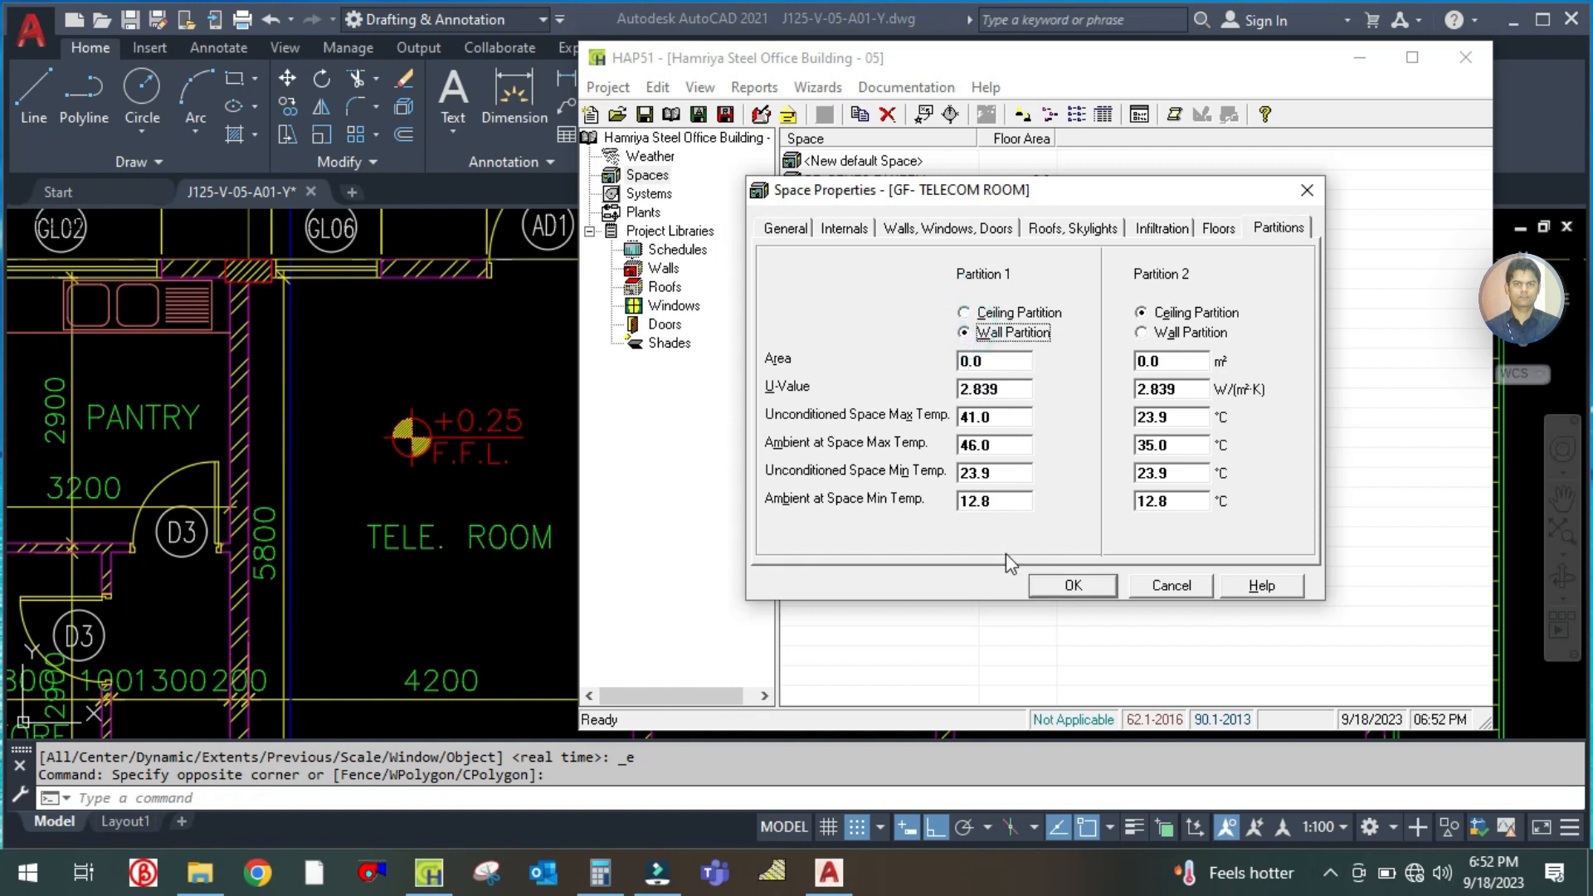
pyautogui.click(1073, 586)
# Check the electrical room on the plan, then duplicate the telecom room space in HAP and name the copy GF- ELECTRICAL ROOM
pyautogui.click(521, 404)
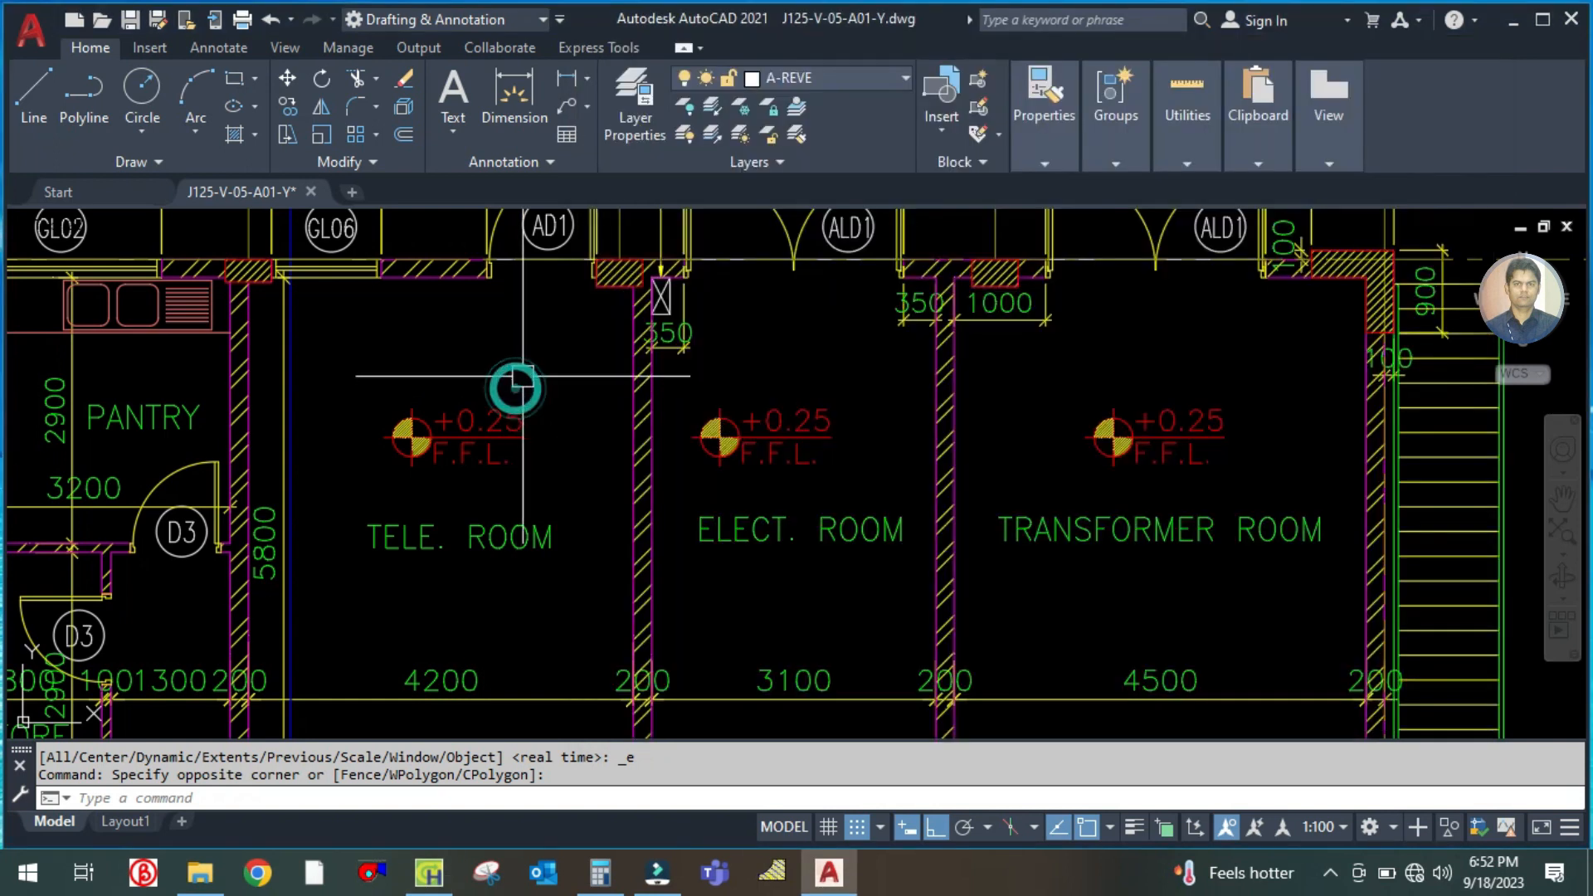
pyautogui.scroll(-2, 635, 361)
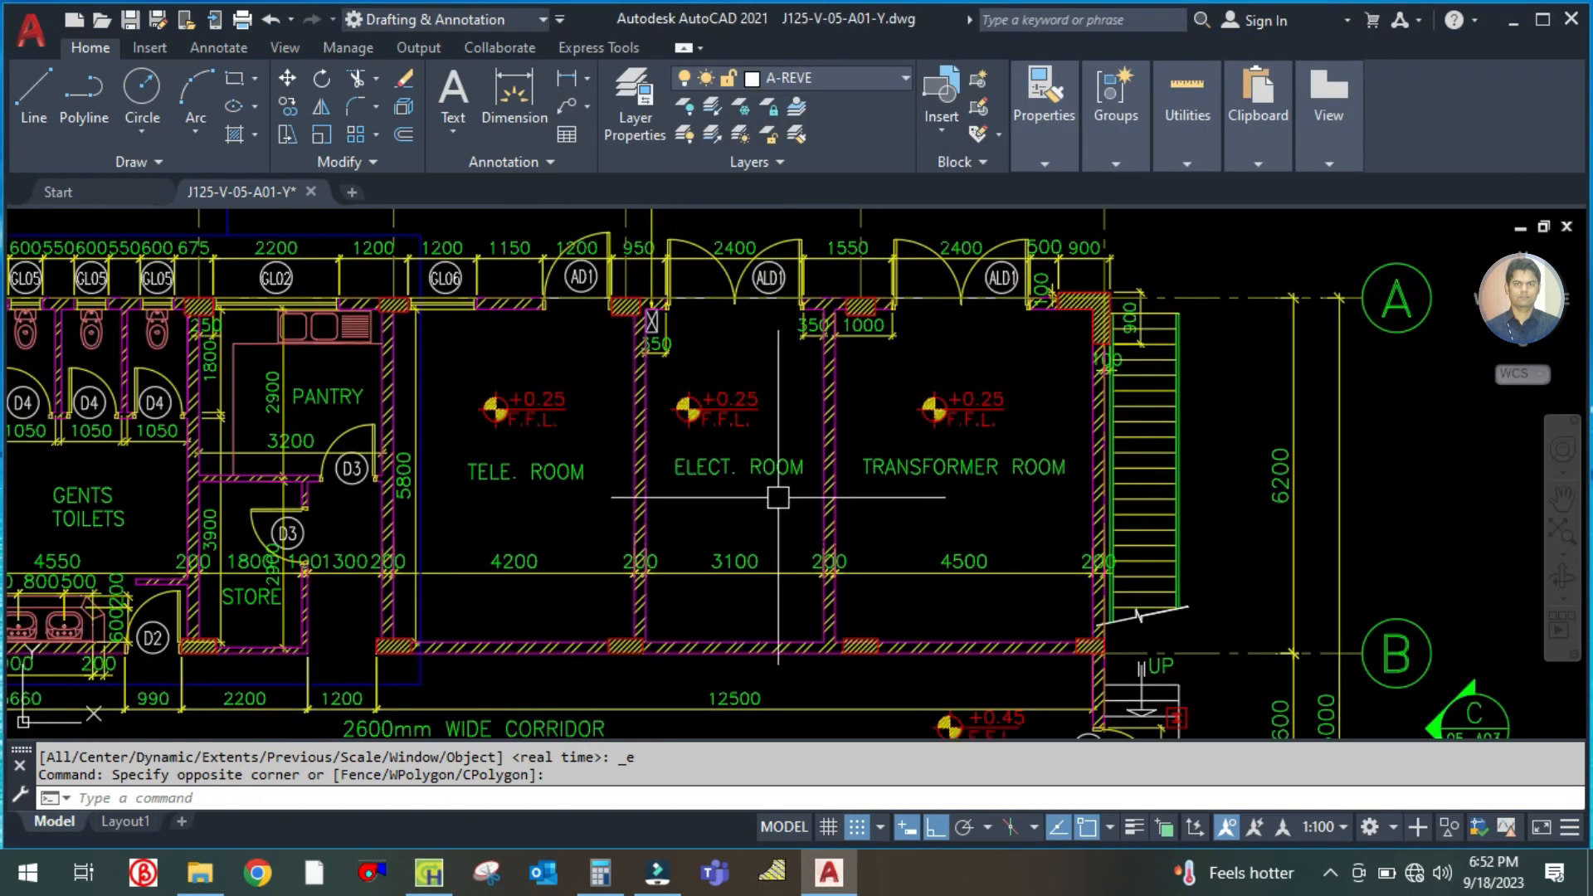
pyautogui.scroll(-3, 764, 486)
pyautogui.scroll(5, 693, 520)
pyautogui.scroll(-2, 693, 520)
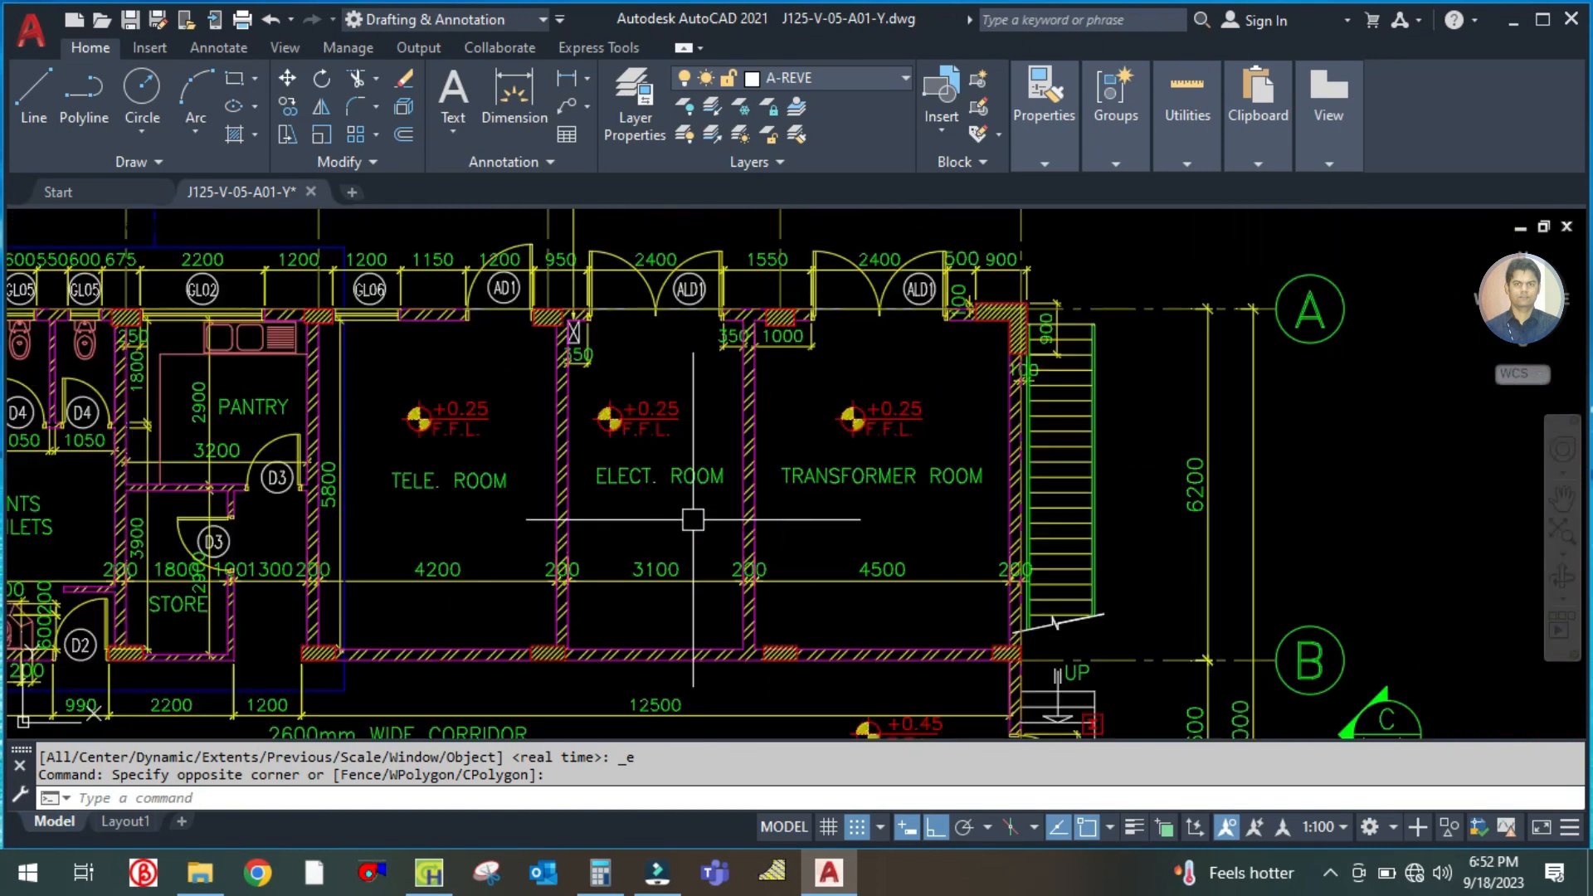
pyautogui.click(429, 873)
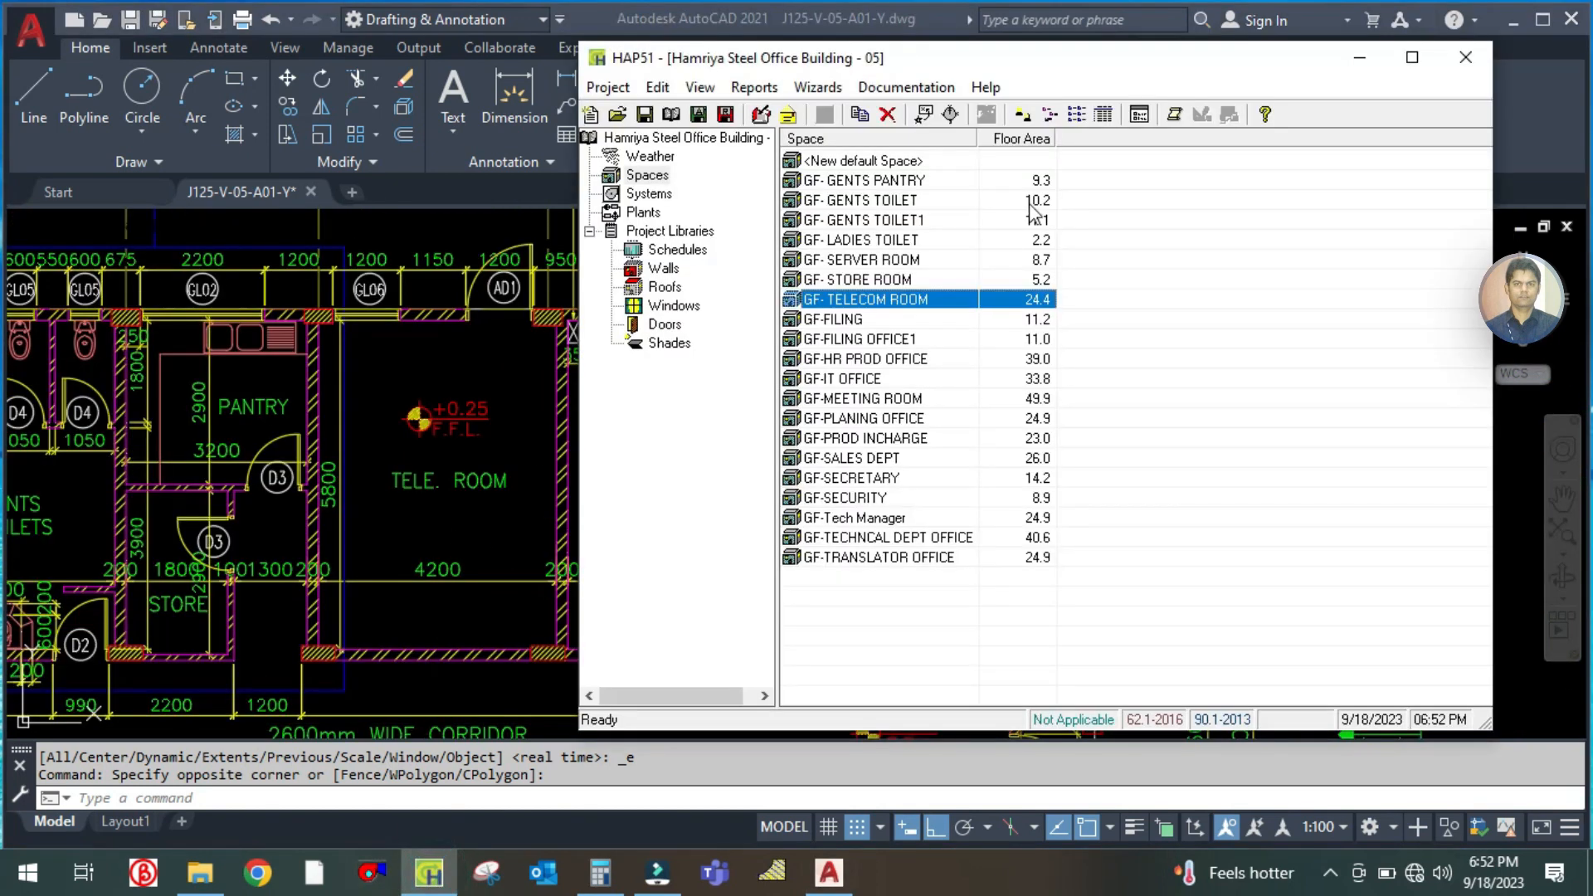
pyautogui.rightClick(868, 300)
pyautogui.click(911, 312)
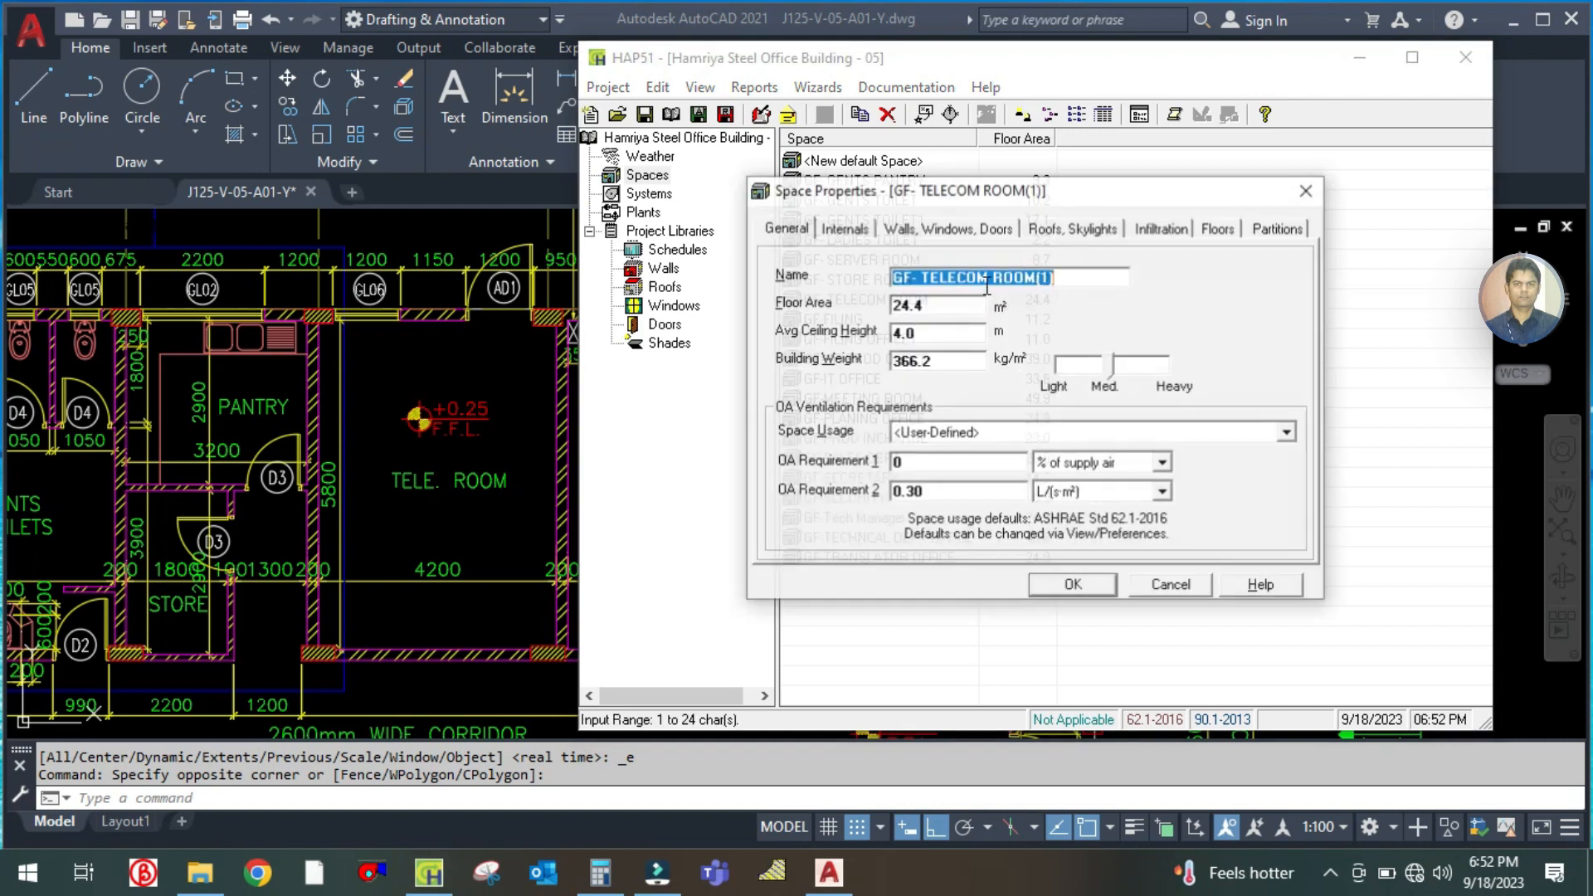
pyautogui.click(1067, 278)
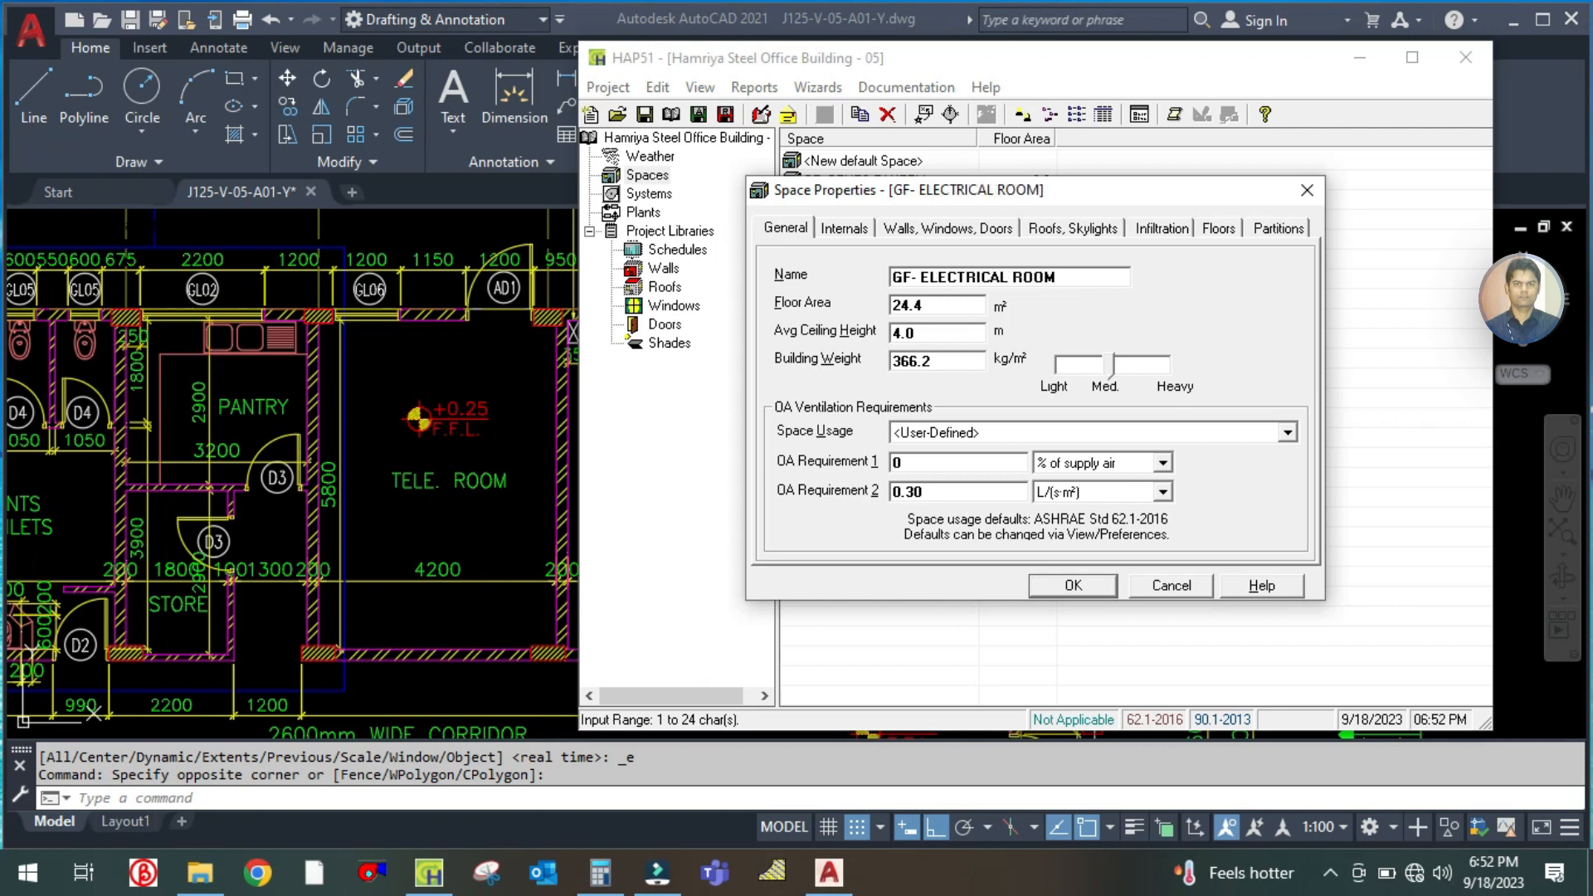
# Calculate 3.1 × 5.8 from the electrical room's plan dimensions and set the space's floor area to 17.98 m² in HAP
pyautogui.click(525, 451)
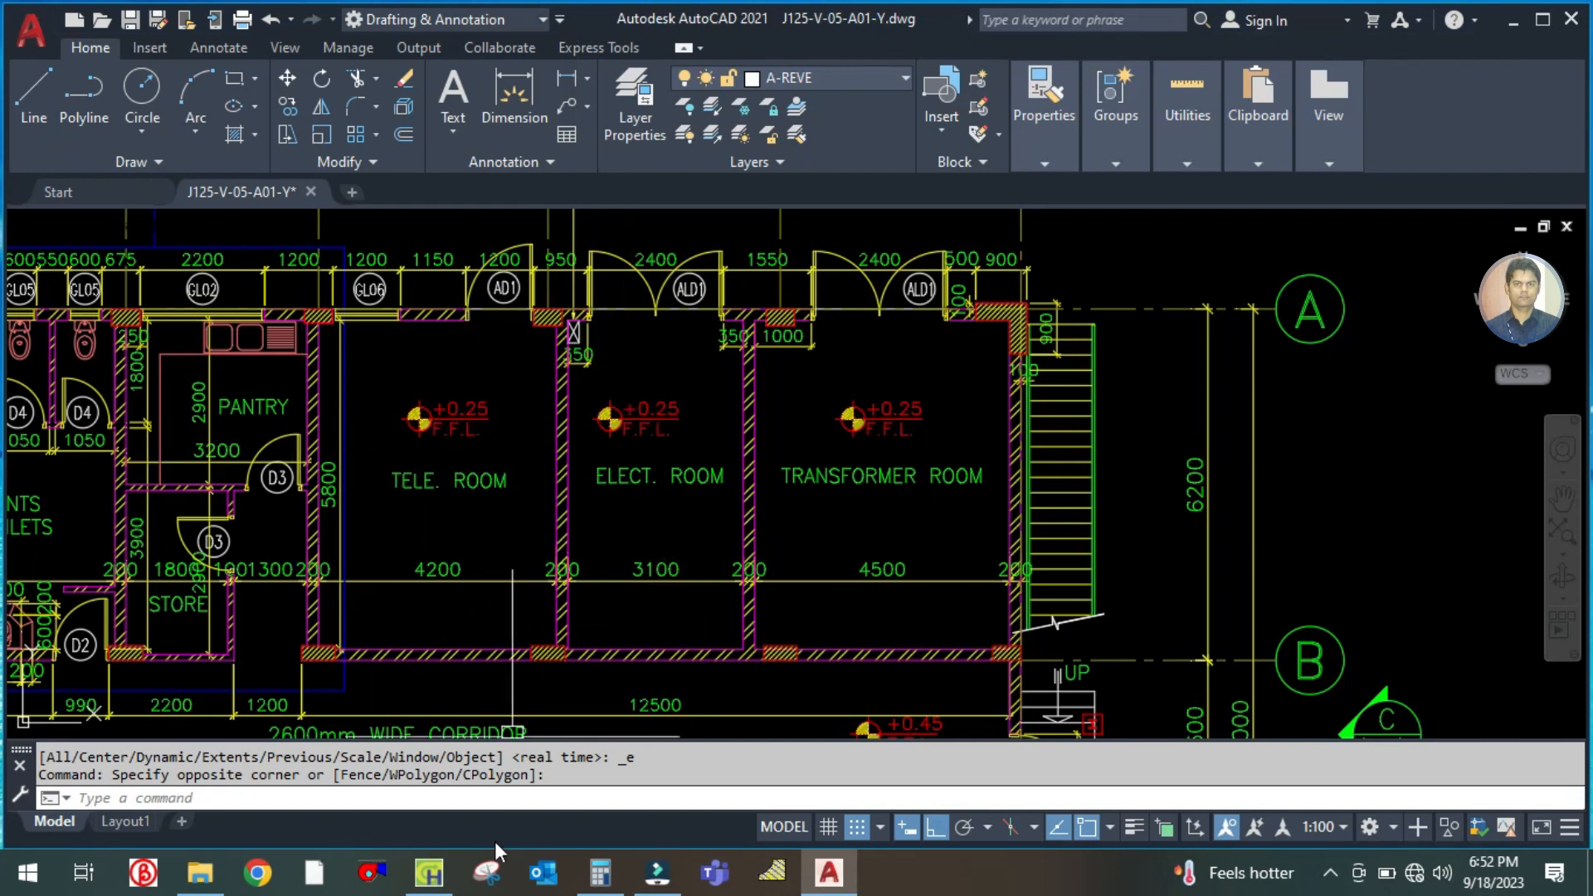
pyautogui.click(429, 873)
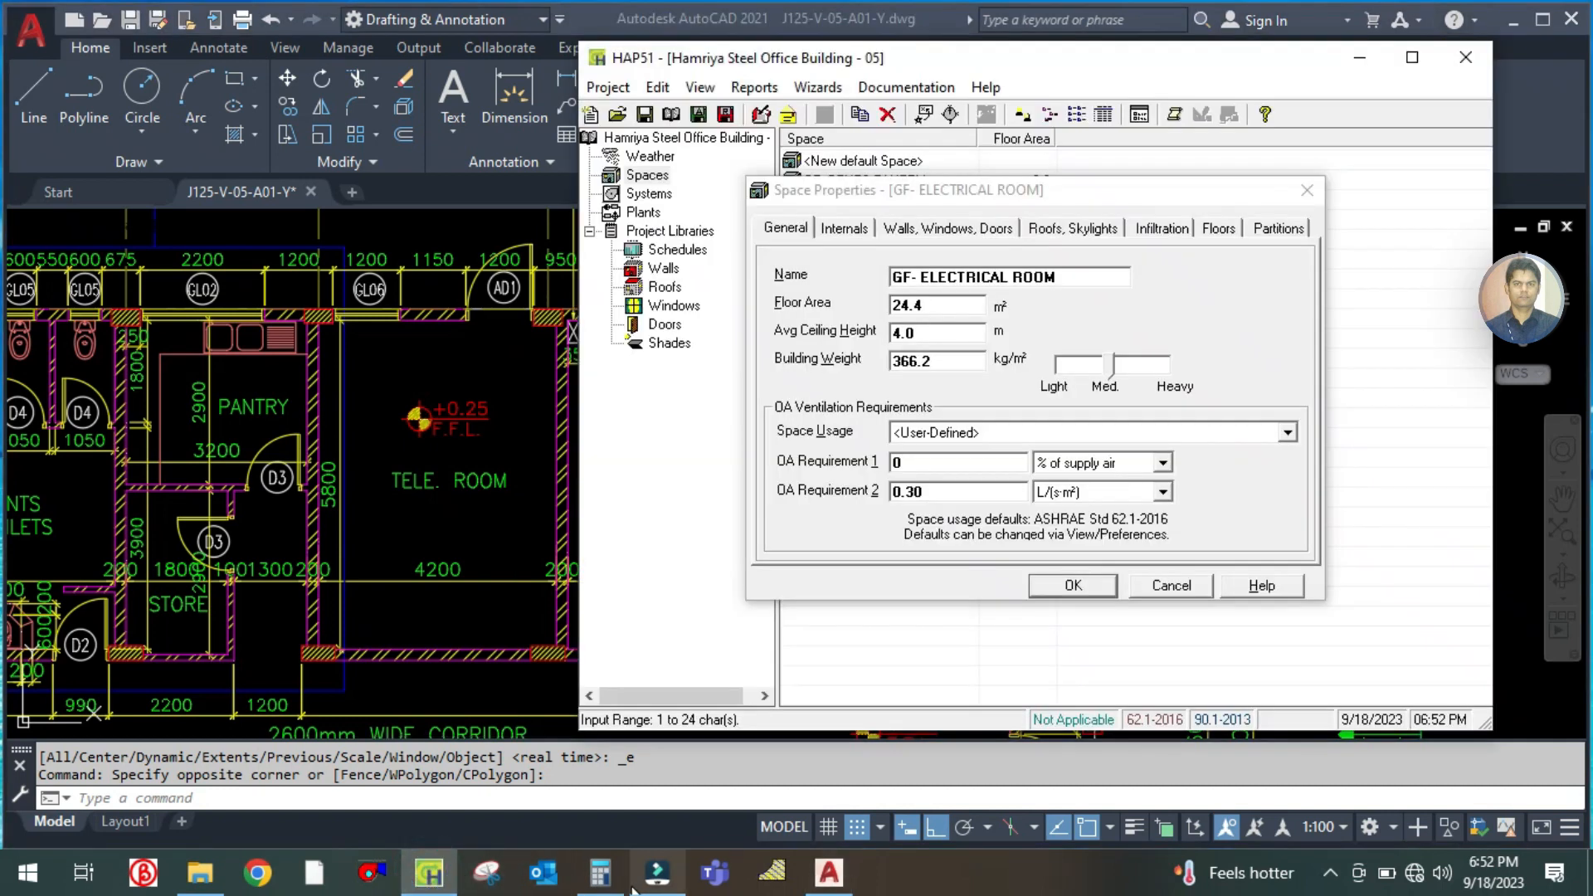
pyautogui.click(600, 873)
pyautogui.click(396, 397)
pyautogui.write('3*5.8')
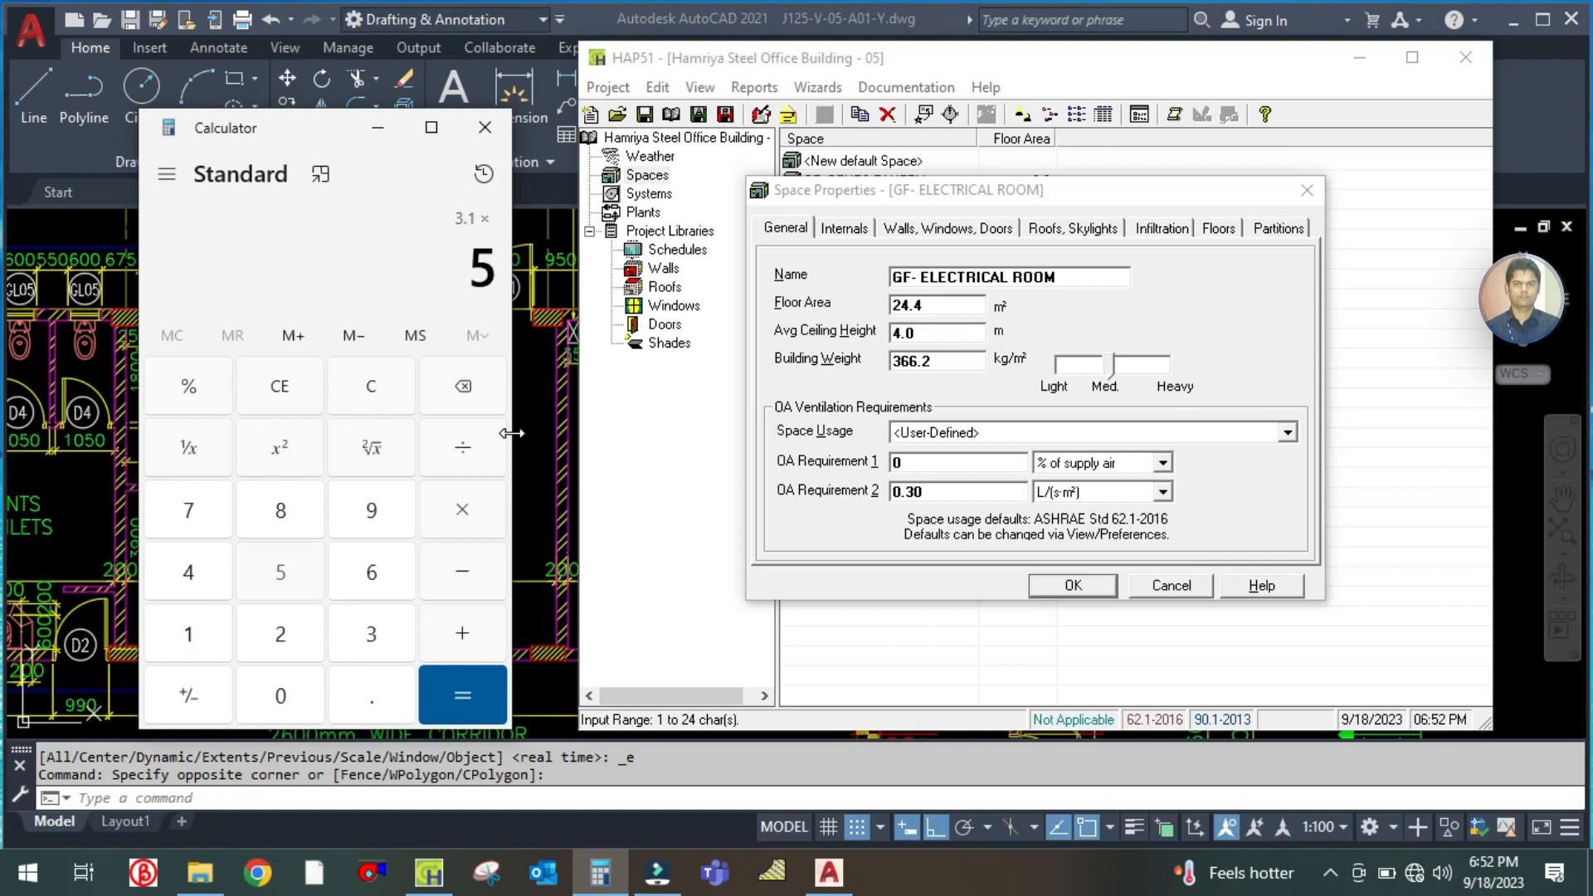
pyautogui.press('Return')
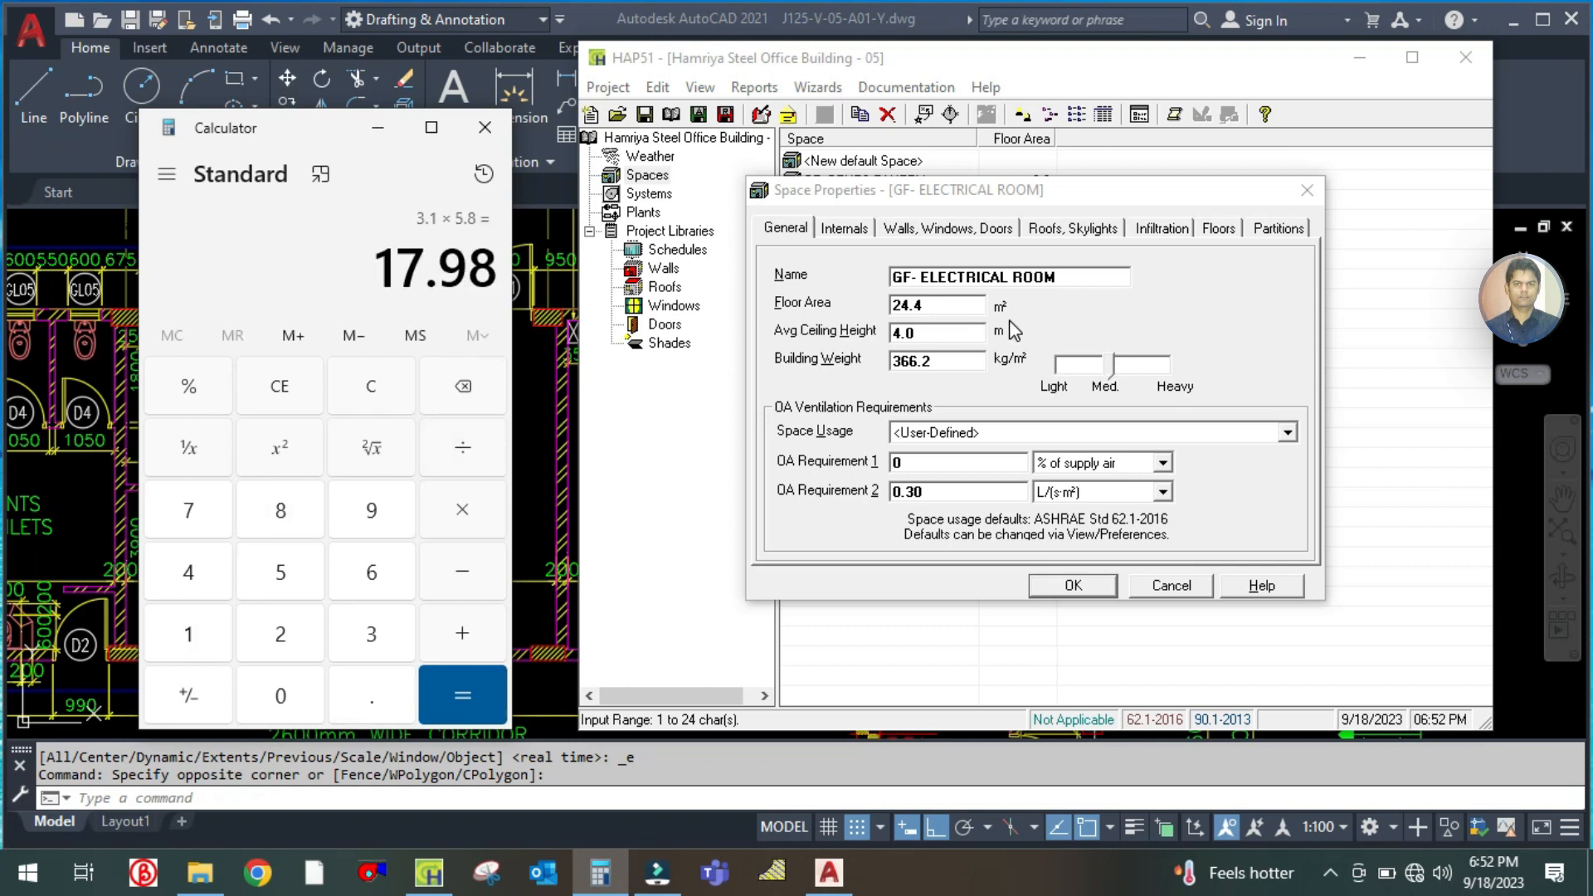
pyautogui.doubleClick(913, 303)
pyautogui.write('17')
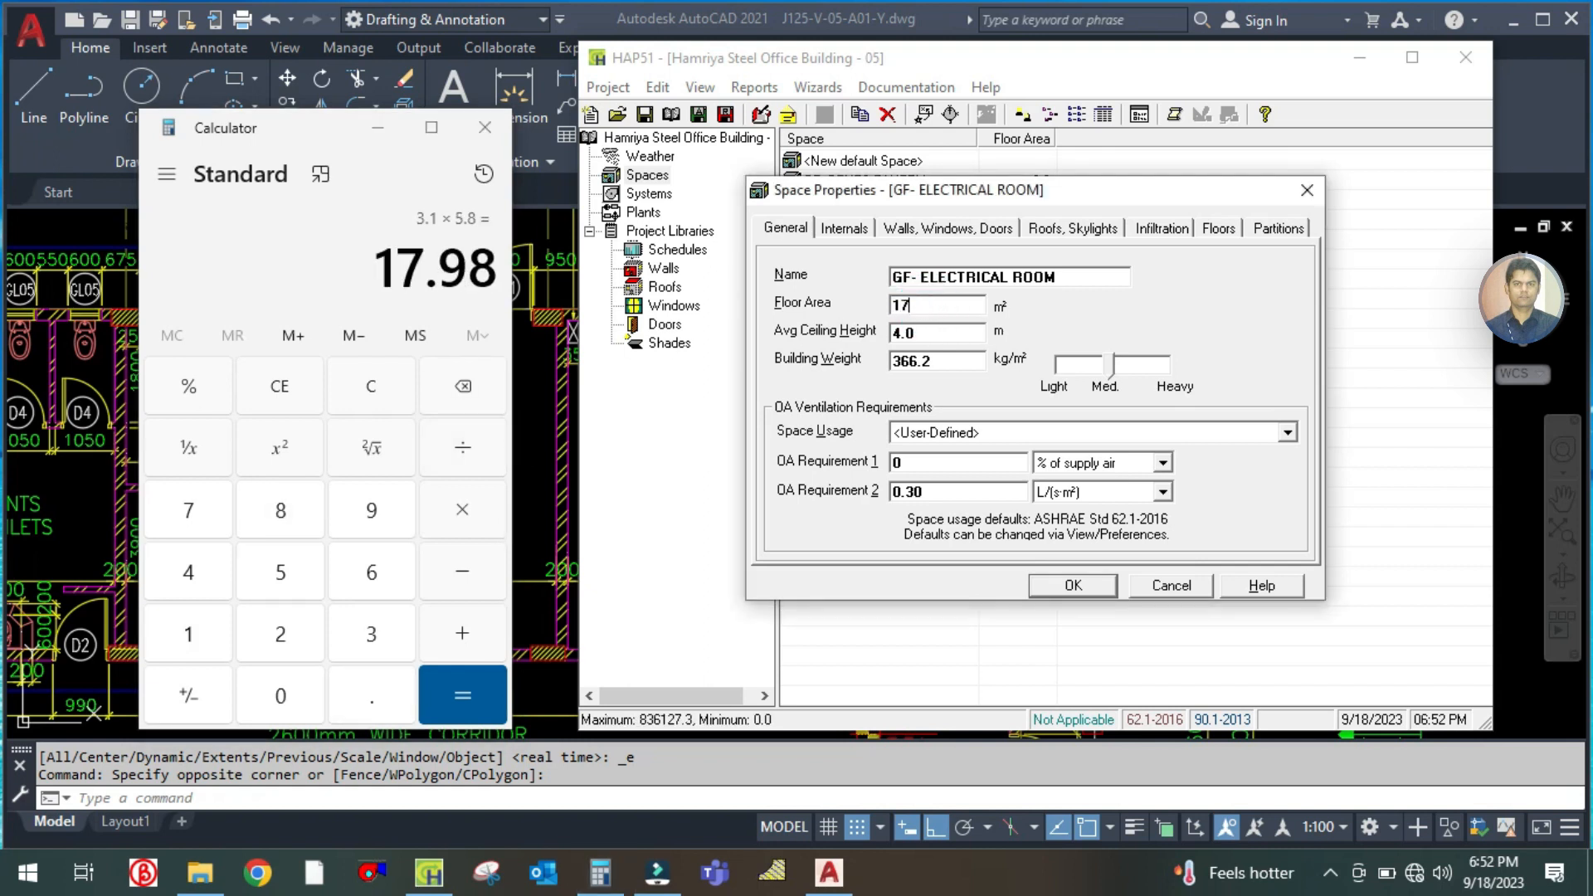
pyautogui.write('.98')
pyautogui.press('Tab')
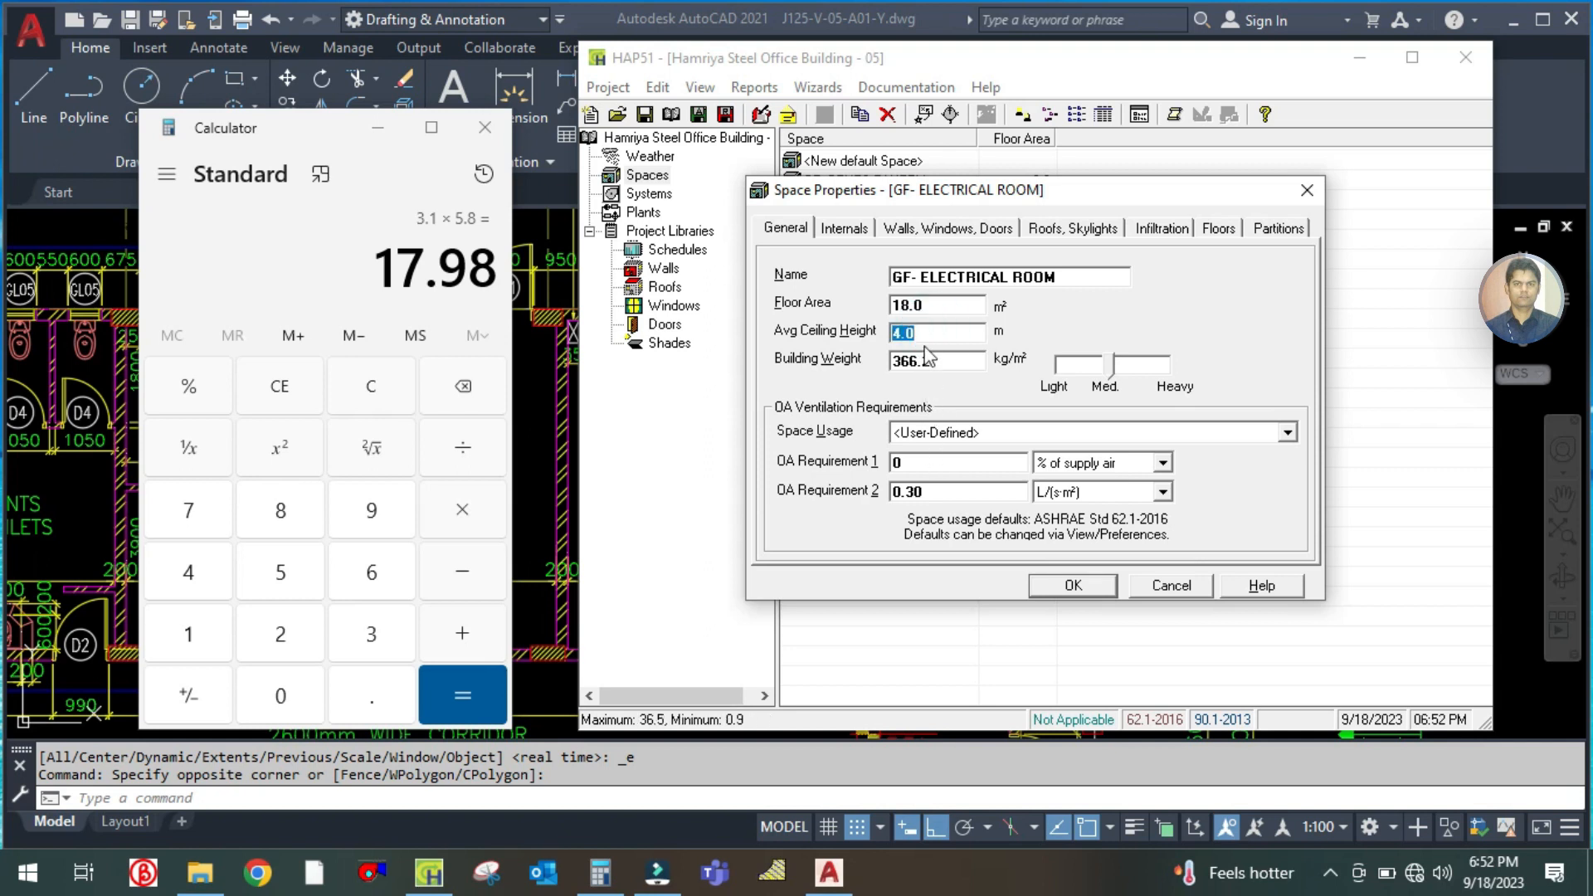
# Review the electrical room's internal loads, then calculate 3.1 × 4 and set its north wall gross area to 12.4 m²
pyautogui.click(844, 229)
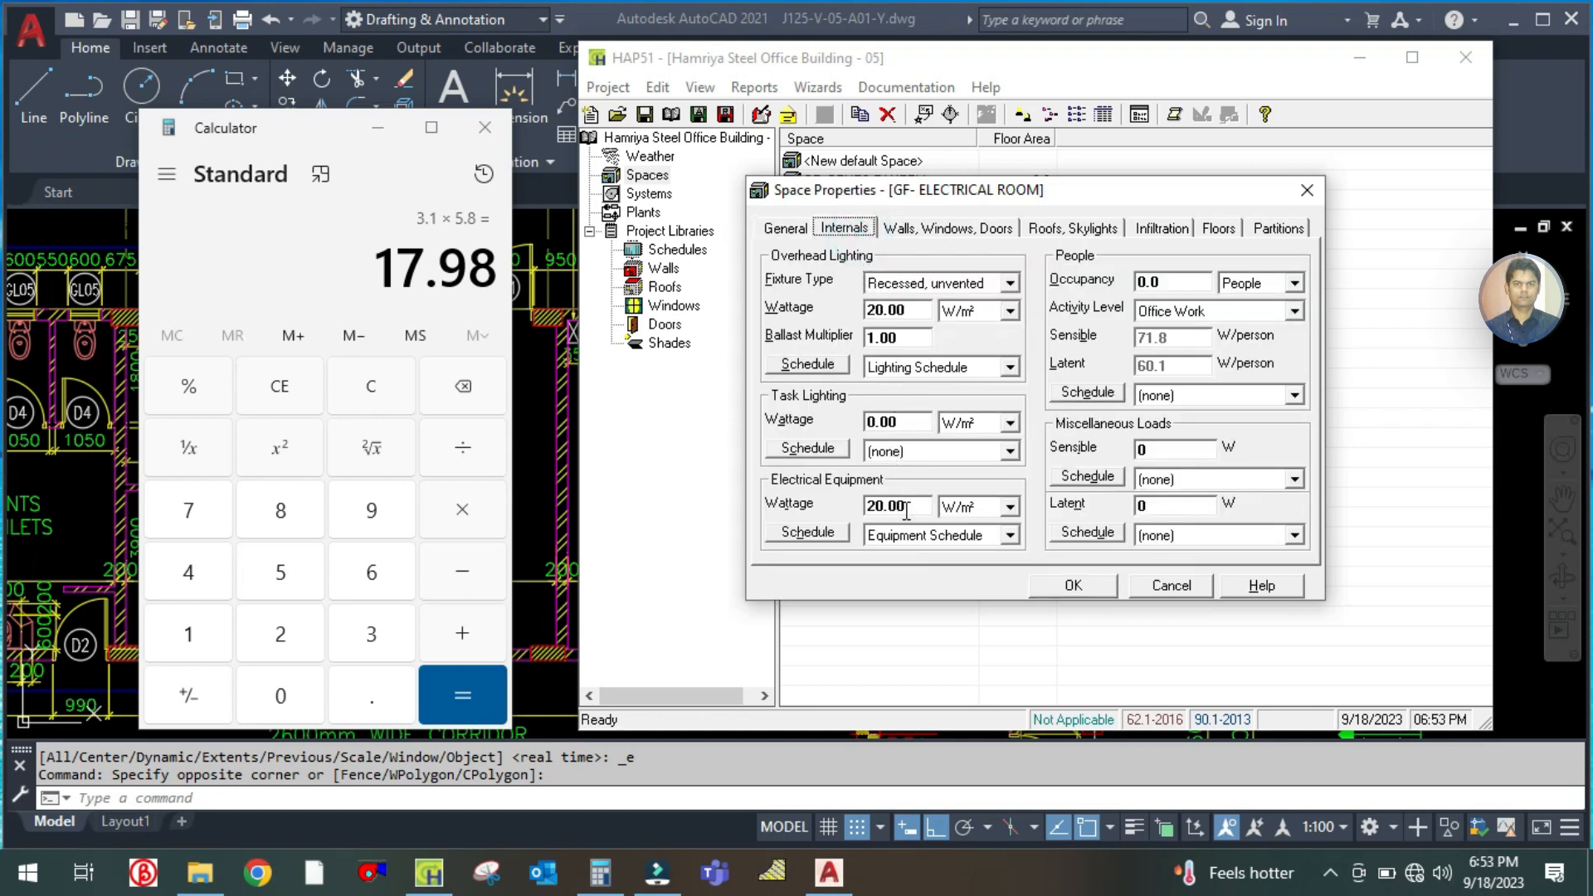
pyautogui.click(1175, 274)
pyautogui.click(946, 228)
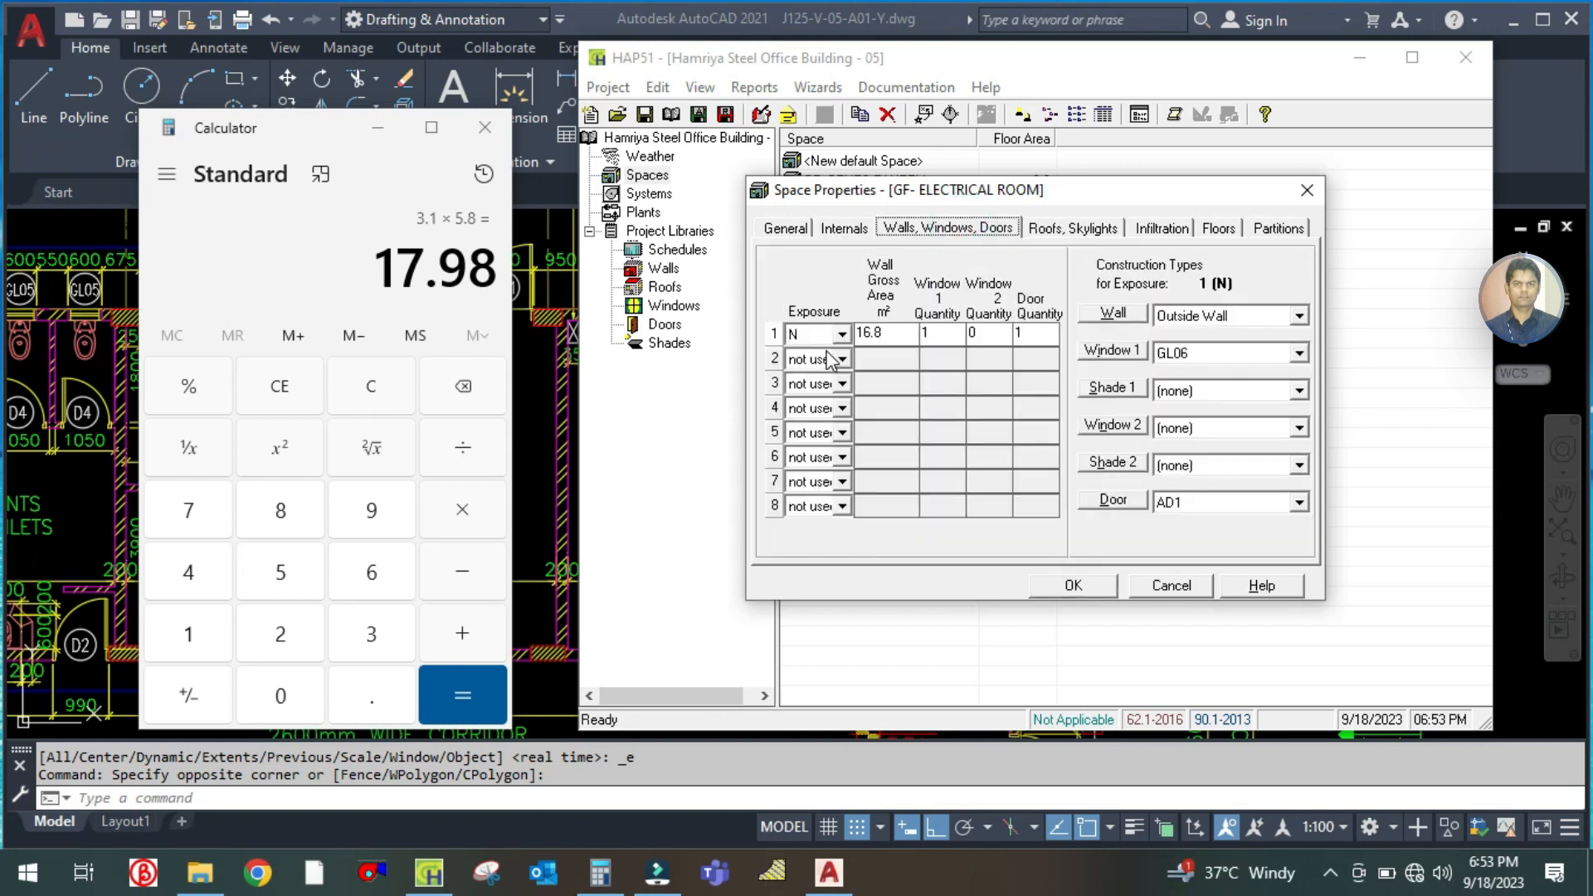
pyautogui.click(380, 388)
pyautogui.click(533, 440)
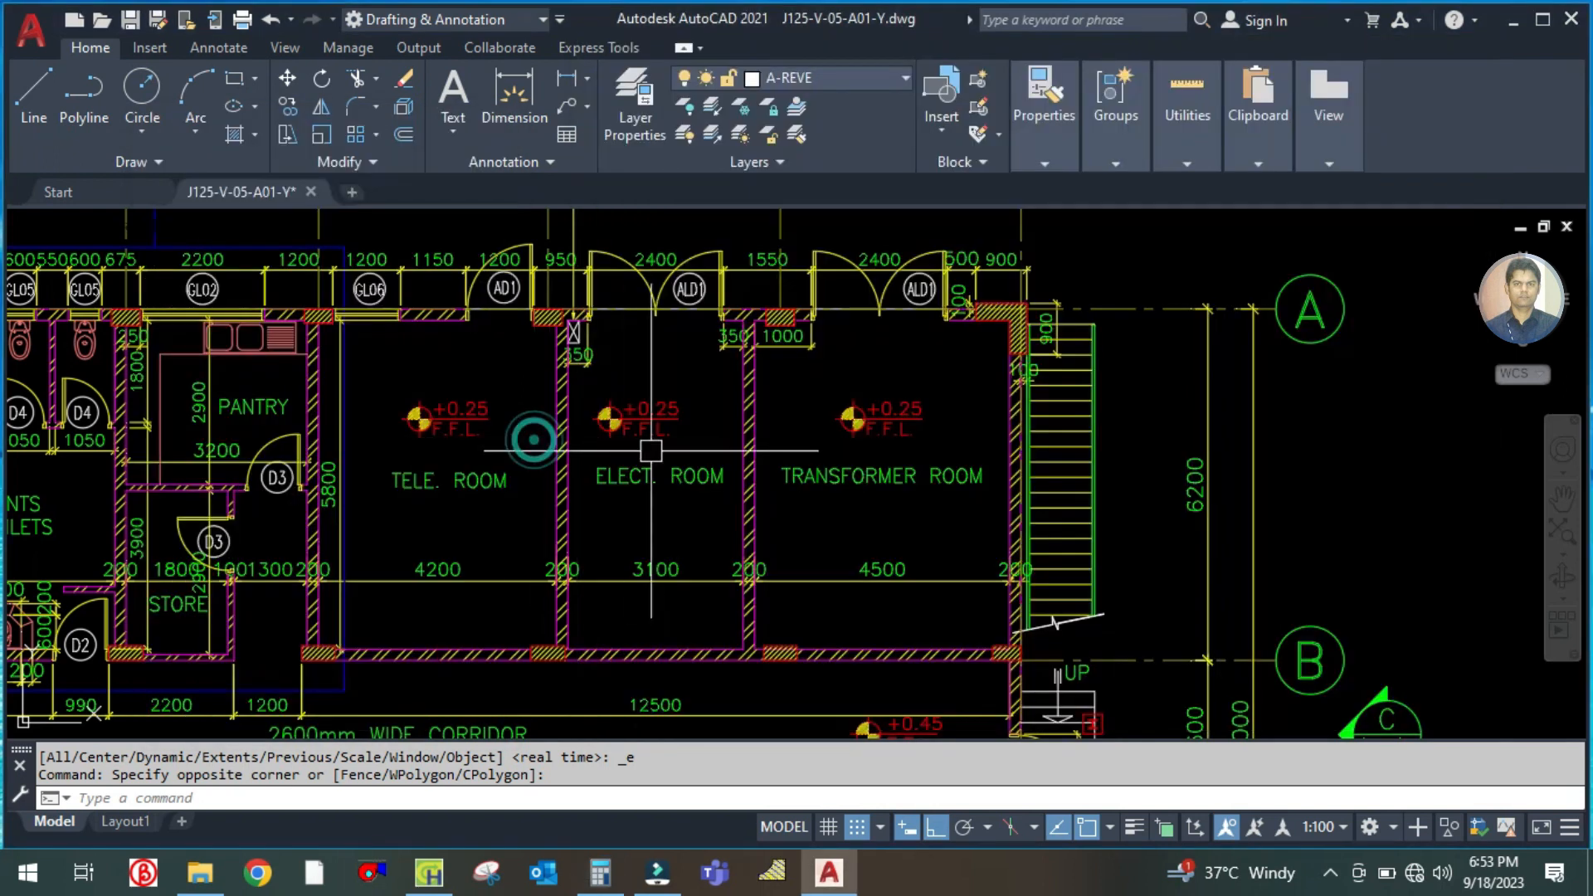
pyautogui.click(429, 872)
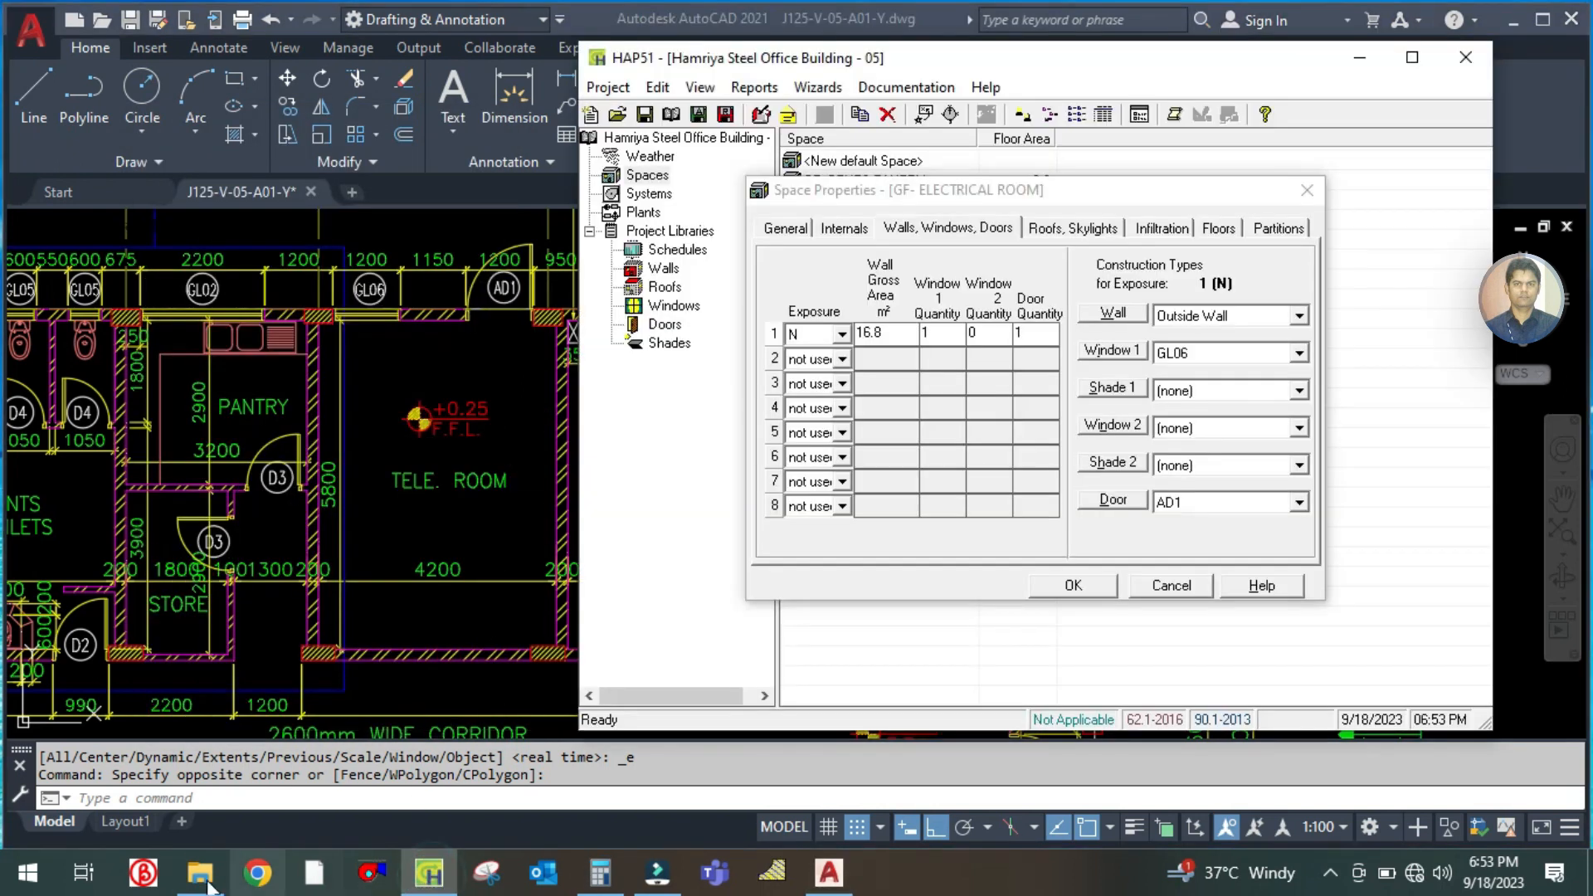
pyautogui.click(600, 872)
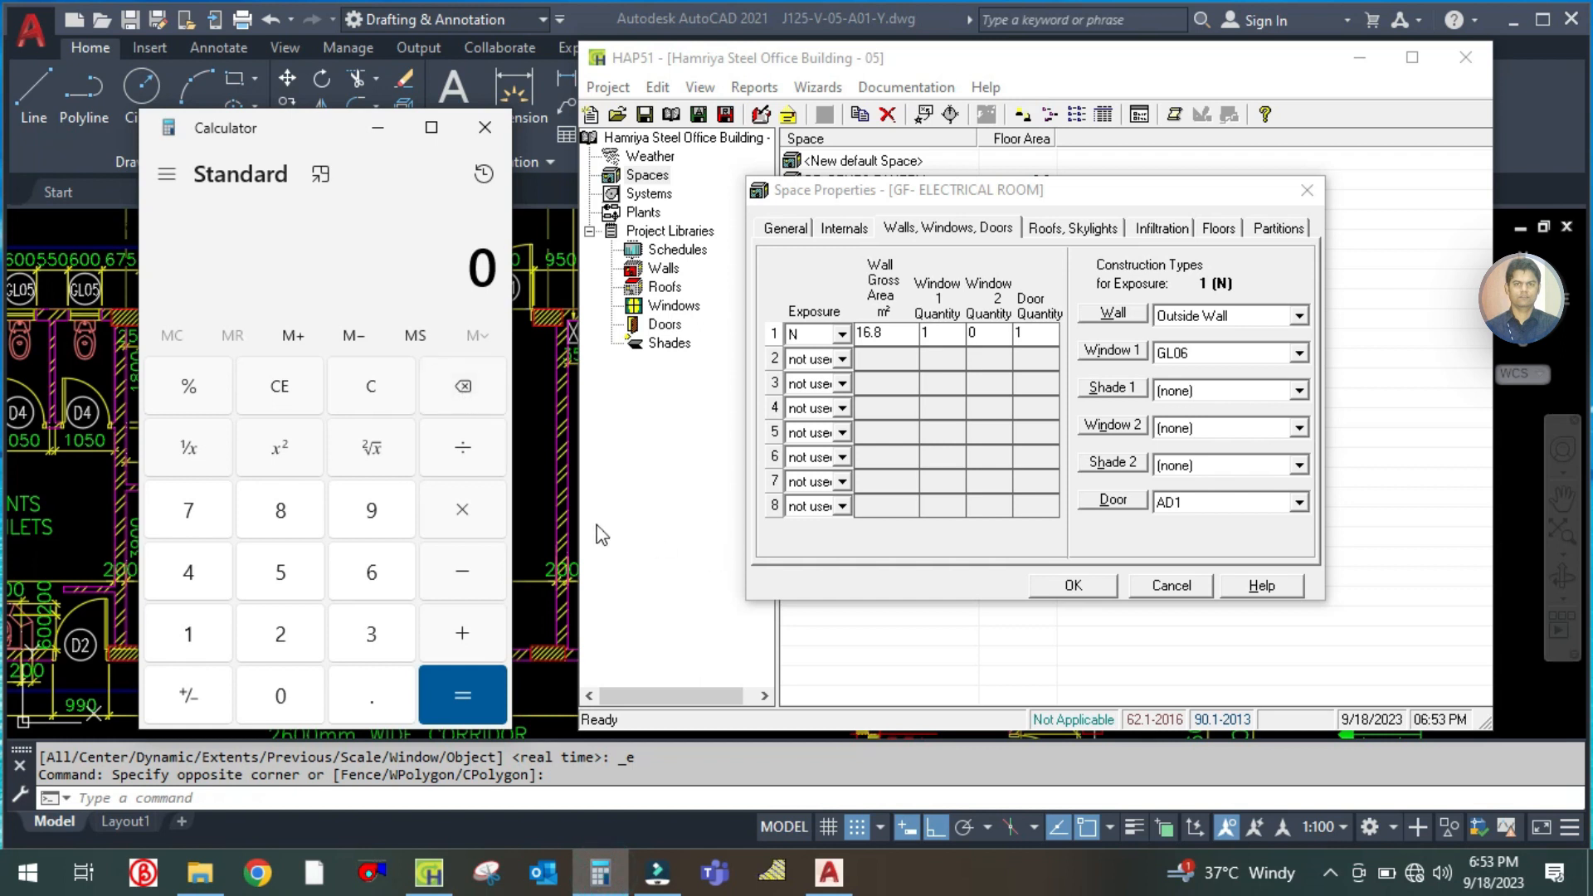
pyautogui.write('*4=')
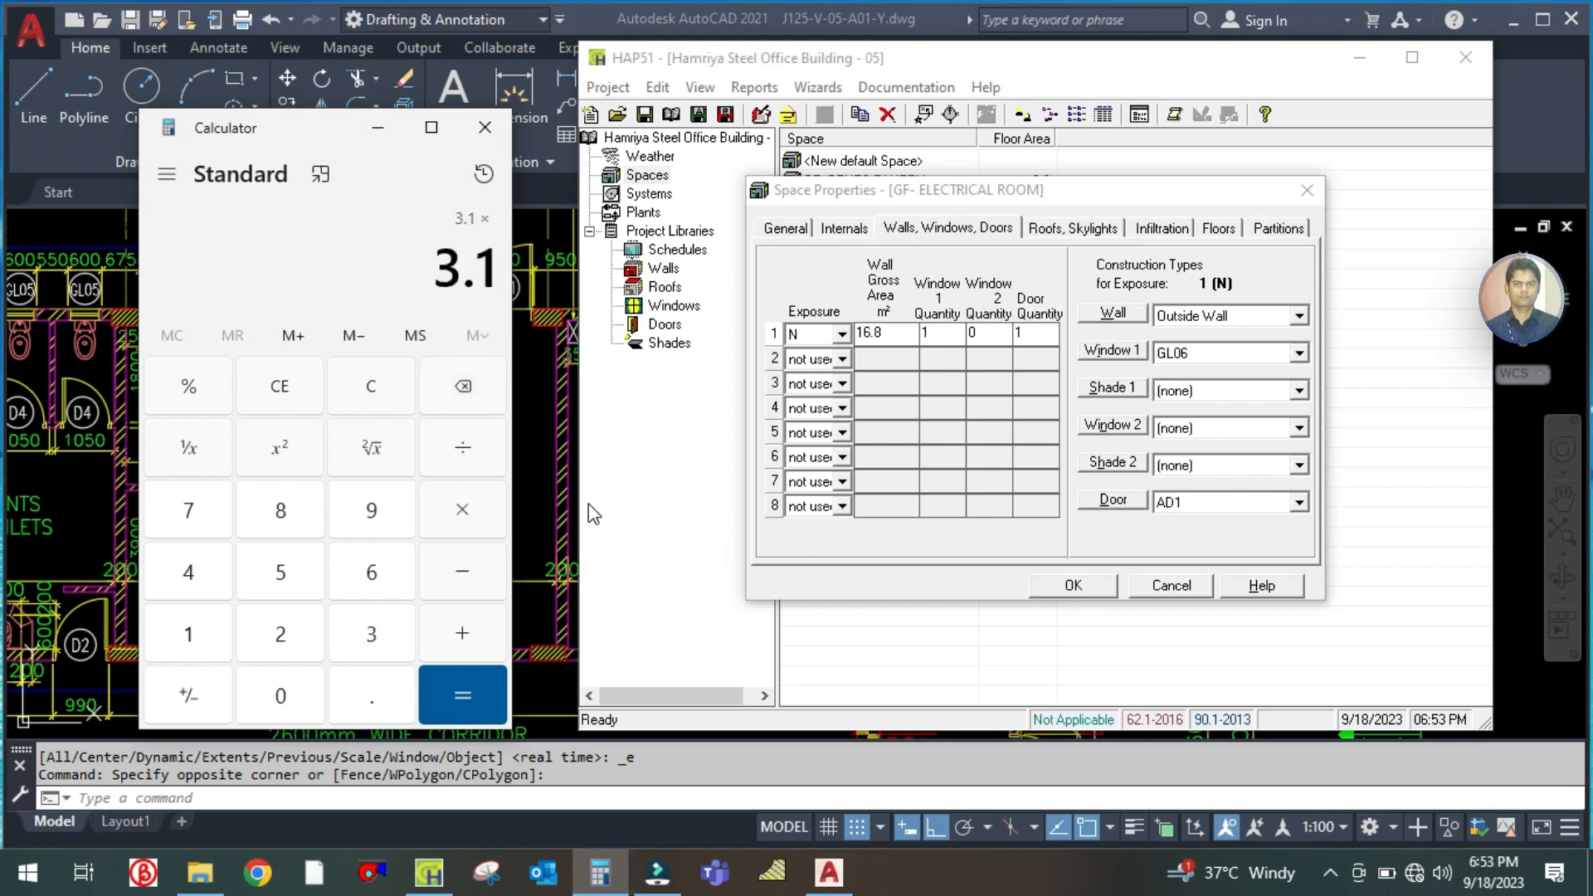
pyautogui.click(883, 331)
pyautogui.click(884, 330)
pyautogui.write('12')
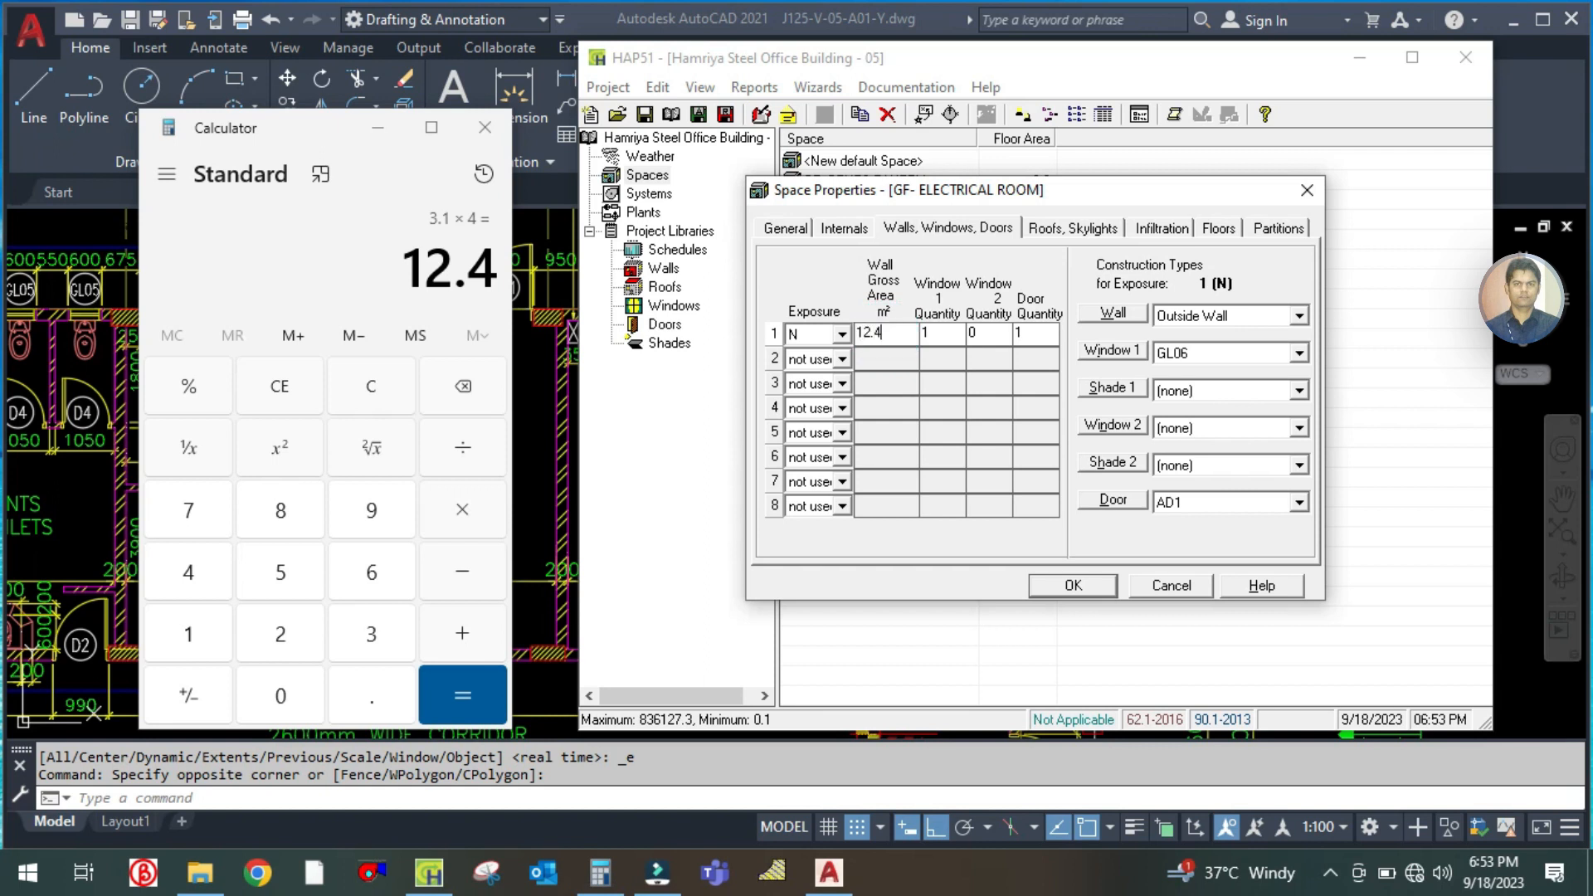
pyautogui.write('.4')
# Check the electrical room's openings on the AutoCAD plan and set the north wall's Window 1 quantity to 0 in HAP
pyautogui.click(548, 407)
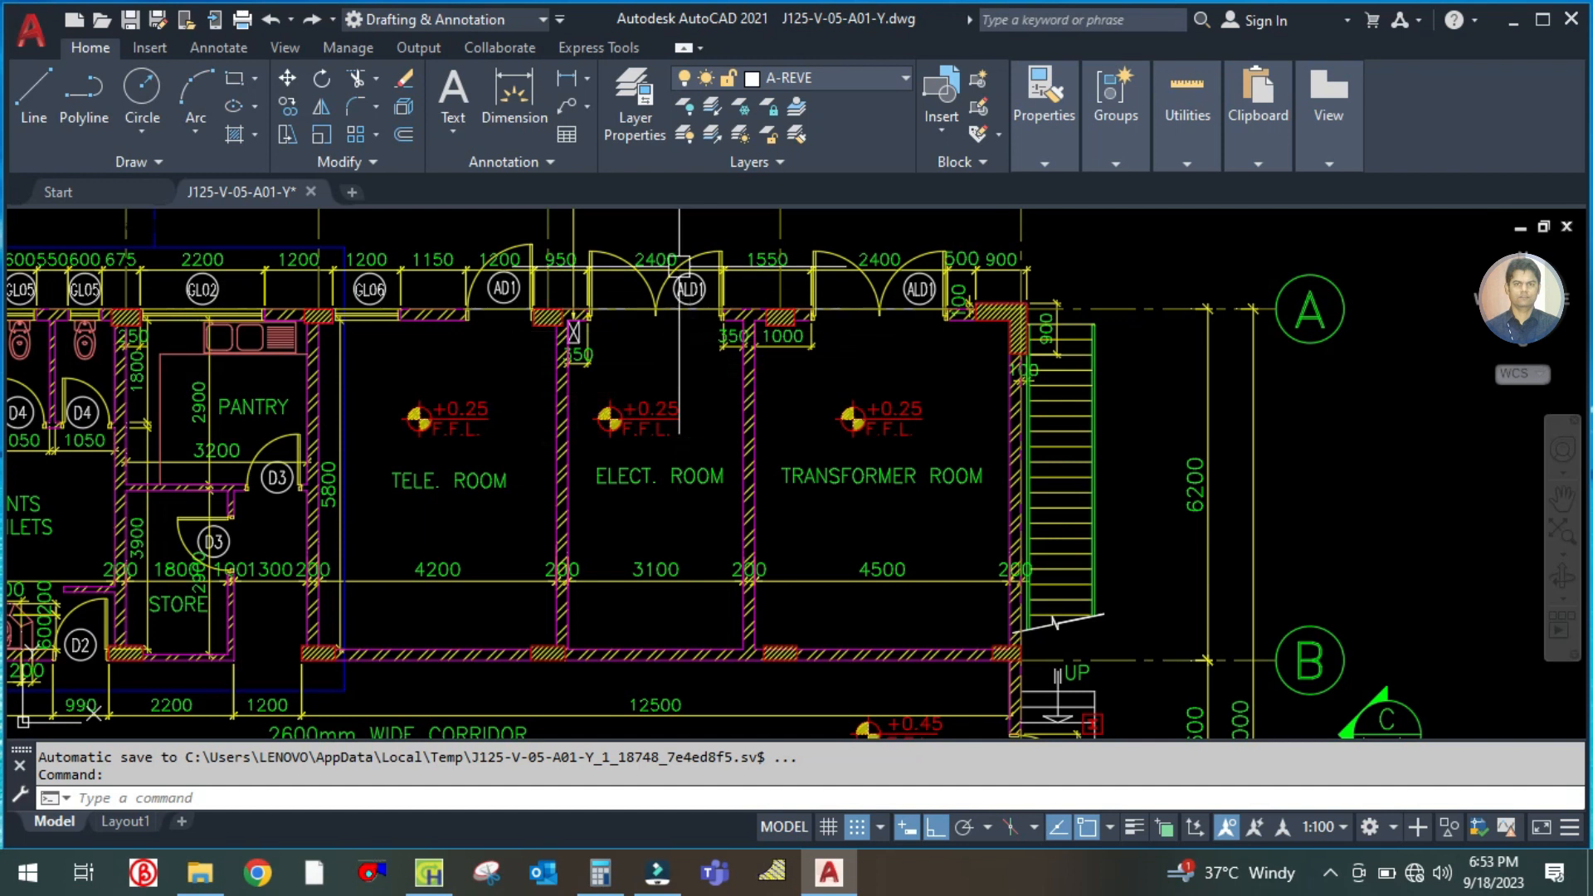
pyautogui.scroll(2, 684, 264)
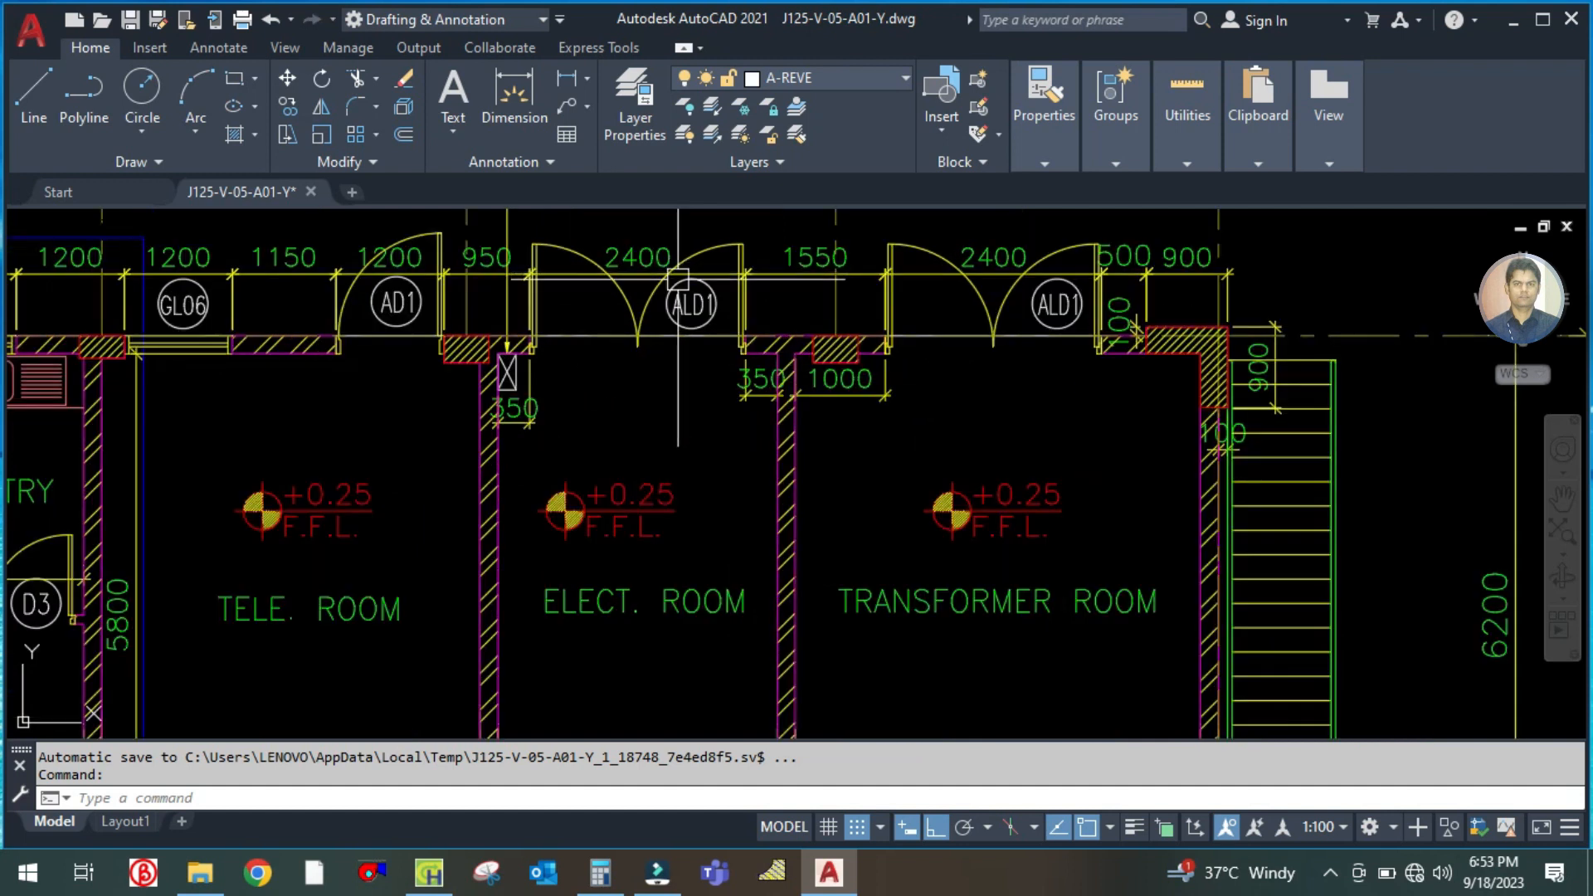
pyautogui.click(429, 873)
pyautogui.click(942, 332)
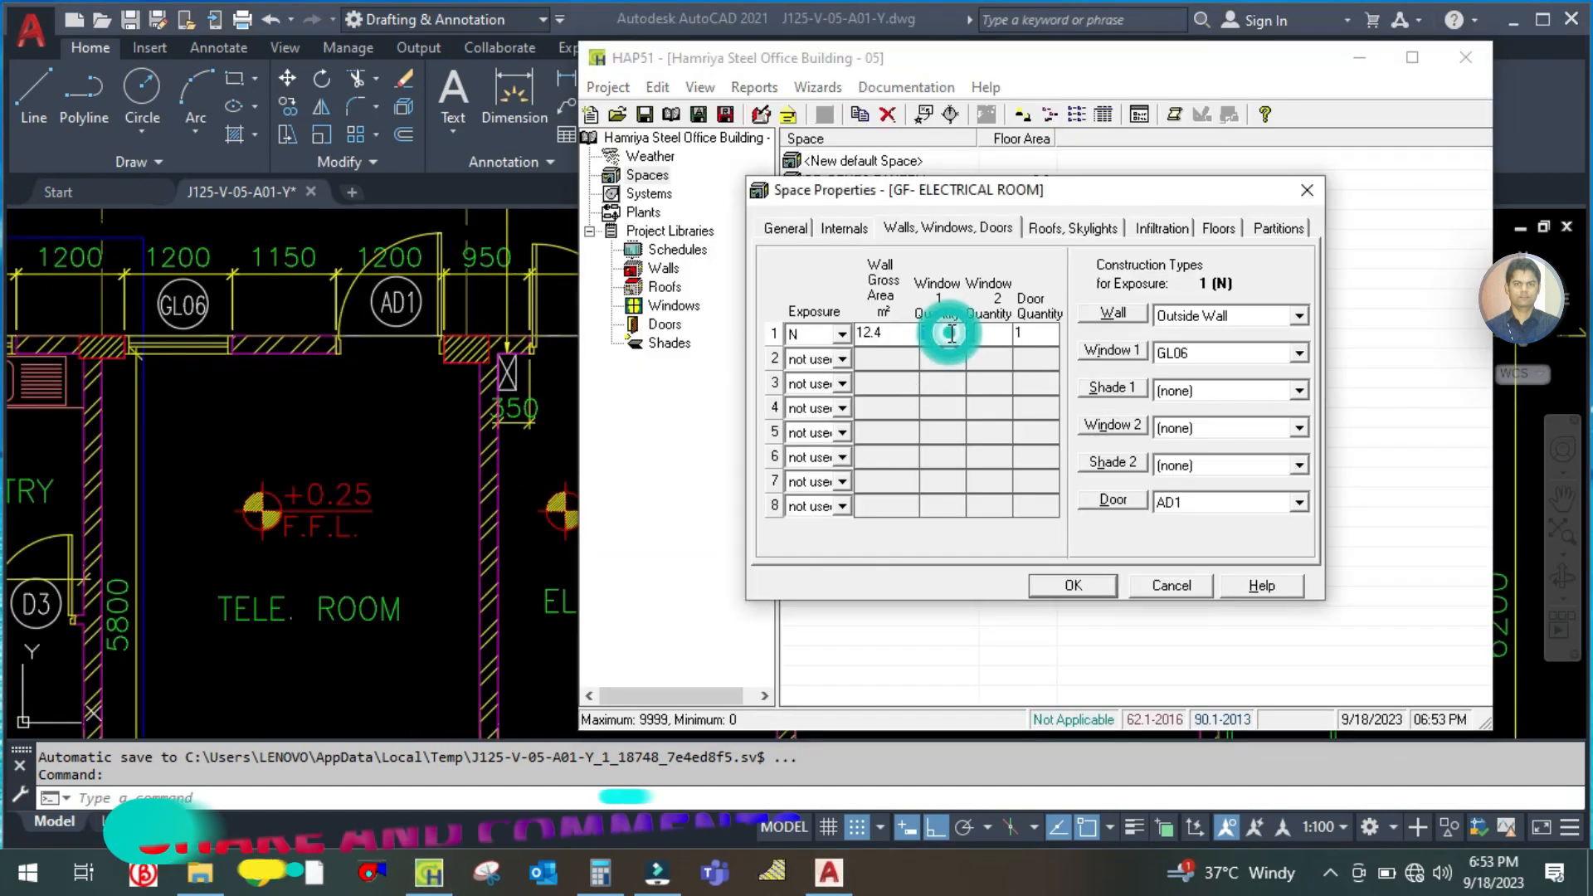
pyautogui.write('0')
# Assign the FED door type to the electrical room's north wall
pyautogui.click(1018, 332)
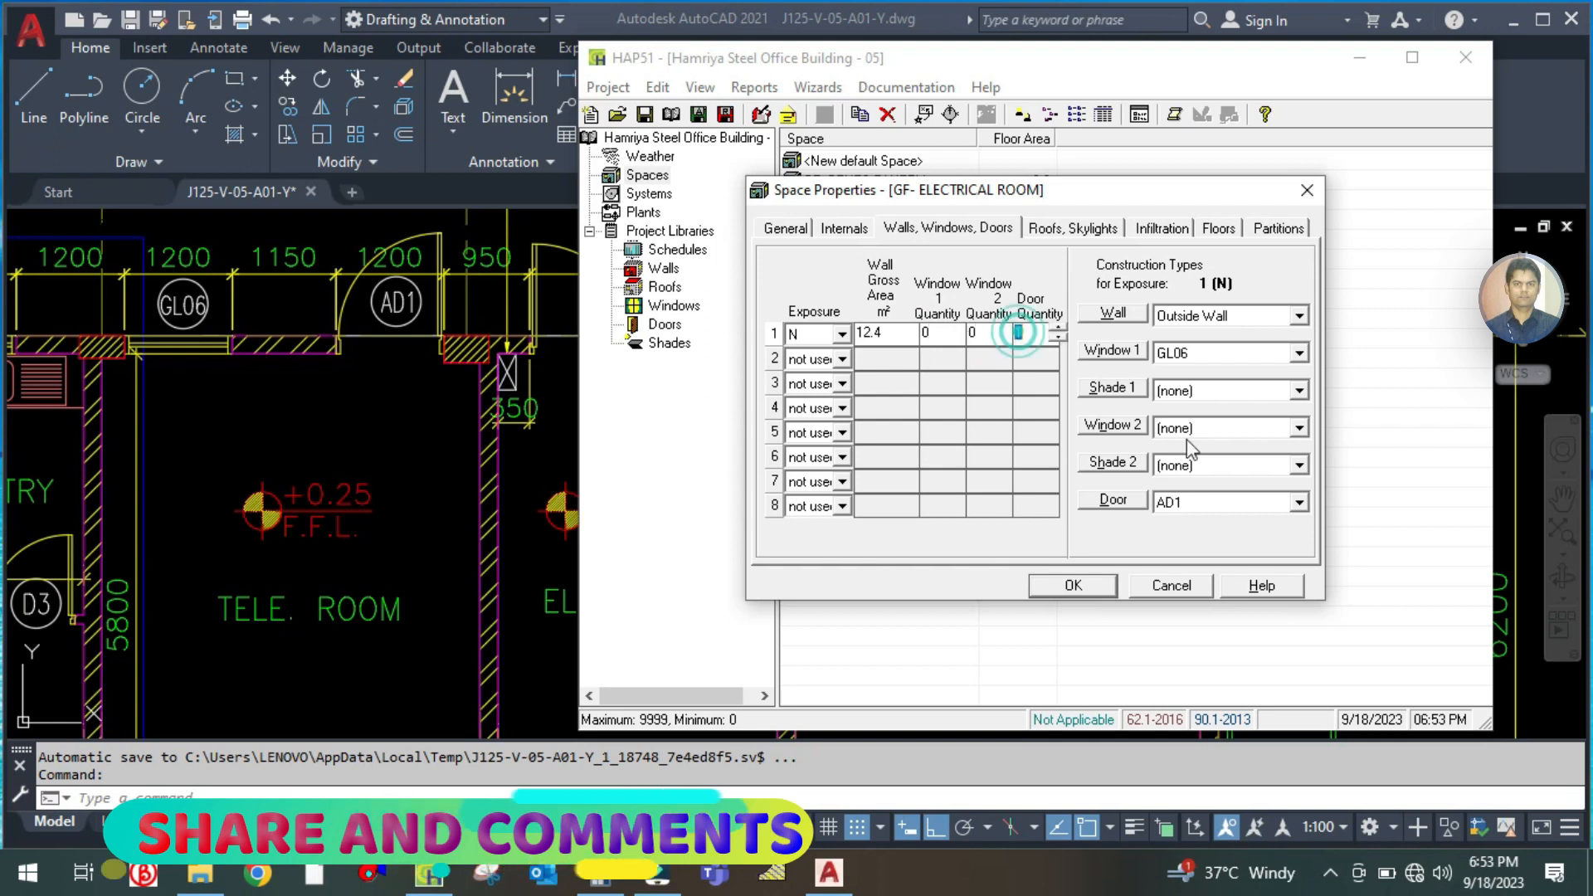
pyautogui.click(1221, 504)
pyautogui.click(1197, 573)
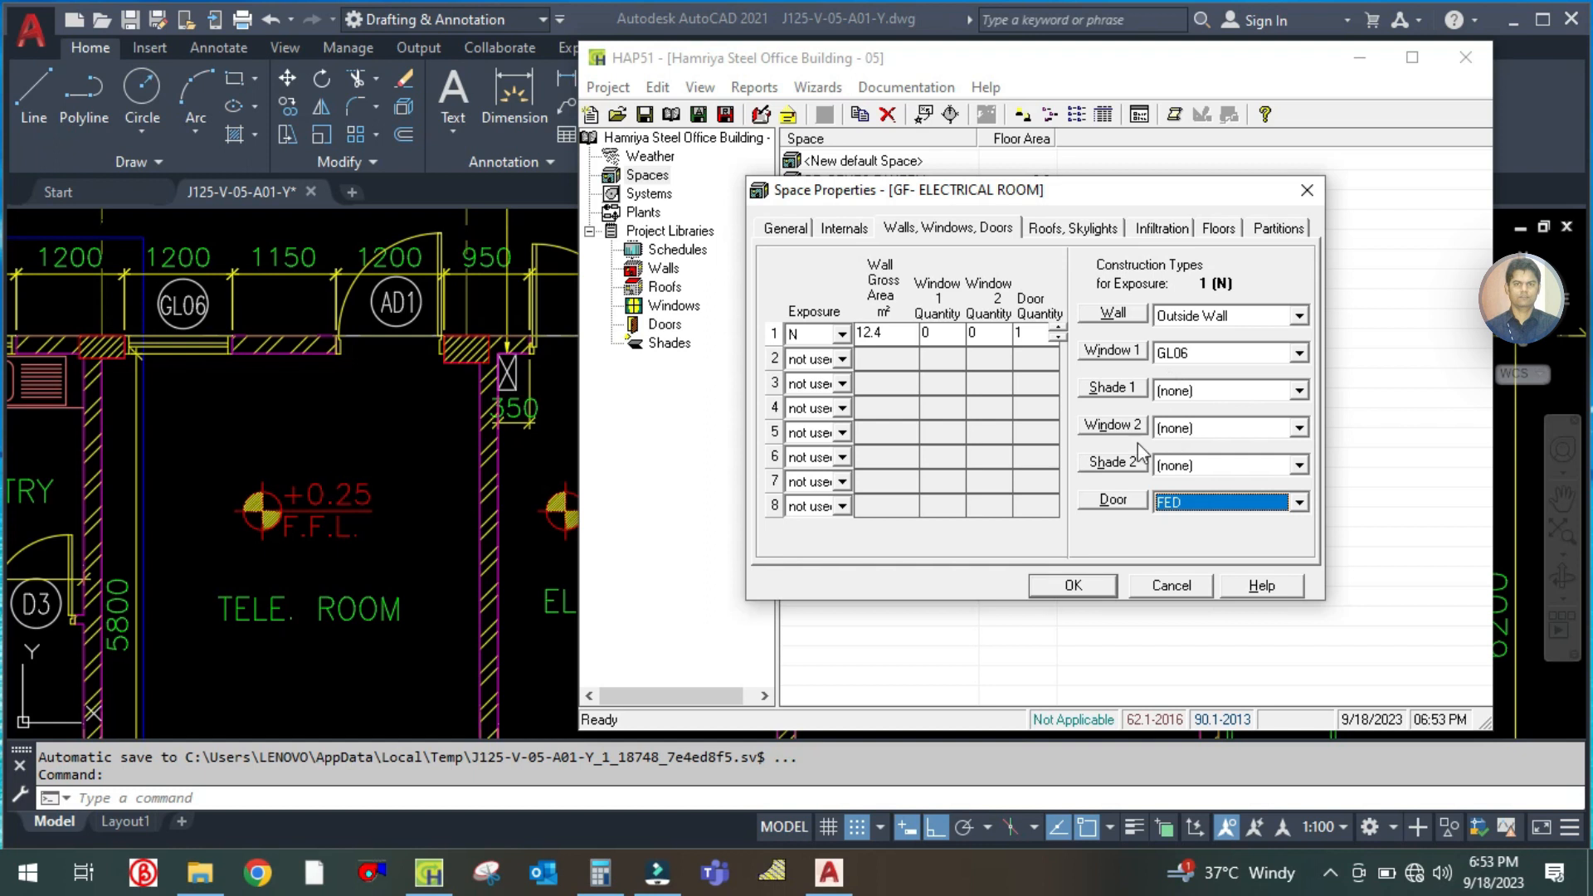
# Check the electrical room's door tag on the plan and set the north wall's Window 1 type to (none) in HAP
pyautogui.click(516, 440)
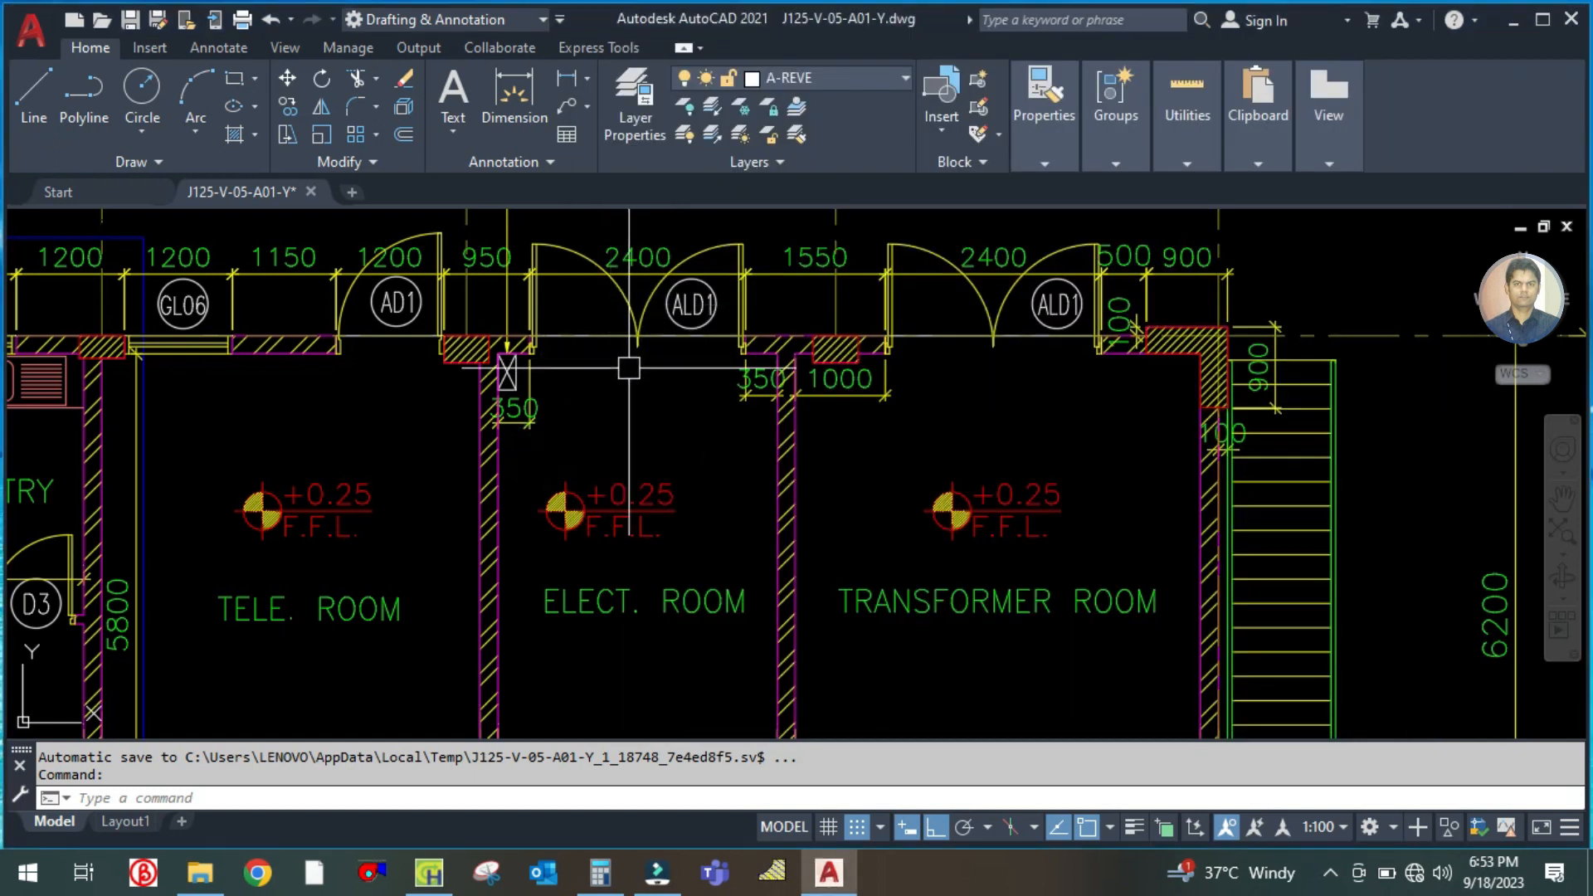
pyautogui.moveTo(655, 406); pyautogui.dragTo(661, 454)
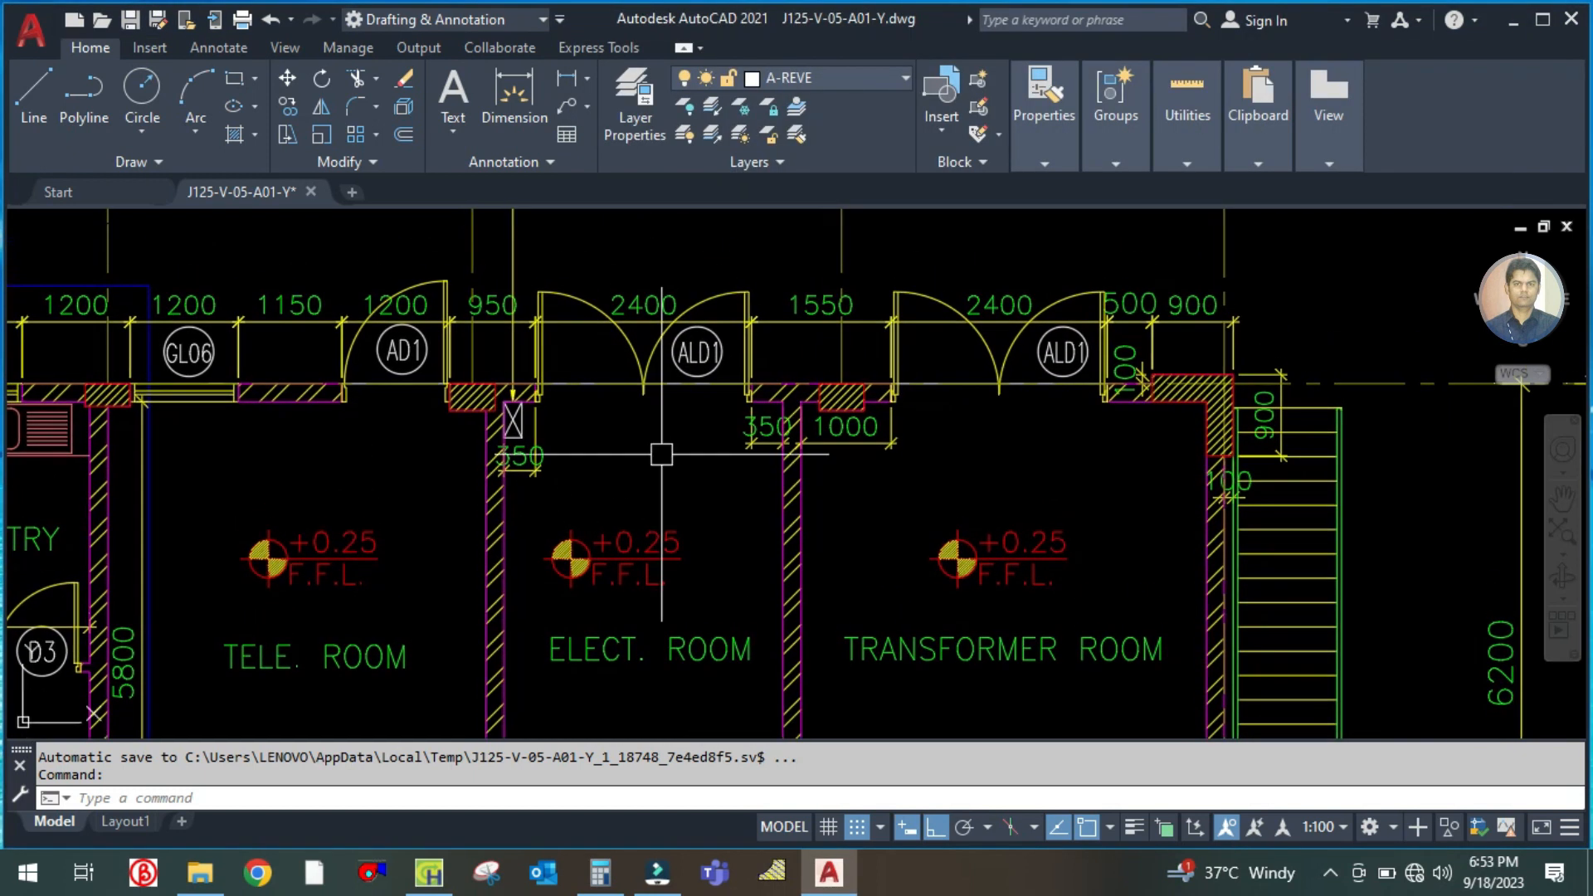
pyautogui.click(429, 871)
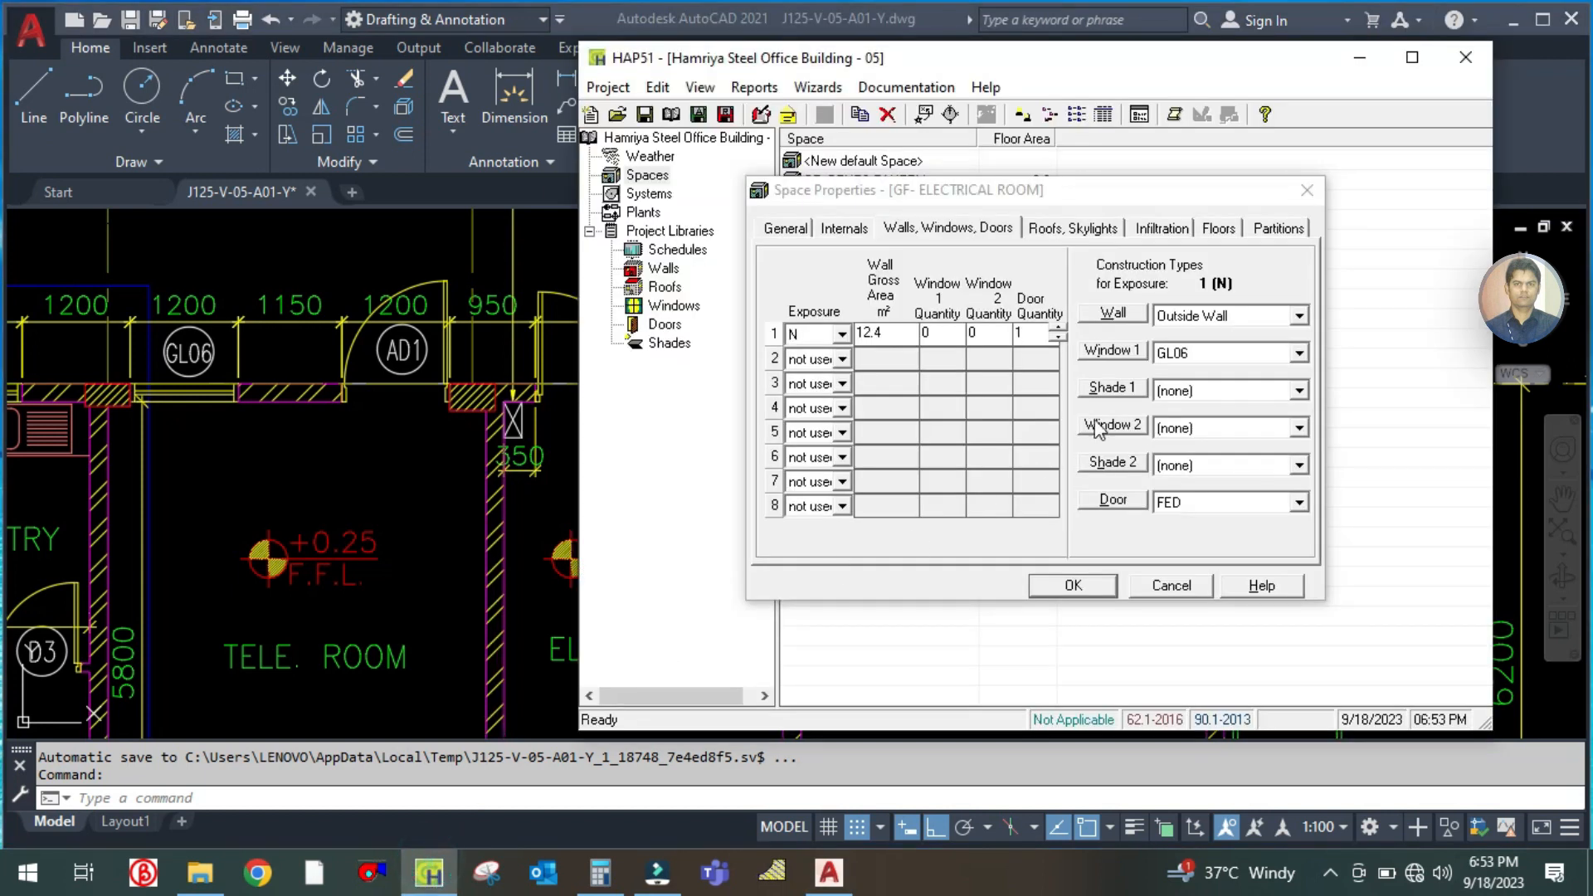
pyautogui.click(1198, 355)
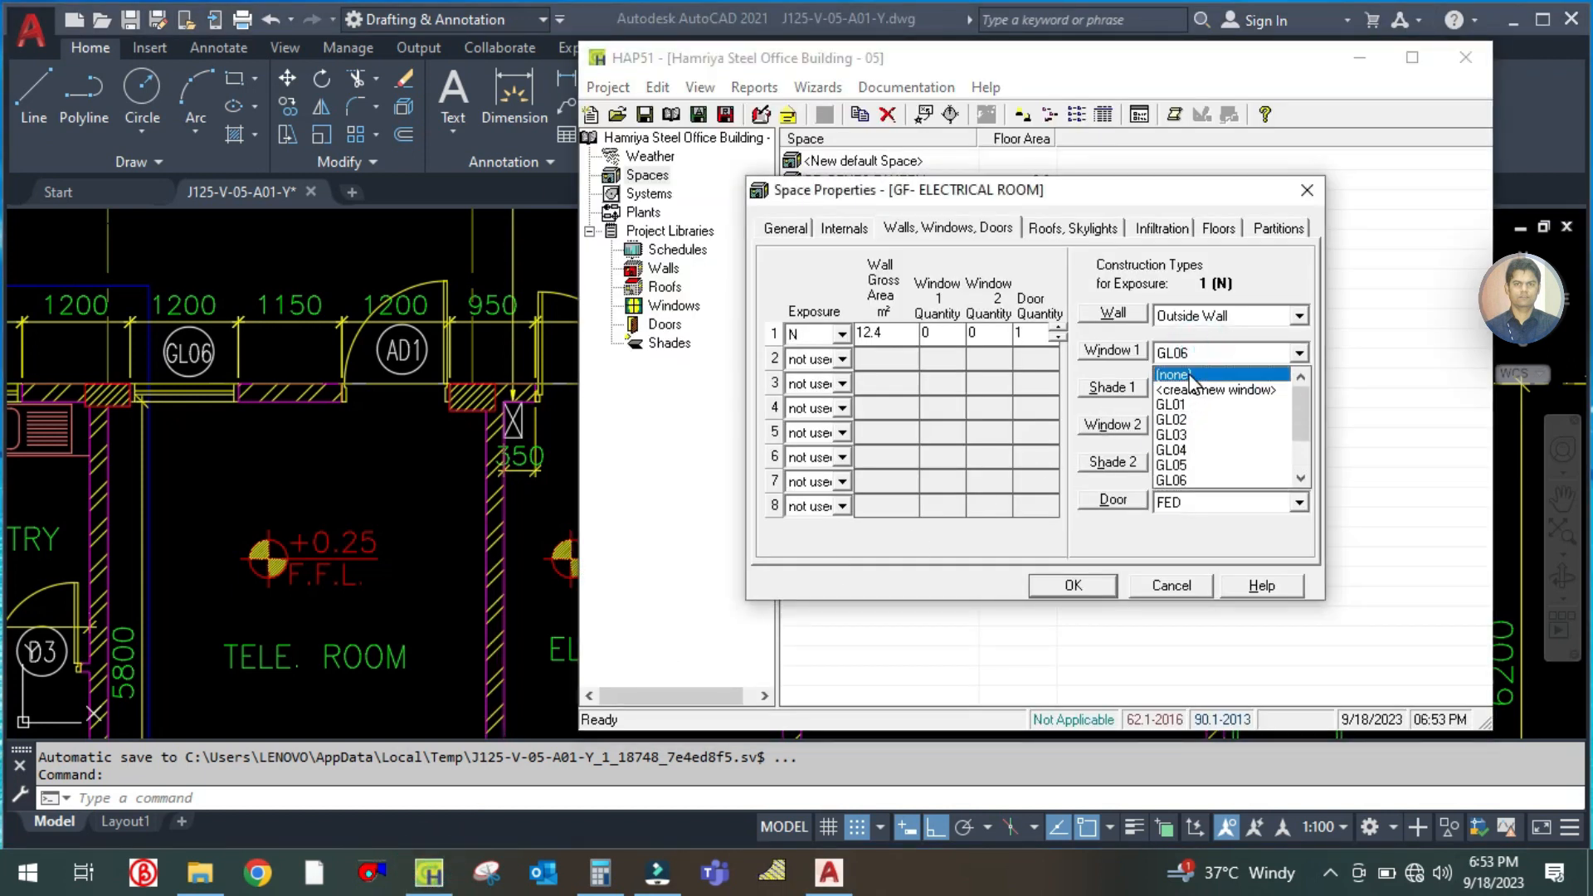
pyautogui.click(1187, 380)
# Start a new door assembly for the electrical room's north wall and name it ALD1
pyautogui.click(1199, 503)
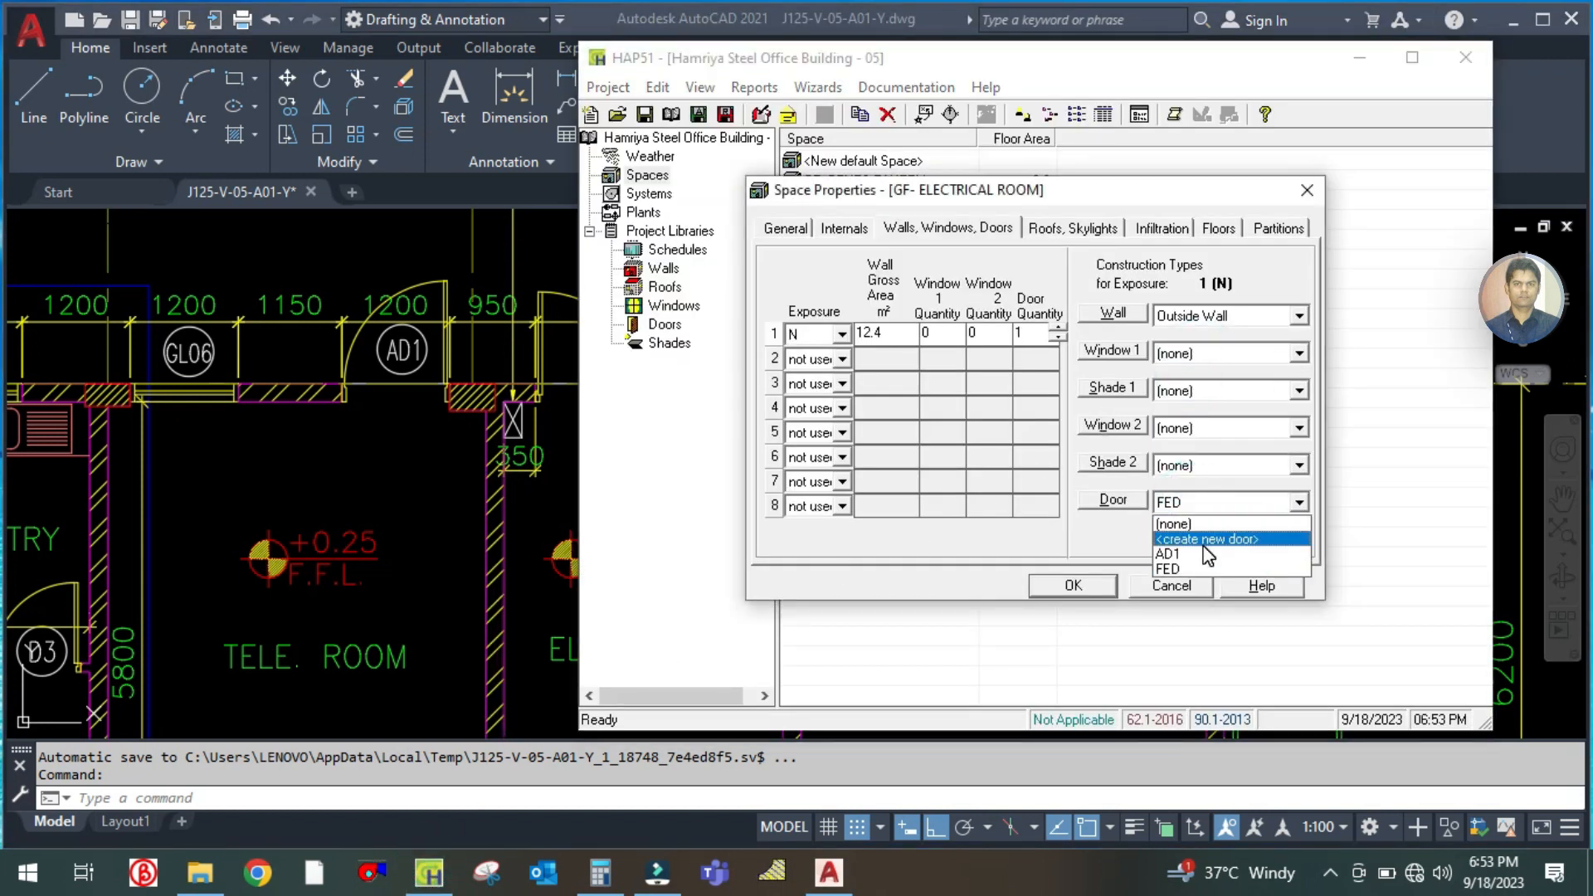
pyautogui.click(1208, 540)
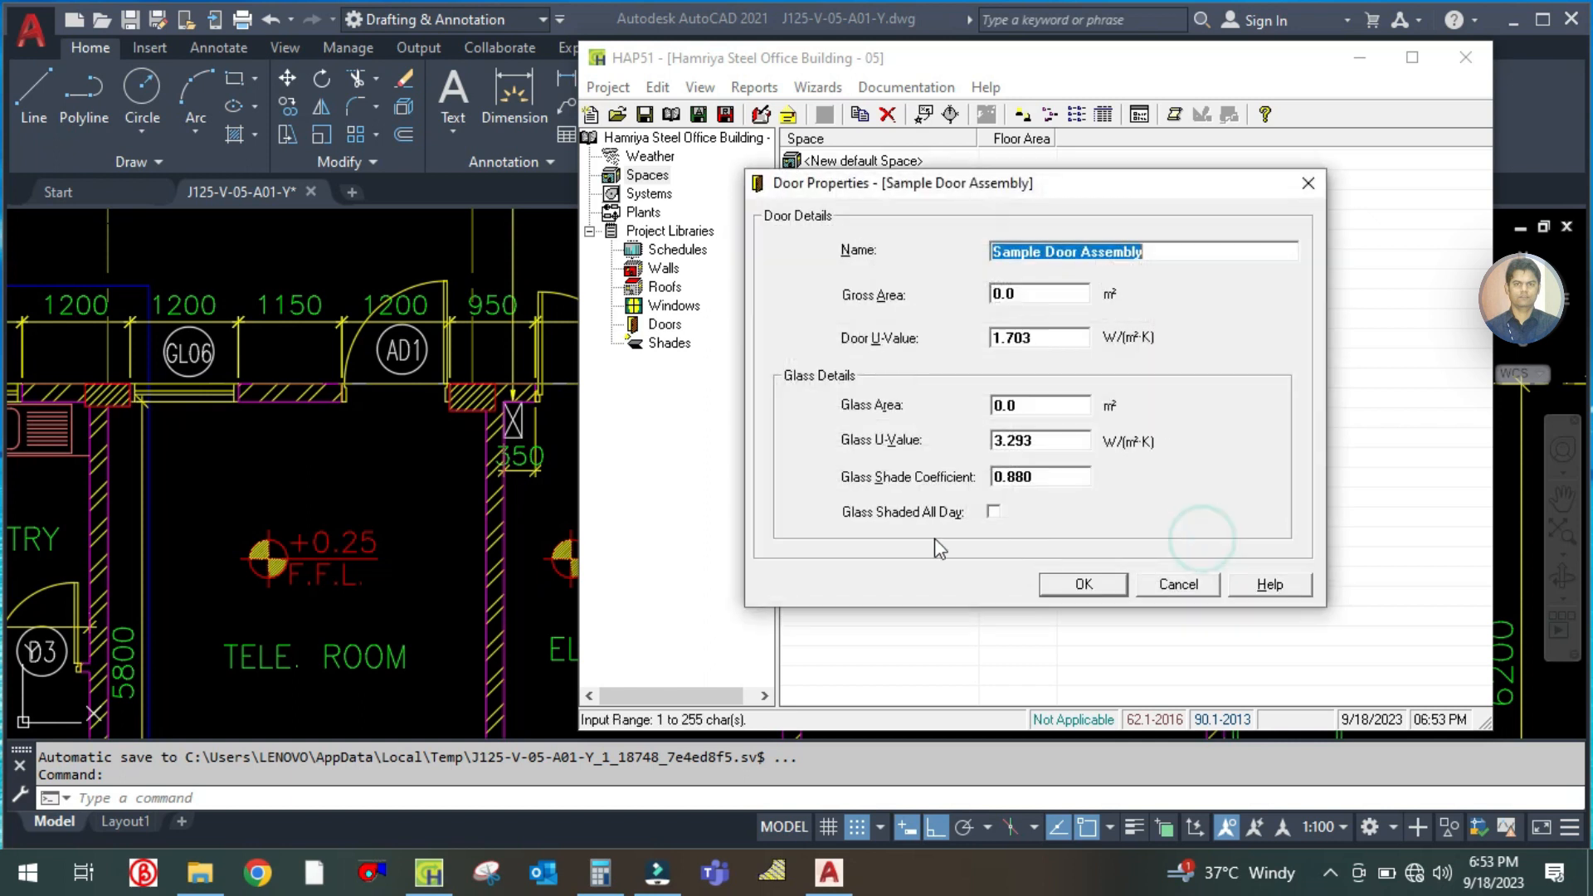
pyautogui.click(422, 513)
pyautogui.click(429, 873)
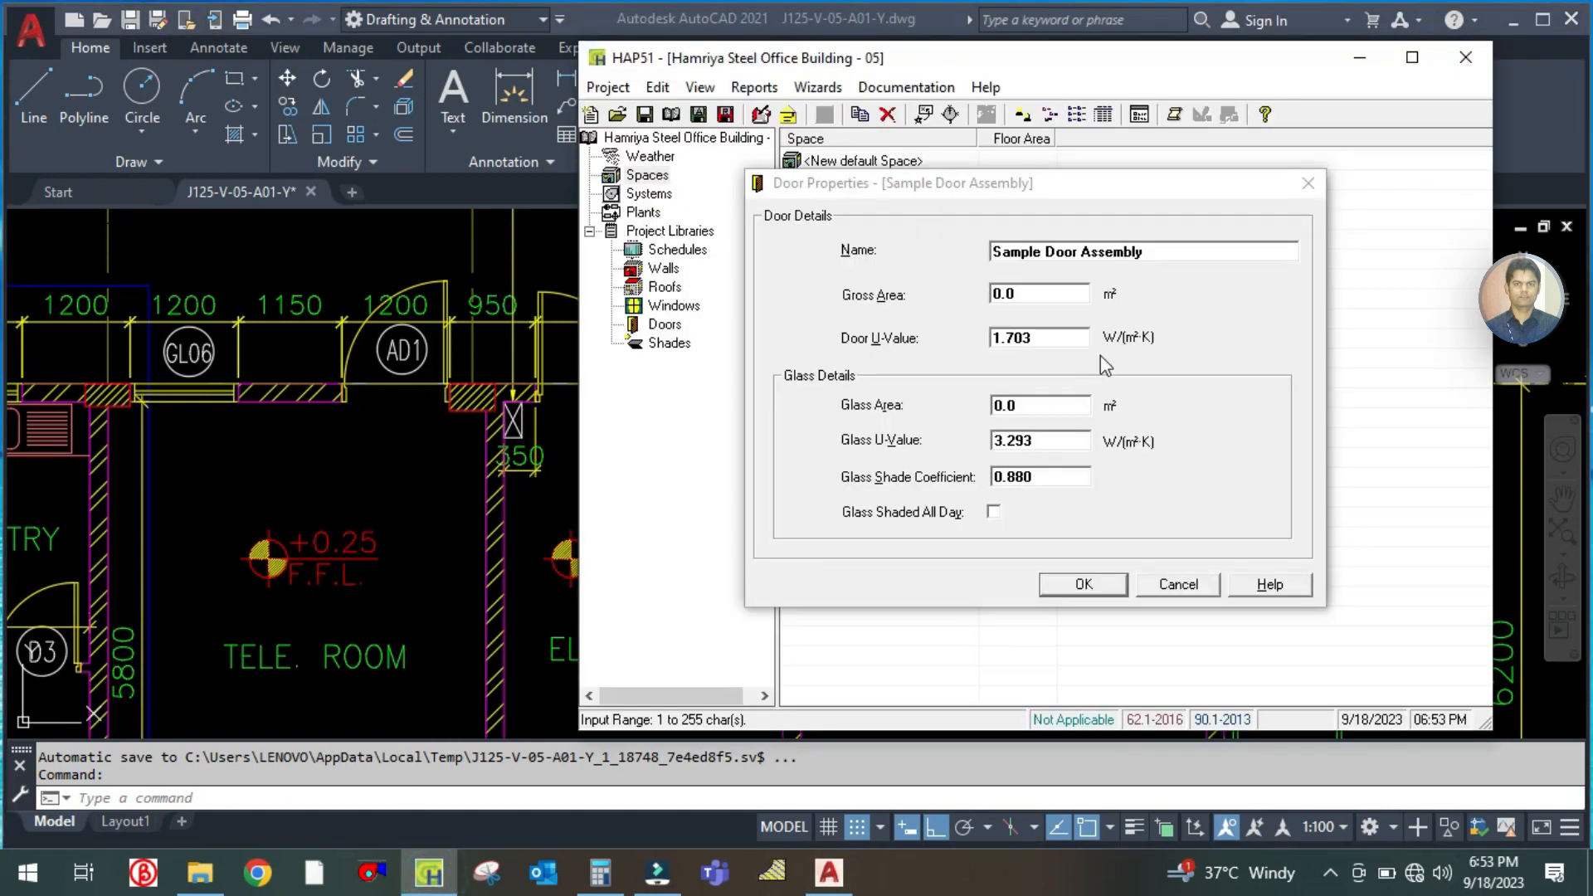
pyautogui.click(1155, 250)
pyautogui.moveTo(1155, 249); pyautogui.dragTo(947, 247)
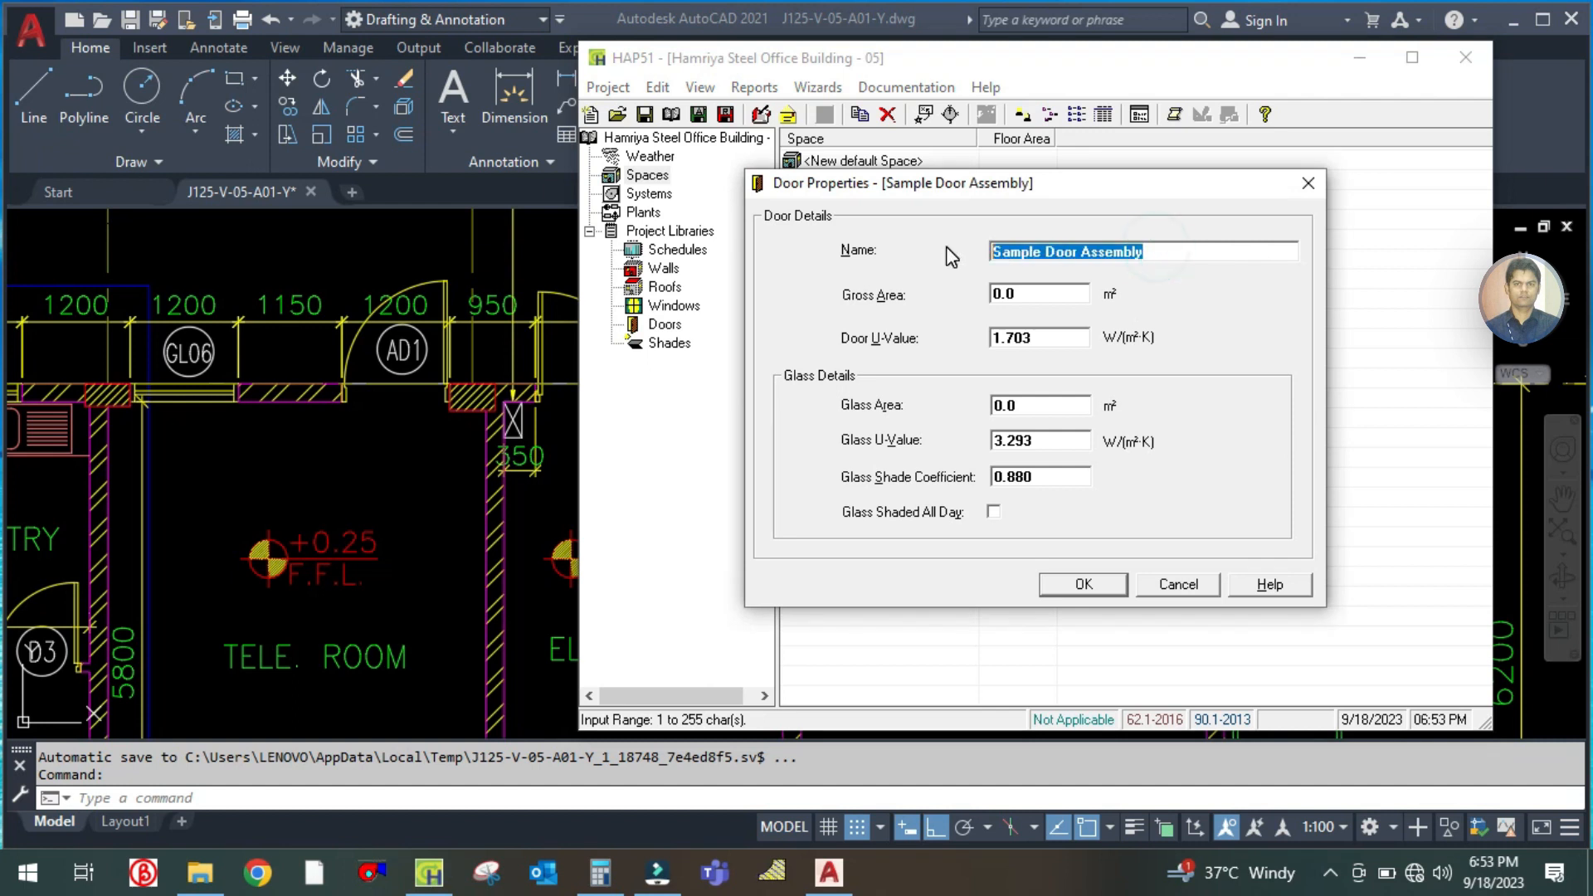
pyautogui.write('ALD')
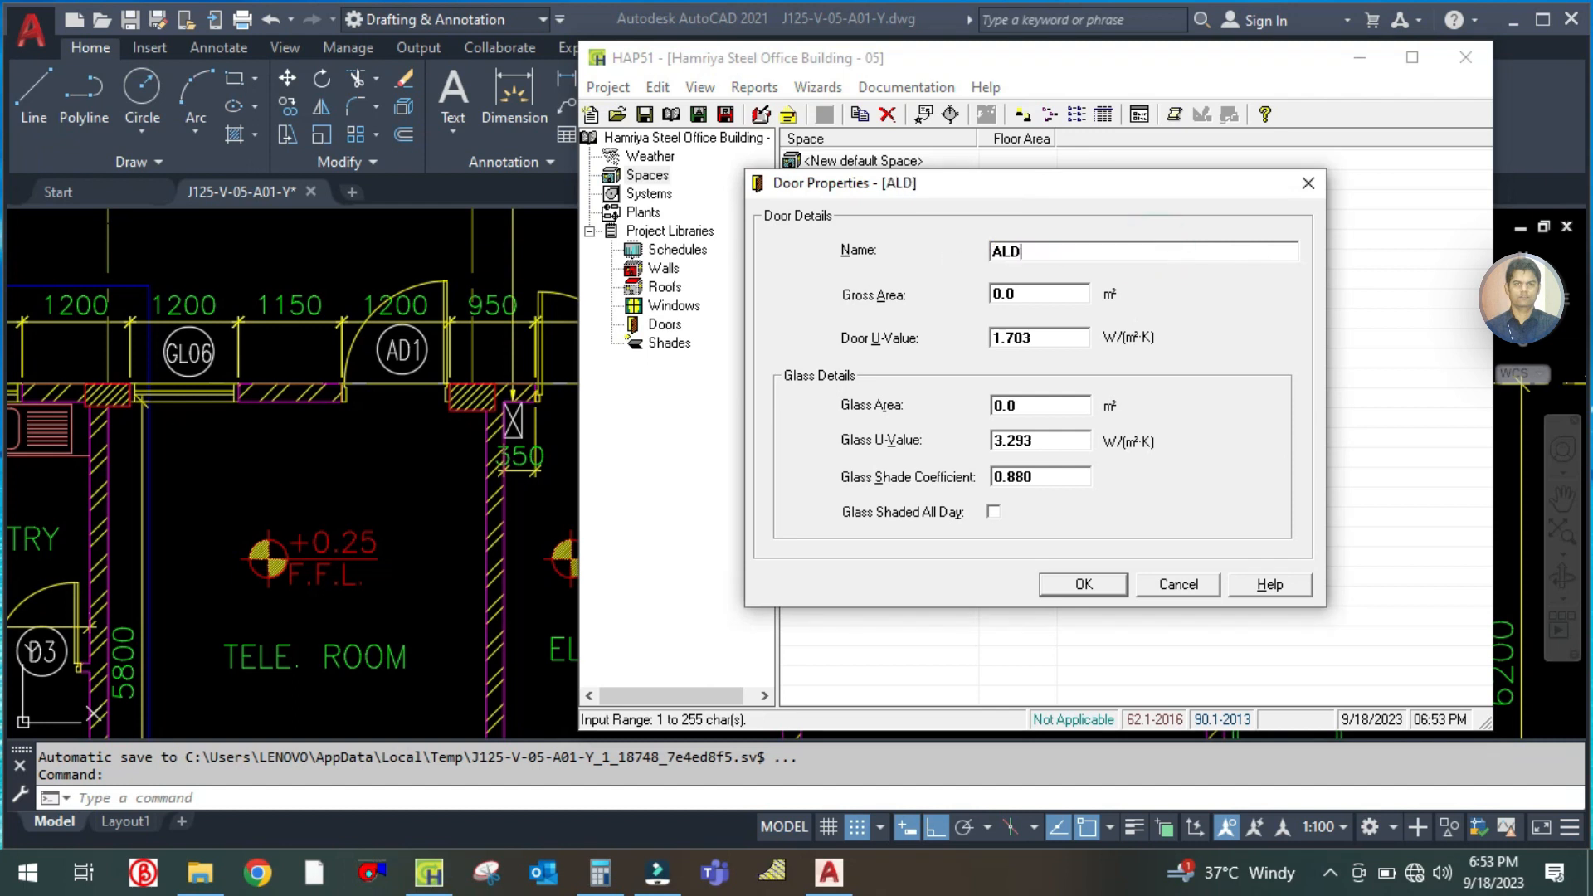
pyautogui.click(1044, 300)
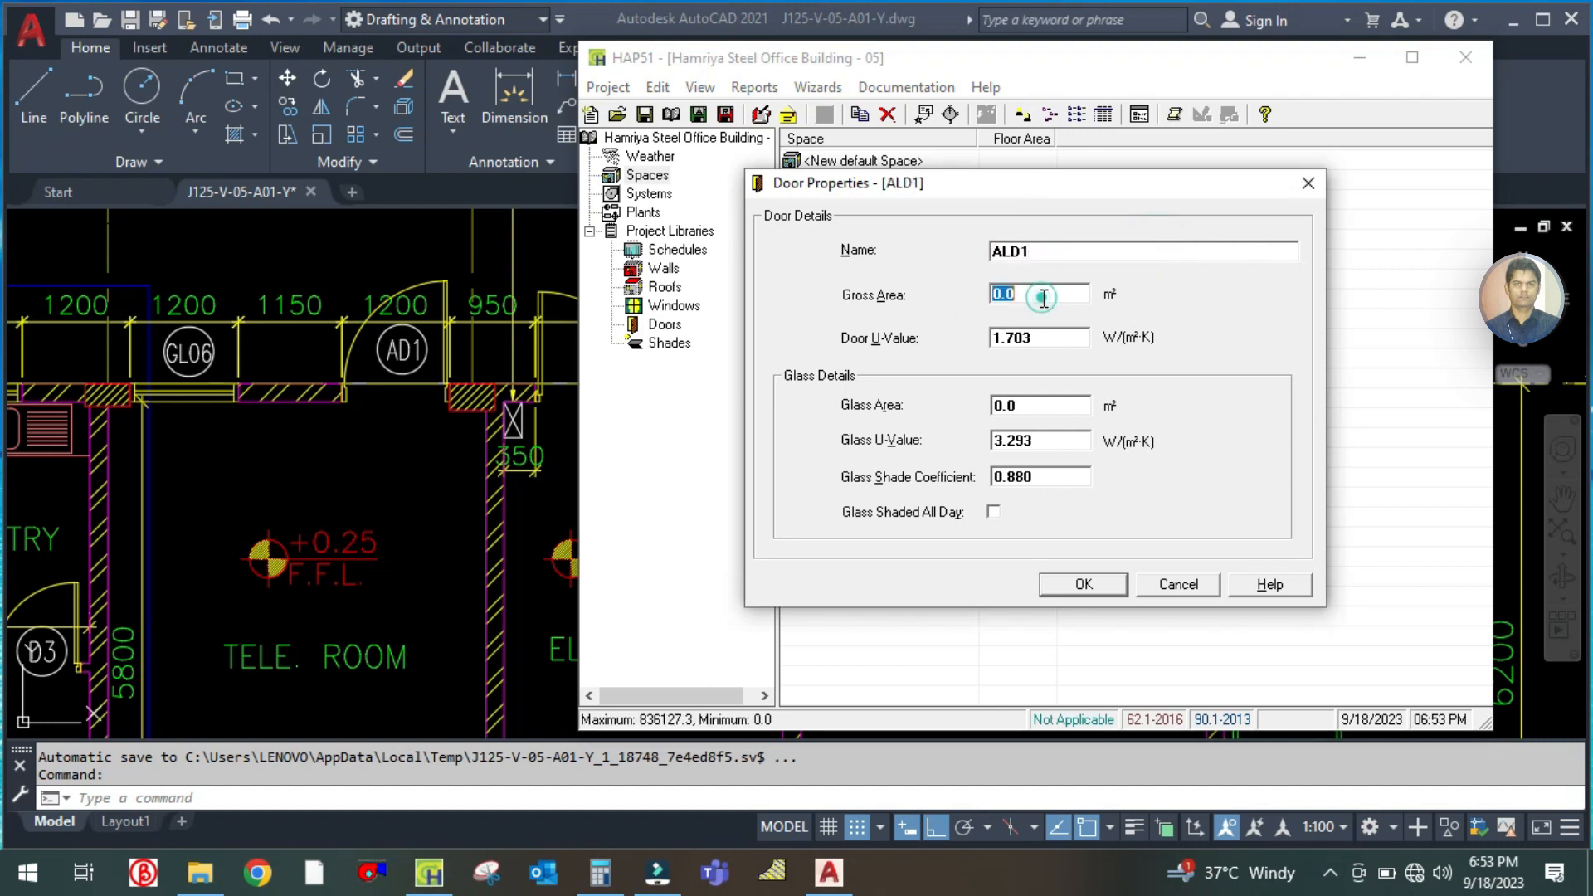
# Examine the ALD1 door's width dimension on the AutoCAD floor plan
pyautogui.click(474, 531)
pyautogui.scroll(5, 655, 332)
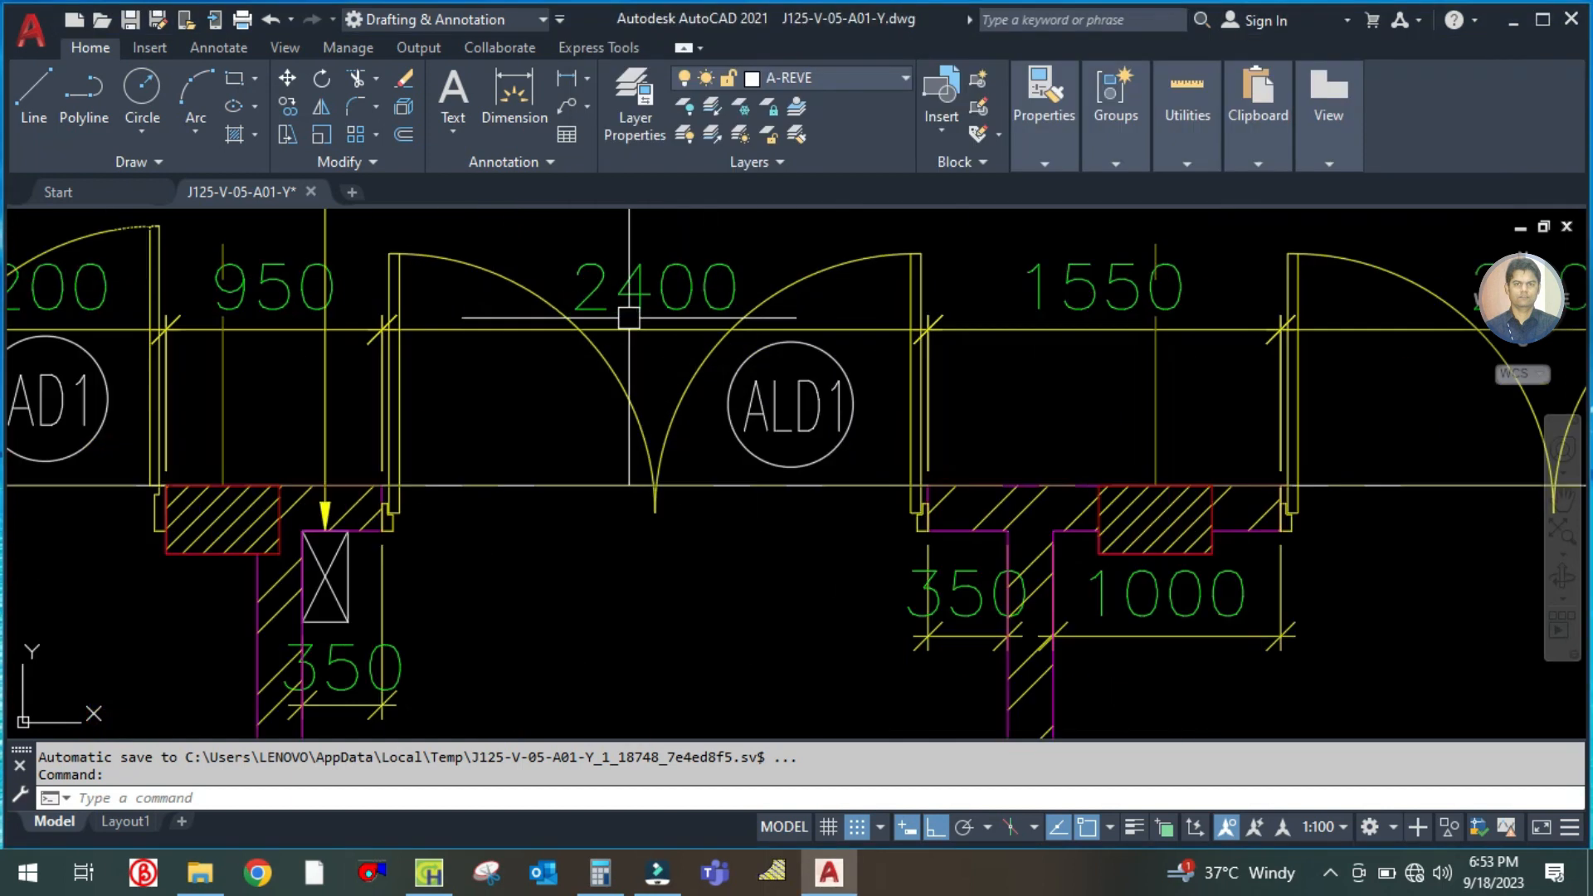
pyautogui.scroll(-7, 720, 335)
pyautogui.scroll(-5, 721, 334)
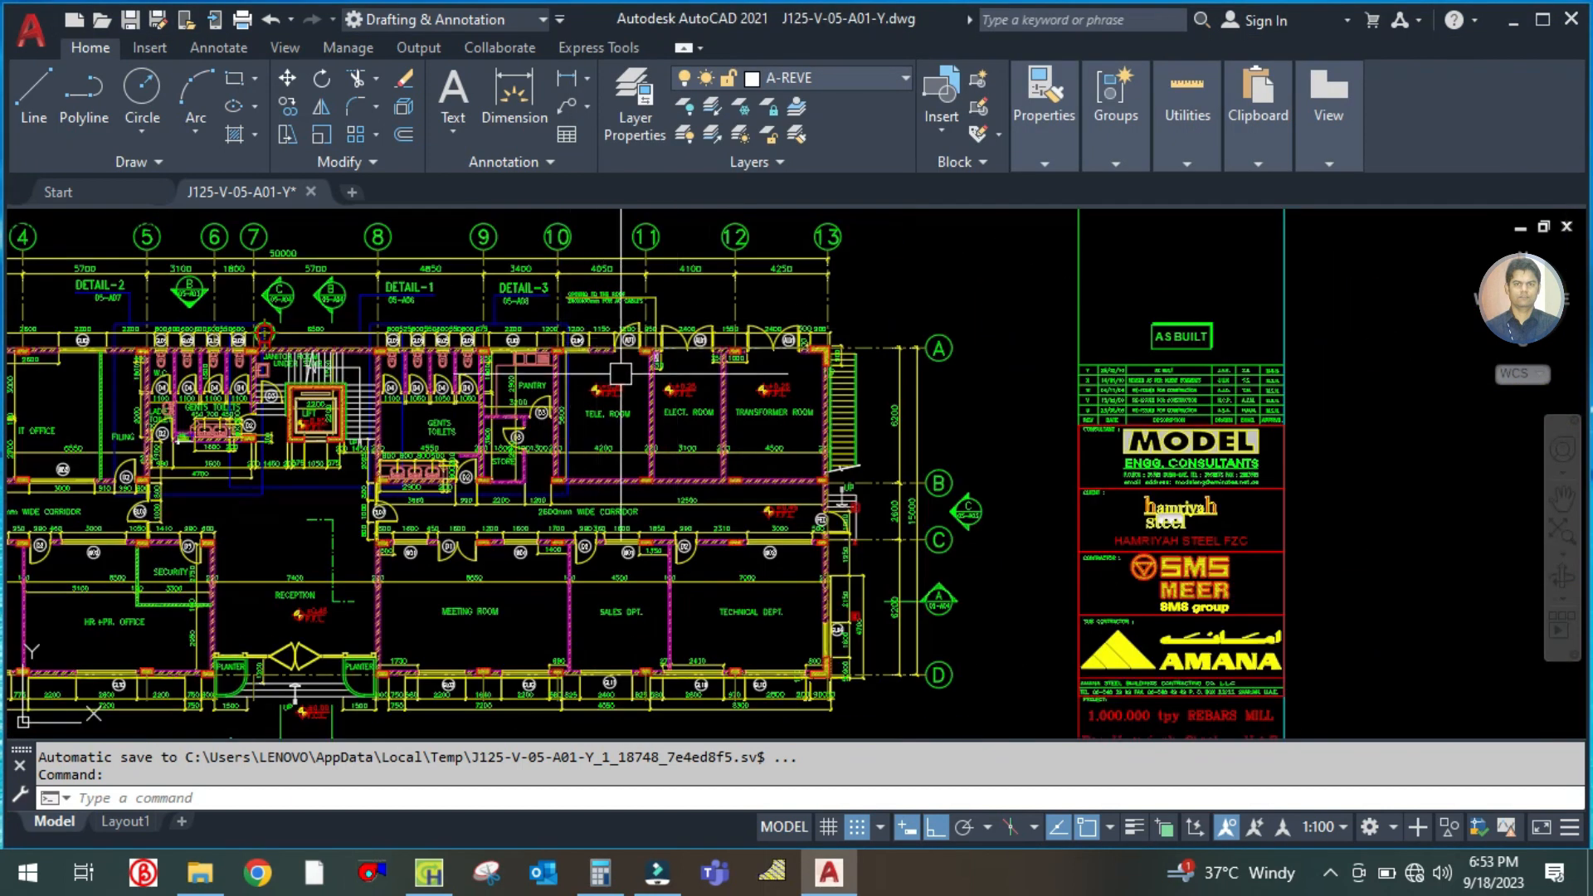
# Open the drawing J125-V-05-A04-O.dwg from the project folder and examine its building sections for the door height
pyautogui.click(200, 873)
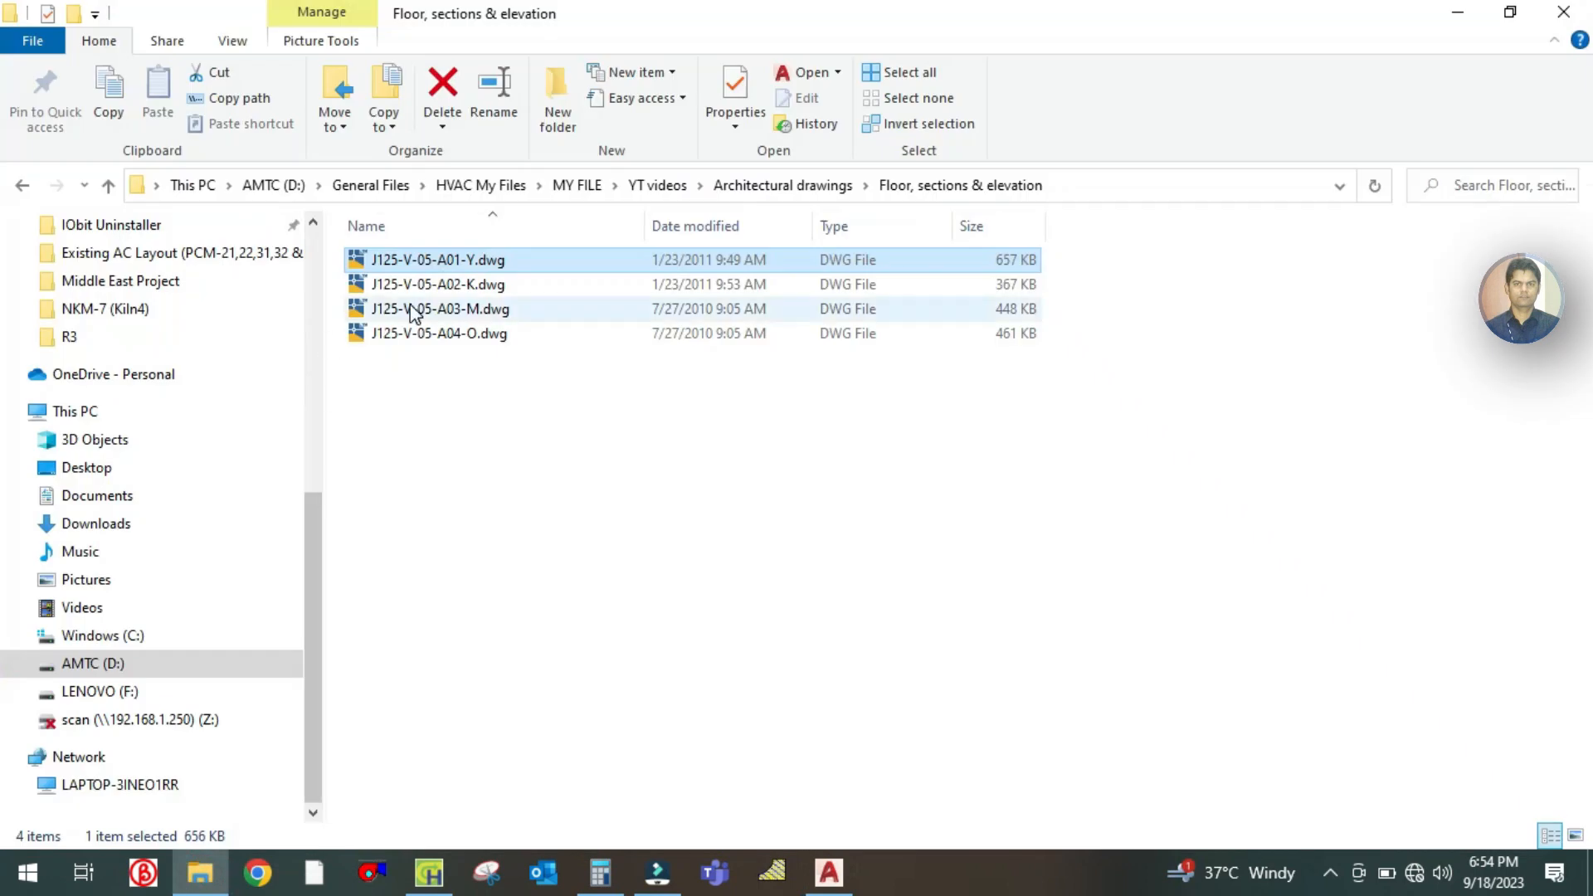
pyautogui.click(397, 336)
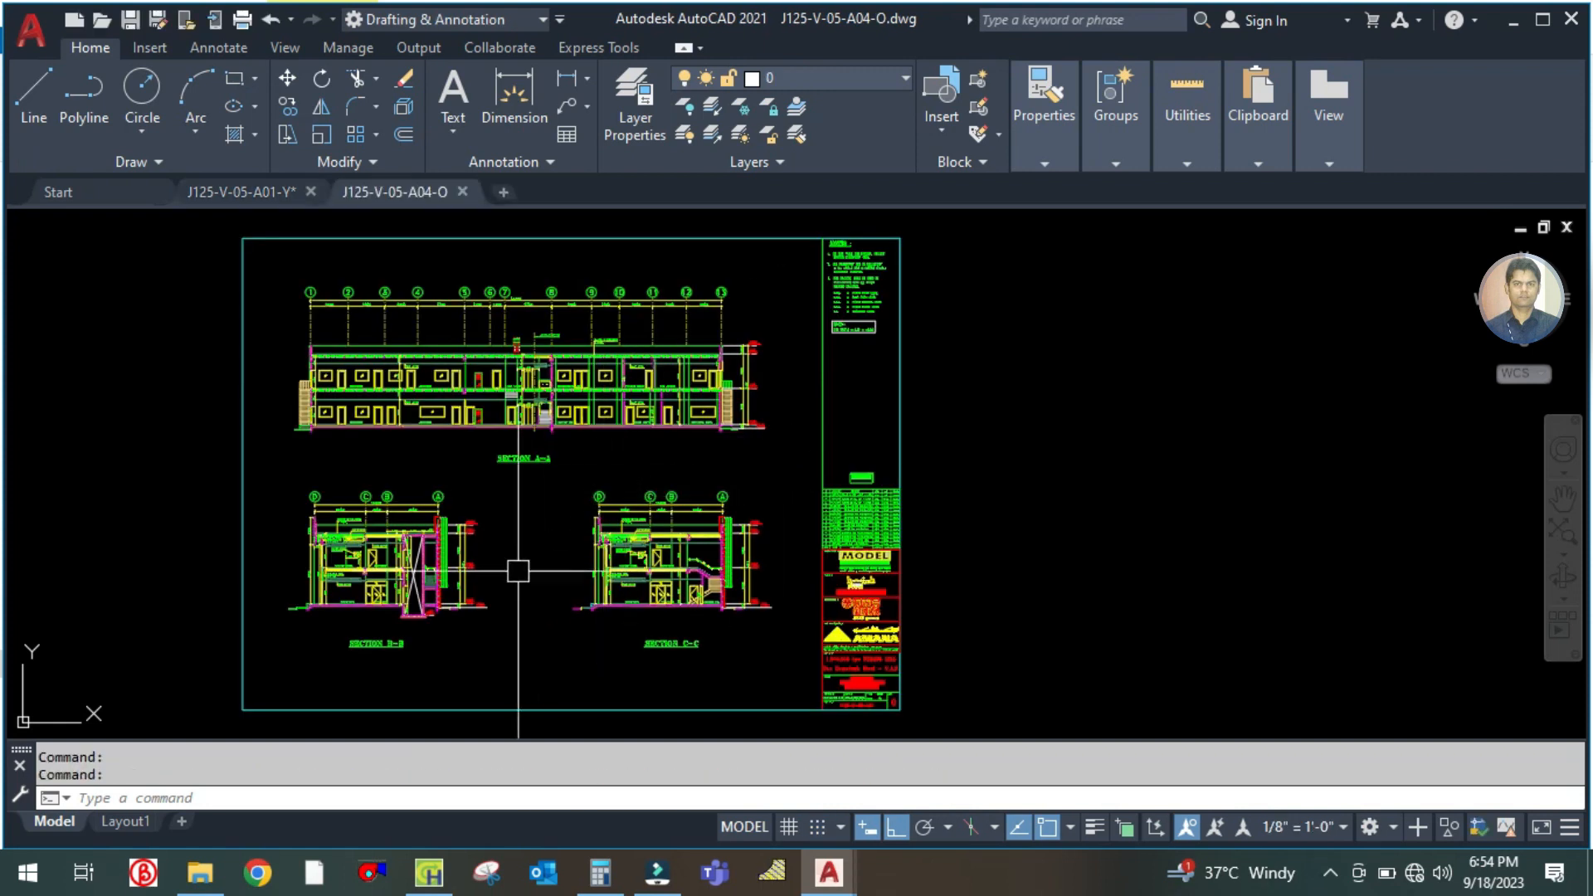
pyautogui.scroll(8, 514, 600)
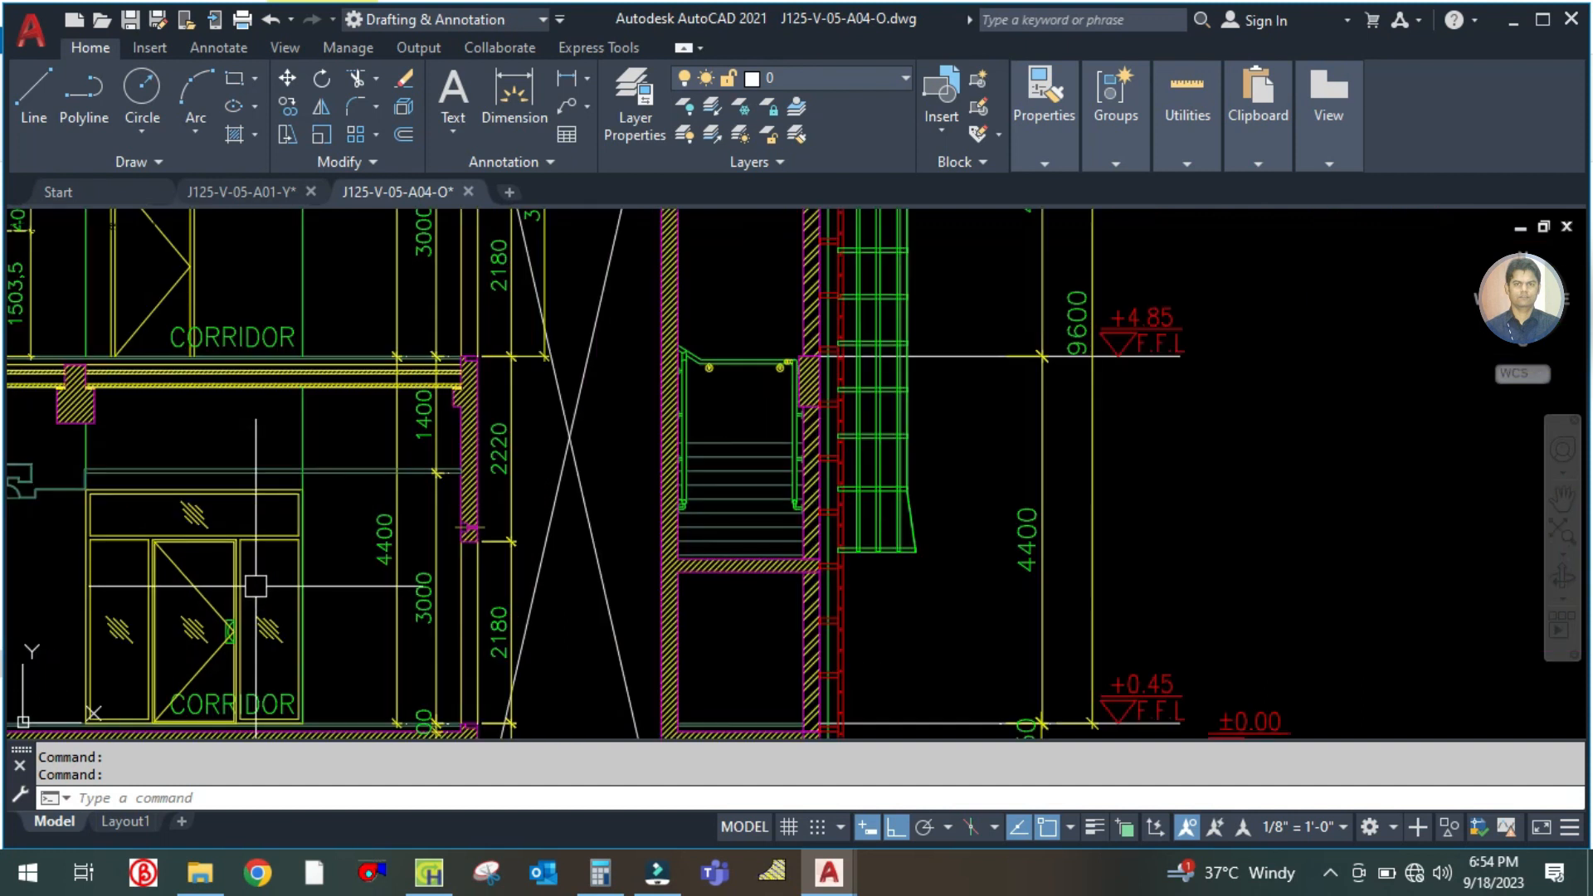
pyautogui.scroll(-4, 543, 478)
pyautogui.scroll(2, 386, 455)
pyautogui.scroll(-4, 666, 502)
pyautogui.moveTo(816, 419); pyautogui.dragTo(794, 486)
pyautogui.scroll(4, 812, 403)
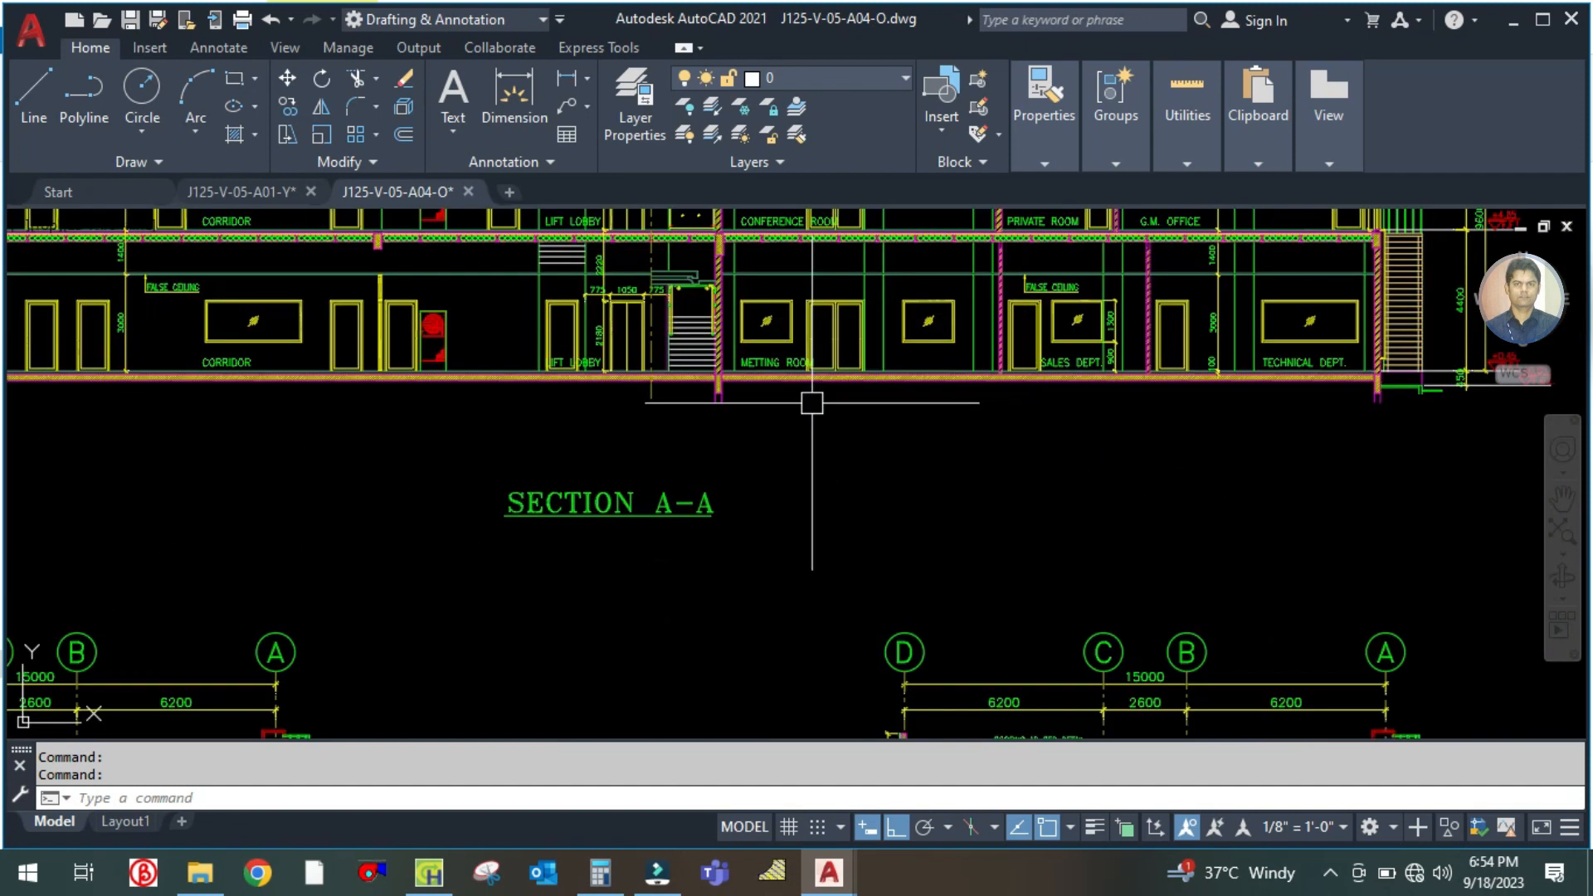
pyautogui.scroll(-2, 819, 535)
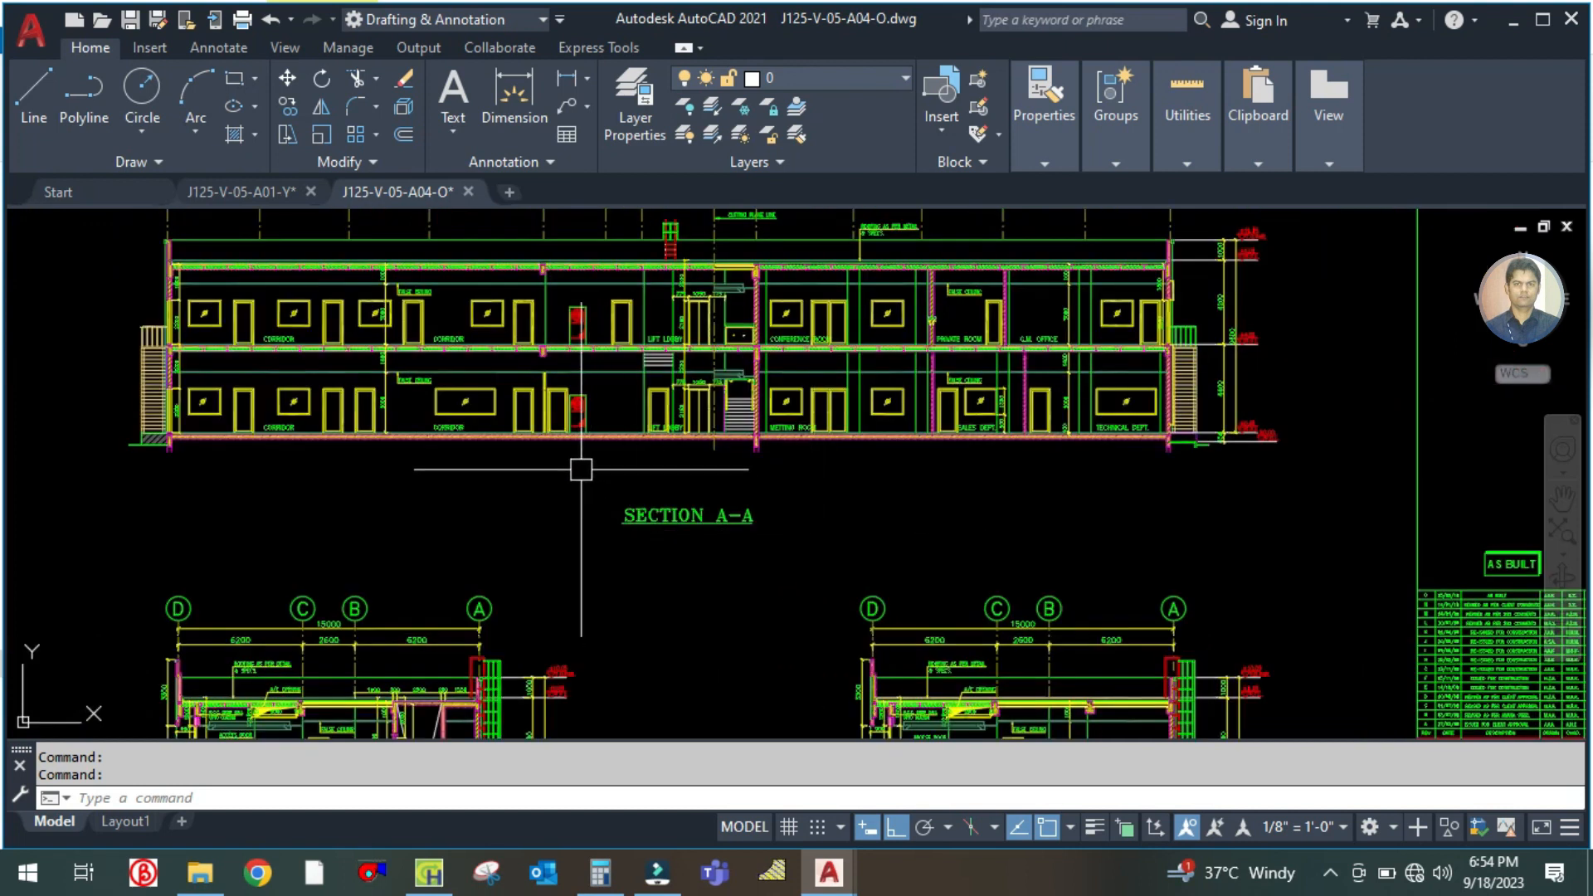
pyautogui.scroll(6, 821, 366)
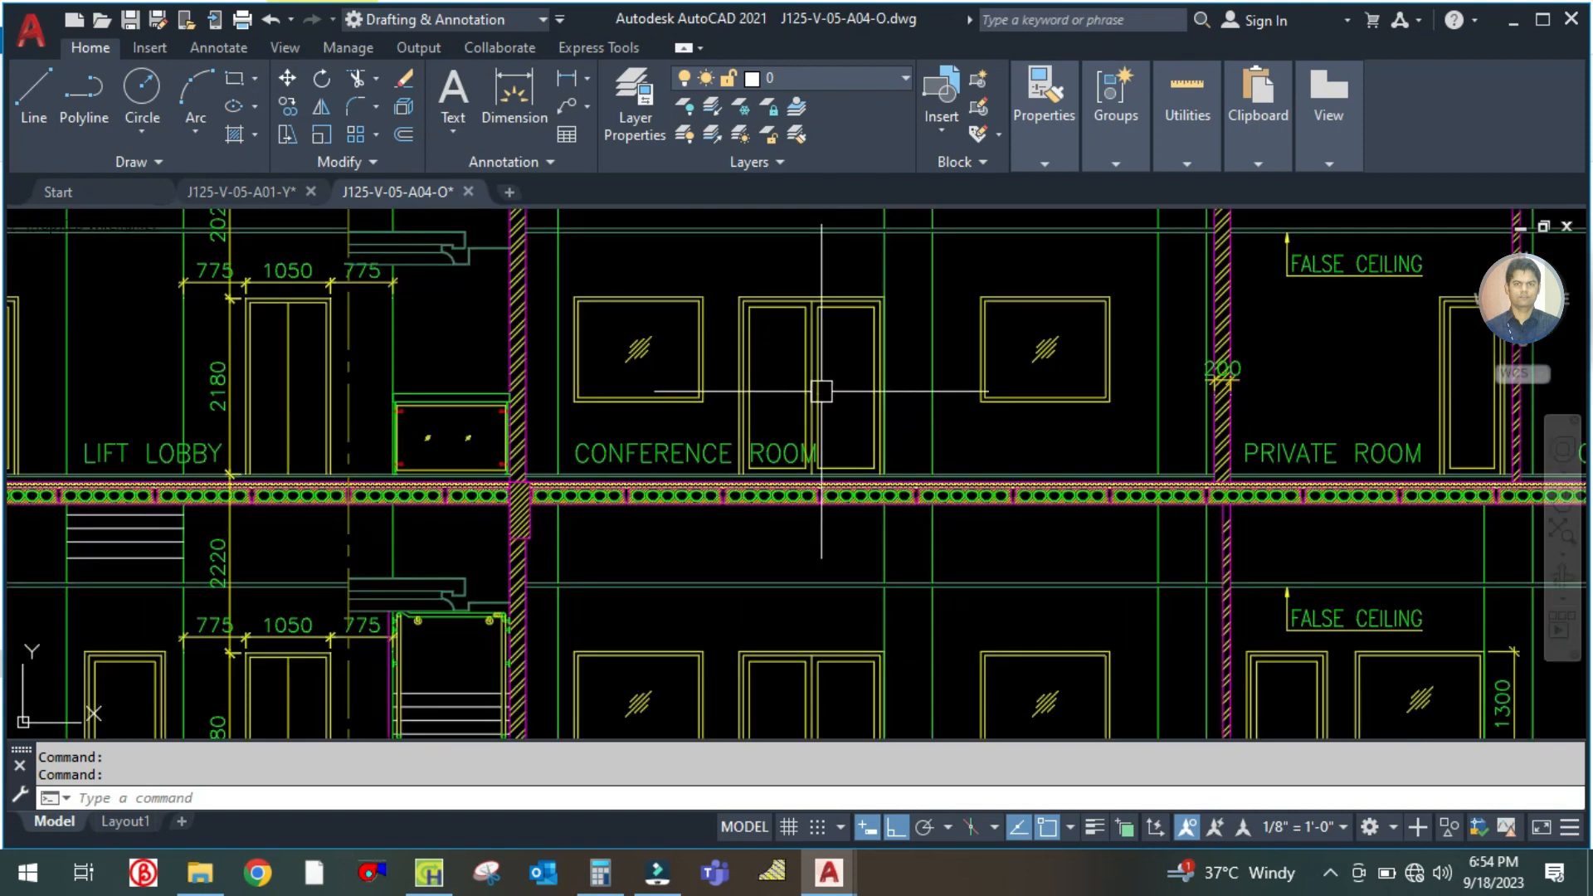
pyautogui.scroll(-2, 816, 379)
pyautogui.scroll(-4, 816, 379)
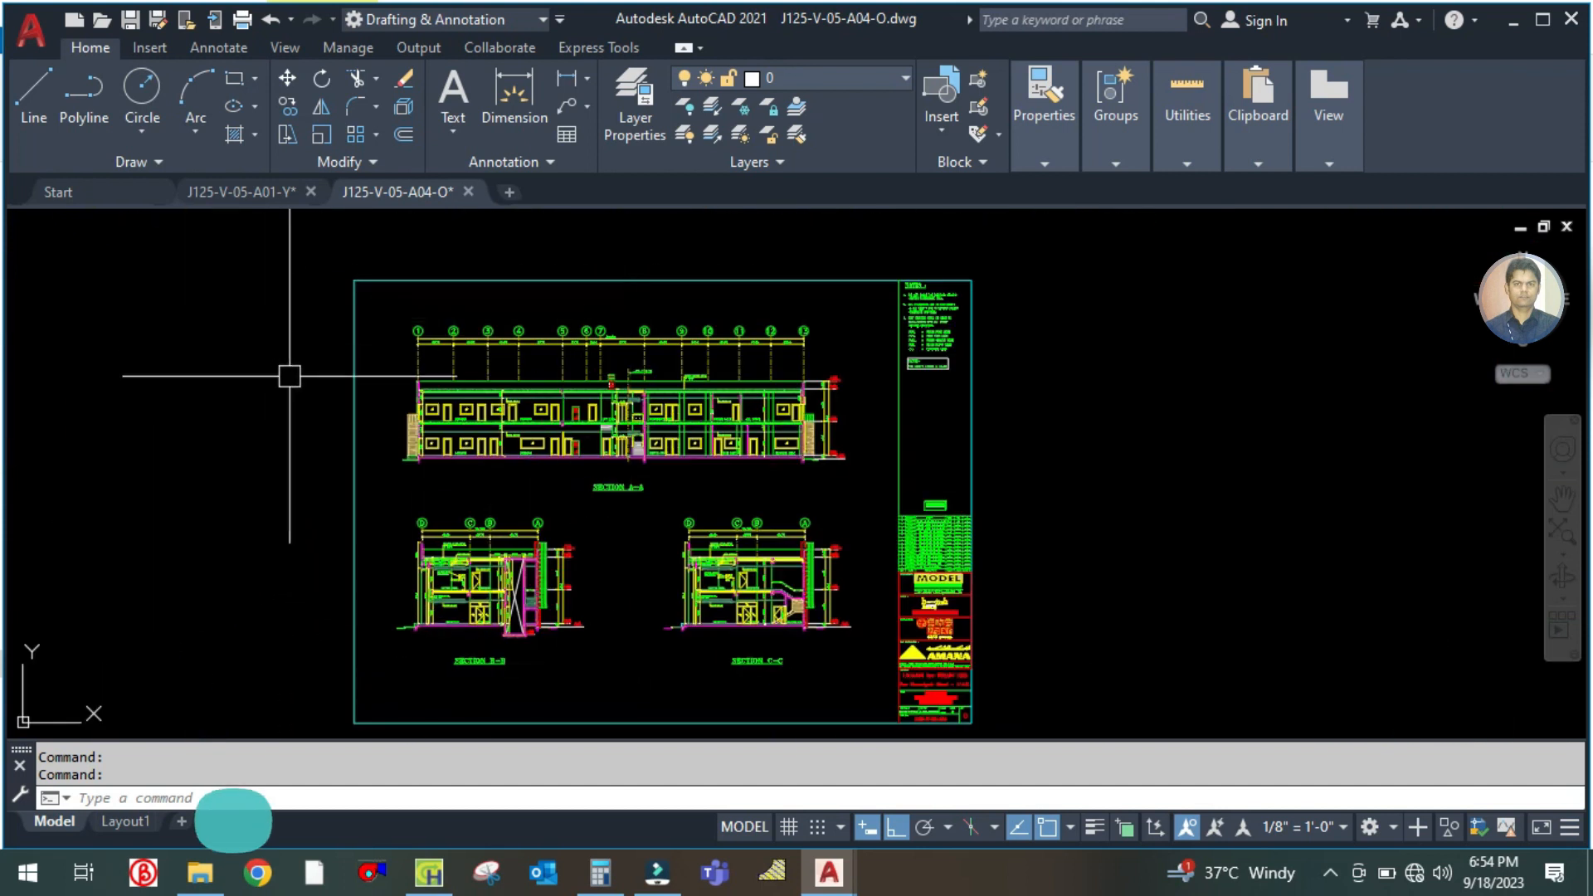
pyautogui.click(676, 878)
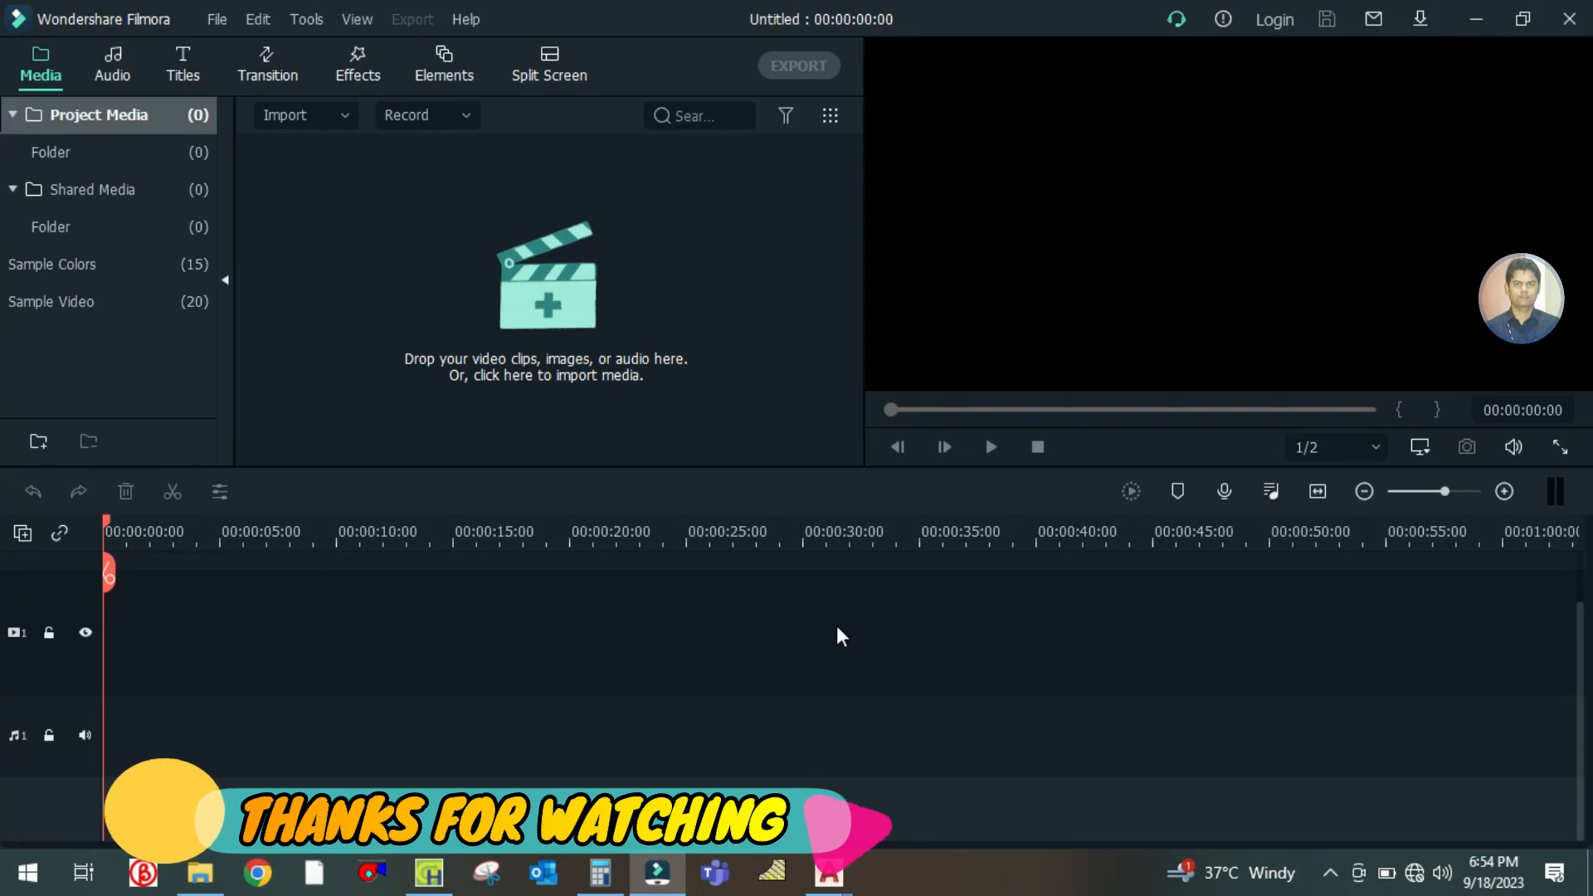